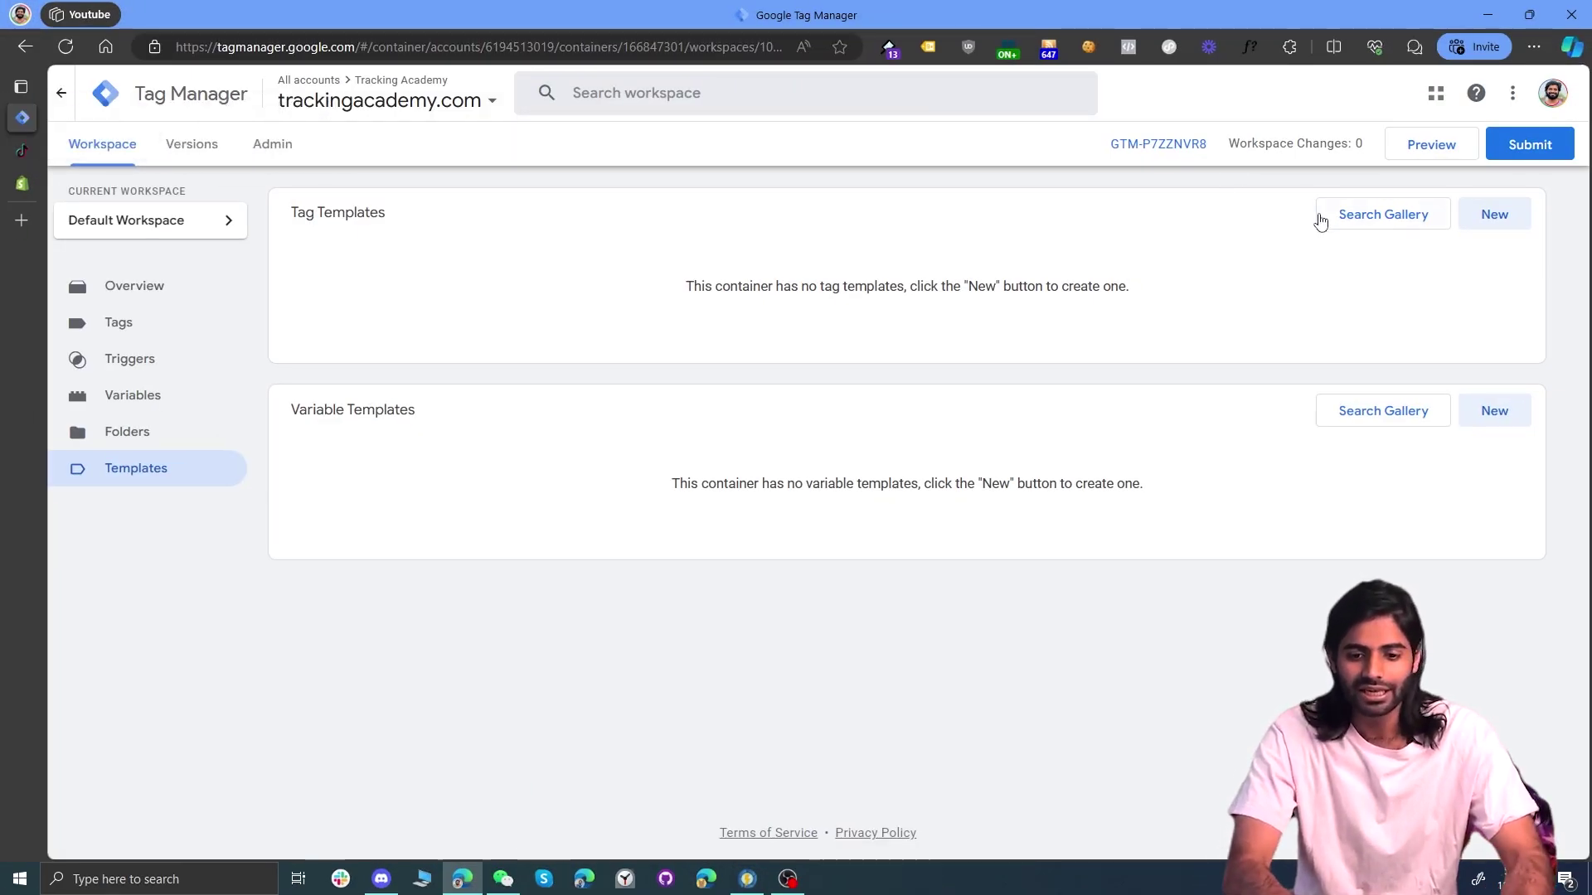
Step: Copy the GTM-P7ZZNVR8 container's head install snippet from the Tag Manager install code dialog
left_click(1171, 146)
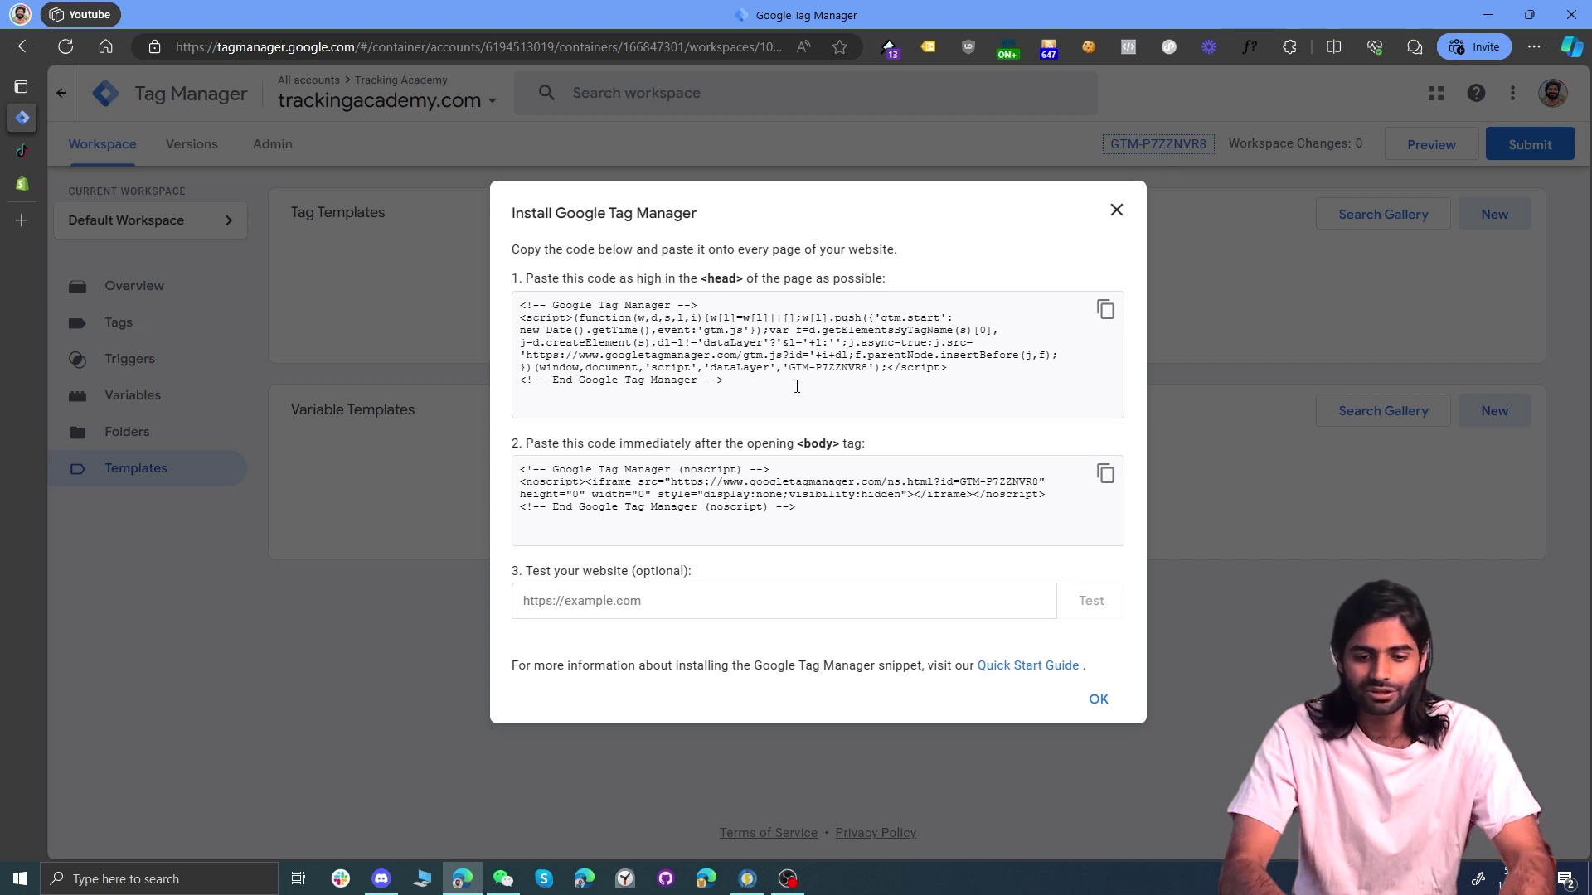
left_click_drag(731, 383, 515, 311)
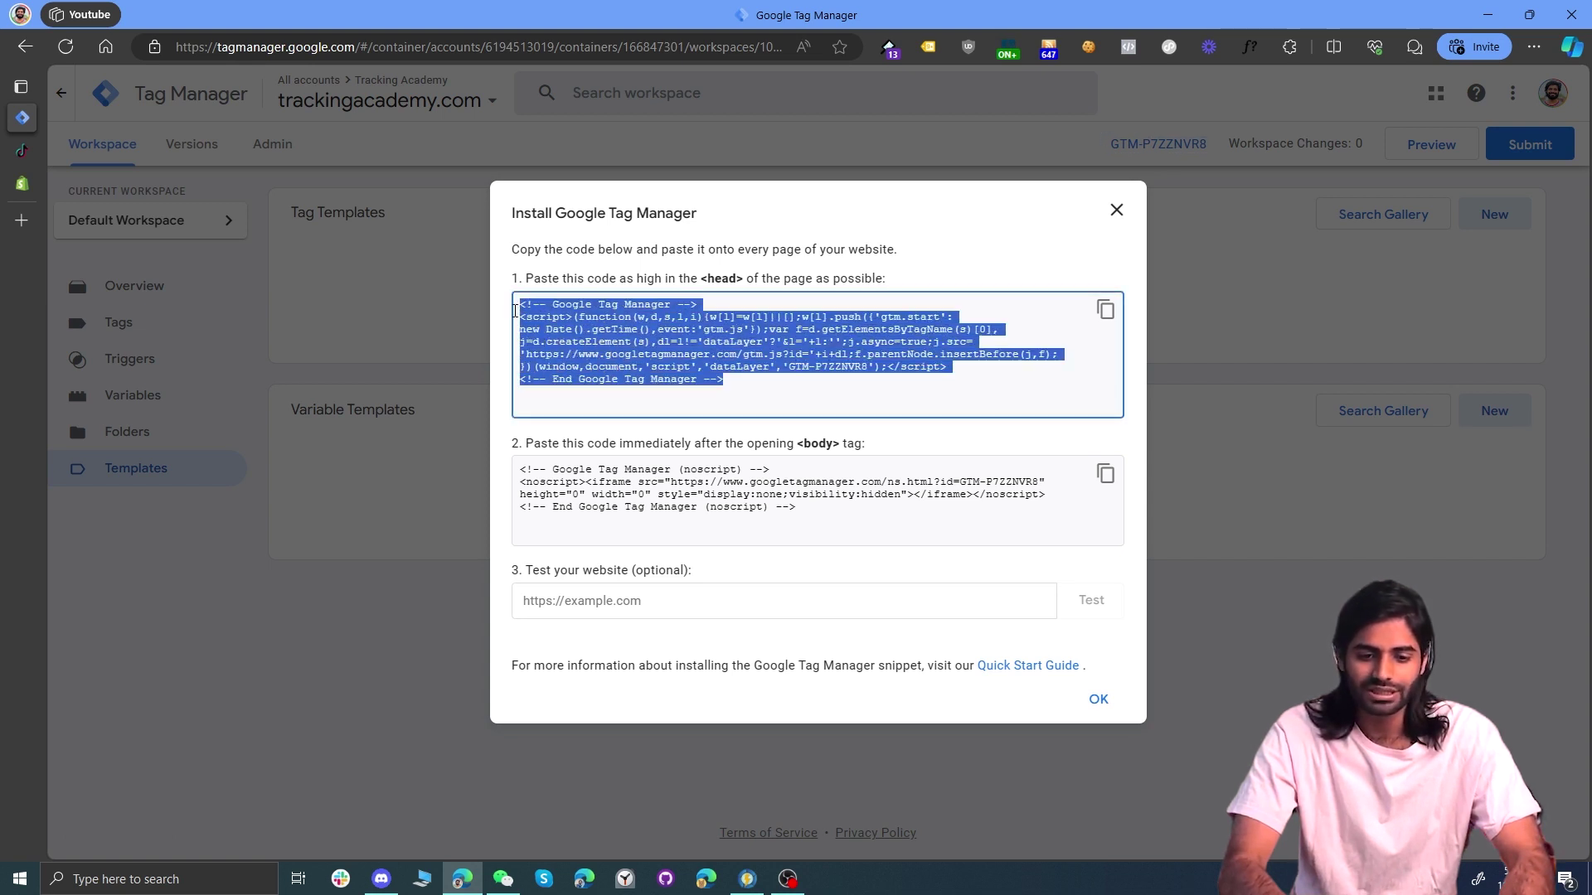
left_click_drag(827, 517, 518, 466)
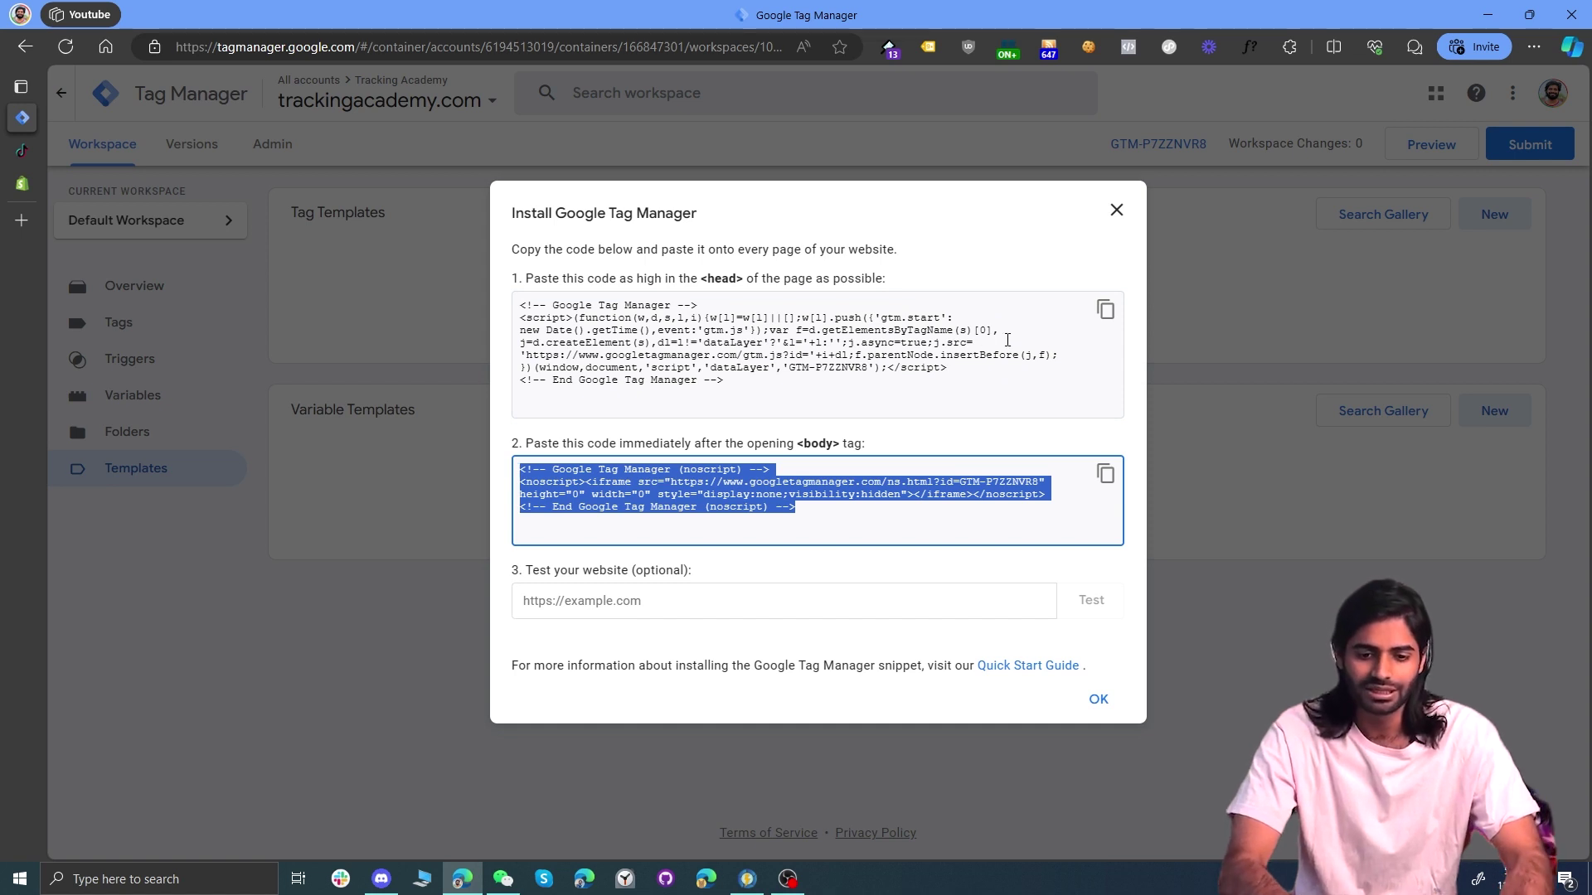
left_click(1106, 312)
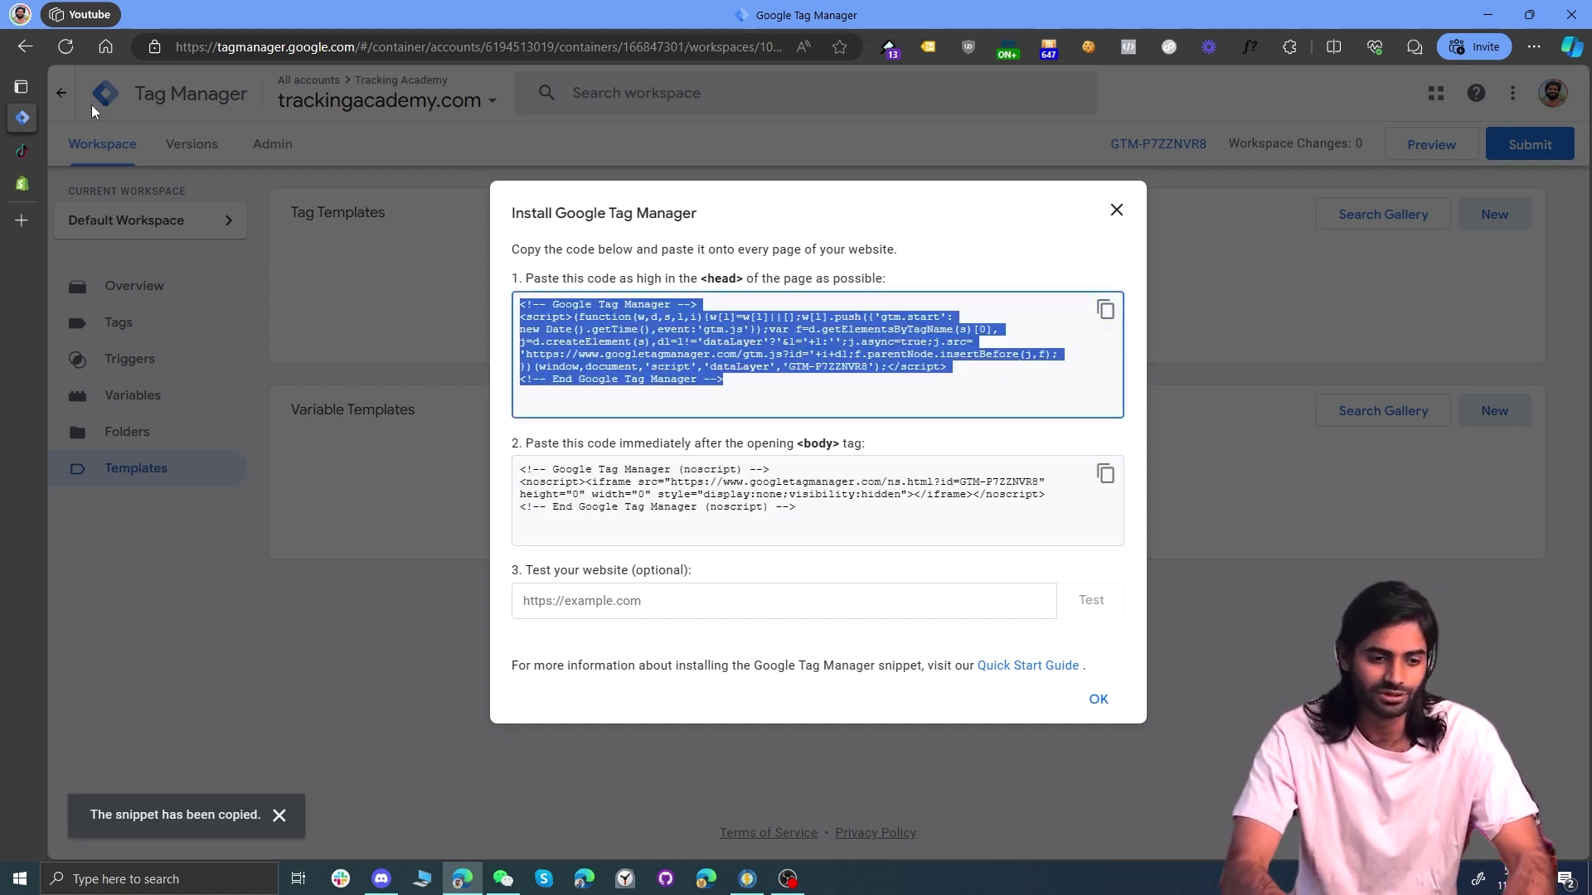
left_click(22, 186)
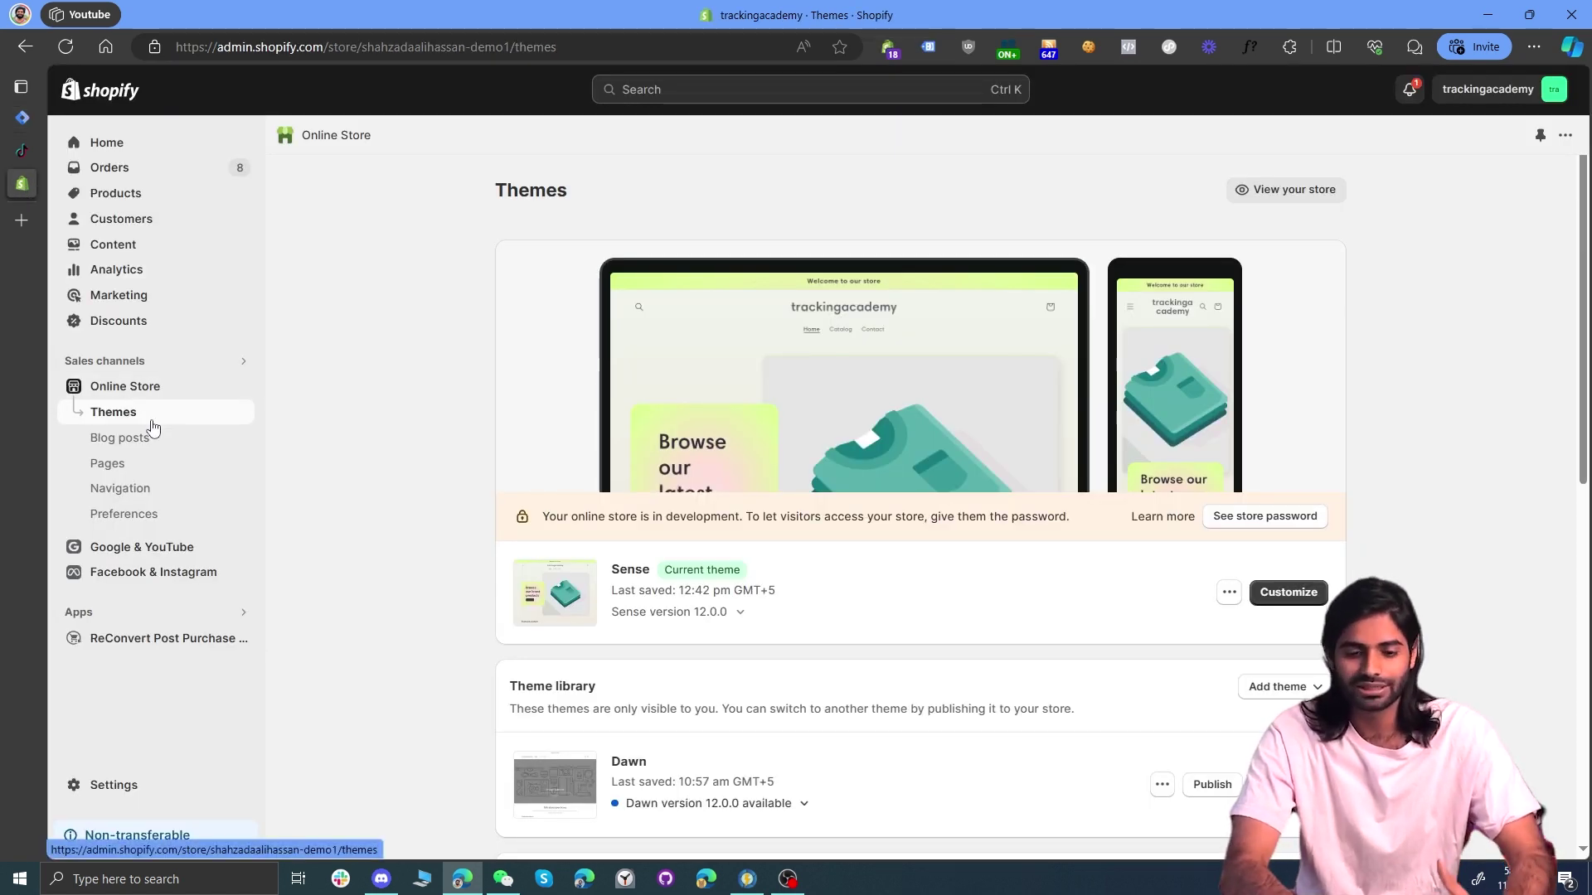
Step: Paste the GTM head snippet right after <head> in the Sense theme's theme.liquid
left_click(1227, 593)
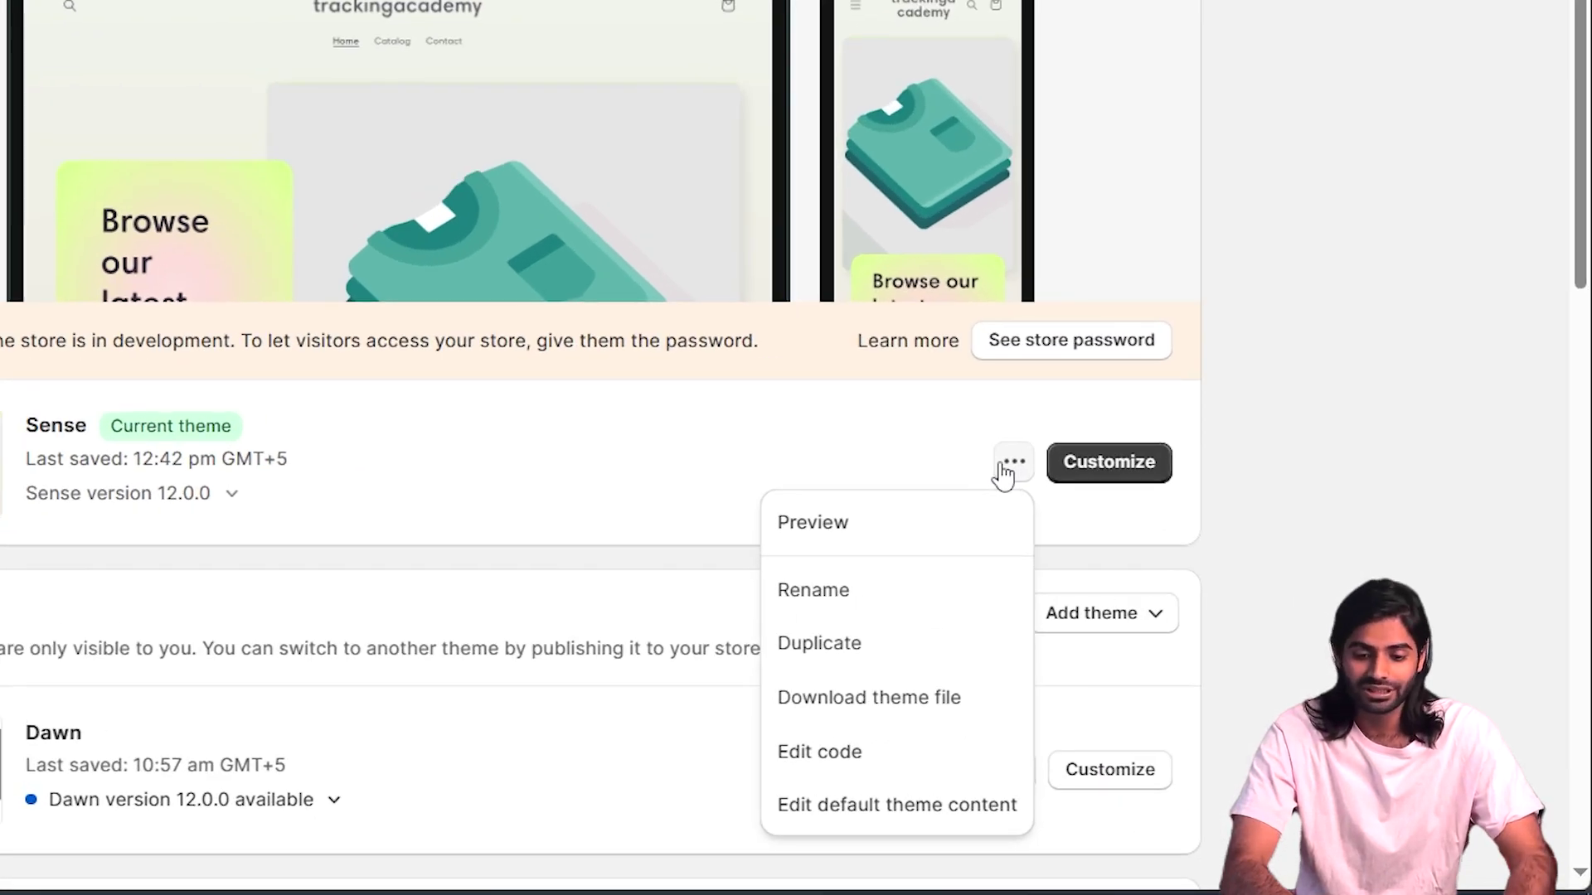
left_click(952, 746)
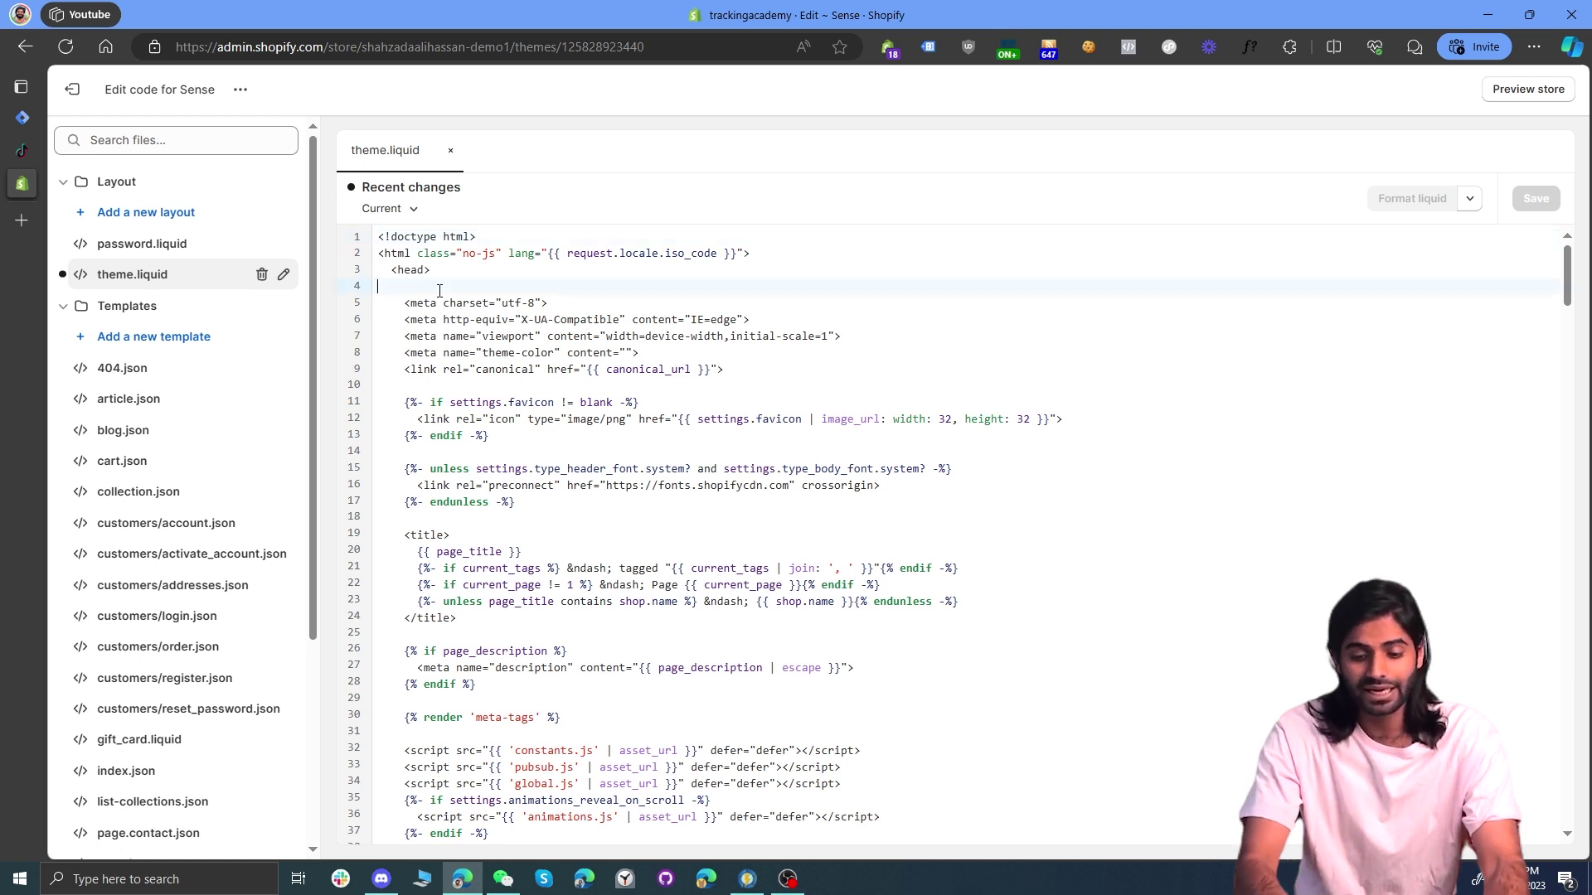
key("Return")
key("Return")
key("Return")
key("Up")
key("ctrl+v")
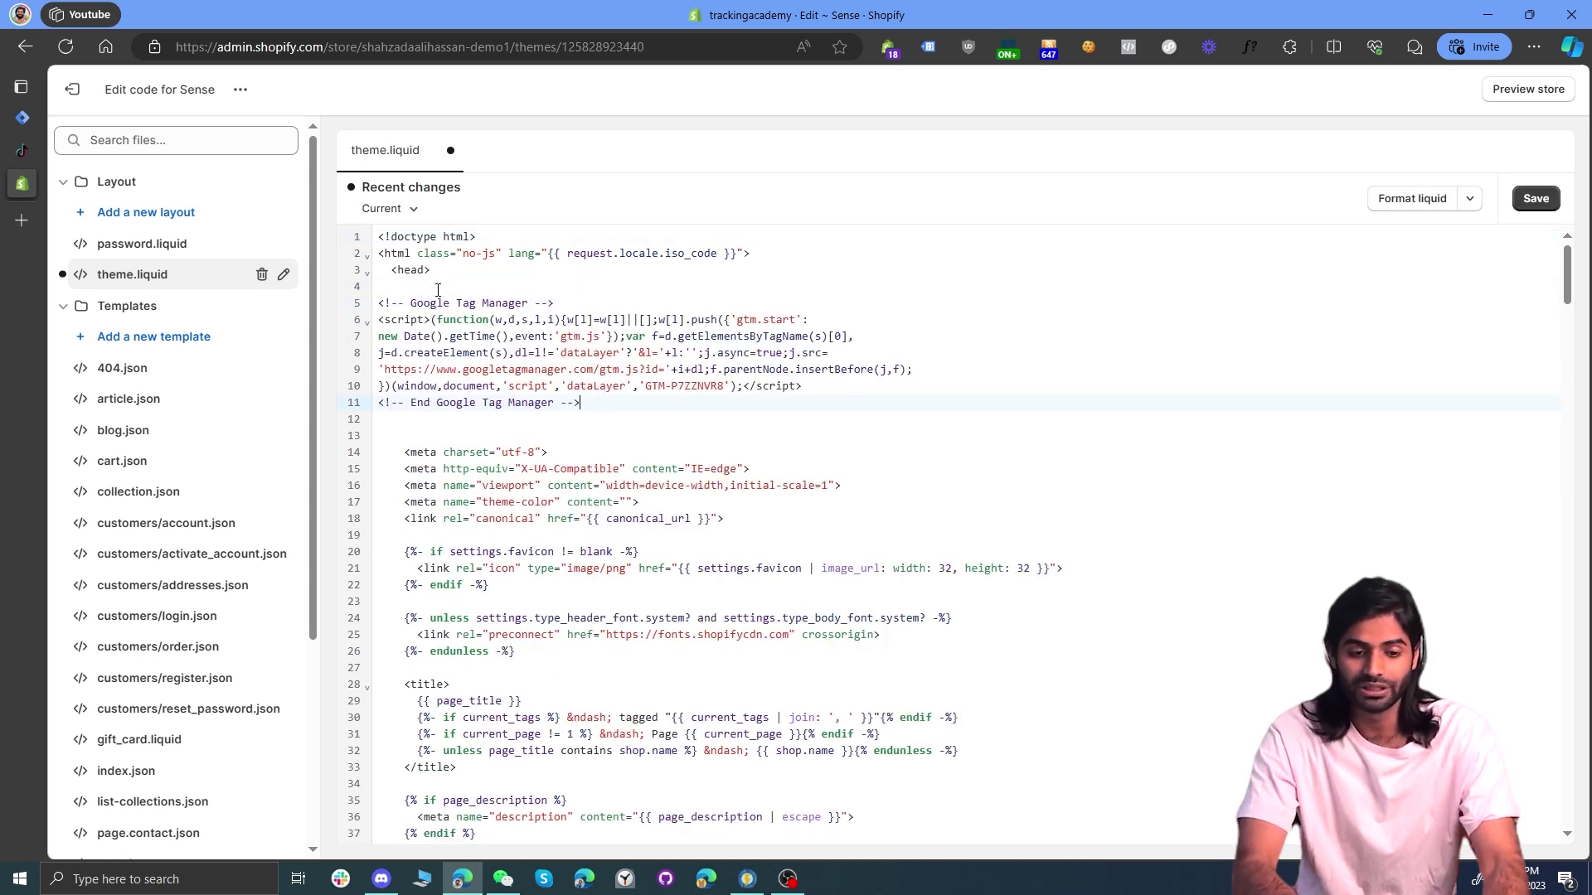
left_click_drag(438, 278, 384, 275)
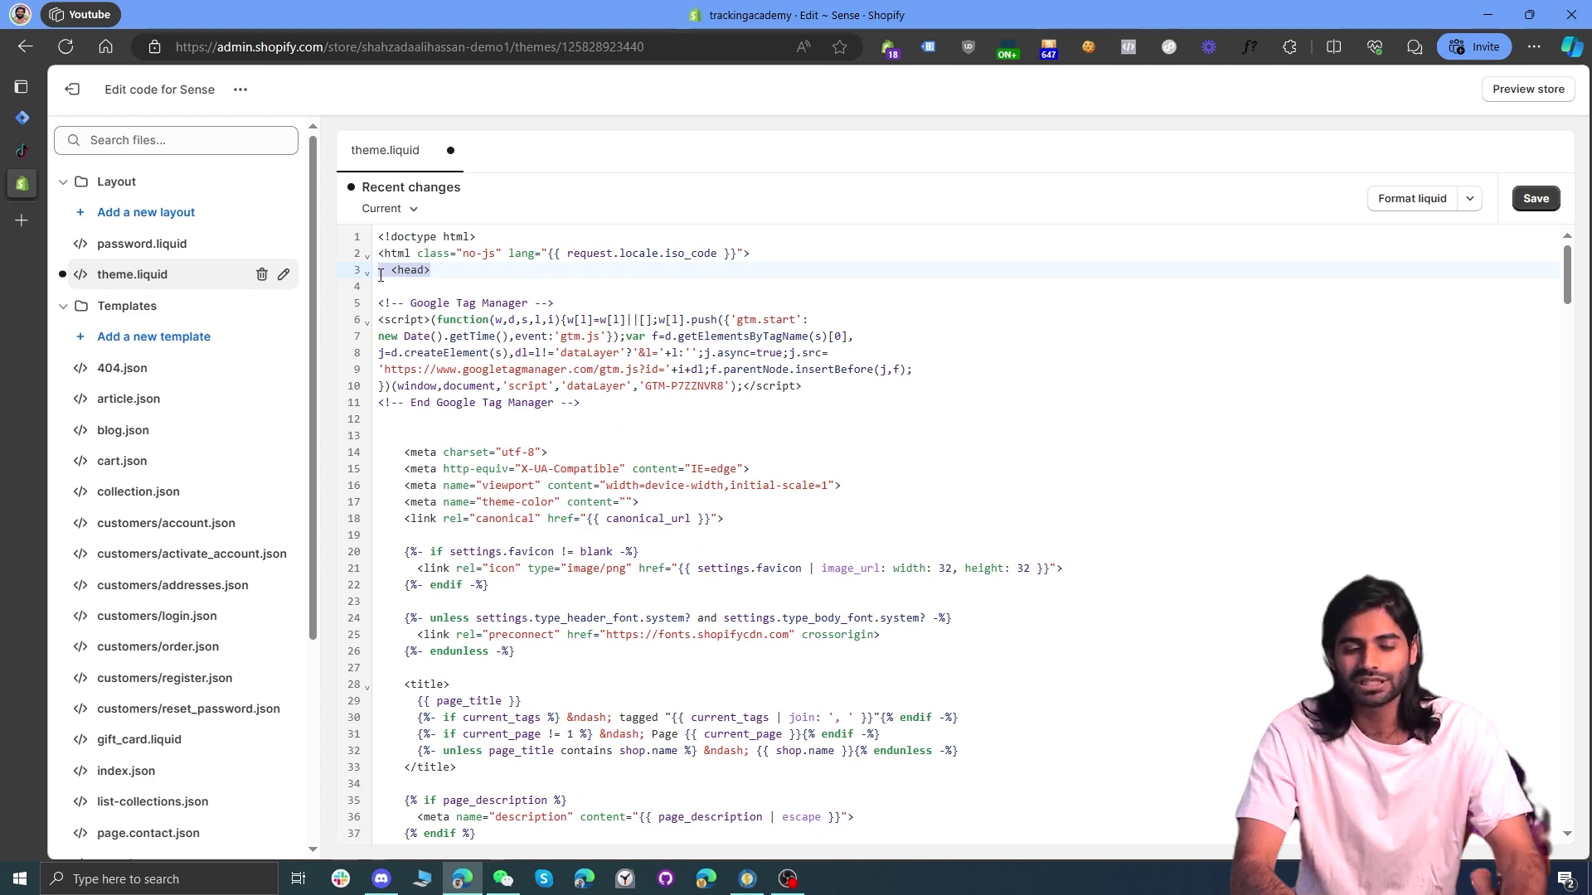
left_click(99, 115)
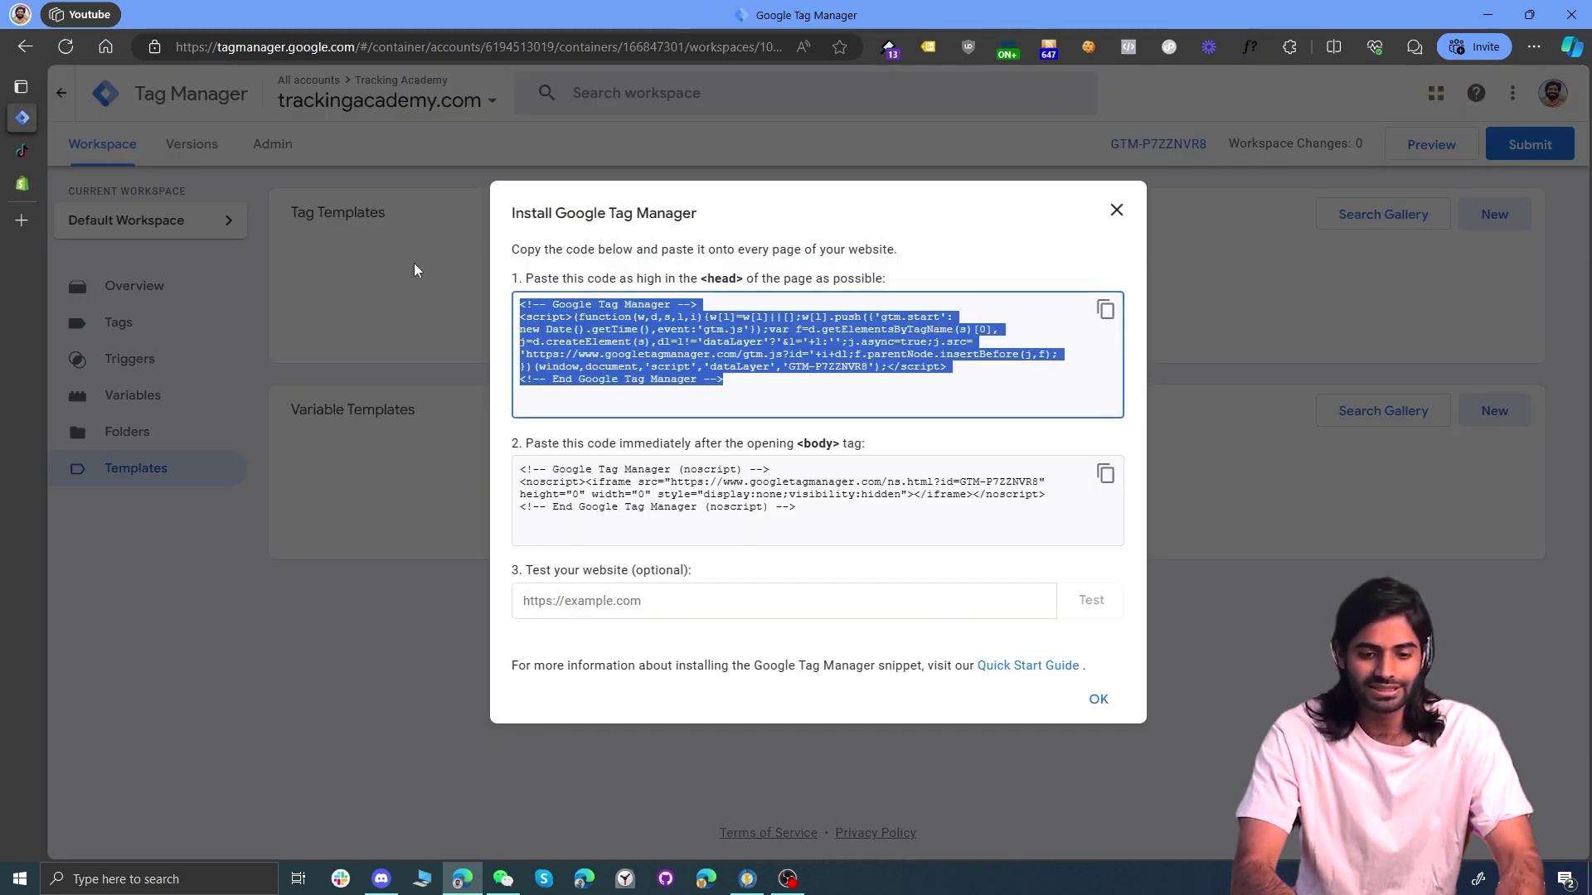
Step: Copy the GTM noscript body snippet and find the <body tag in theme.liquid
left_click(1092, 475)
left_click(18, 189)
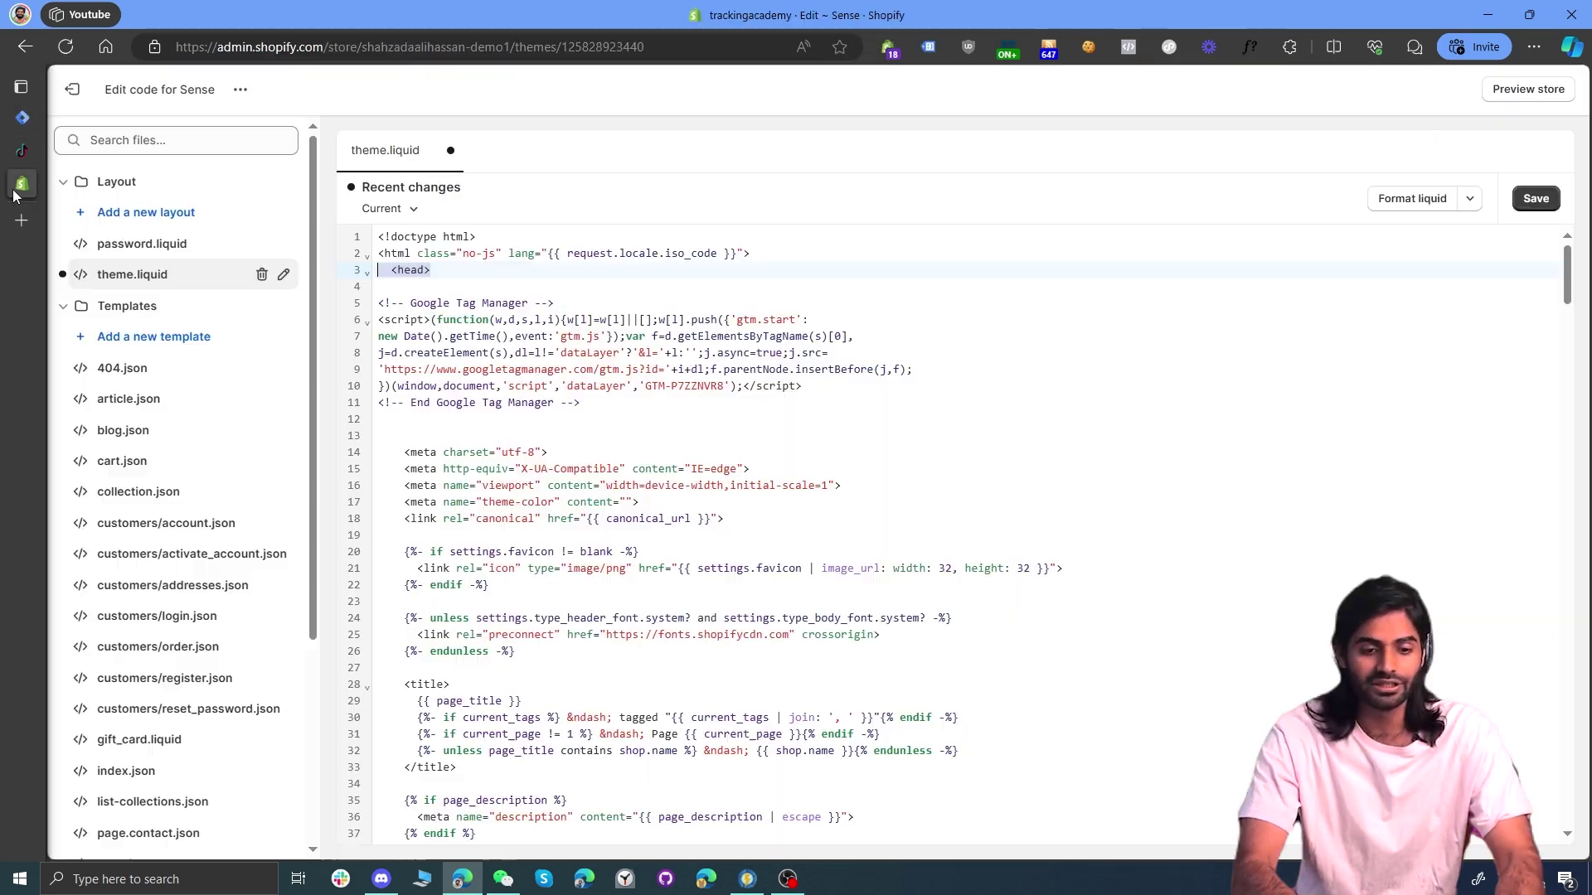
left_click(732, 489)
key("ctrl+f")
type("<")
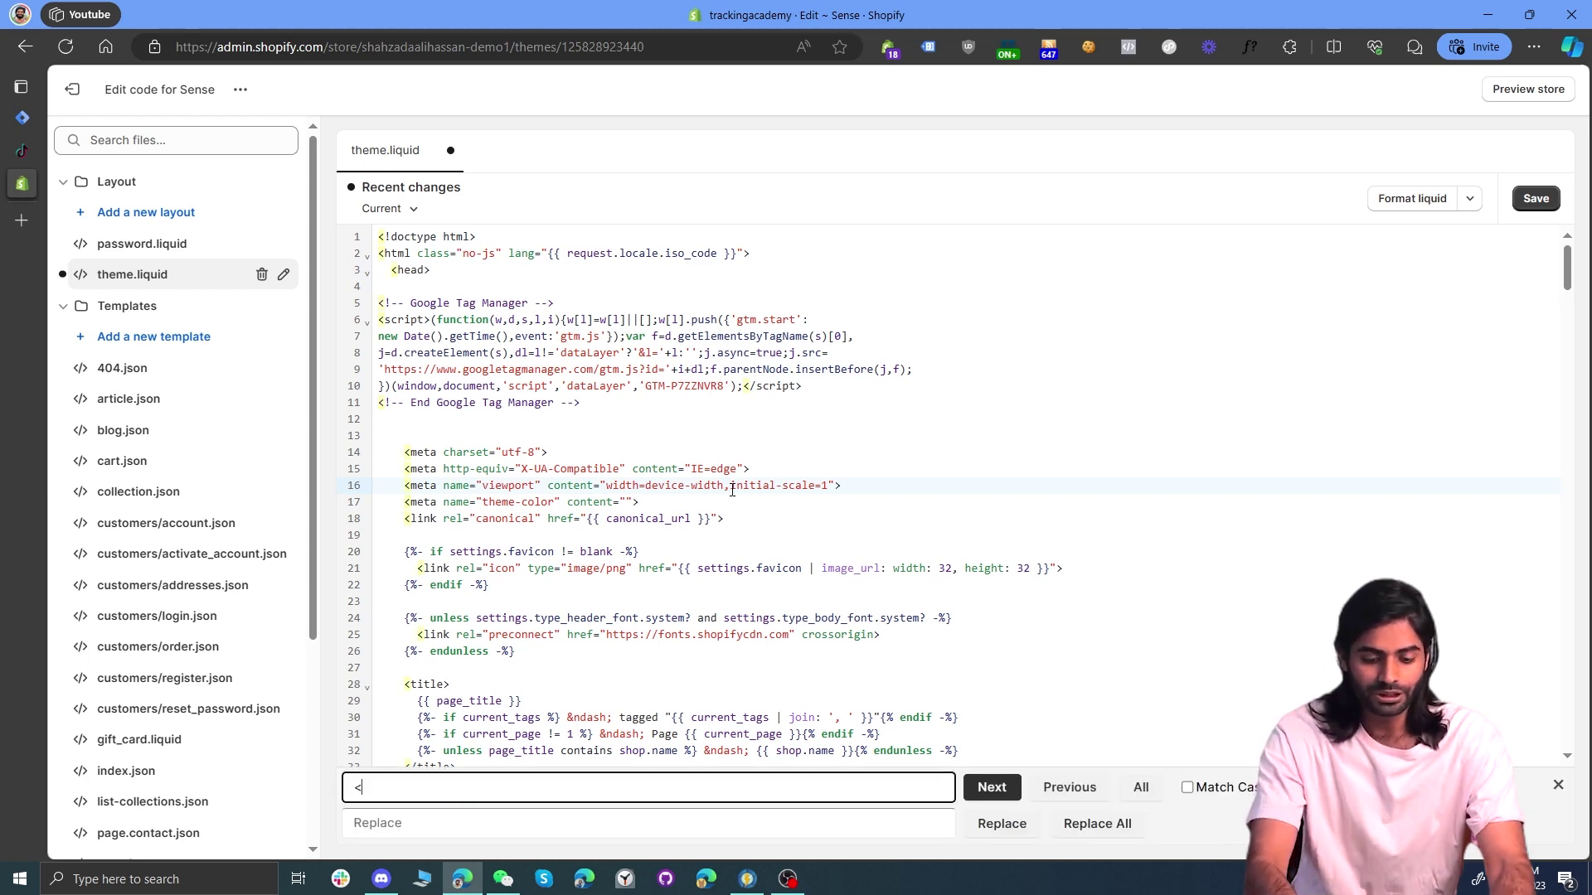
type("body")
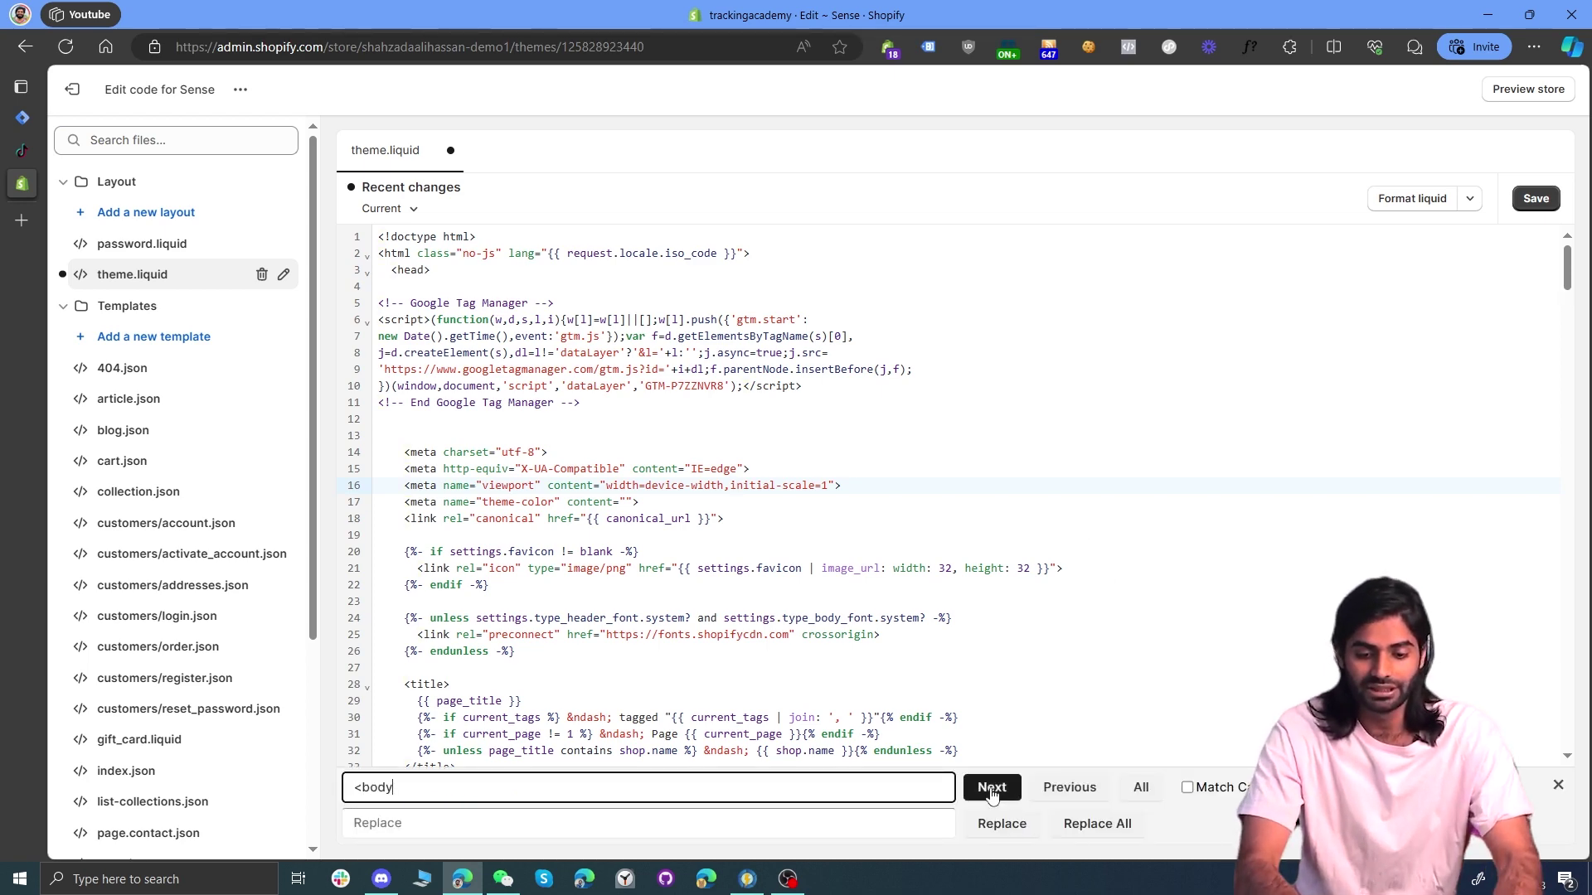
left_click(991, 789)
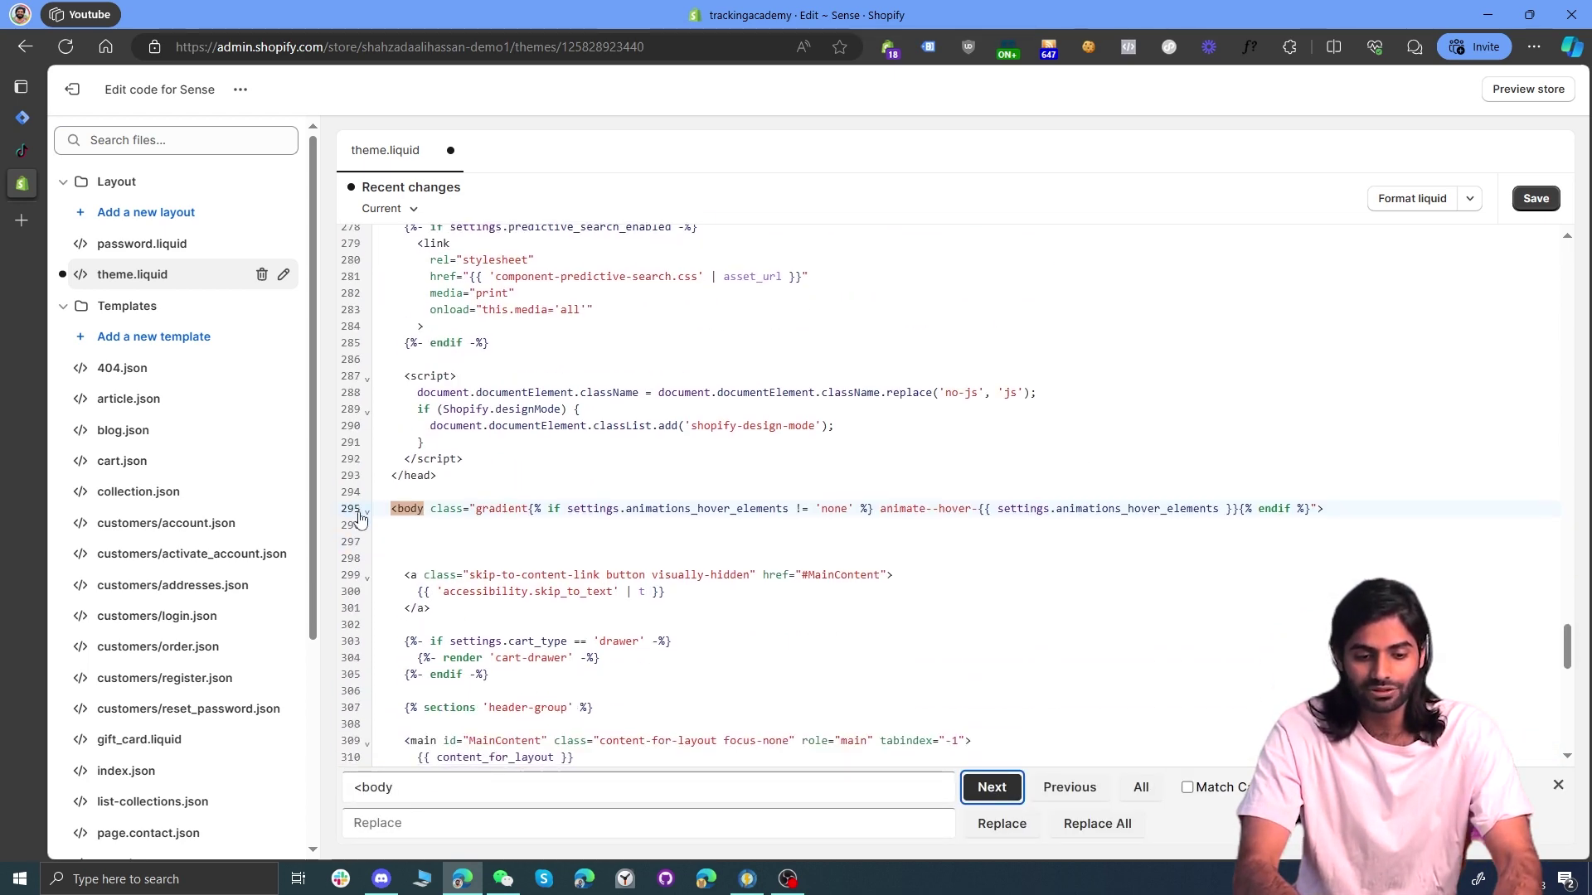
Step: Paste the noscript snippet after <body>, format the liquid and save theme.liquid
left_click(1346, 508)
key("Escape")
key("Return")
key("Return")
key("Return")
key("Return")
key("ctrl+v")
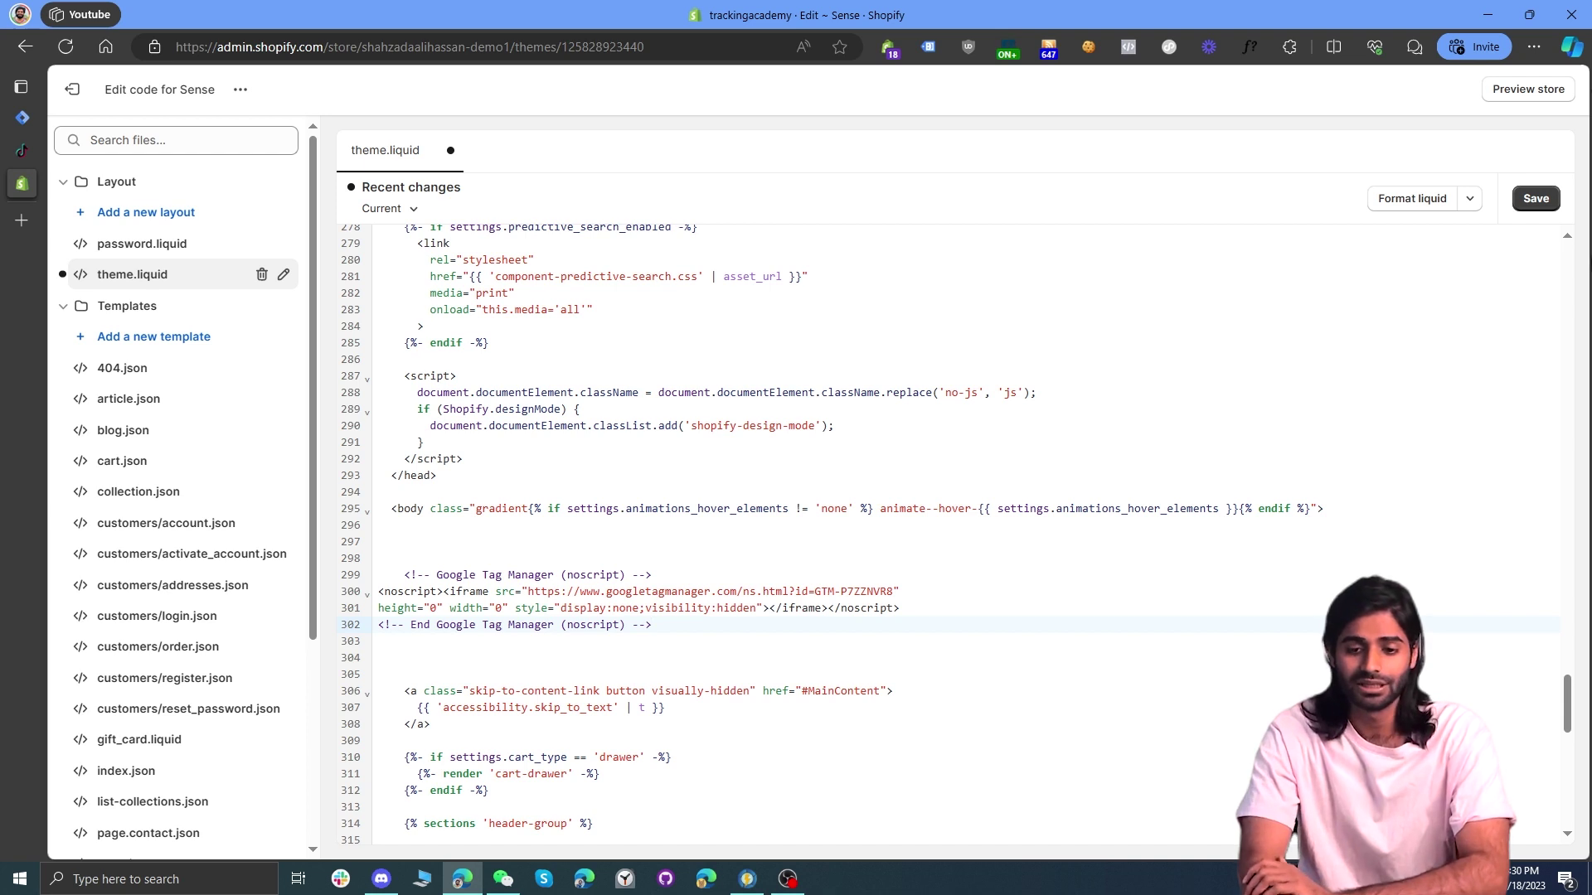
left_click(1419, 198)
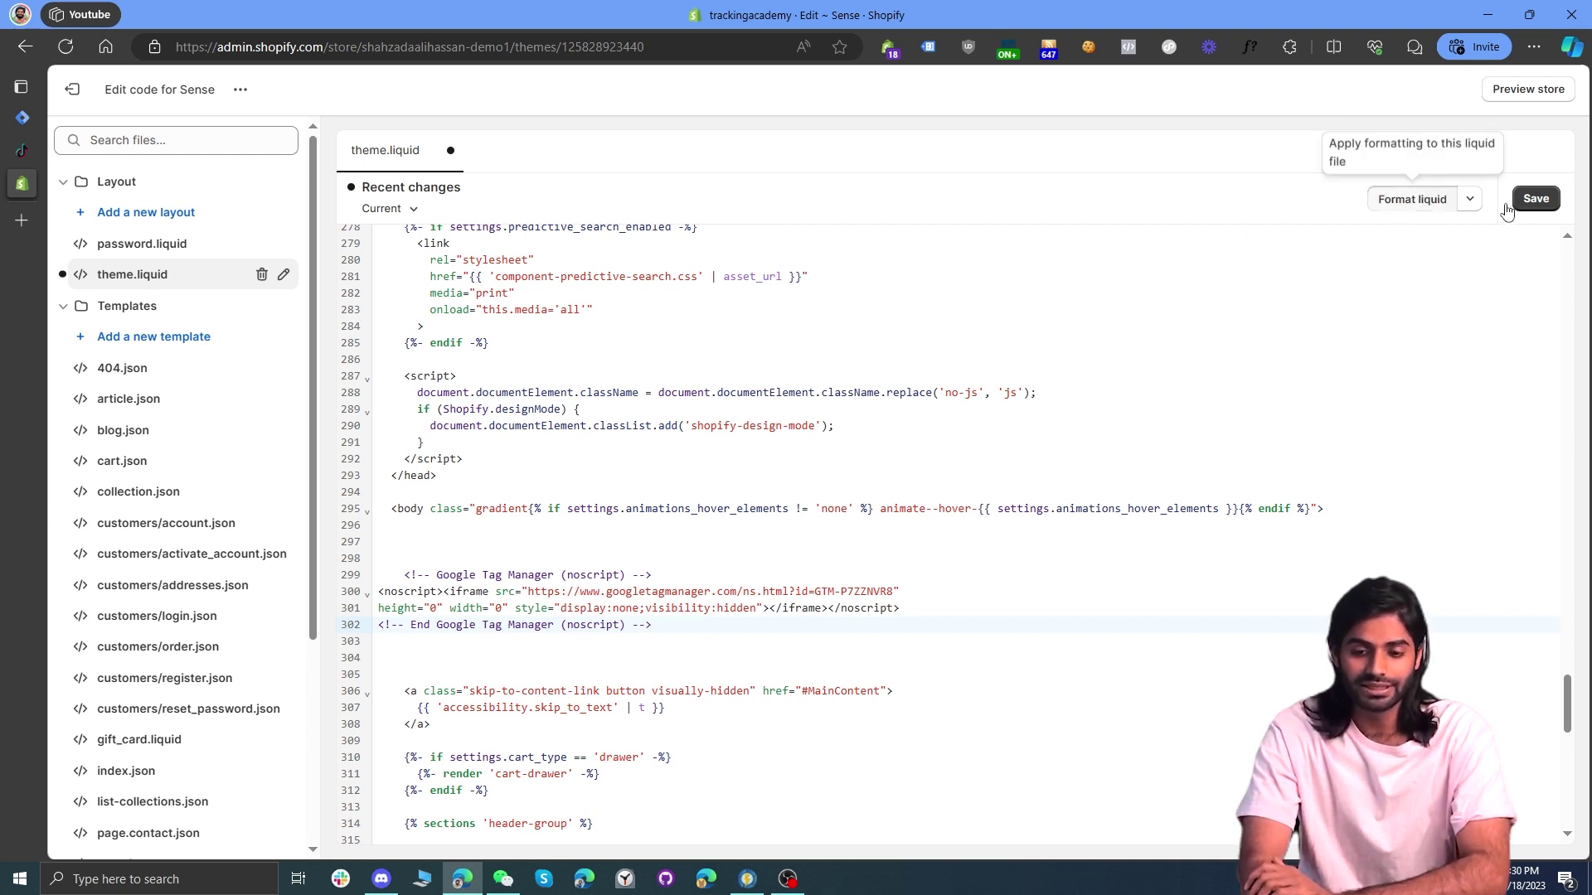
left_click(1536, 199)
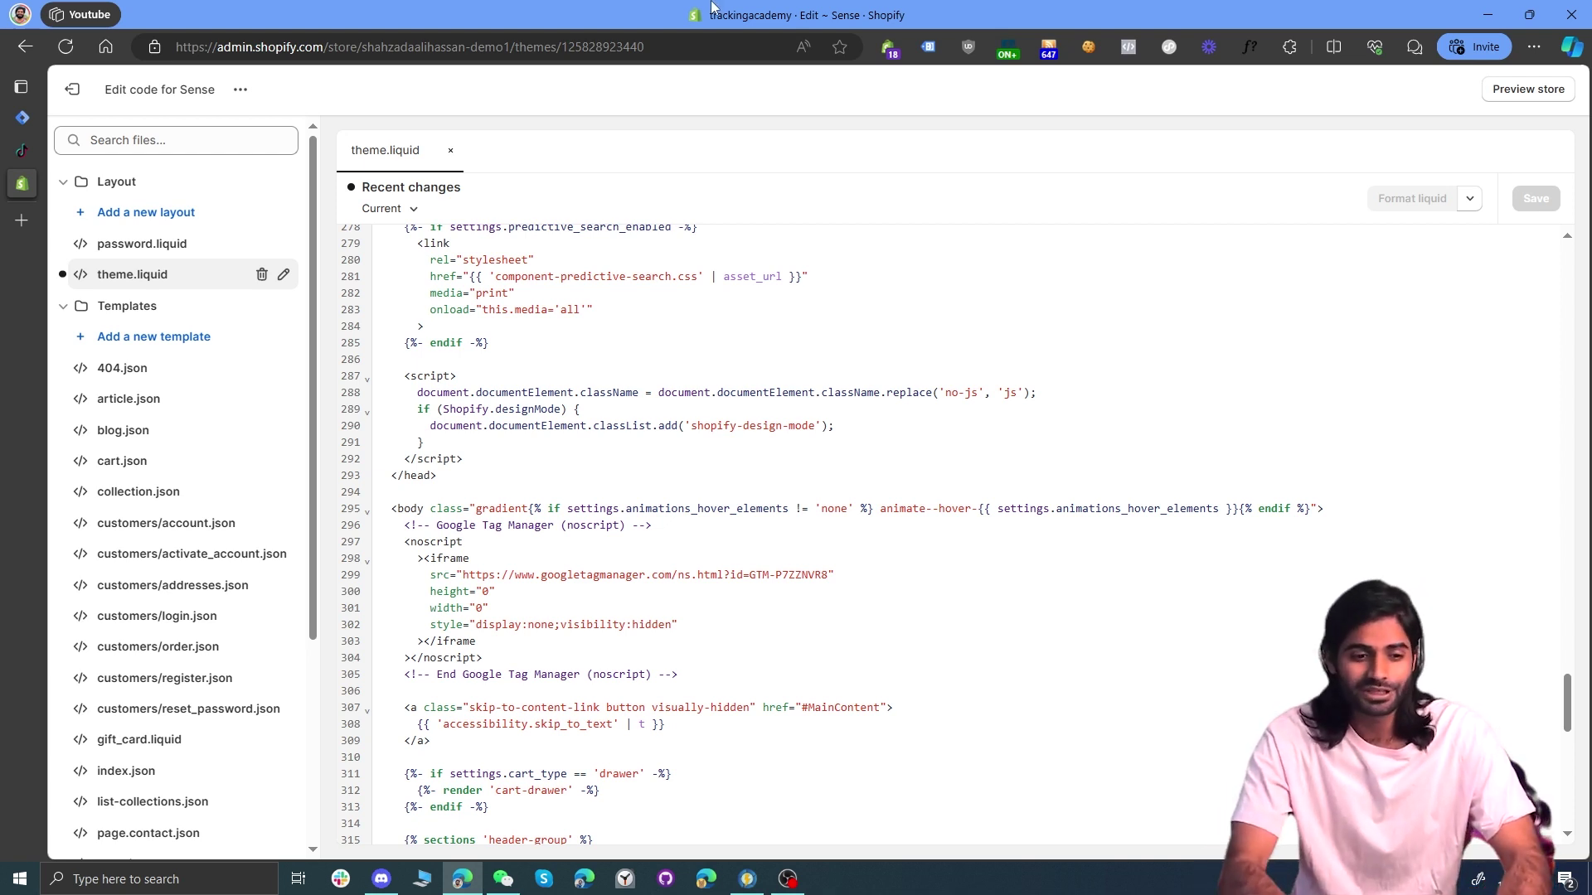
left_click(73, 89)
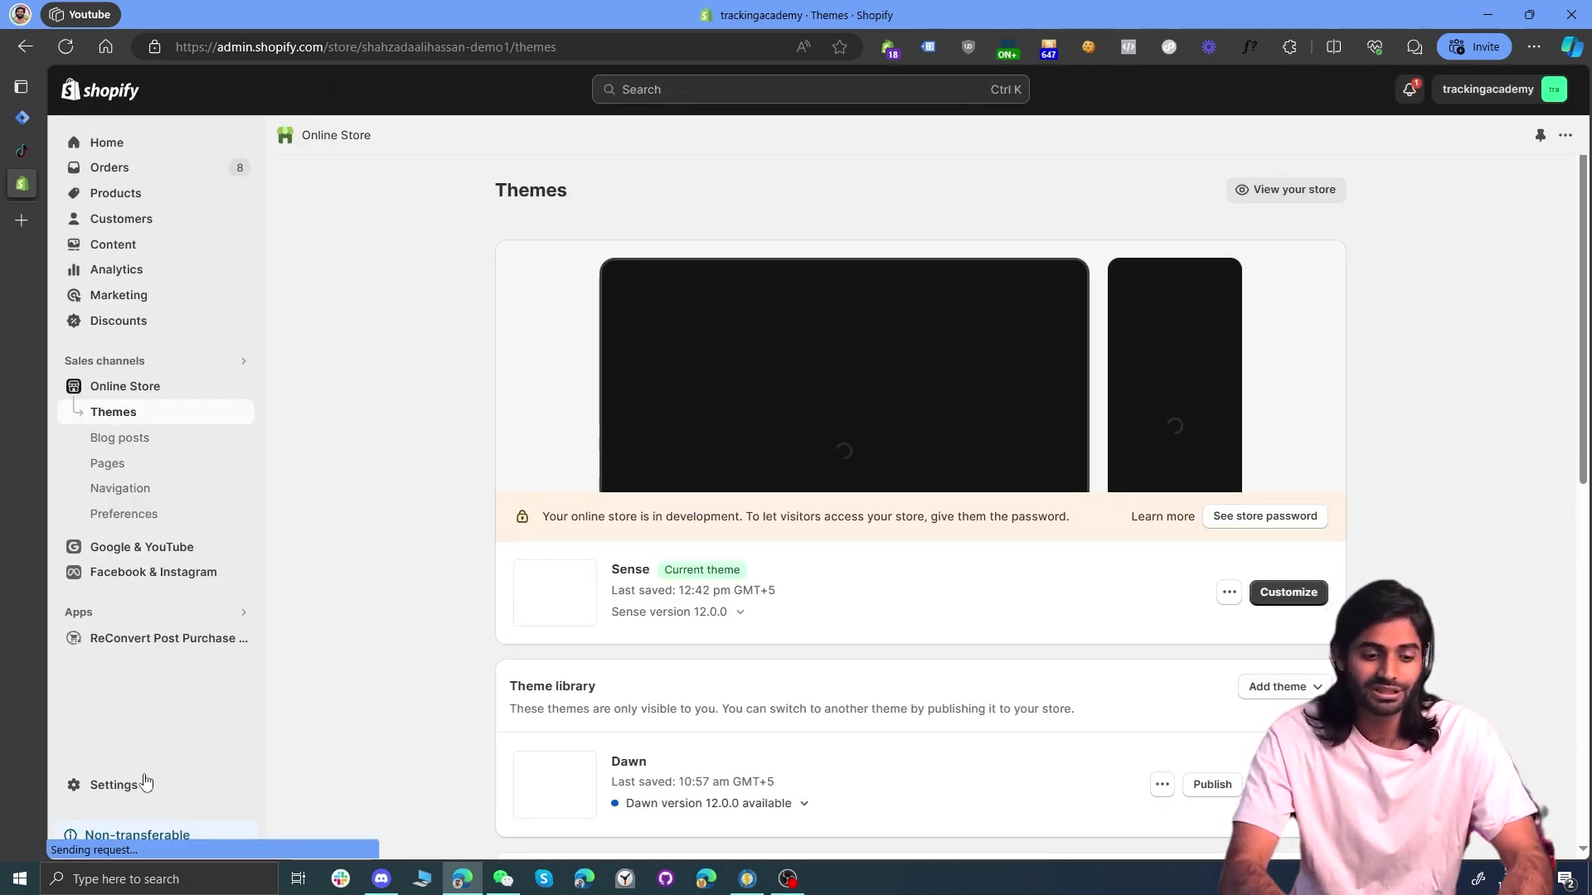
Step: Paste the GTM script from clipboard history into Checkout's Order status page additional scripts and save
left_click(143, 780)
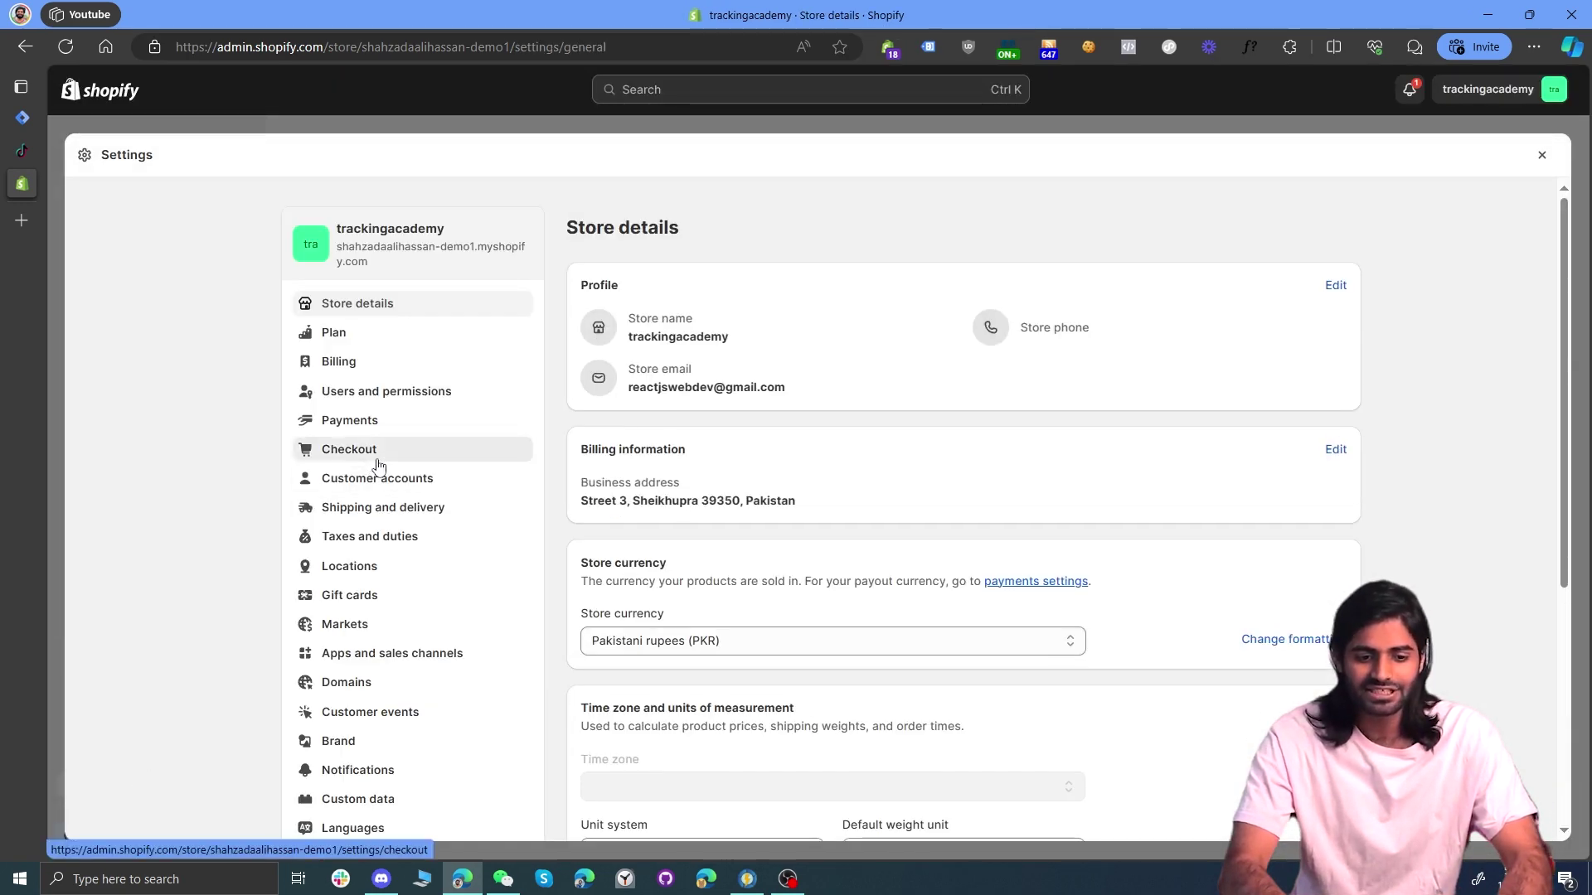
left_click(357, 450)
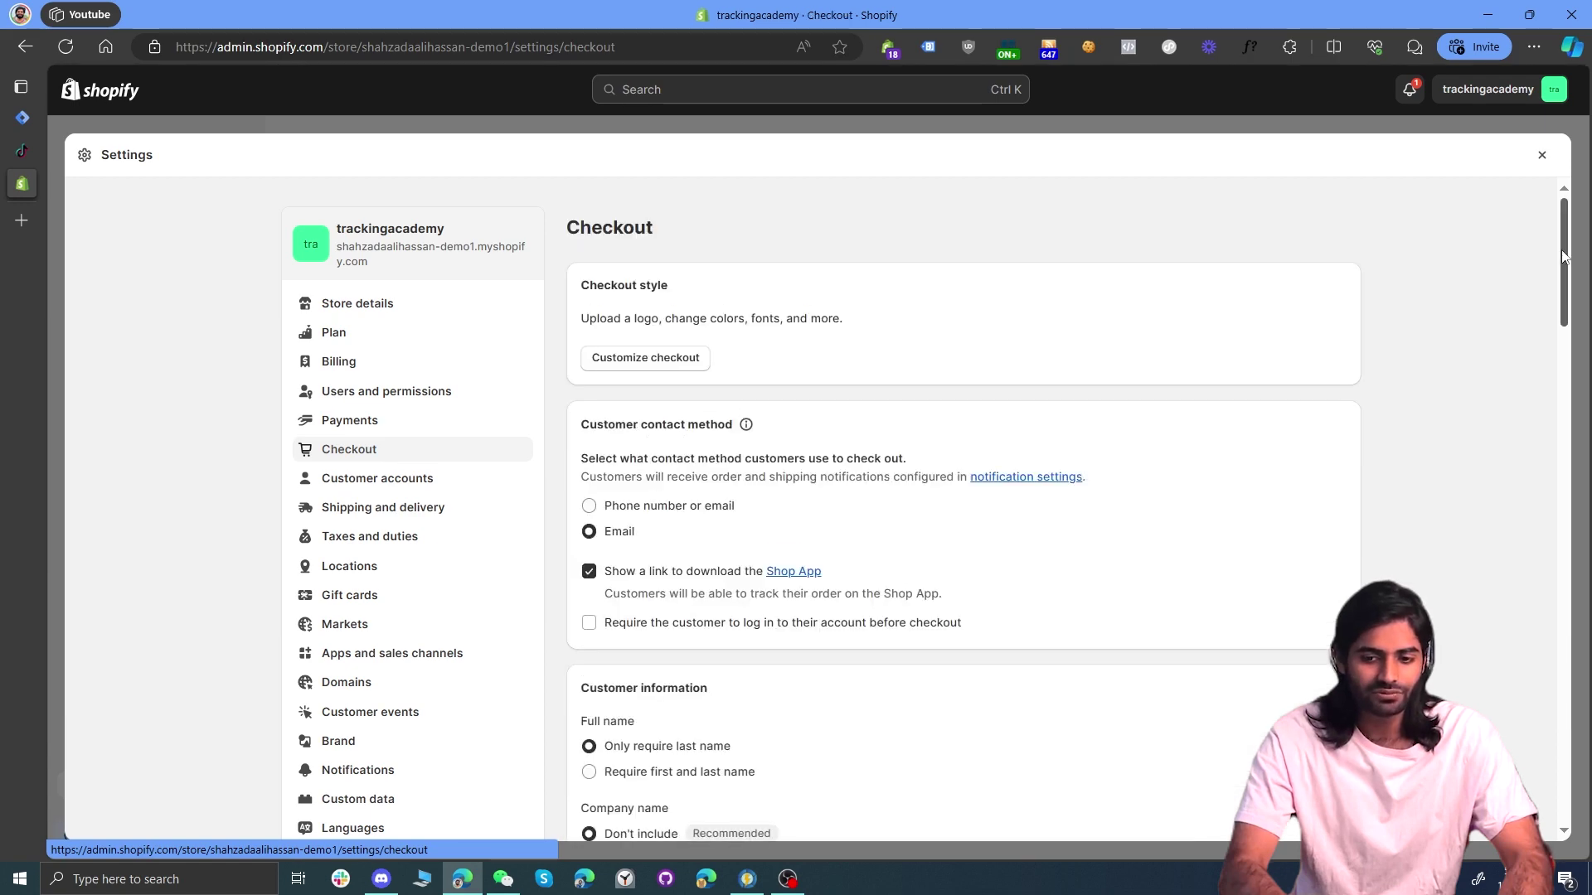
left_click_drag(1562, 257, 1542, 808)
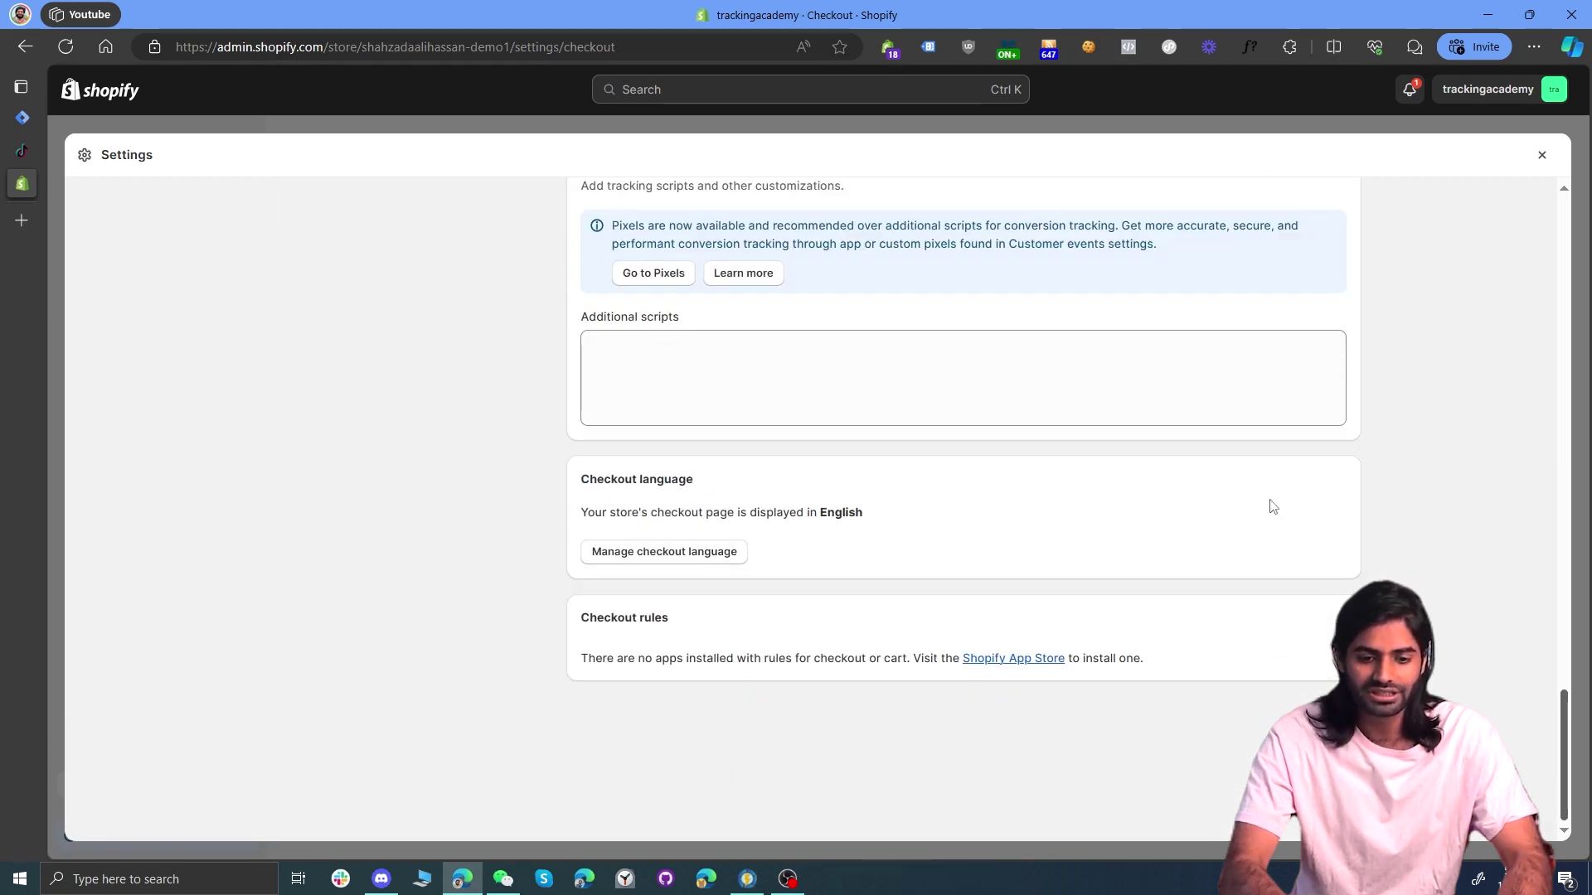
scroll(1271, 501, "up", 2)
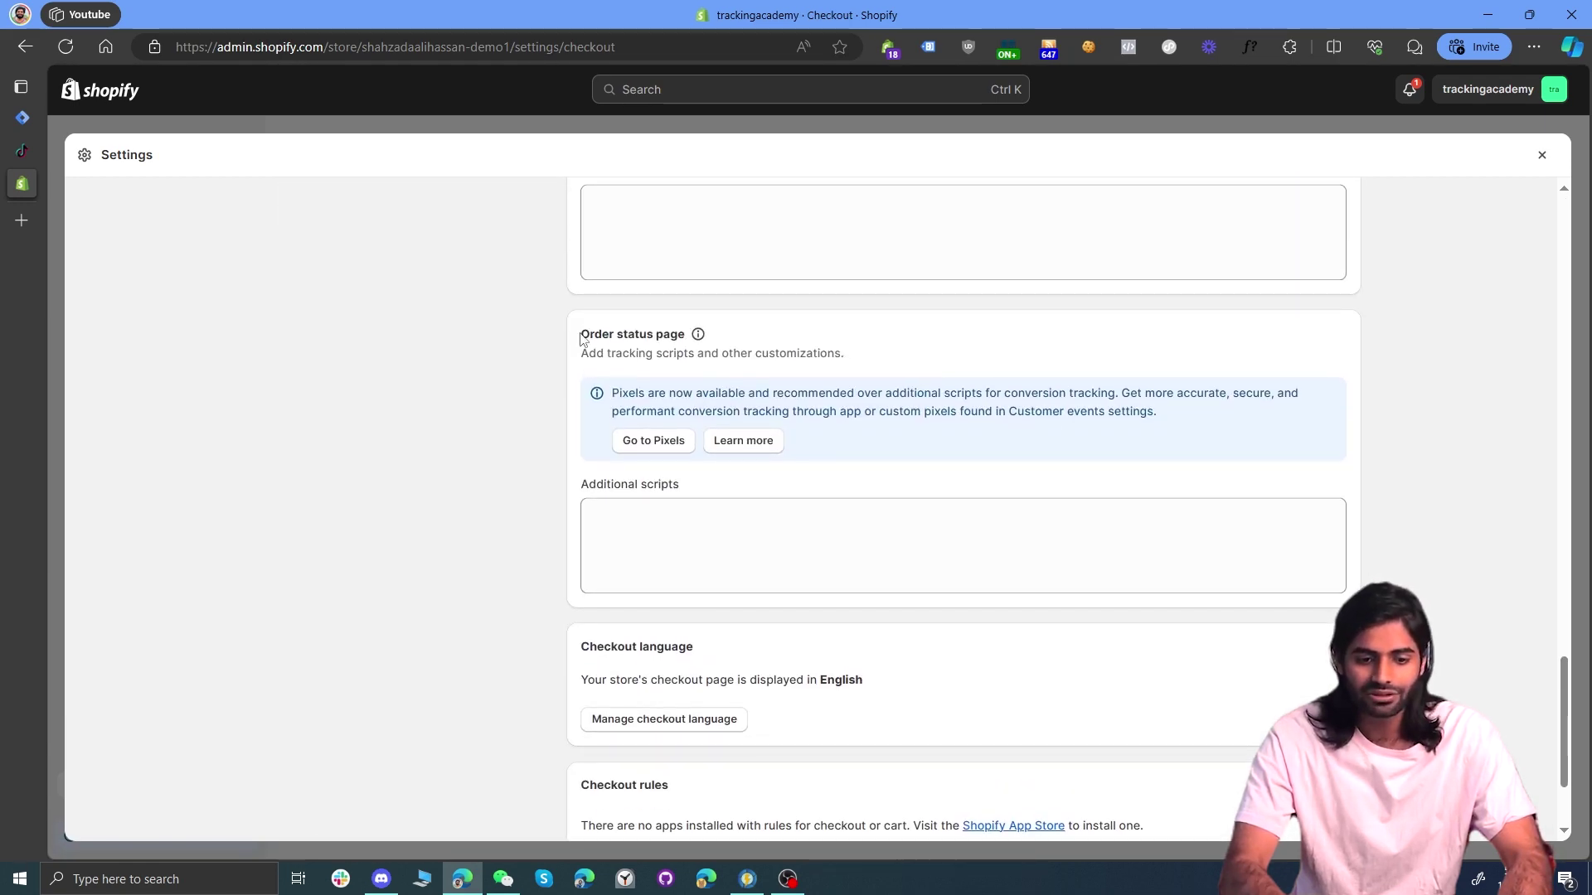
left_click_drag(580, 337, 689, 336)
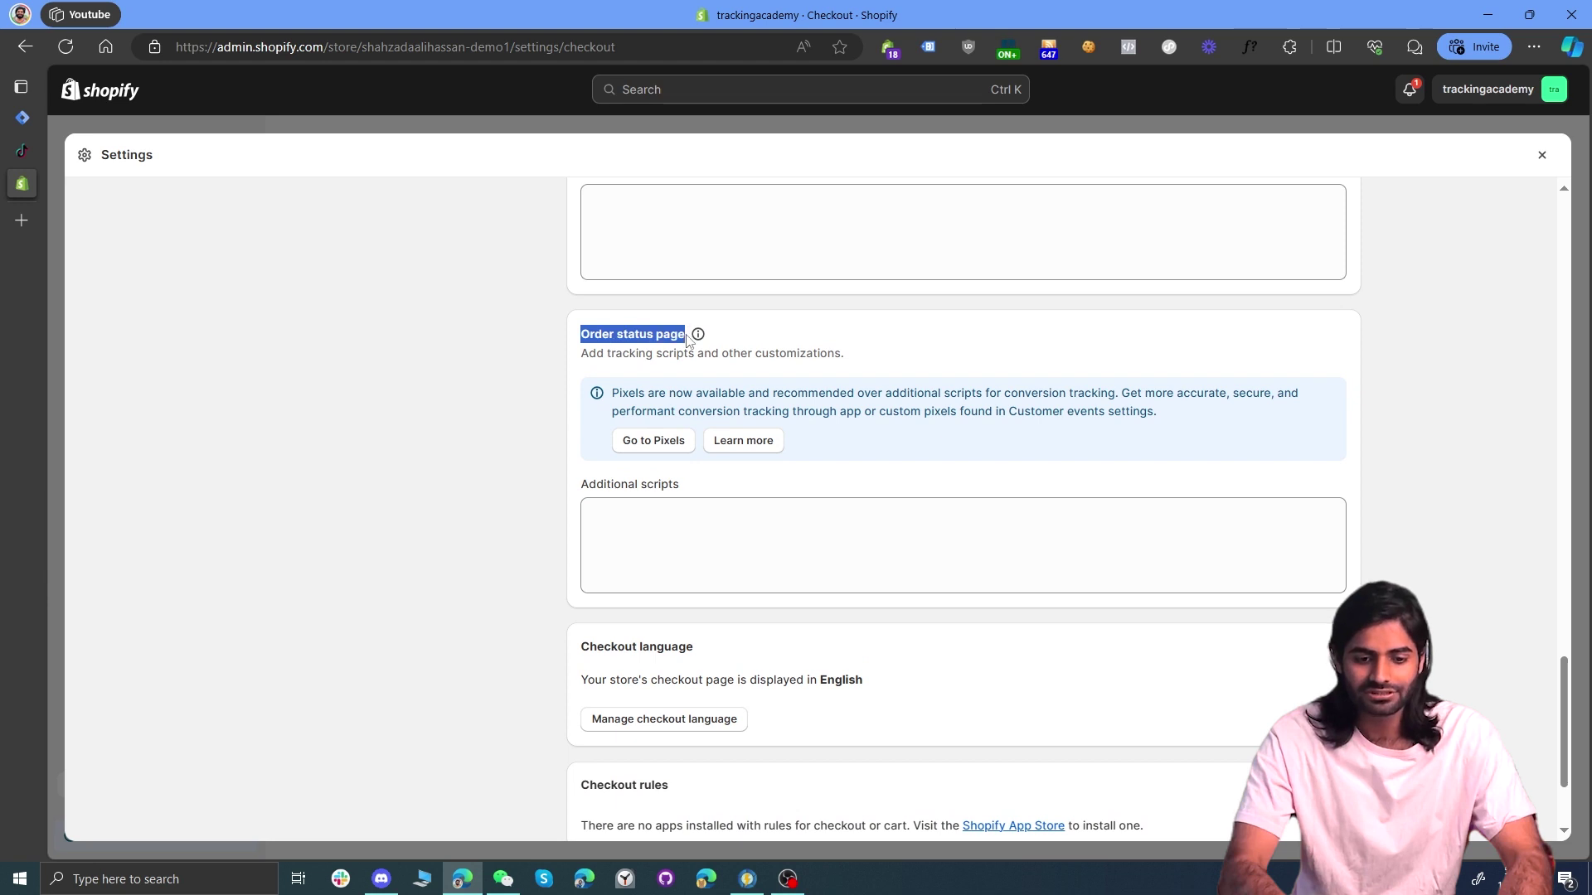
left_click(599, 524)
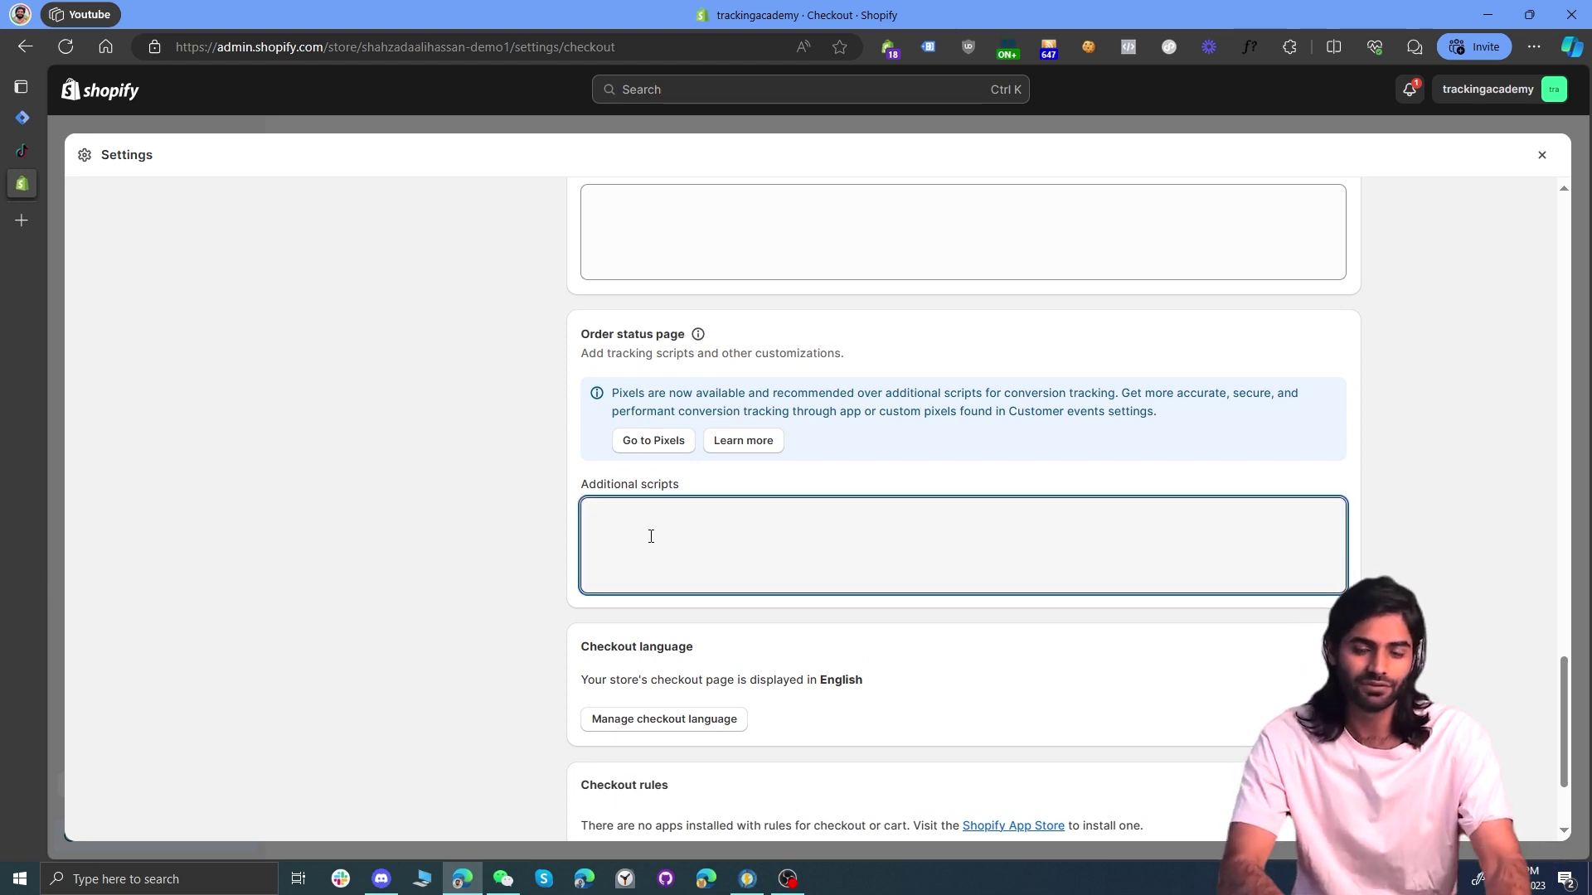
key("super+v")
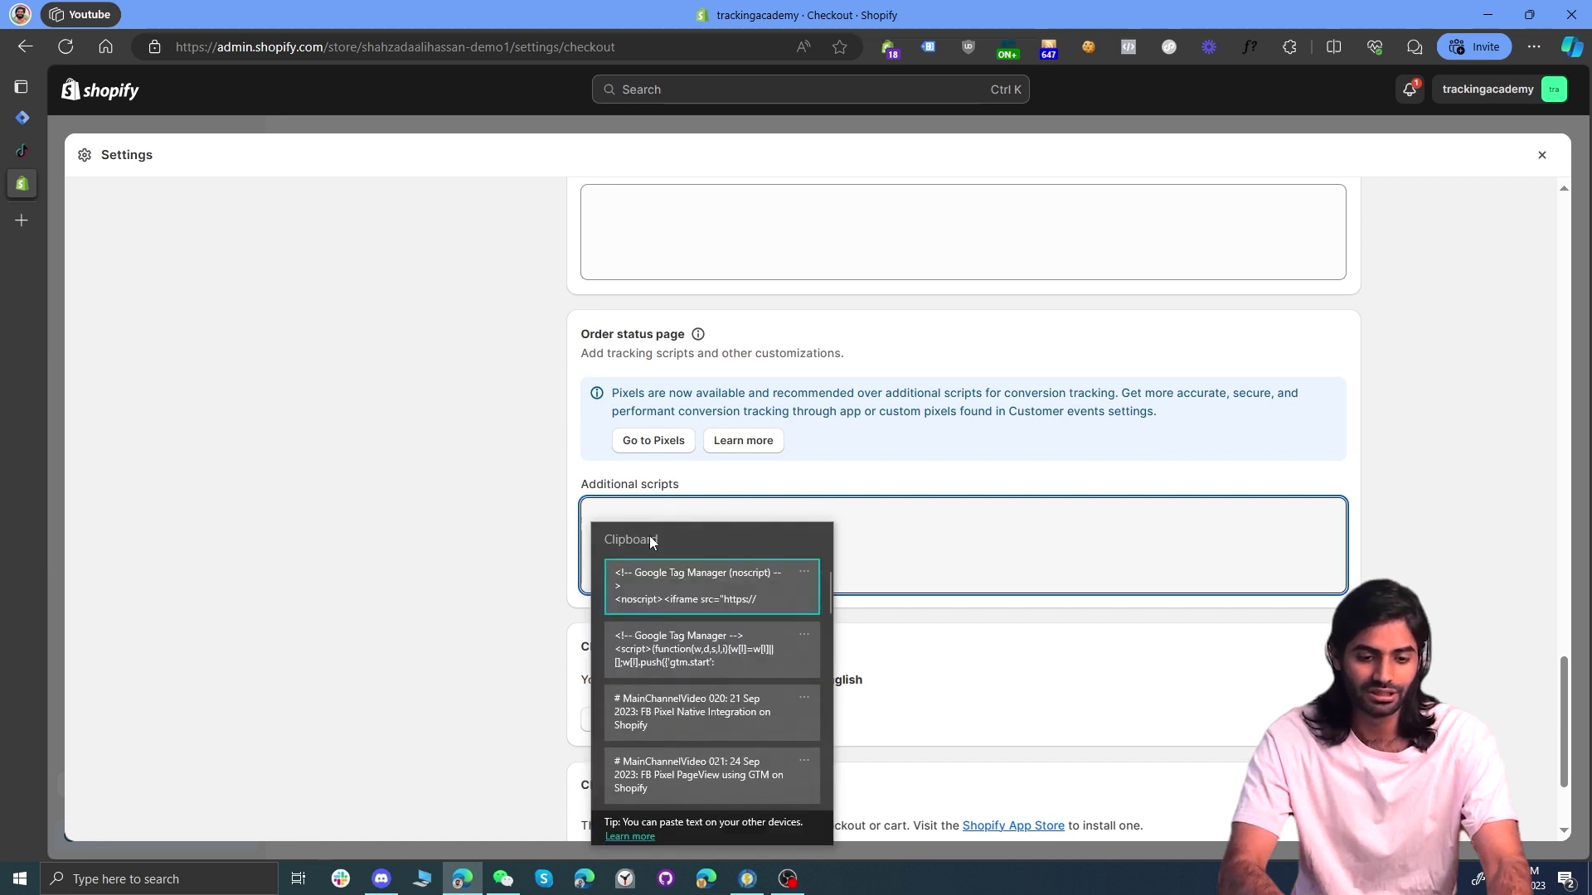
left_click(689, 645)
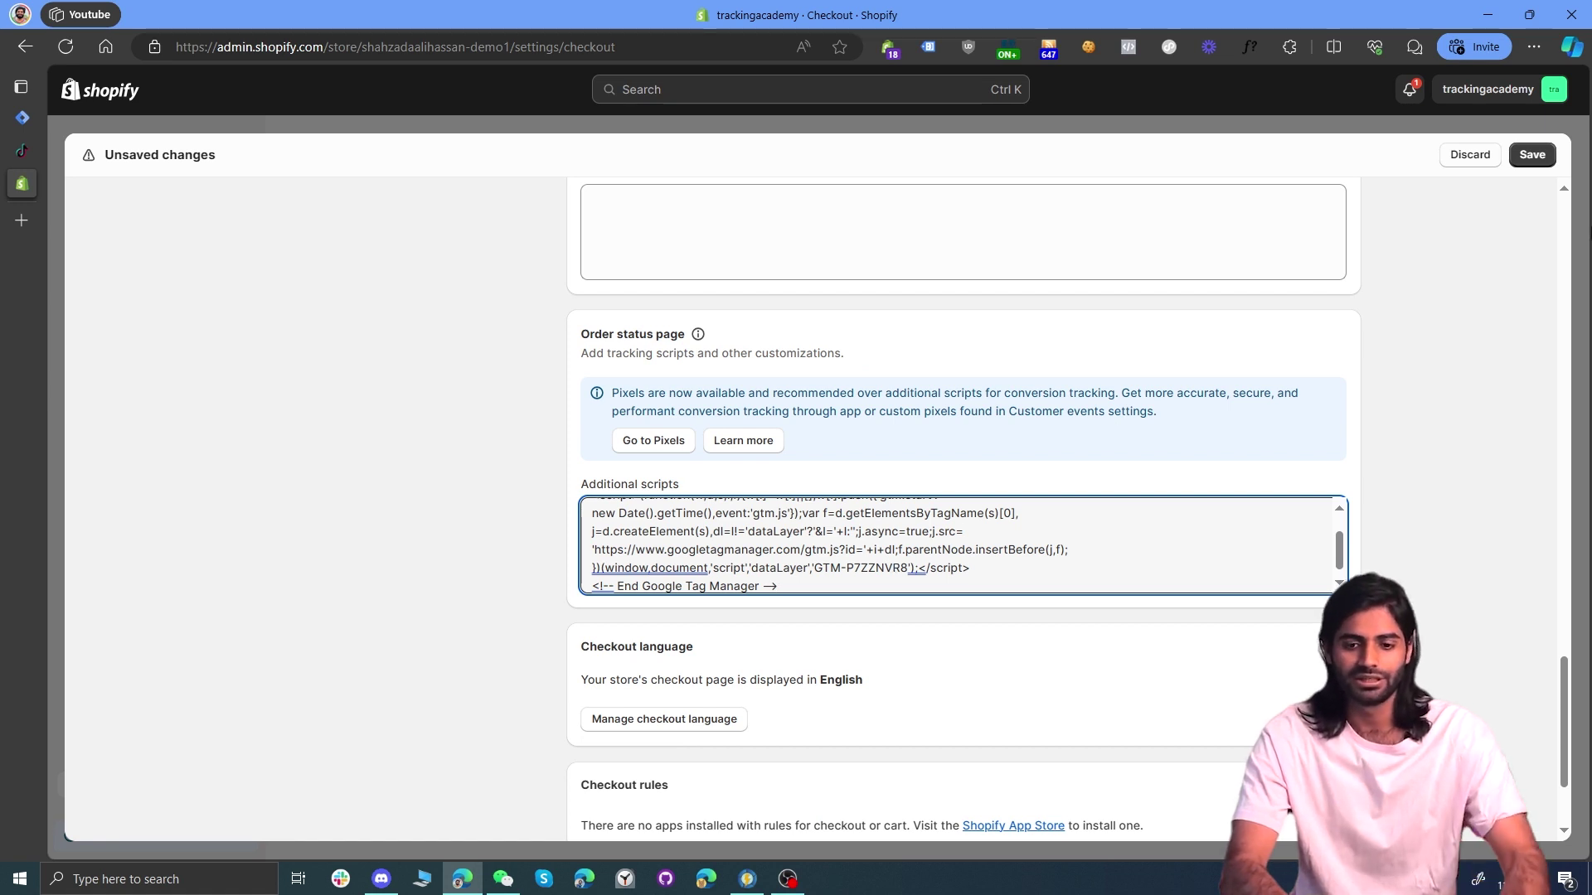
left_click(1532, 155)
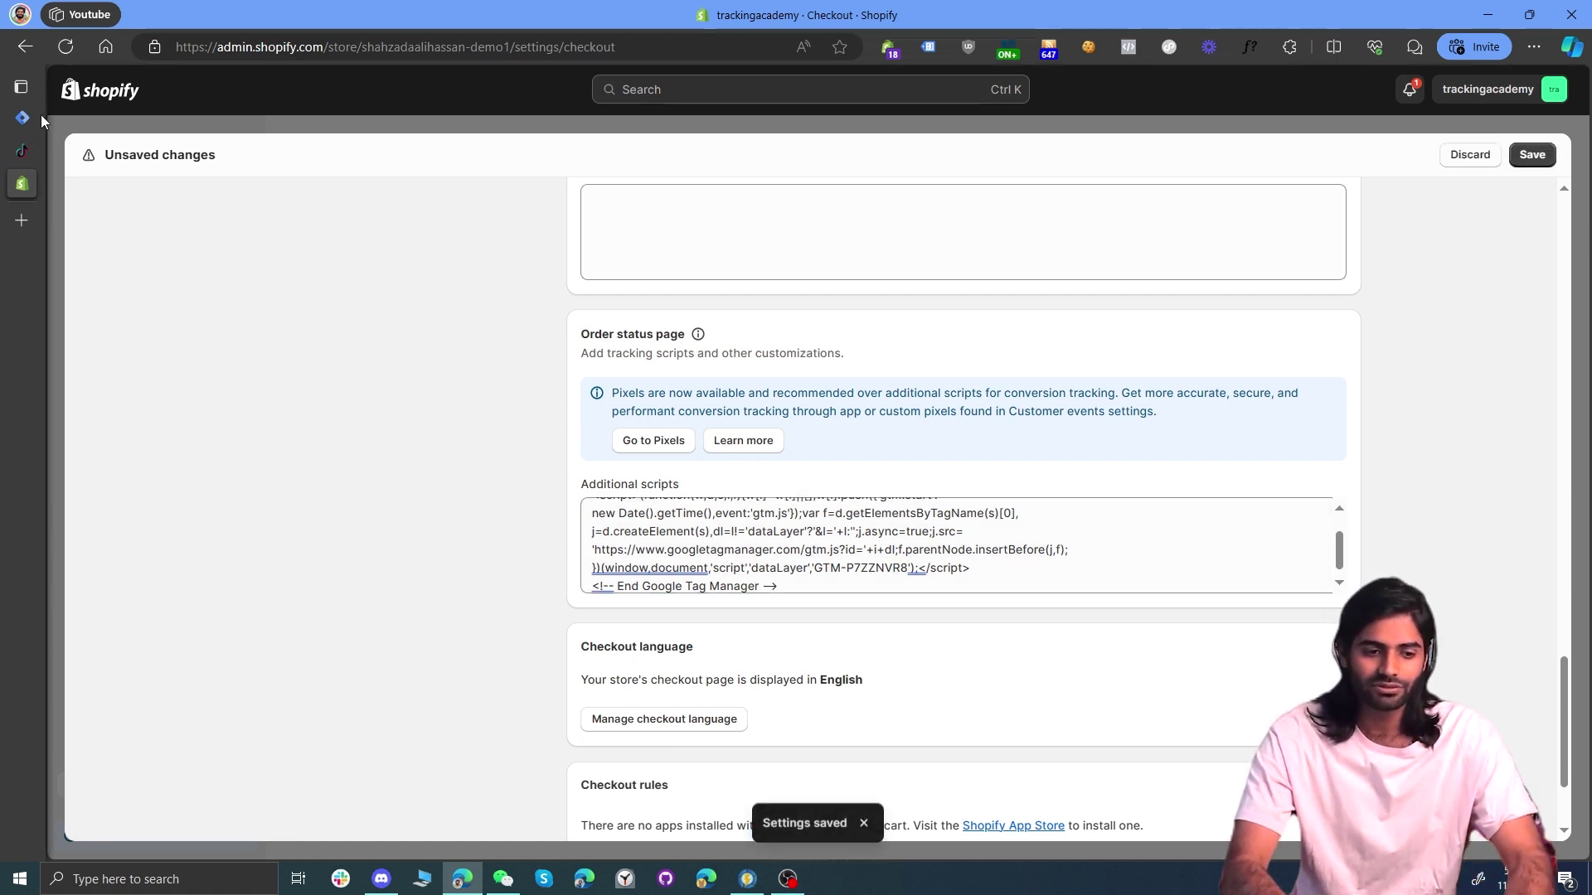
mouse_move(21, 118)
left_click(83, 114)
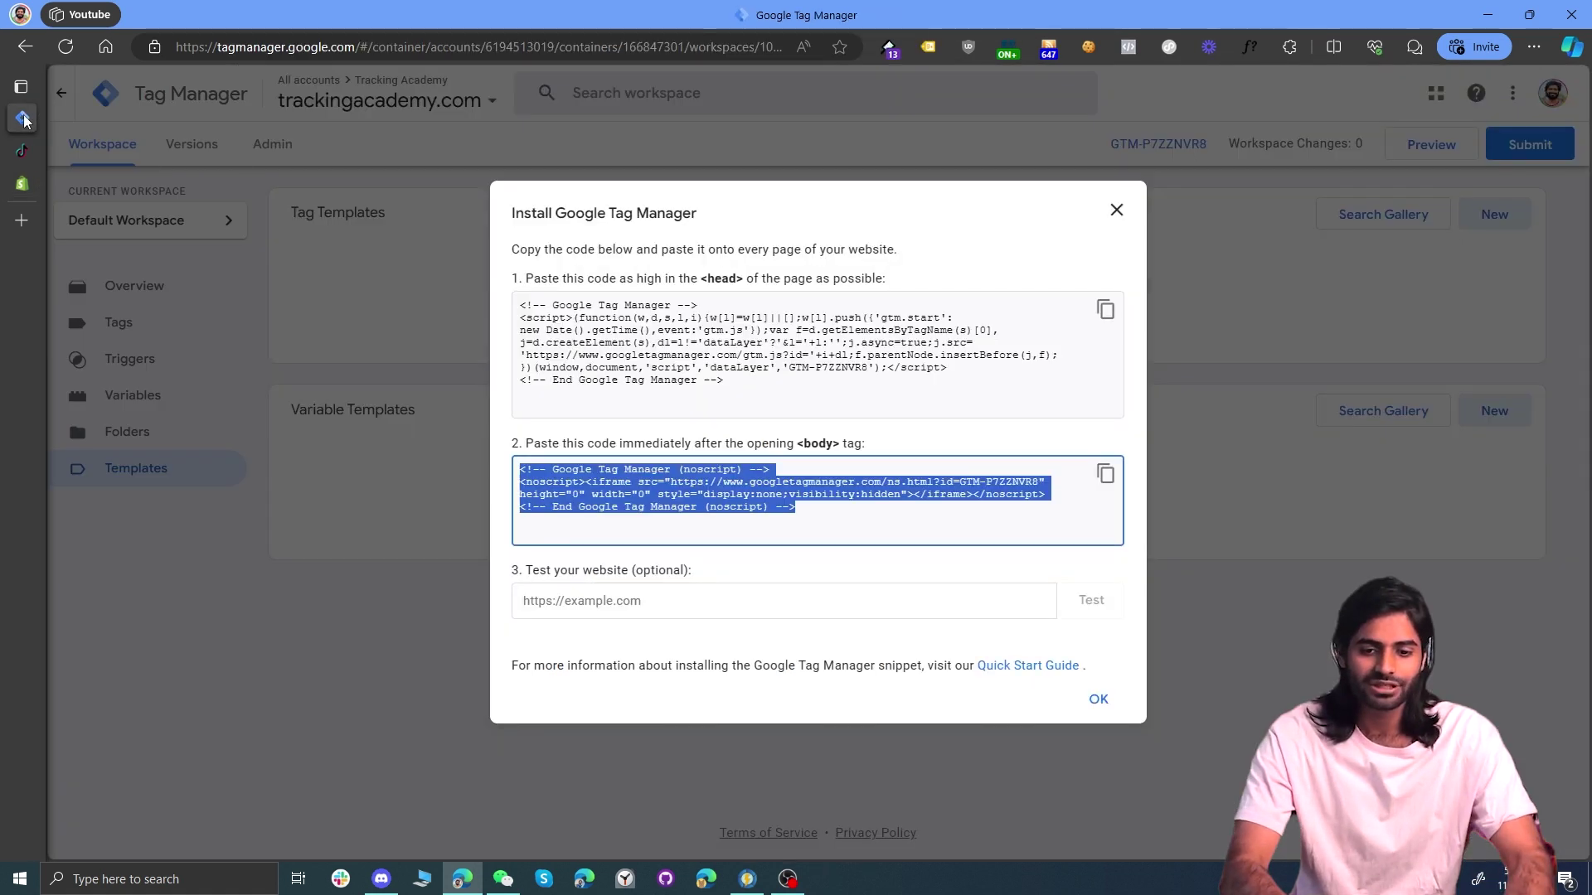
Step: Launch Tag Assistant preview and connect it to the trackingacademy Shopify store URL
left_click(1114, 212)
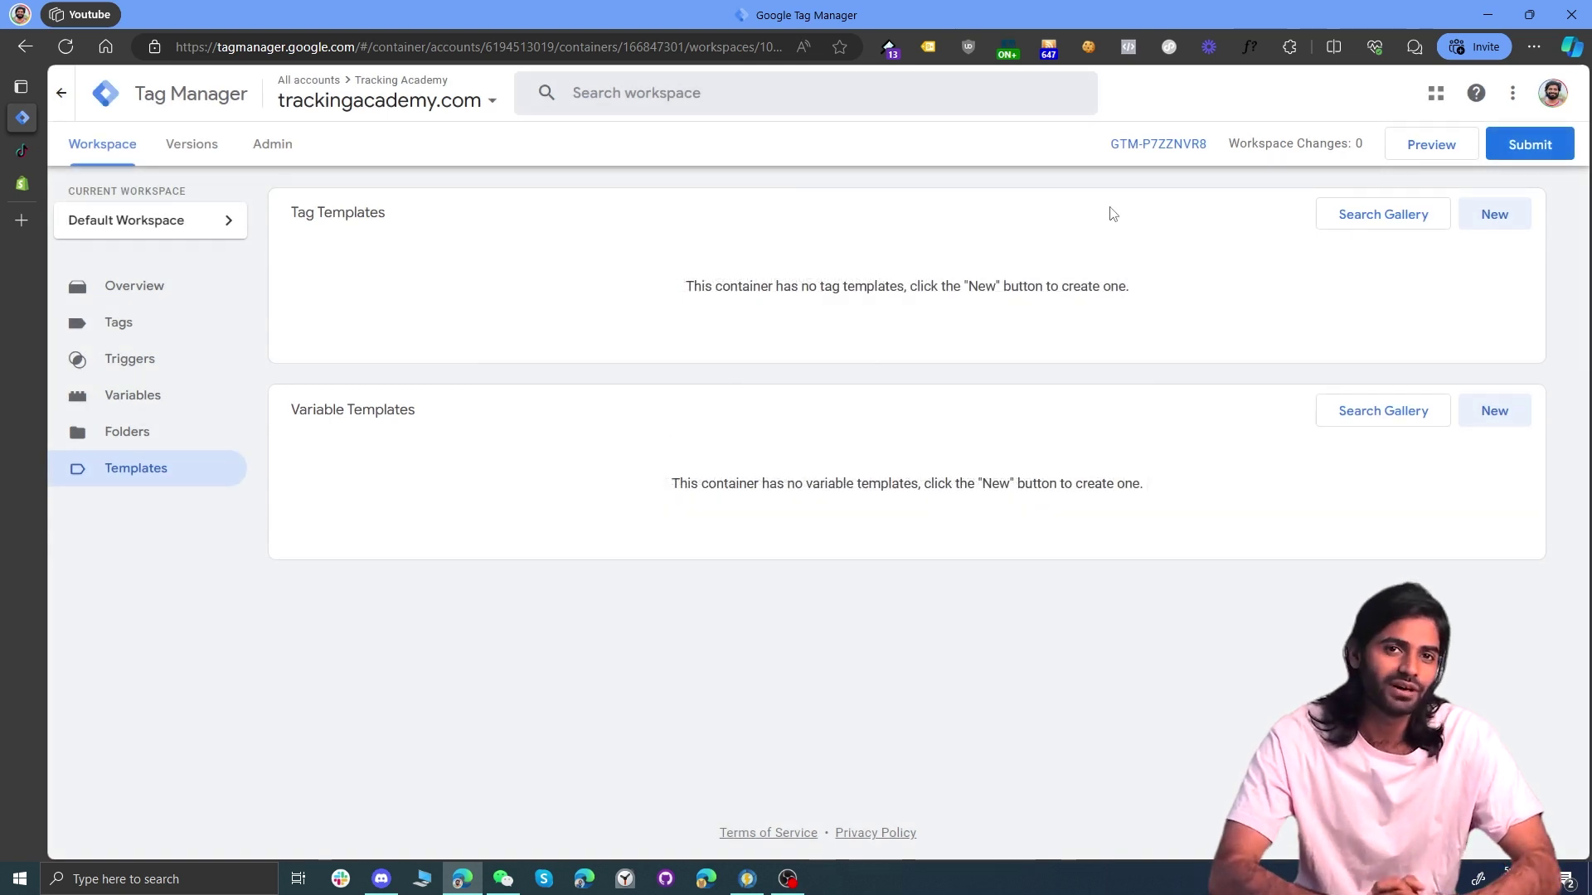
left_click(1443, 149)
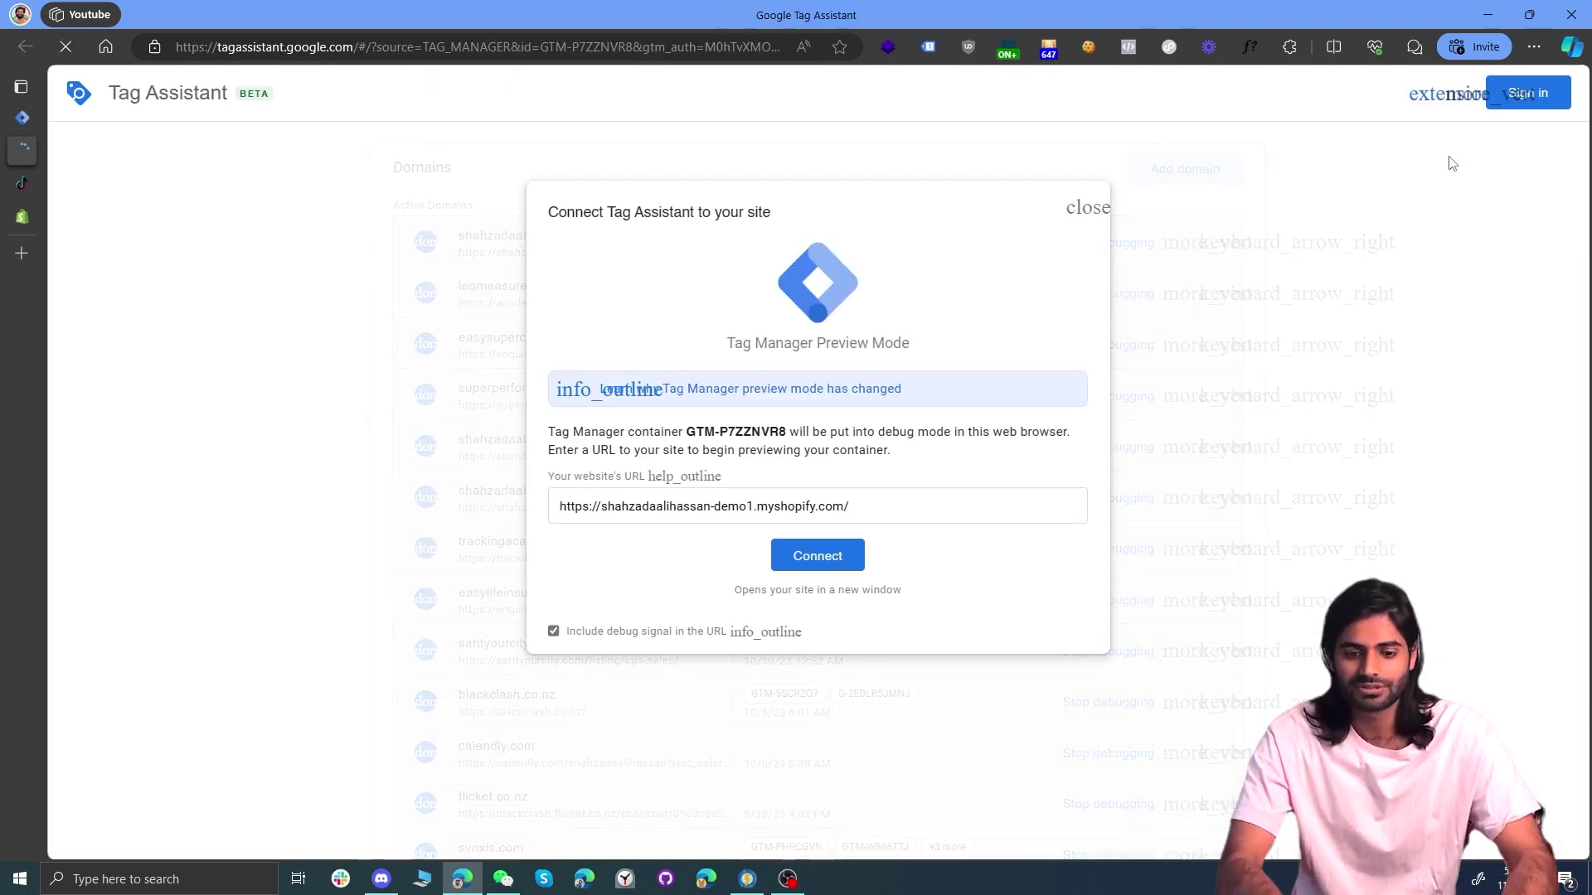
left_click_drag(900, 508, 531, 530)
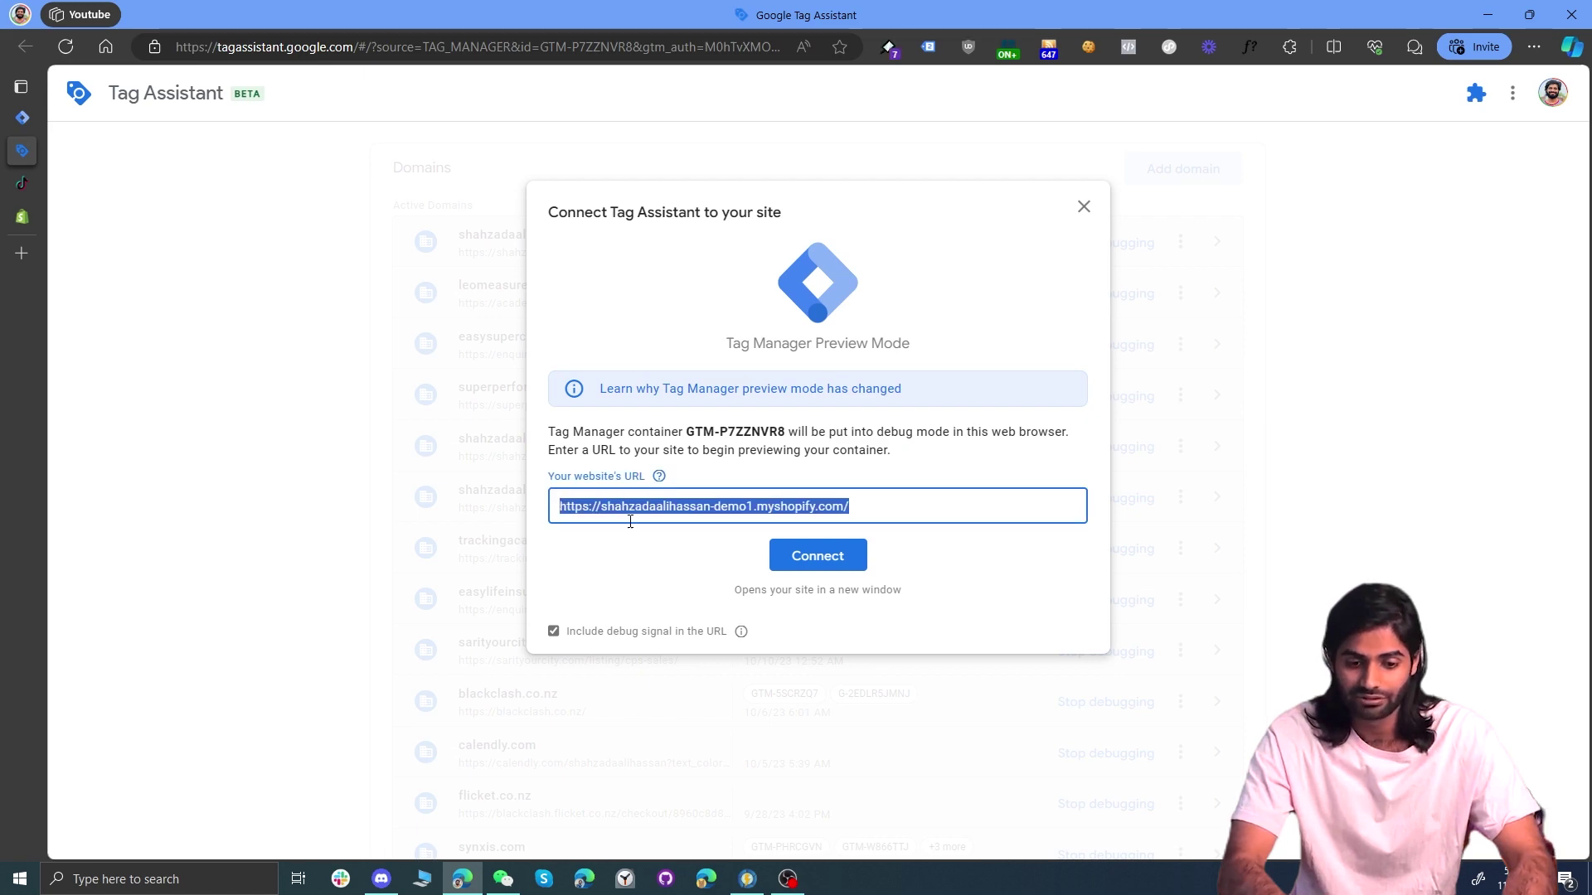
left_click(817, 555)
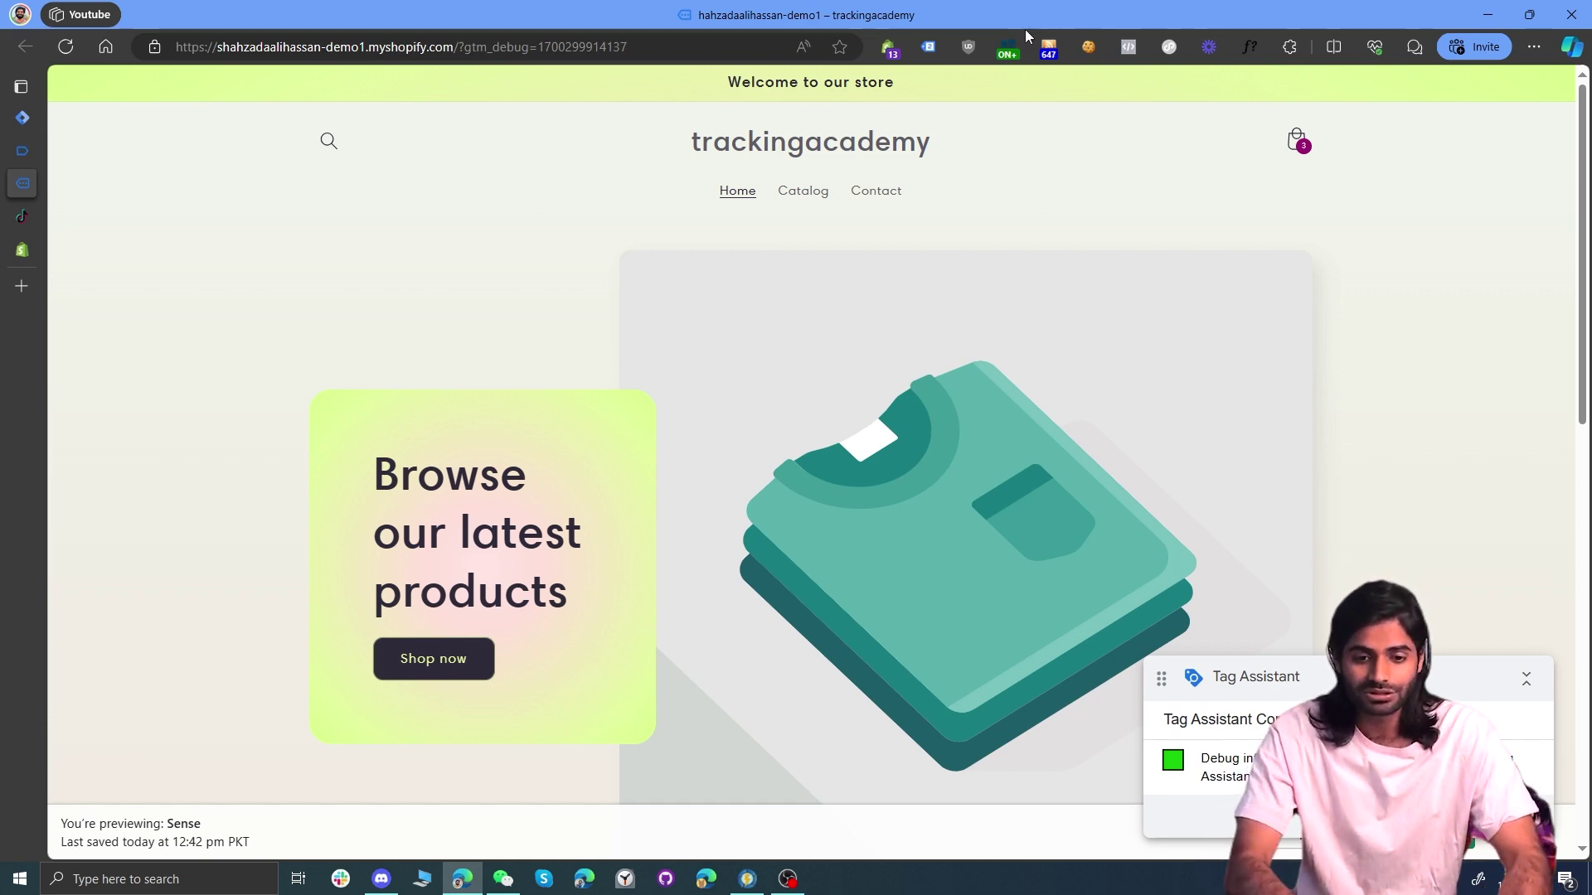
Step: Confirm with Tag Assistant Legacy that two GTM-P7ZZNVR8 tags load on the storefront
left_click(929, 47)
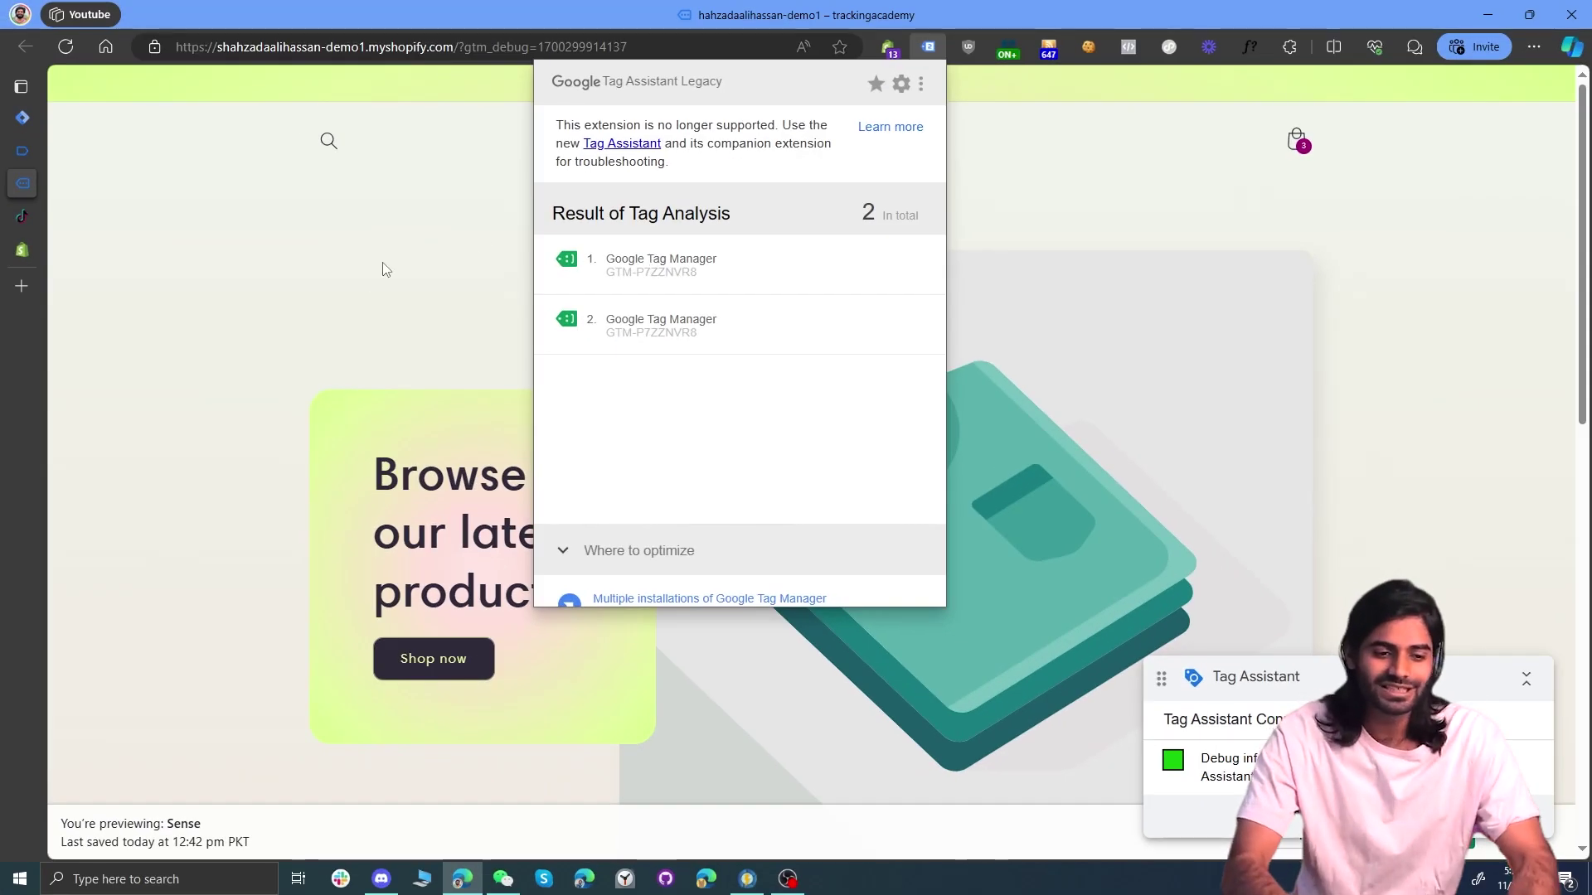
left_click(22, 216)
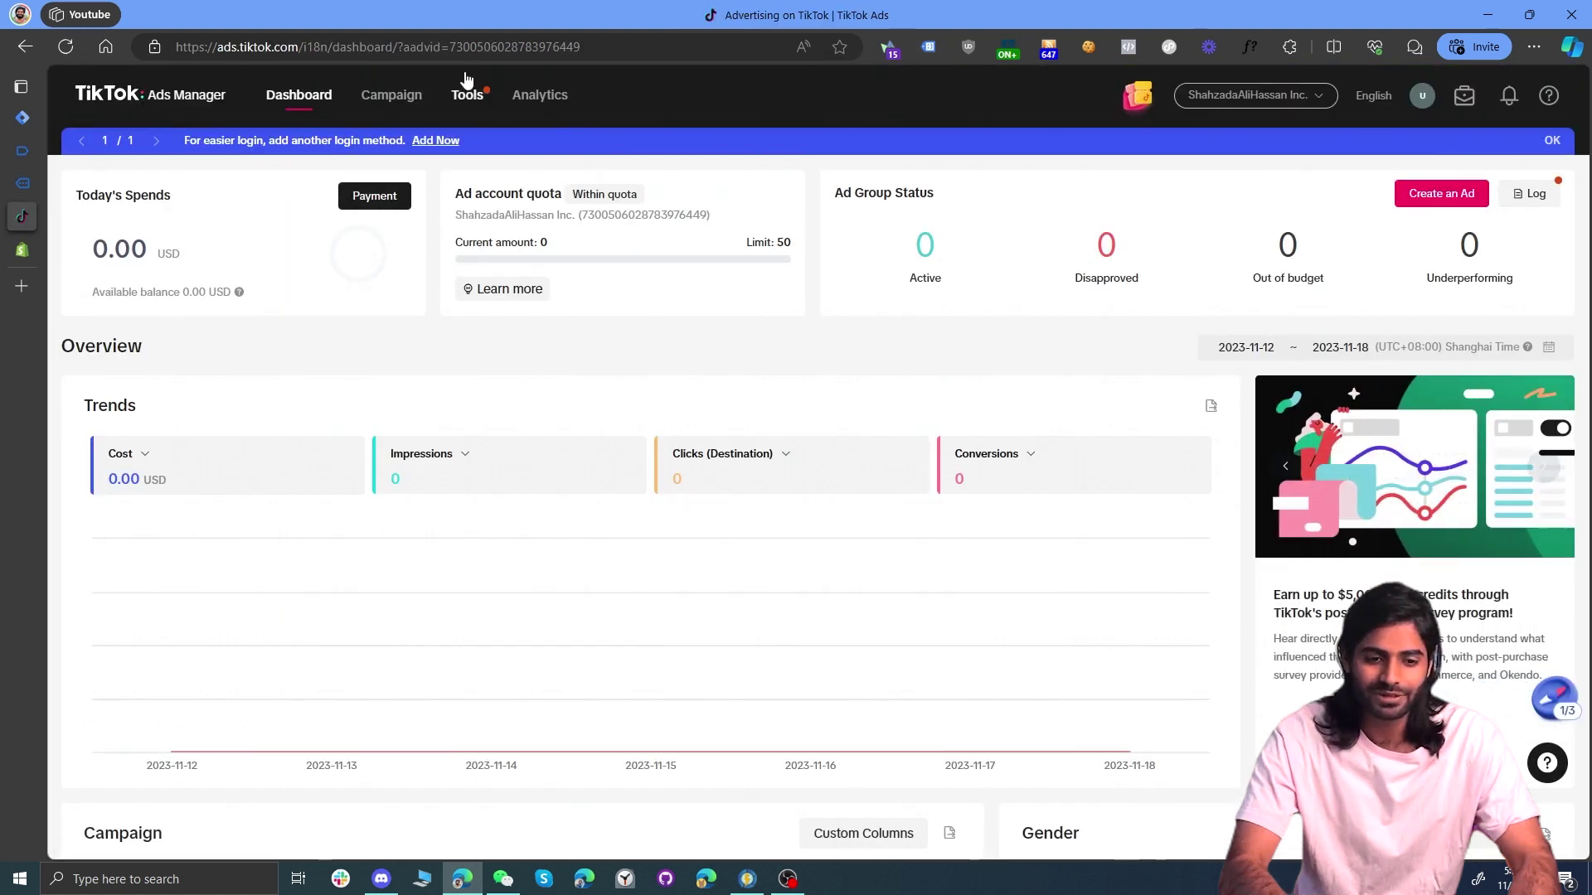
Step: Open the Tracking Academy web pixel in TikTok's Events Manager
mouse_move(467, 81)
left_click(538, 287)
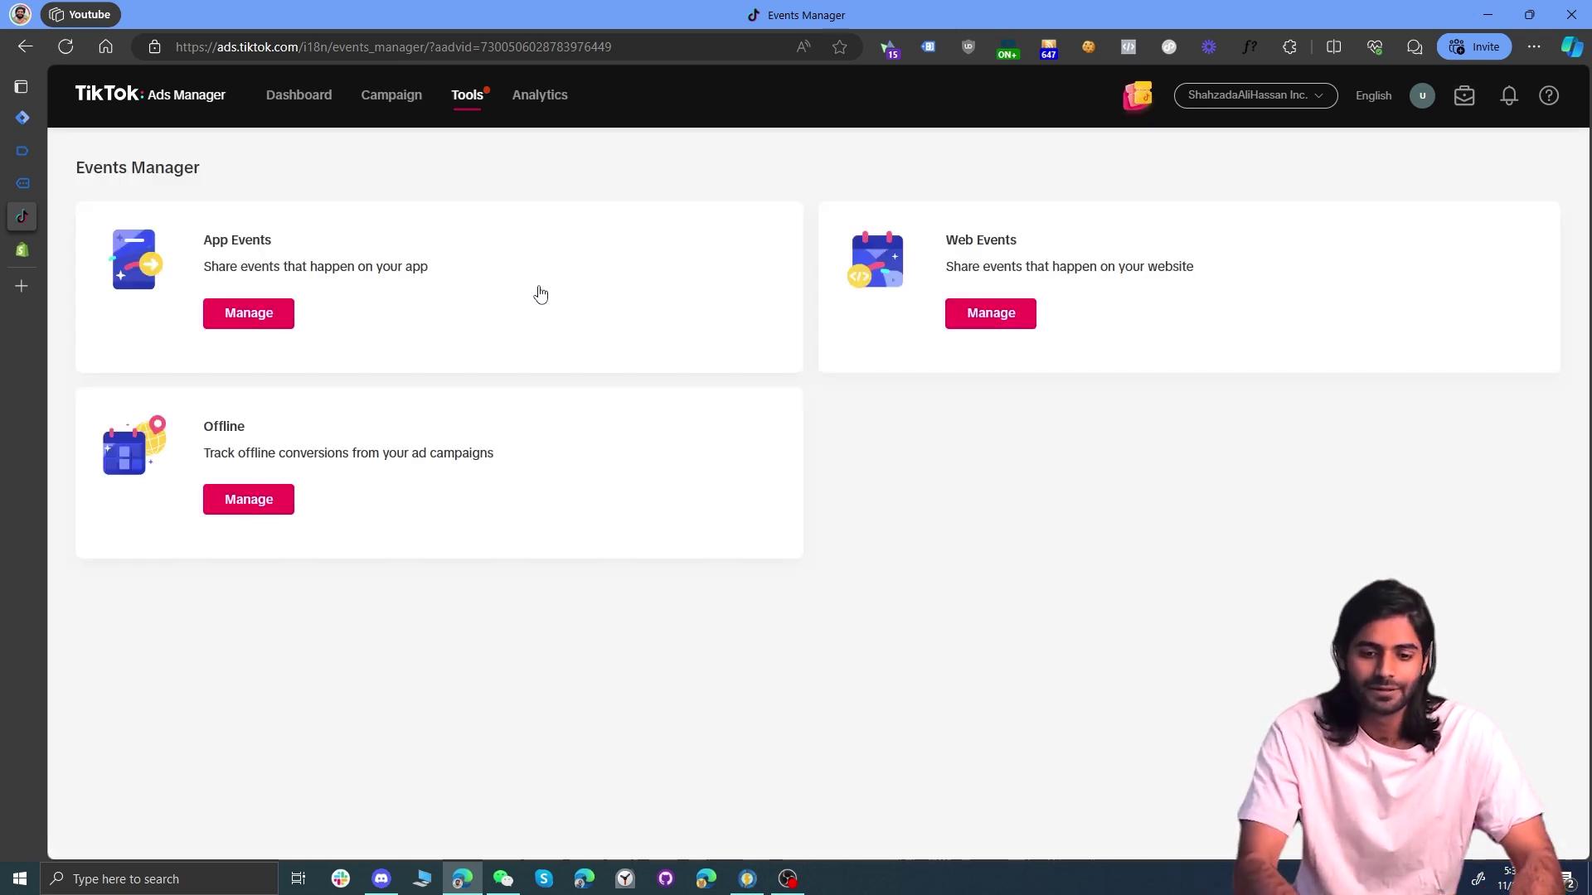
left_click(997, 325)
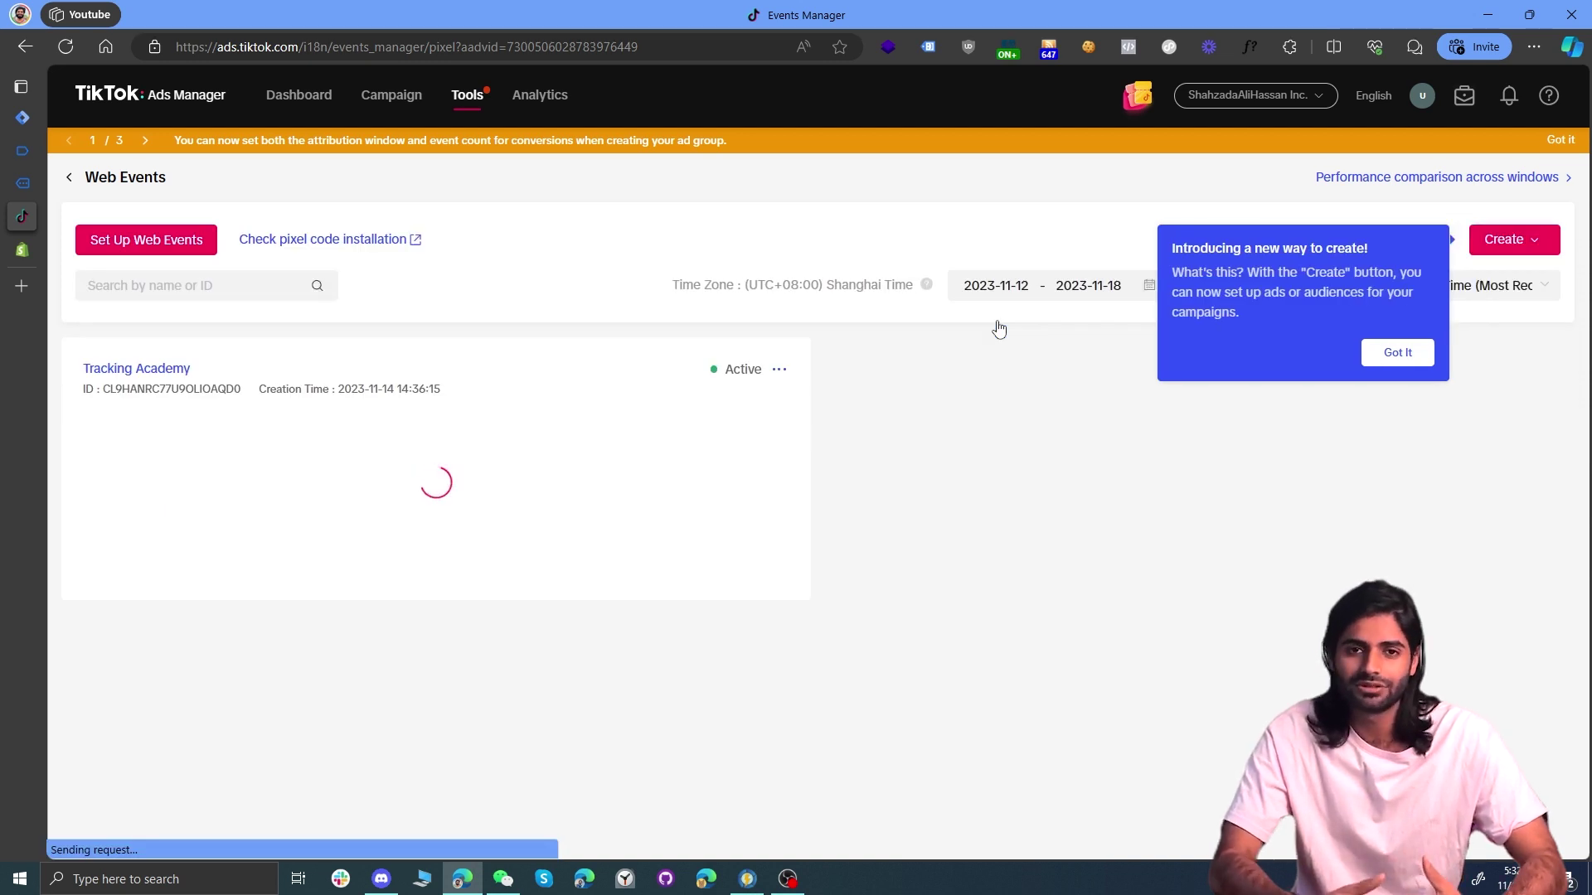
left_click(97, 369)
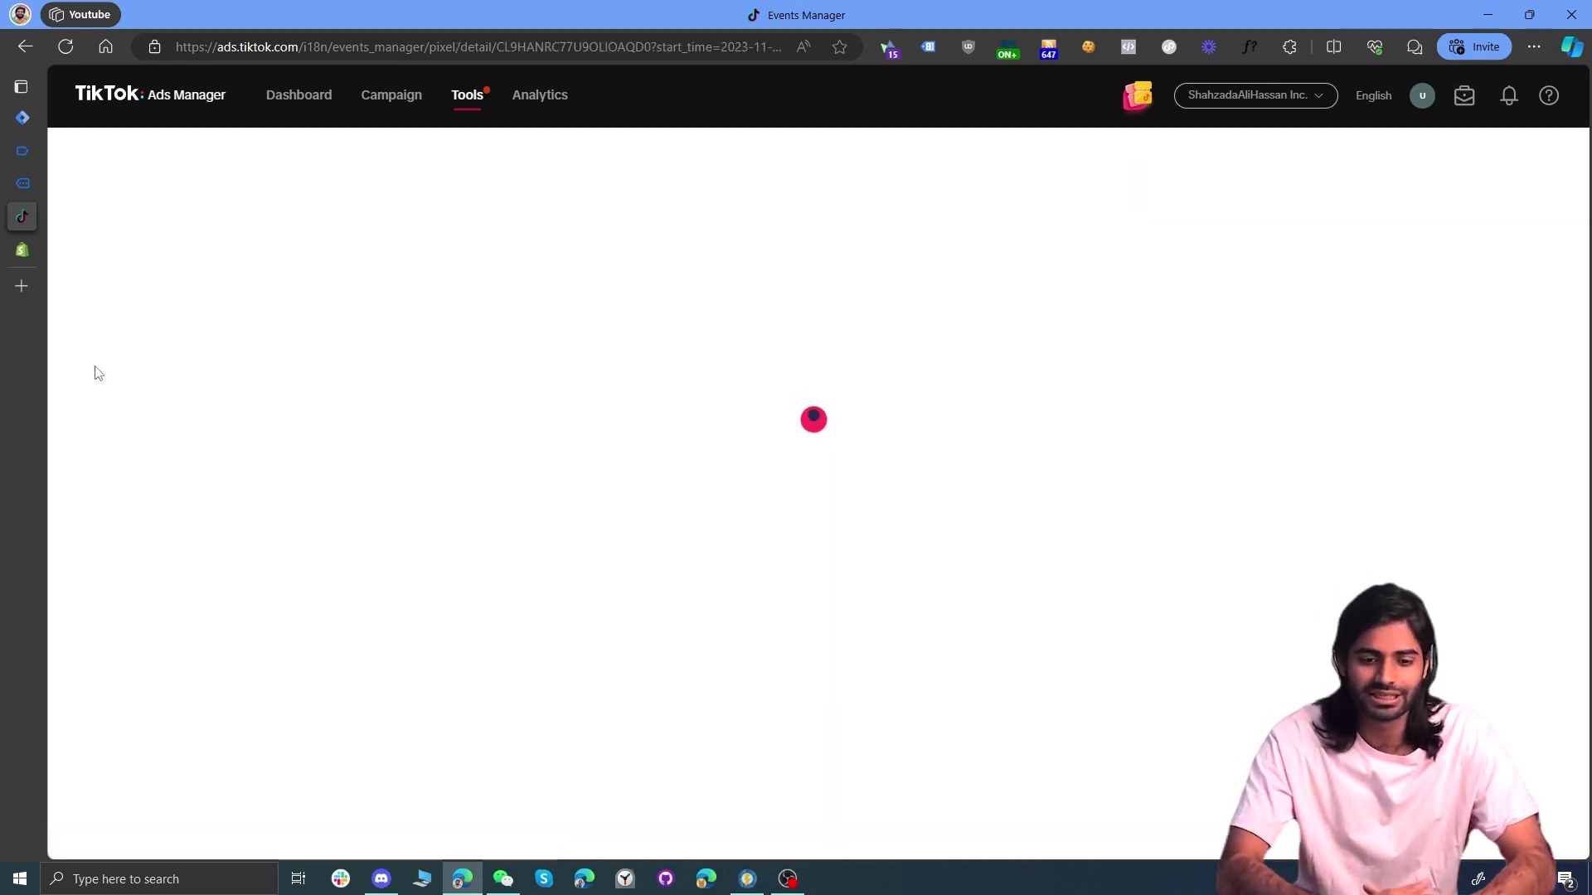
scroll(583, 501, "down", 5)
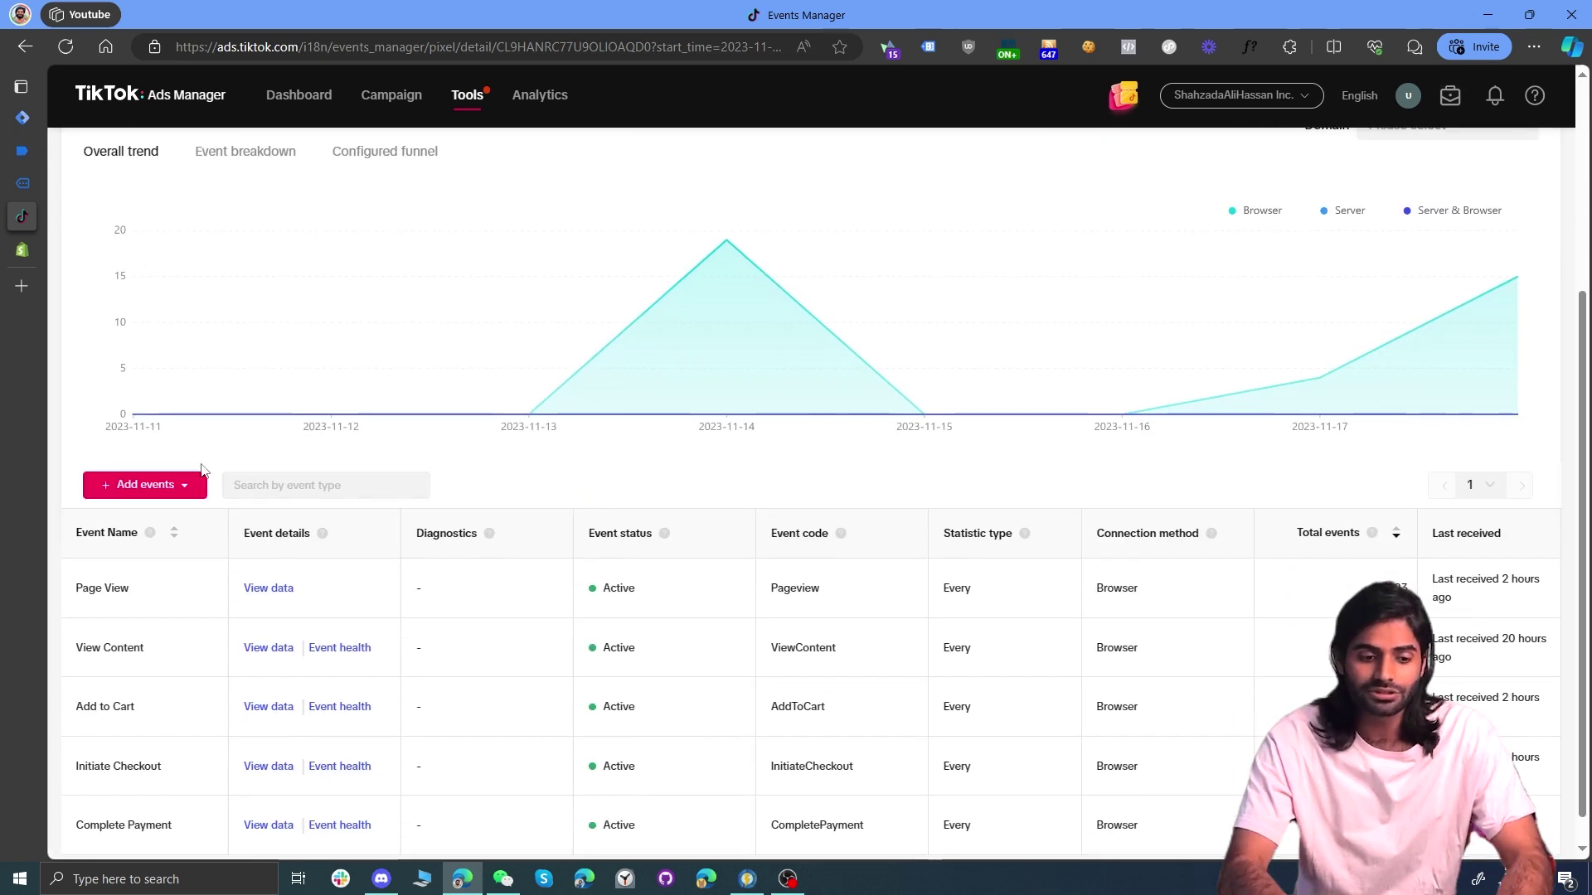
Step: Choose manual event setup, skip the business funnel, and view the Custom Code base pixel instructions
left_click(168, 487)
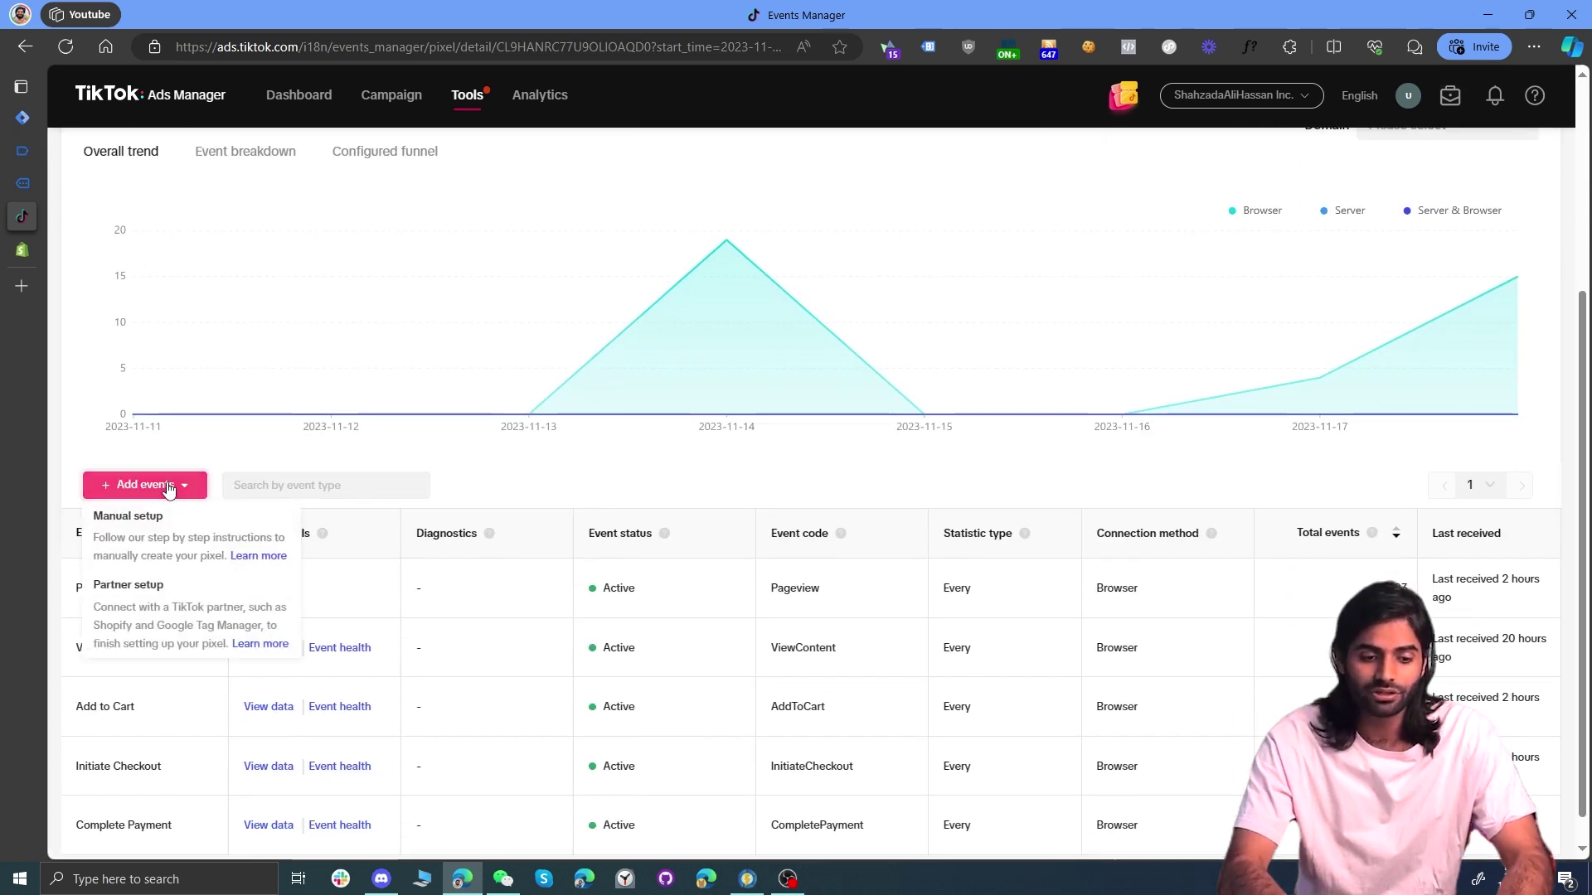
left_click(176, 543)
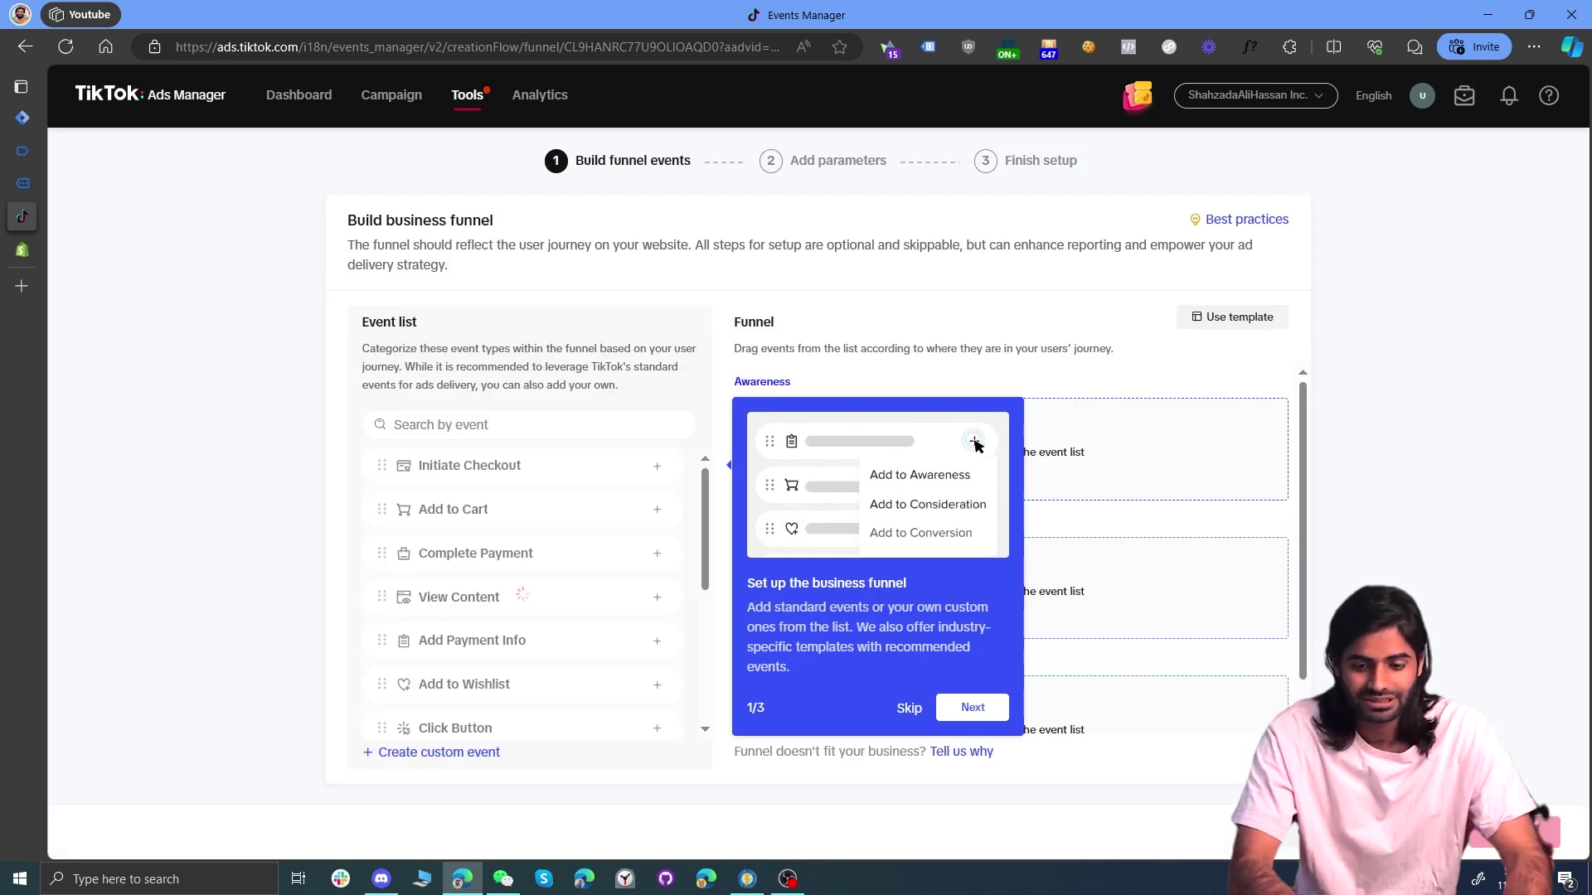
left_click(1515, 831)
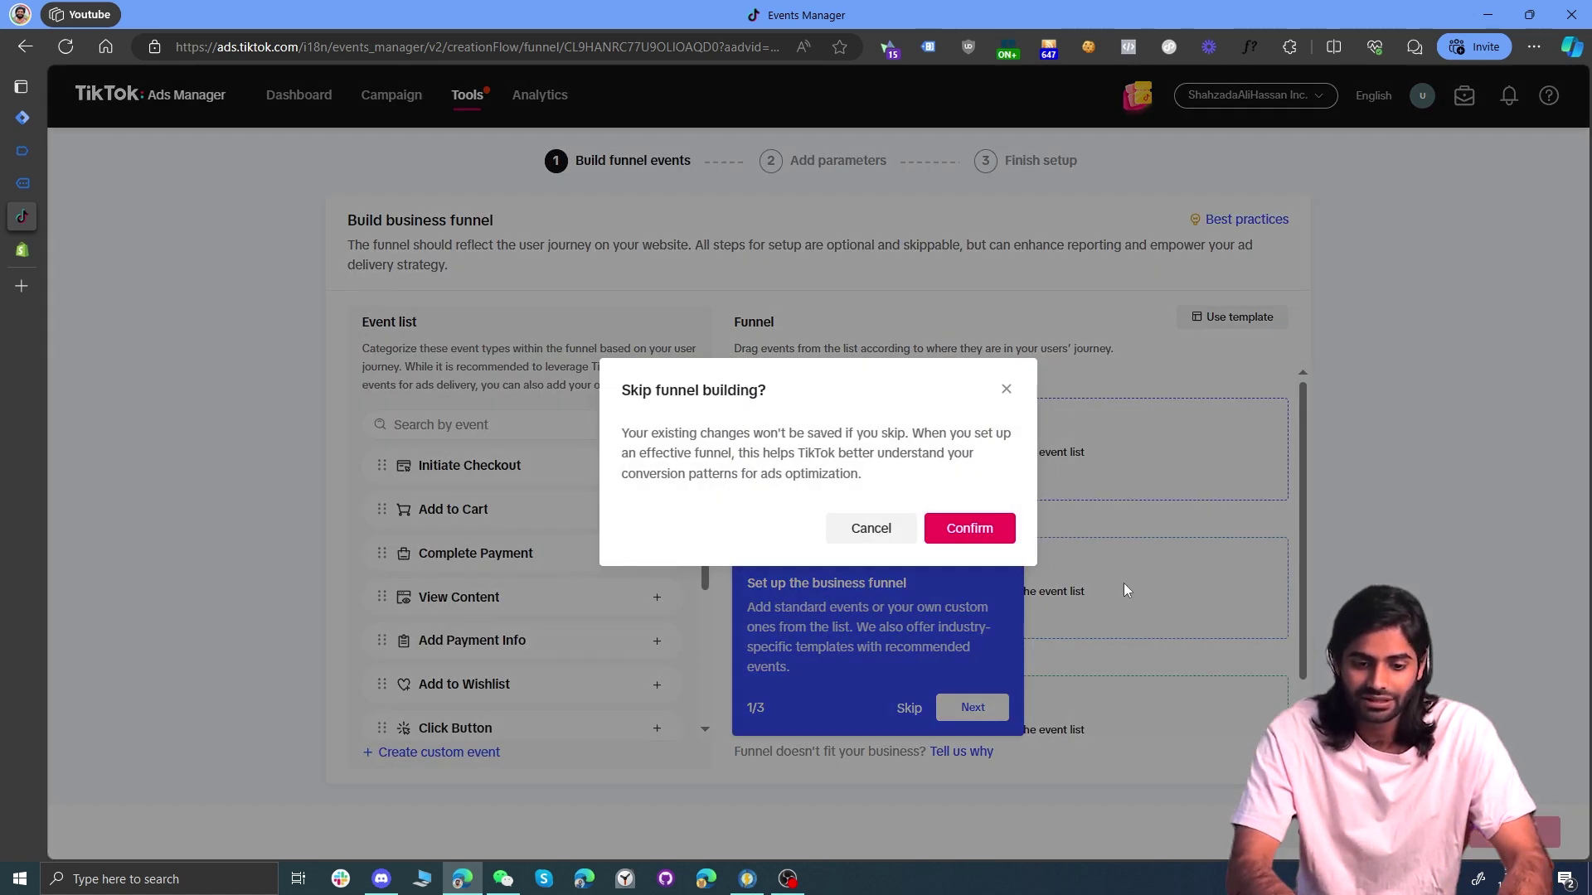
left_click(969, 528)
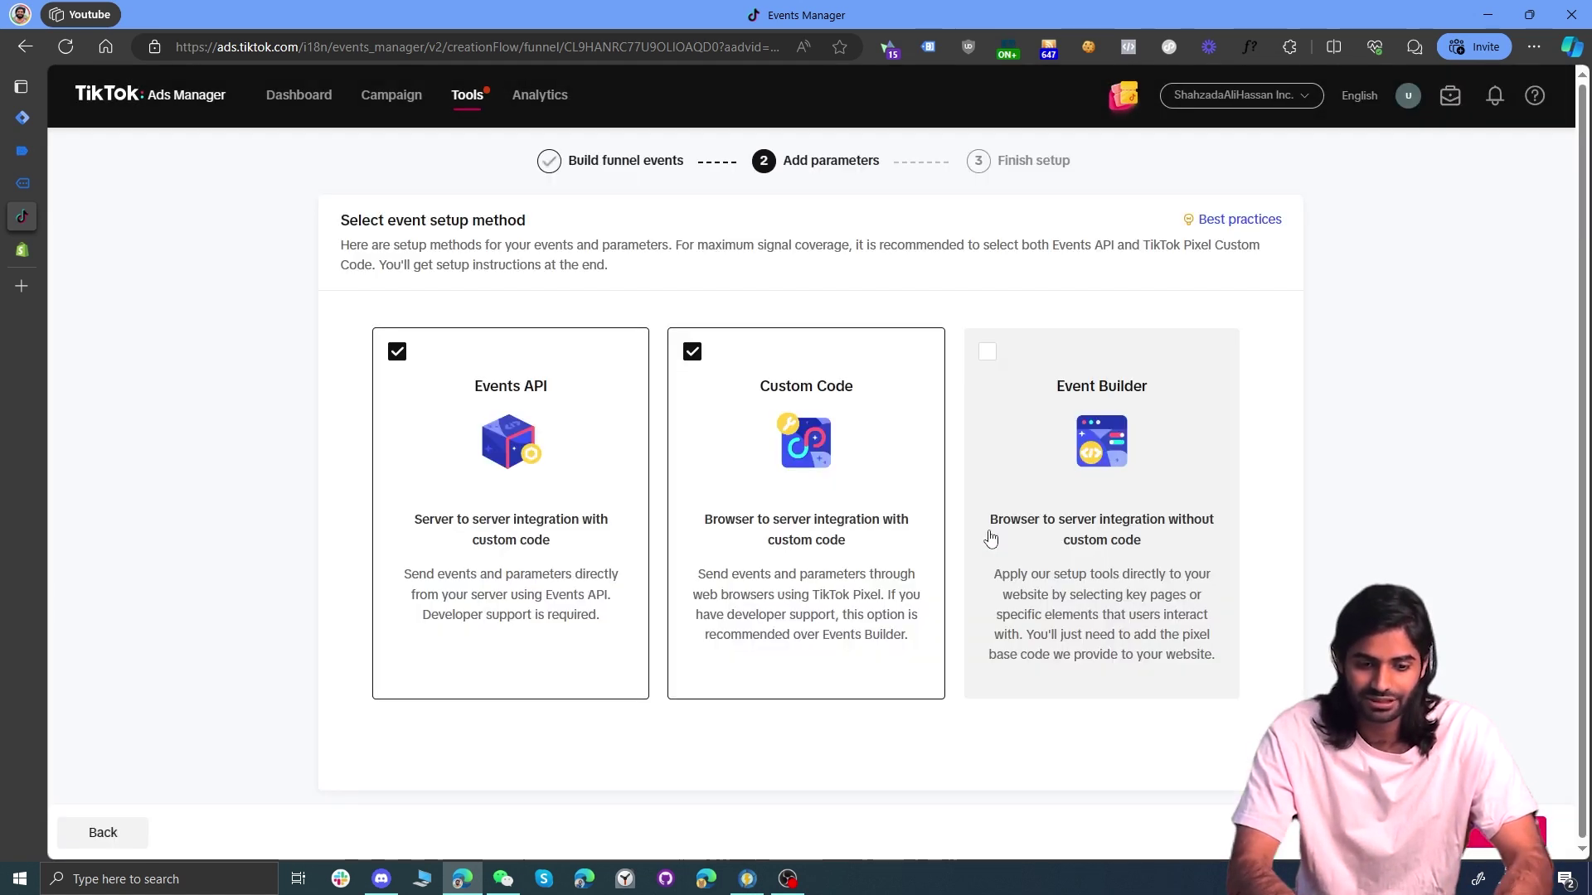
left_click(1490, 846)
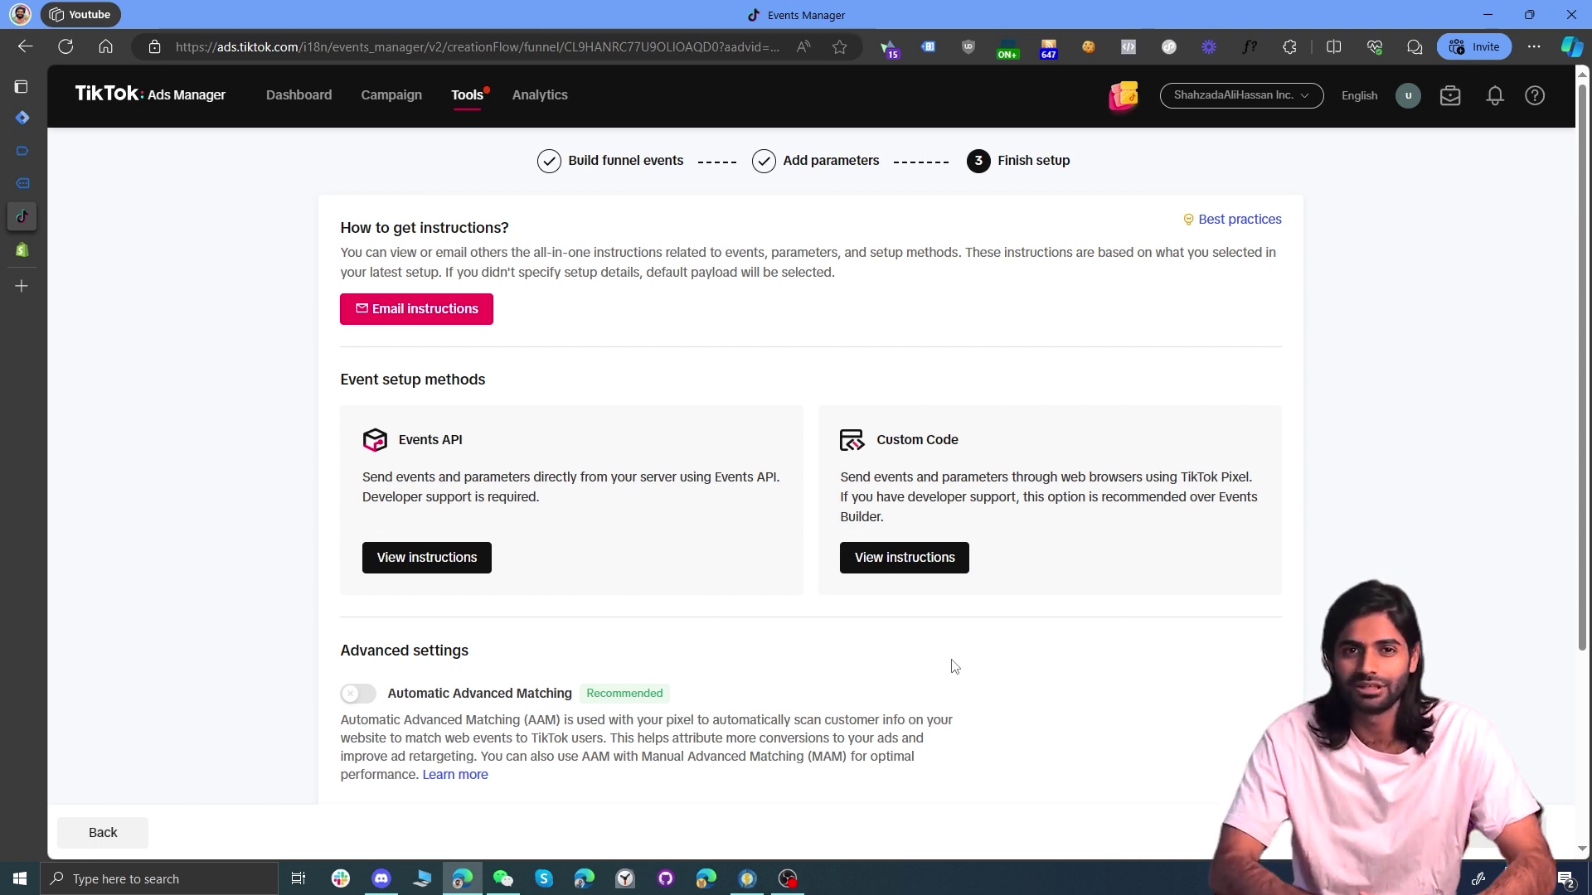
left_click(883, 560)
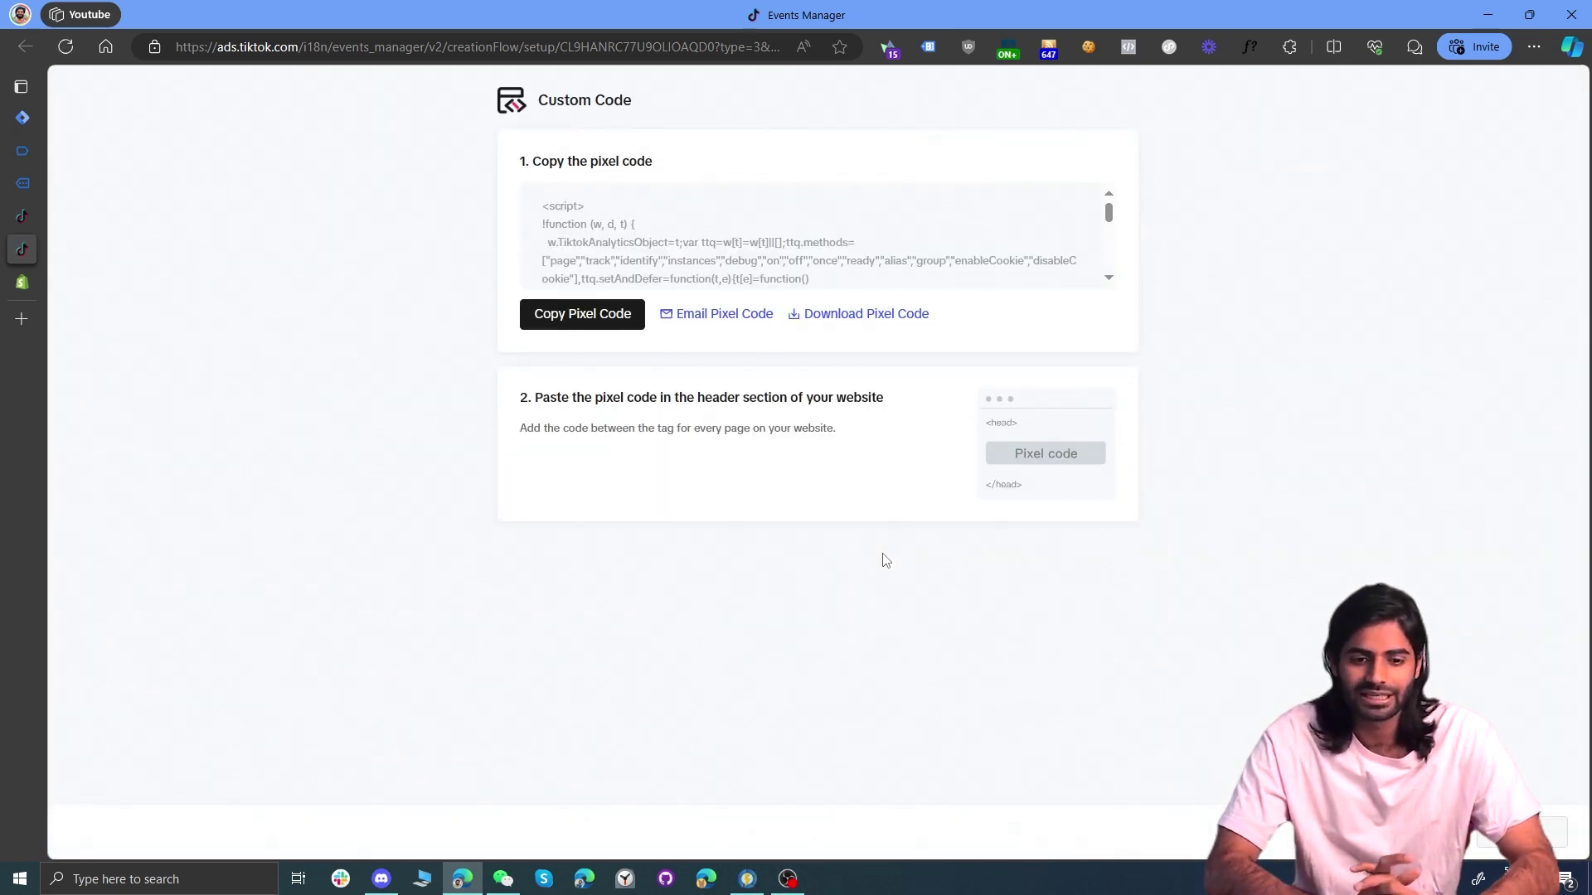
Step: Create a new Custom HTML tag firing on All Pages containing the pasted TikTok pixel code
left_click(23, 117)
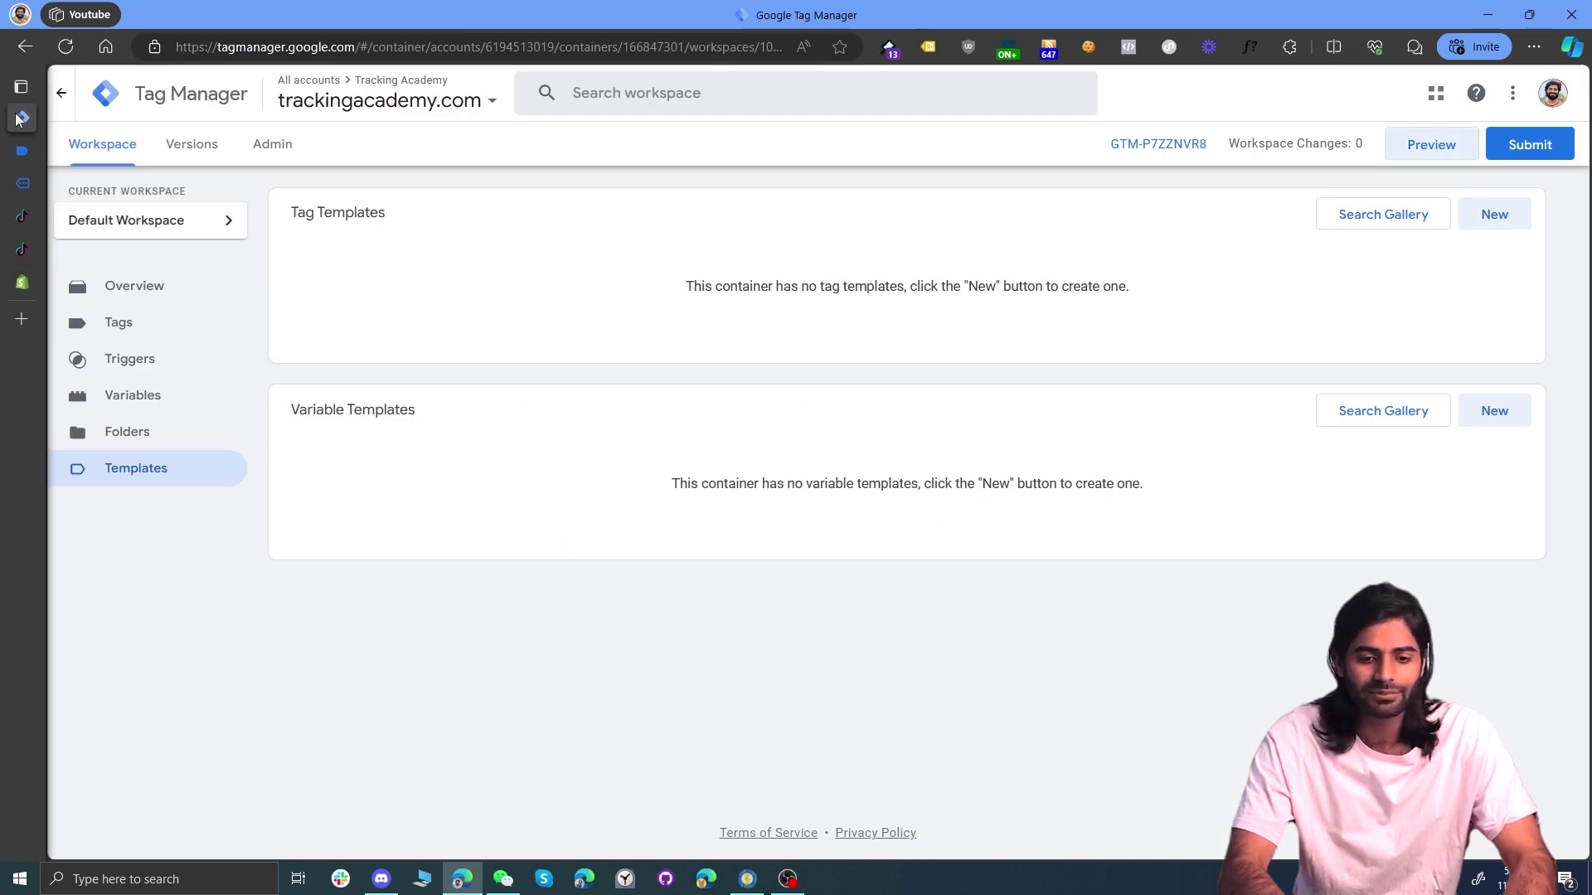
left_click(154, 327)
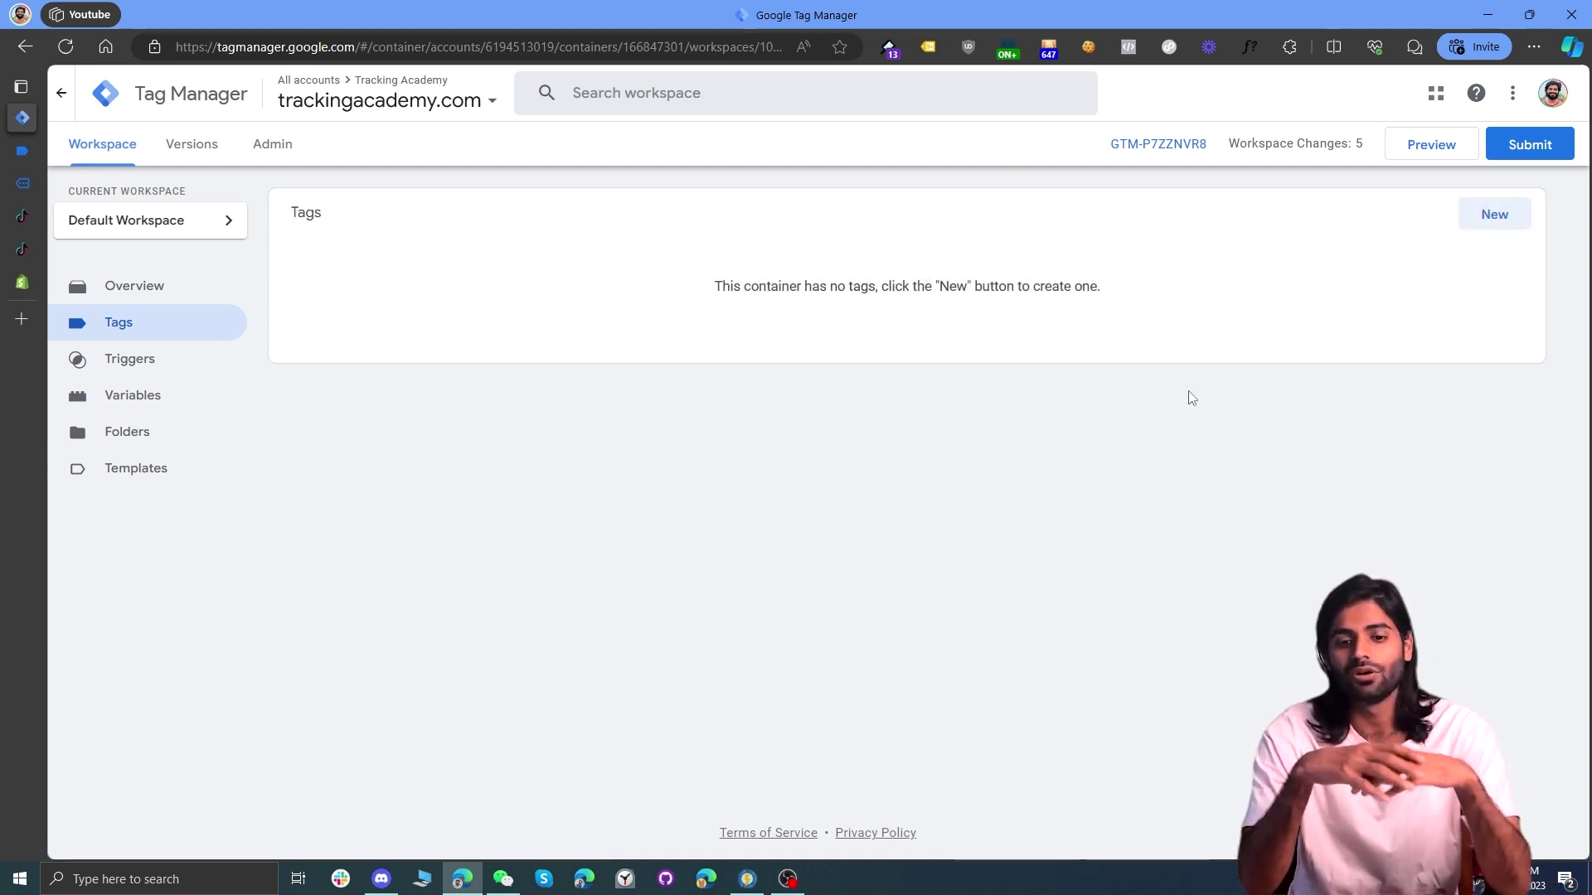
left_click(1495, 213)
left_click(820, 501)
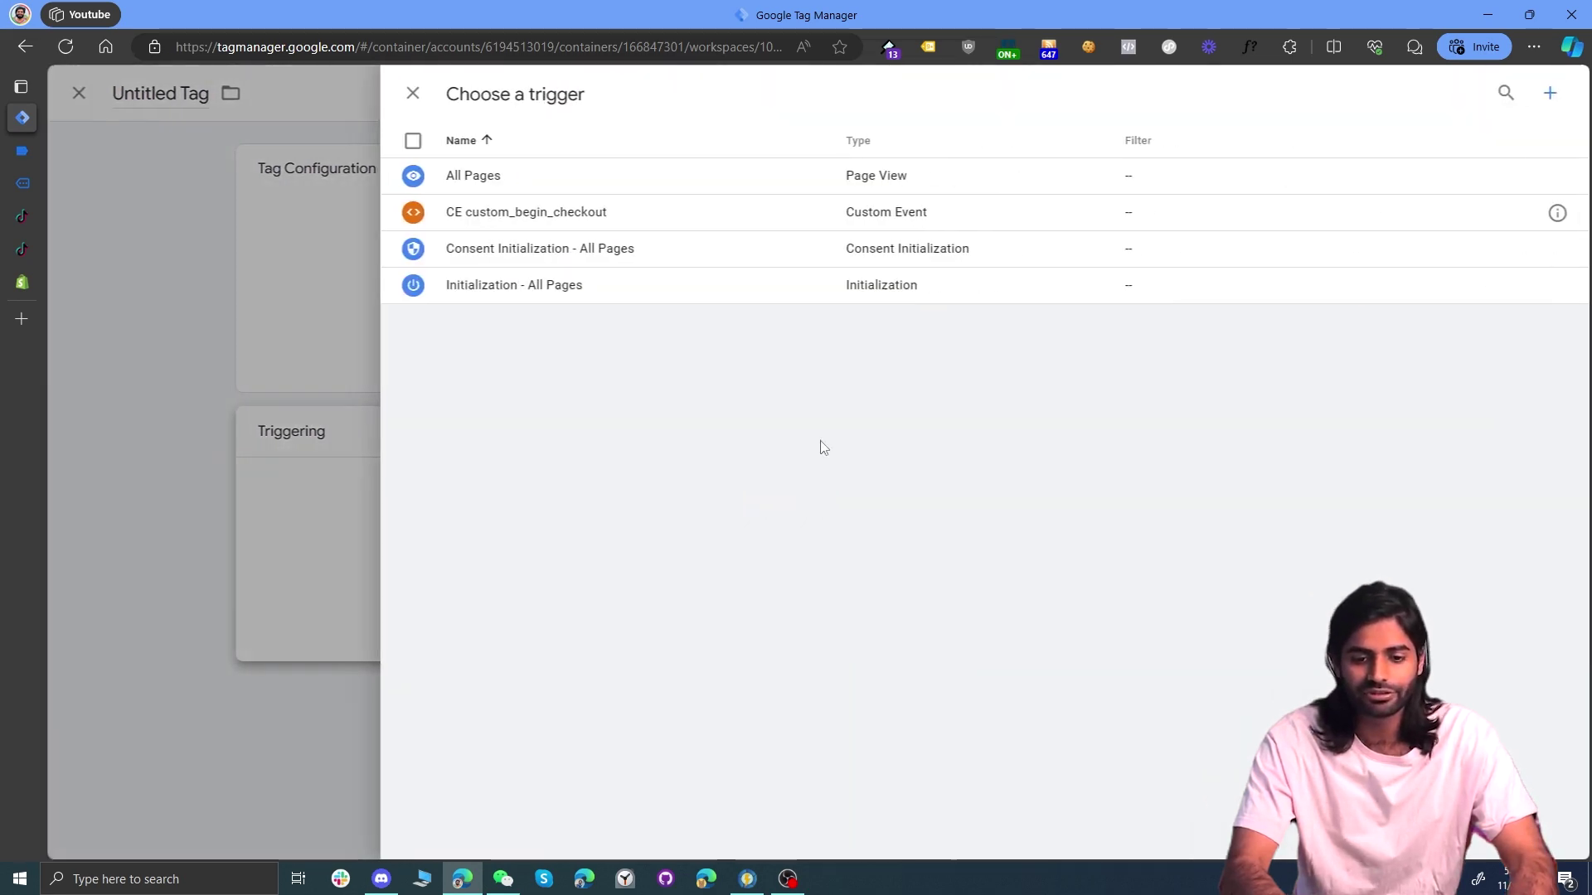
left_click(777, 189)
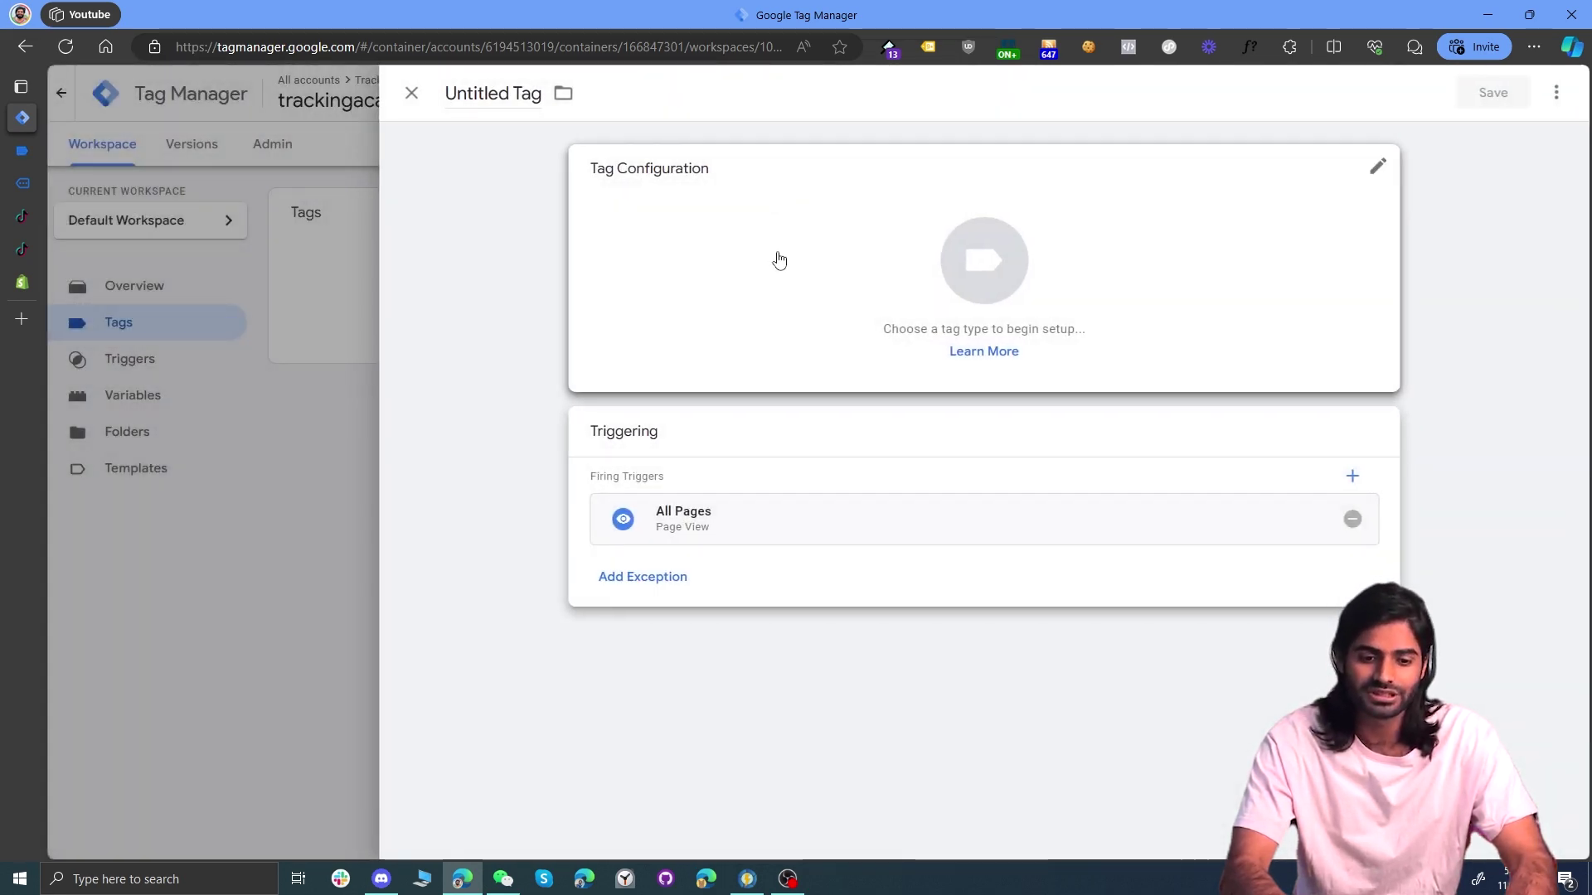
left_click(780, 260)
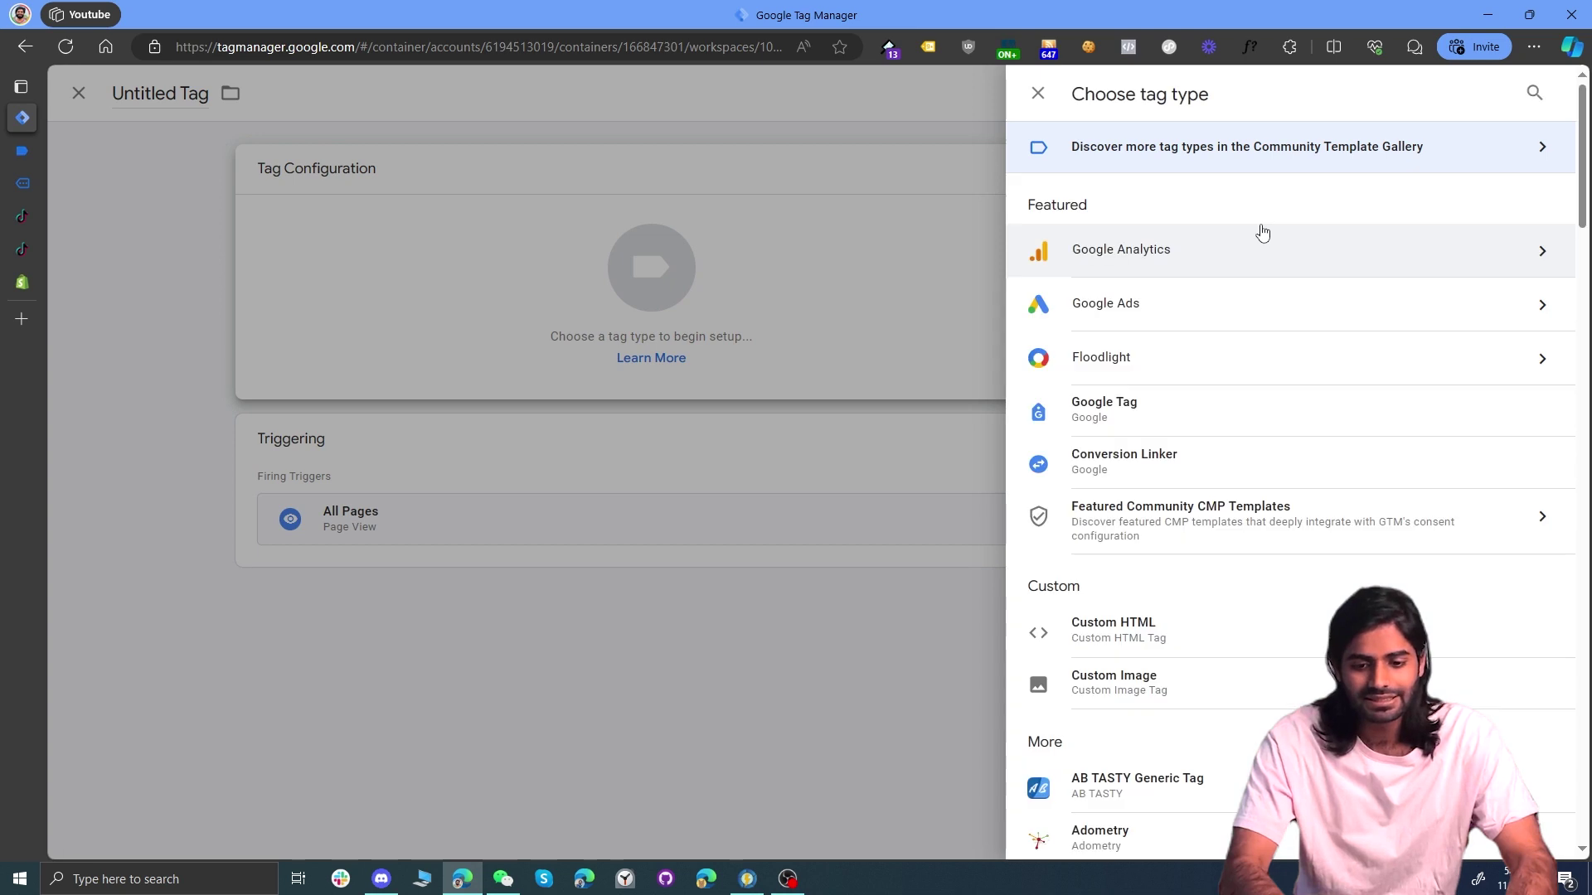
left_click(1173, 627)
left_click(842, 388)
type("<script> !function (w, d, t) {   w.TiktokAnalyticsObject=t;var ttq=w[t]=w[t]||[];ttq.methods=[\"page\",\"track\",\"identify\",\"instances\",\"debug\",\"on\",\"off\",\"once\",\"ready\",\"alias\",\"group\",\"enableCookie\",\"disableCookie\"],ttq.setAndDefer=function(t,e){t[e]=function(){t.push([e].concat(Array.prototype.slice.call(arguments,0)))}};for(var i=0;i<ttq.methods.length;i++)ttq.setAndDefer(ttq,ttq.methods[i]);ttq.instance=function(t){for(var e=ttq._i[t]||[],n=0;n<ttq.methods.length;n++)ttq.setAndDefer(e,ttq.methods[n]);return e},ttq.load=function(e,n){var i=\"https://analytics.tiktok.com/i18n/pixel/events.js\";ttq._i=ttq._i||{},ttq._i[e]=[],ttq._i[e]._u=i,ttq._t=ttq._t||{},ttq._t[e]=+new Date,ttq._o=ttq._o||{},ttq._o[e]=n||{};var o=document.createElement(\"script\");o.type=\"text/javascript\",o.async=!0,o.src=i+\"?sdkid=\"+e+\"&lib=\"+t;var a=document.getElementsByTagName(\"script\")[0];a.parentNode.insertBefore(o,a)};    ttq.load('CL9HANRC77U9OLIOAQD0');   ttq.page(); }(window, document, 'ttq'); </script>")
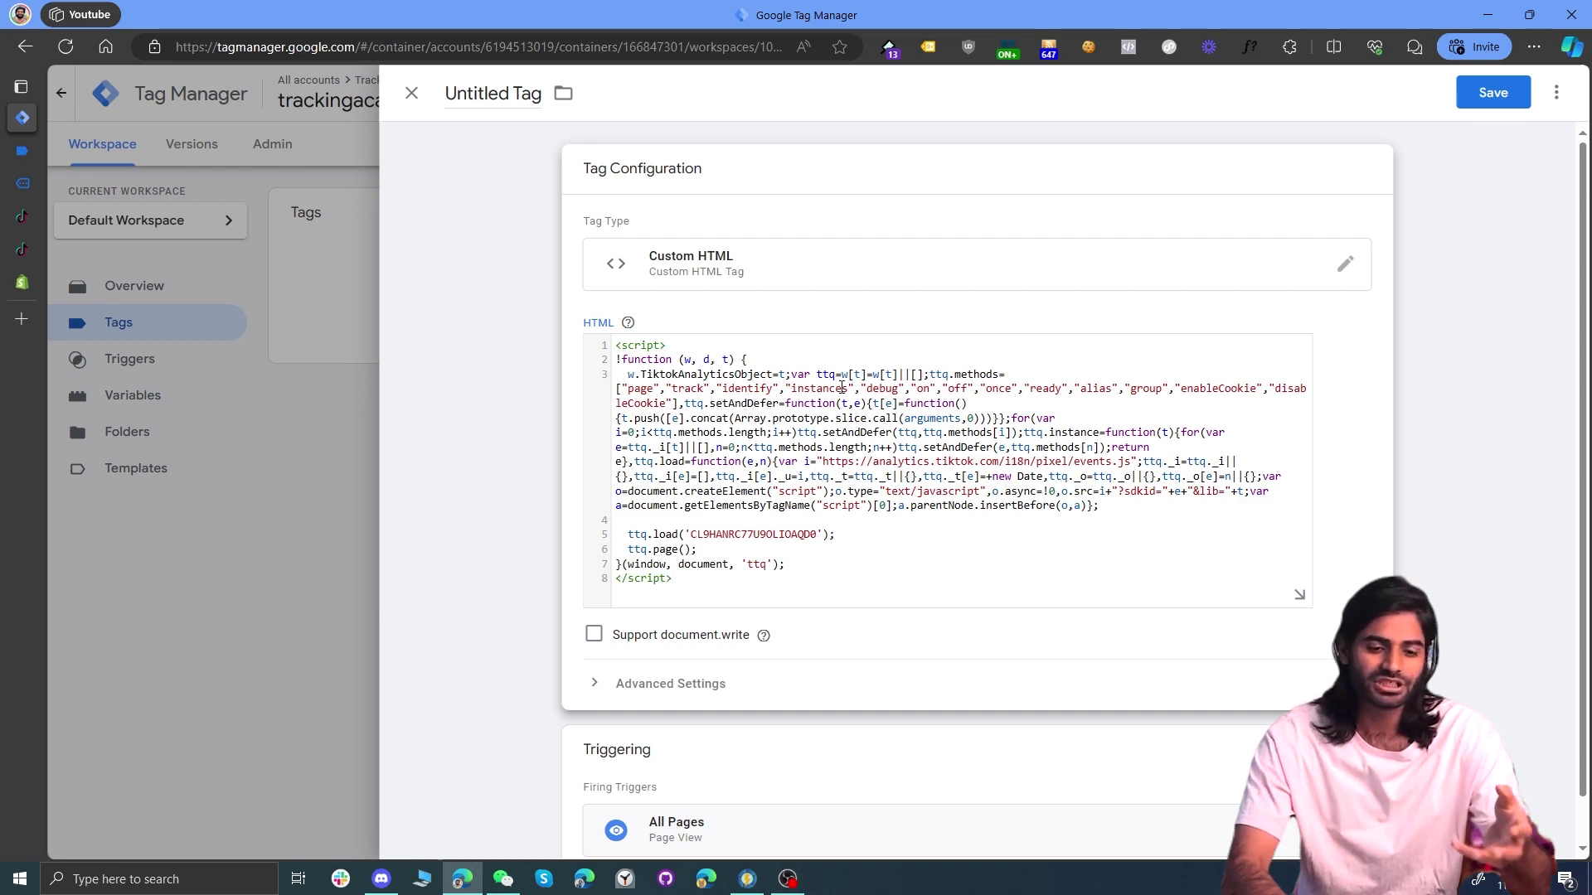
Step: Select the pixel ID, name the tag 'cHTML TT Configuration Tag', and save it
double_click(736, 533)
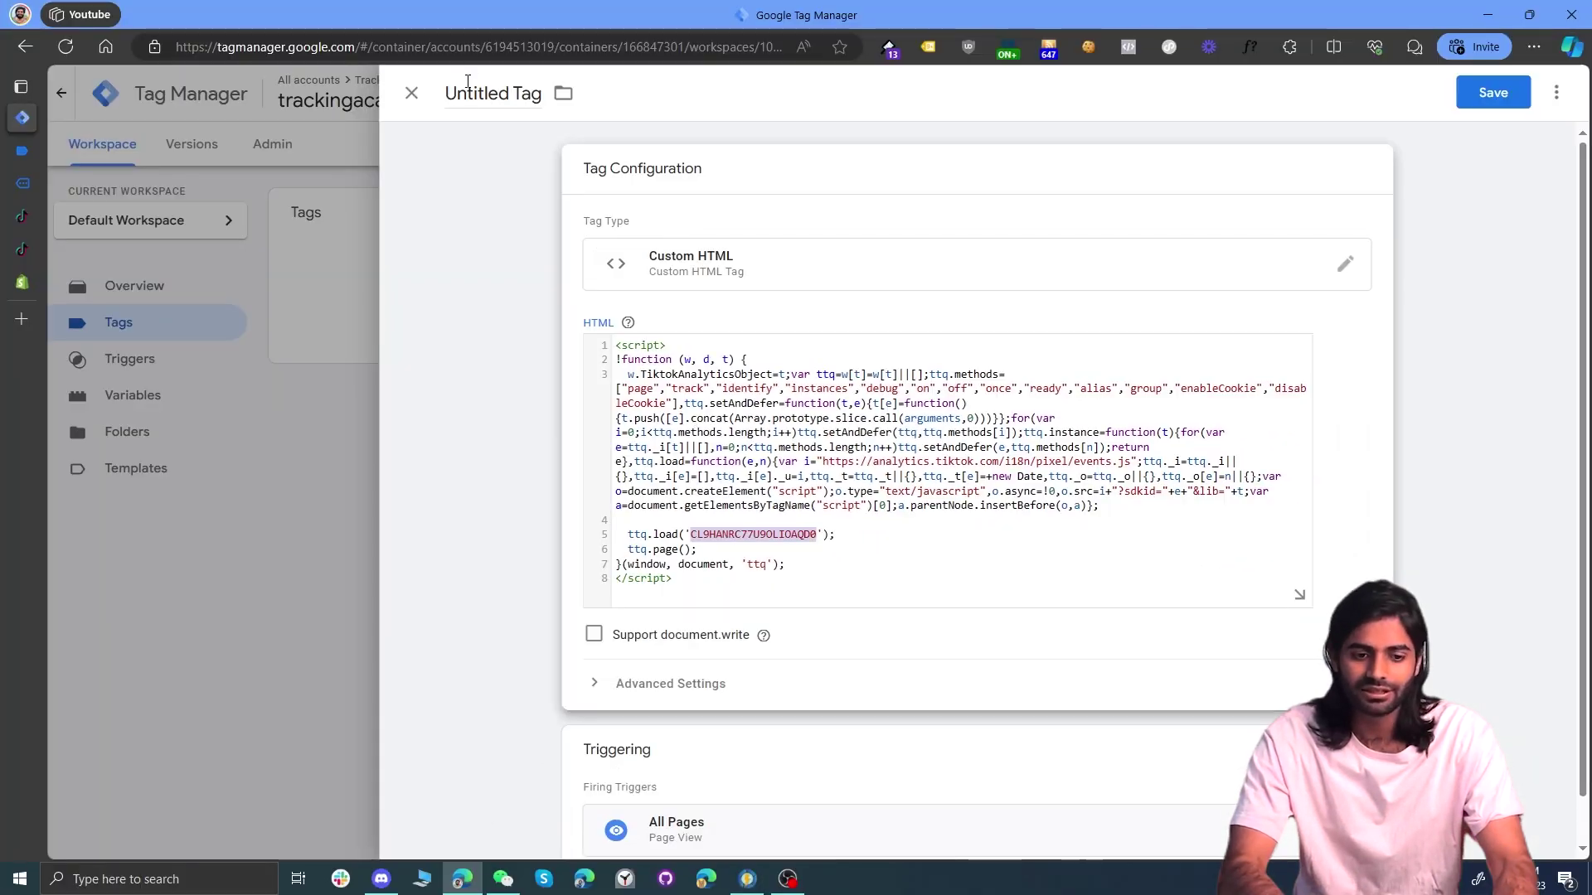
left_click(467, 83)
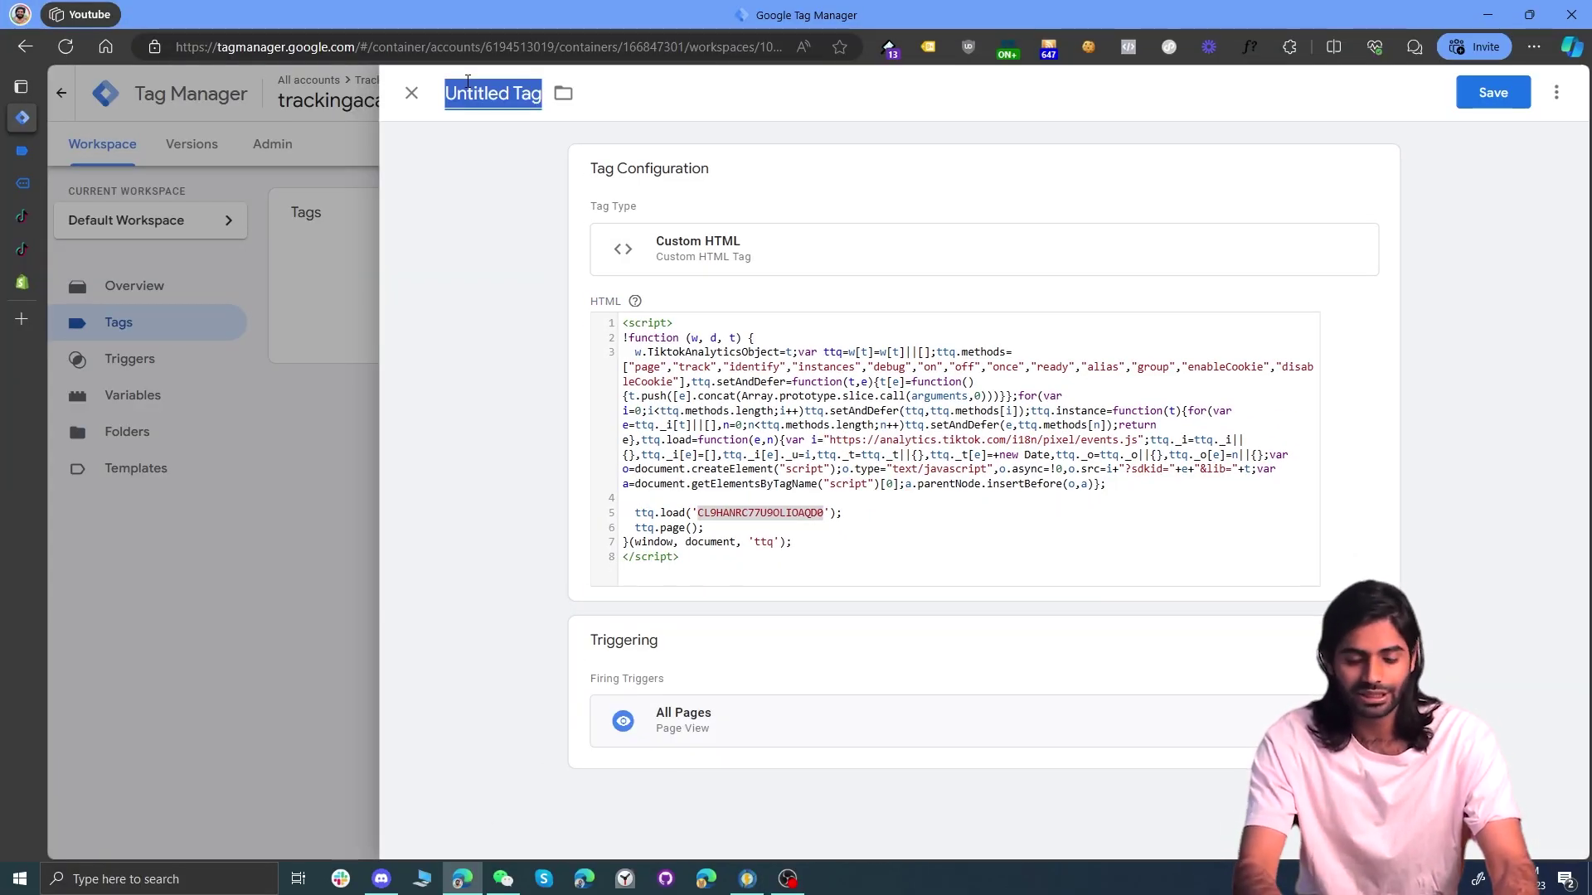
type("cHT")
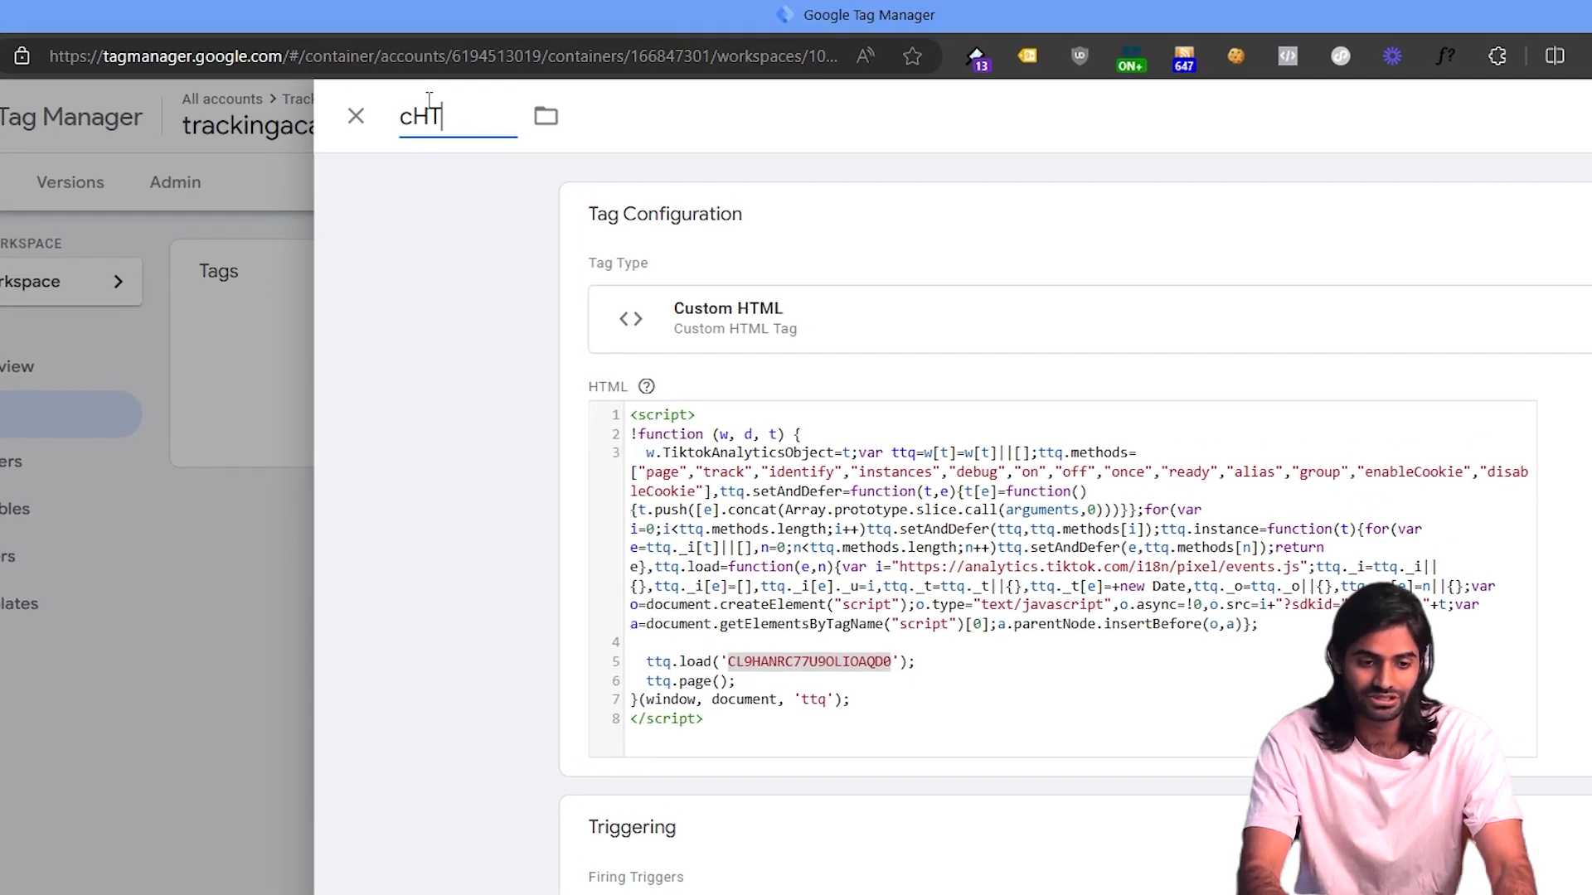
type("ML C")
key("BackSpace")
type("TML TT")
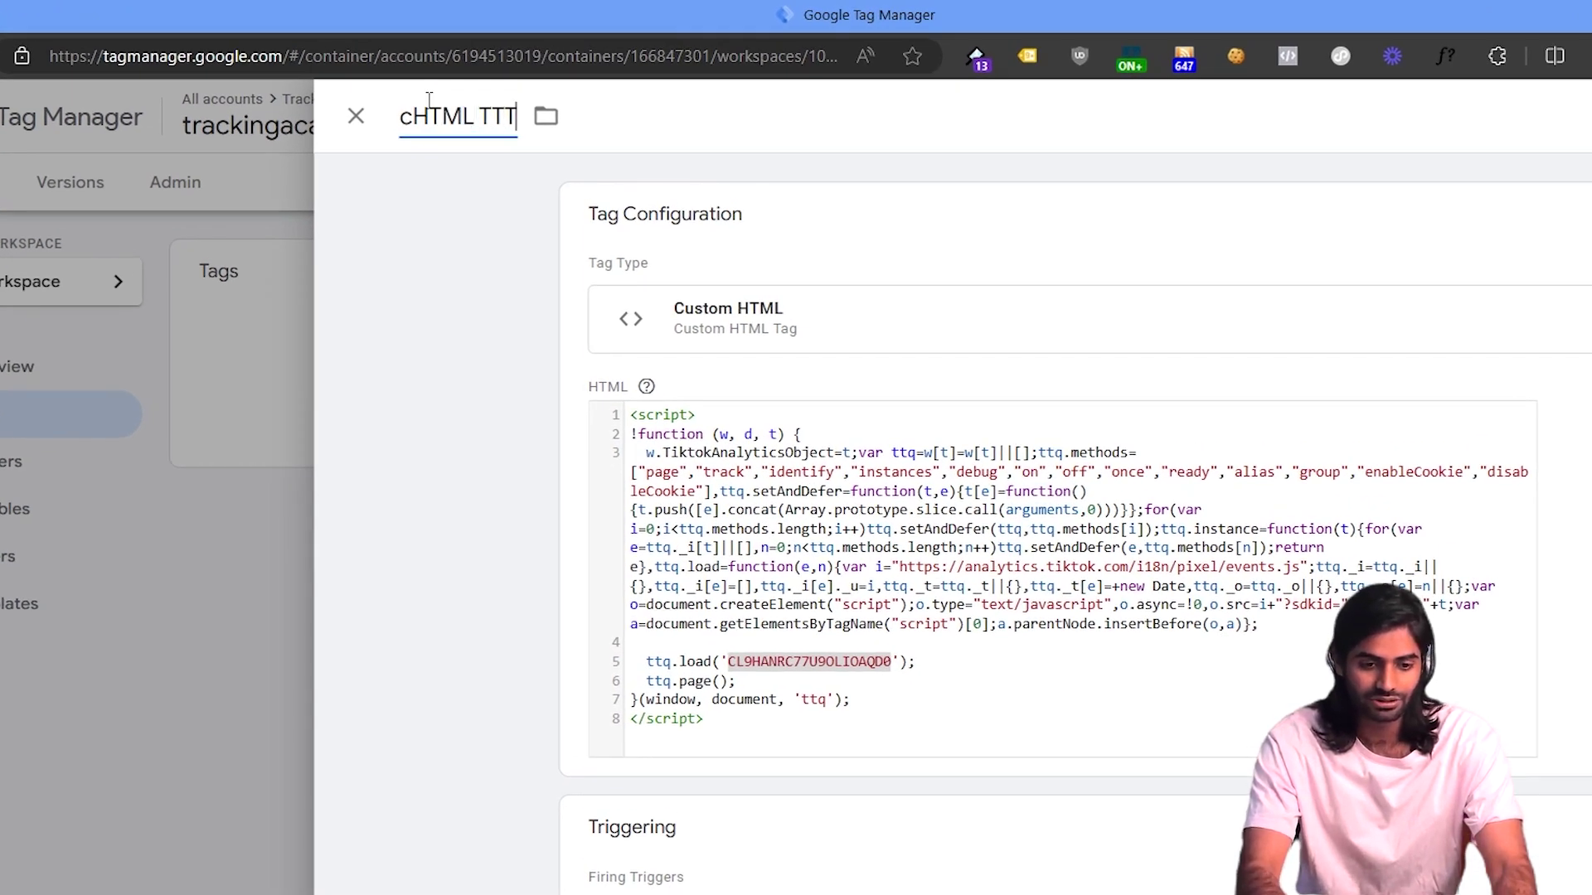
key("BackSpace")
type("Configuration")
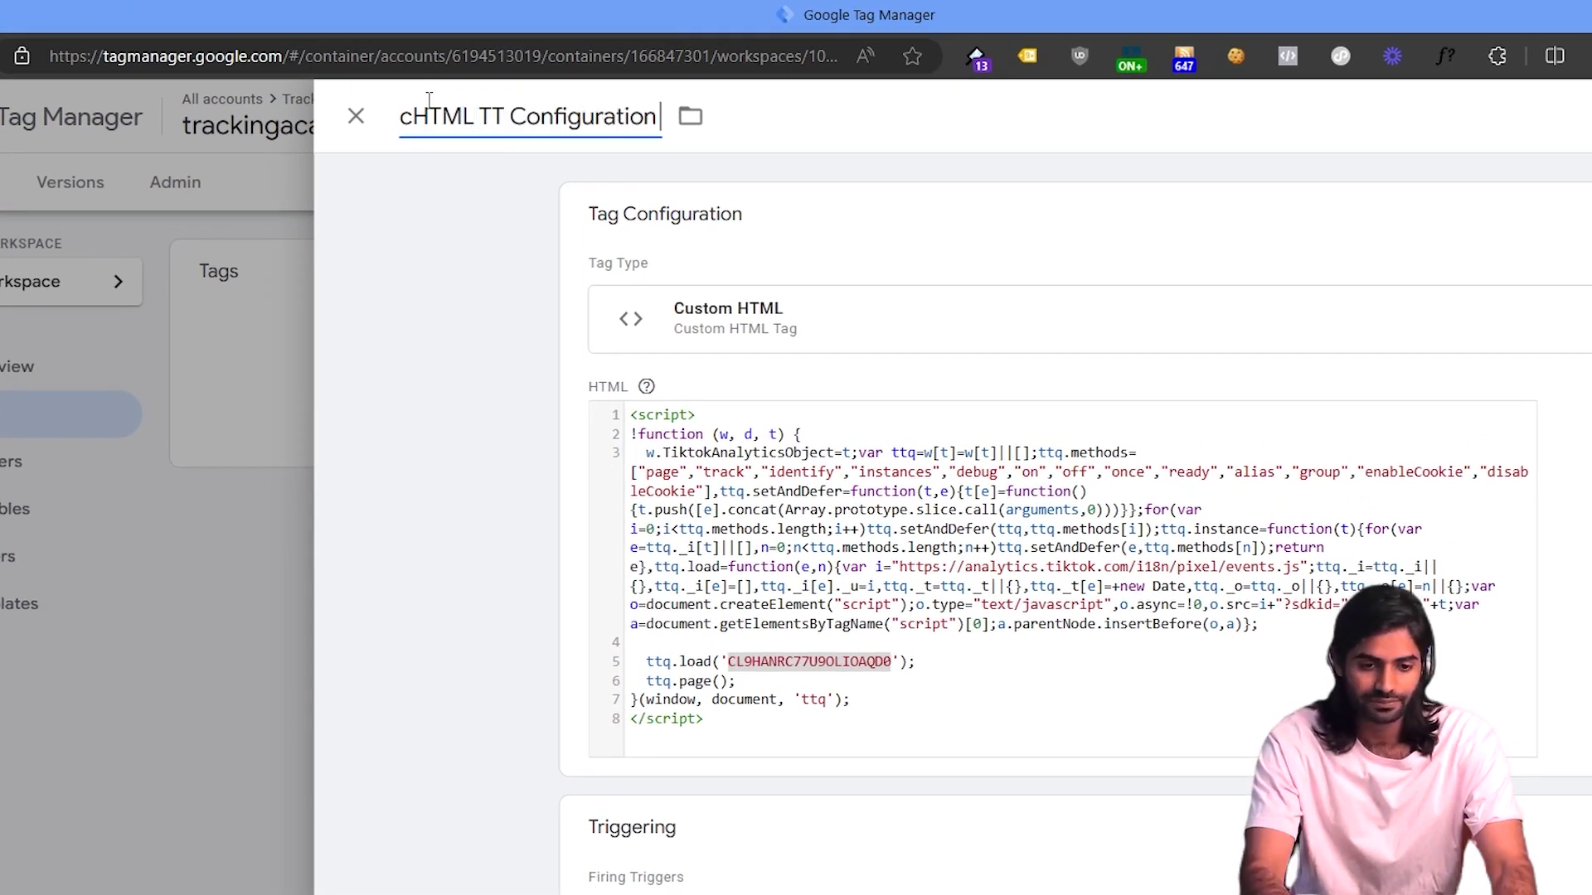
type(" Tag")
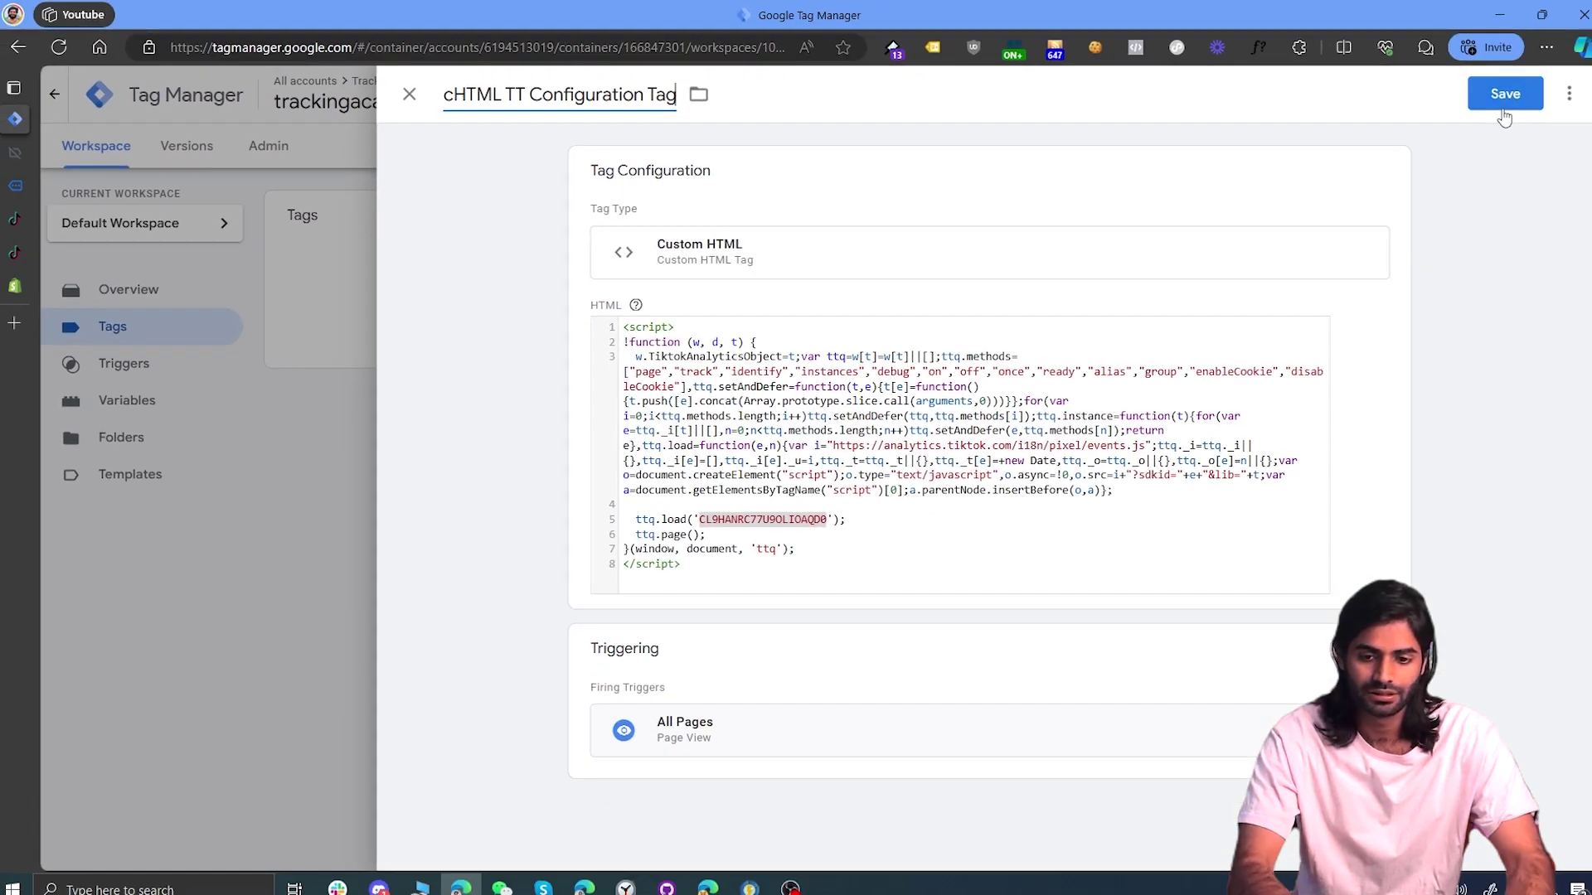
left_click(1493, 92)
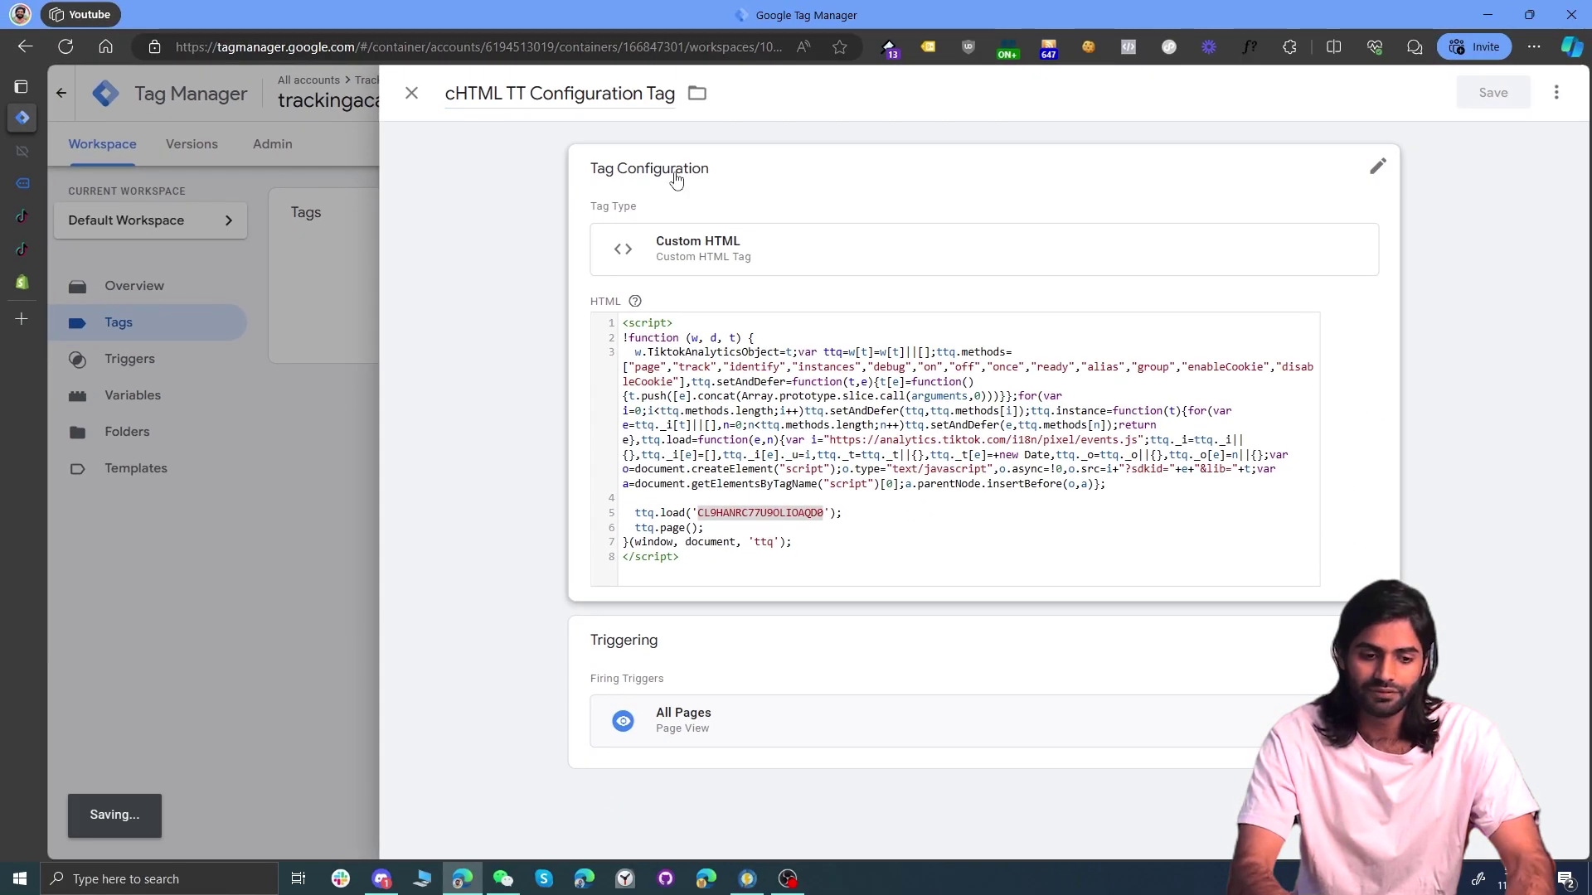
left_click(122, 399)
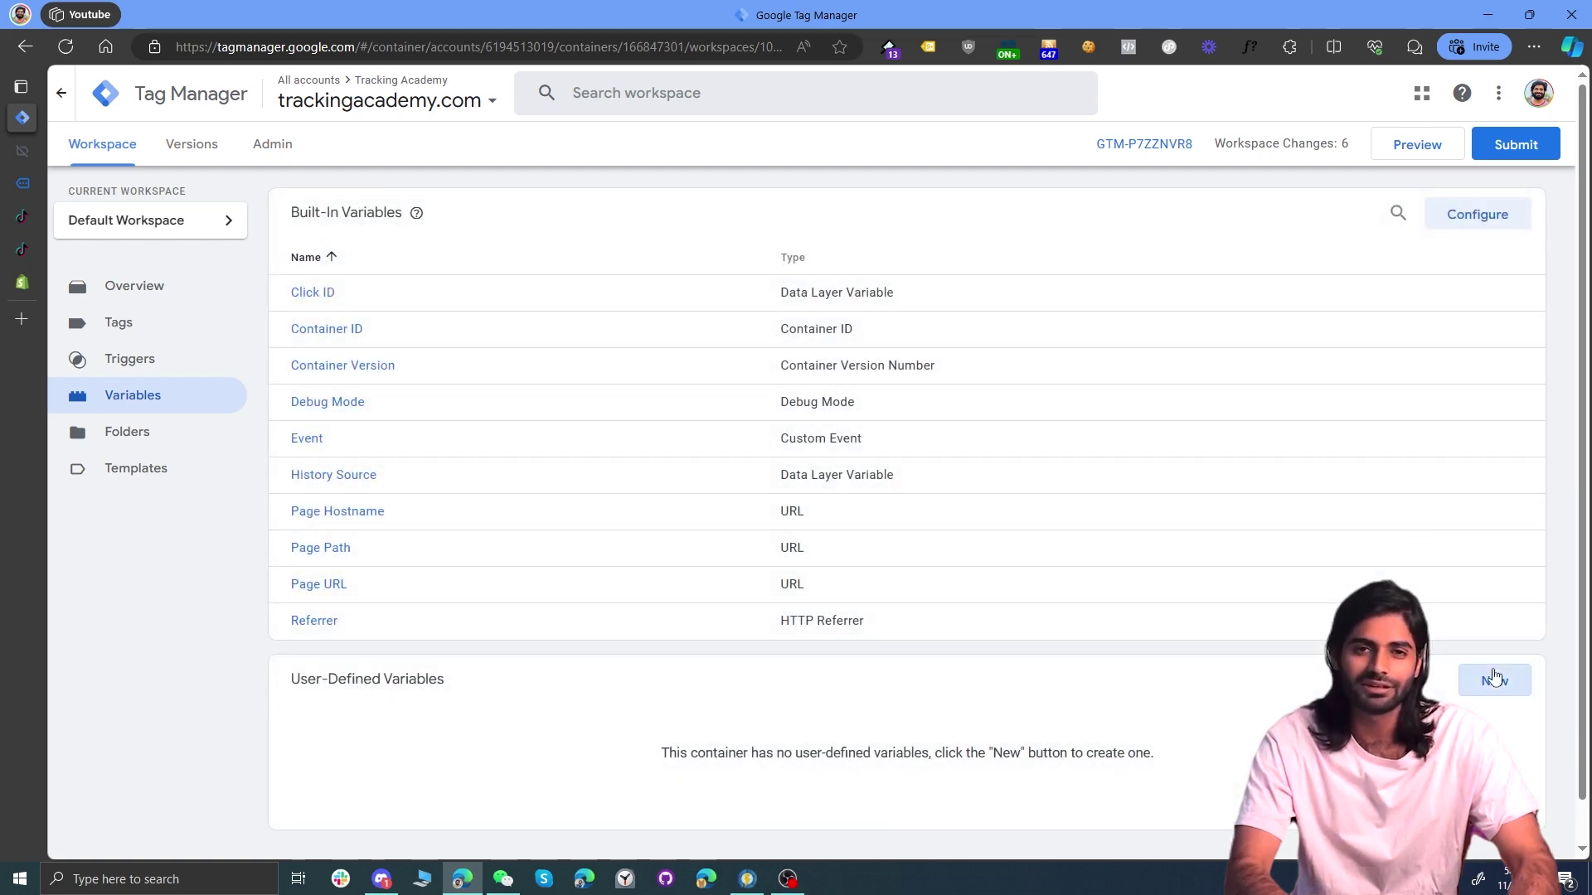
Step: Create a Constant variable 'TT Pixel ID' holding the pasted pixel ID and save it
left_click(1494, 677)
left_click(1254, 355)
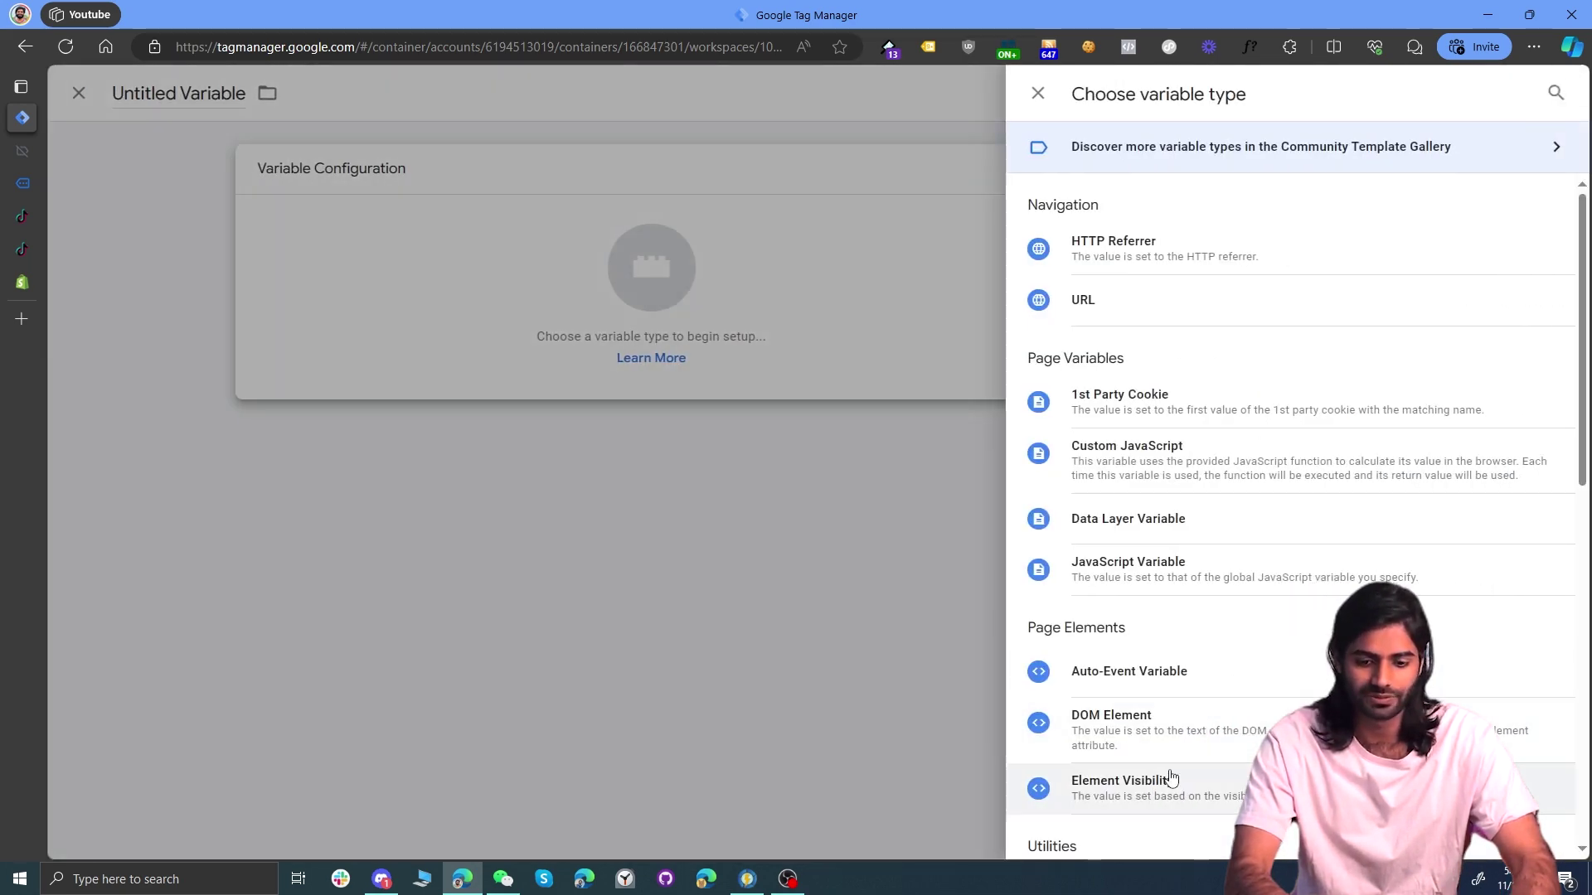
scroll(1172, 777, "down", 2)
left_click(1103, 688)
left_click(705, 356)
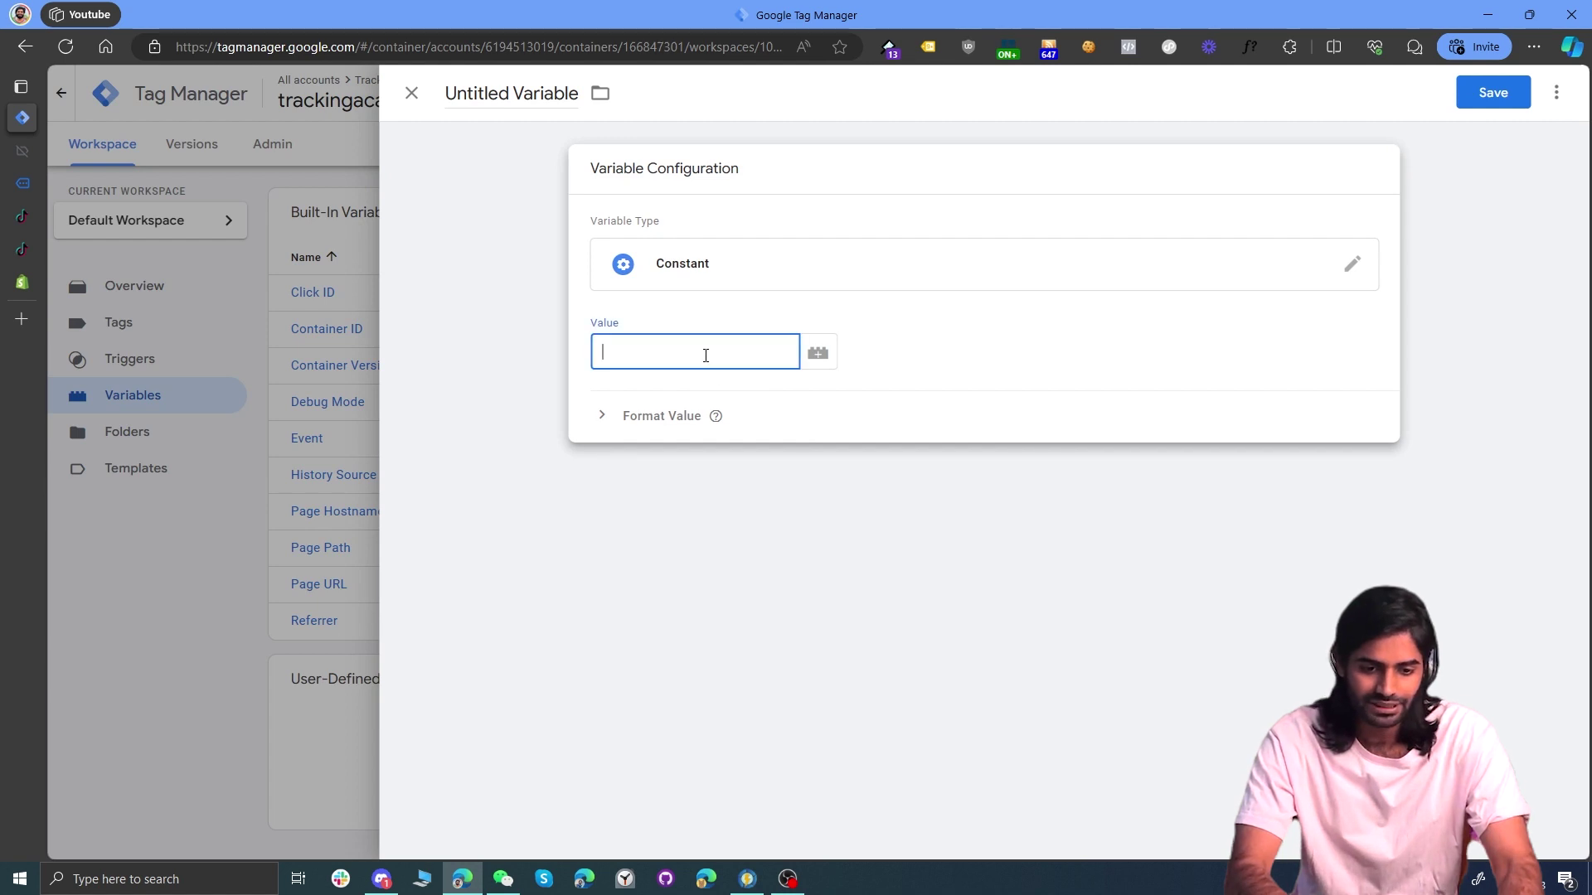
type("CL9HANRC77U9OLIOAQD0")
left_click(513, 96)
type("TT ")
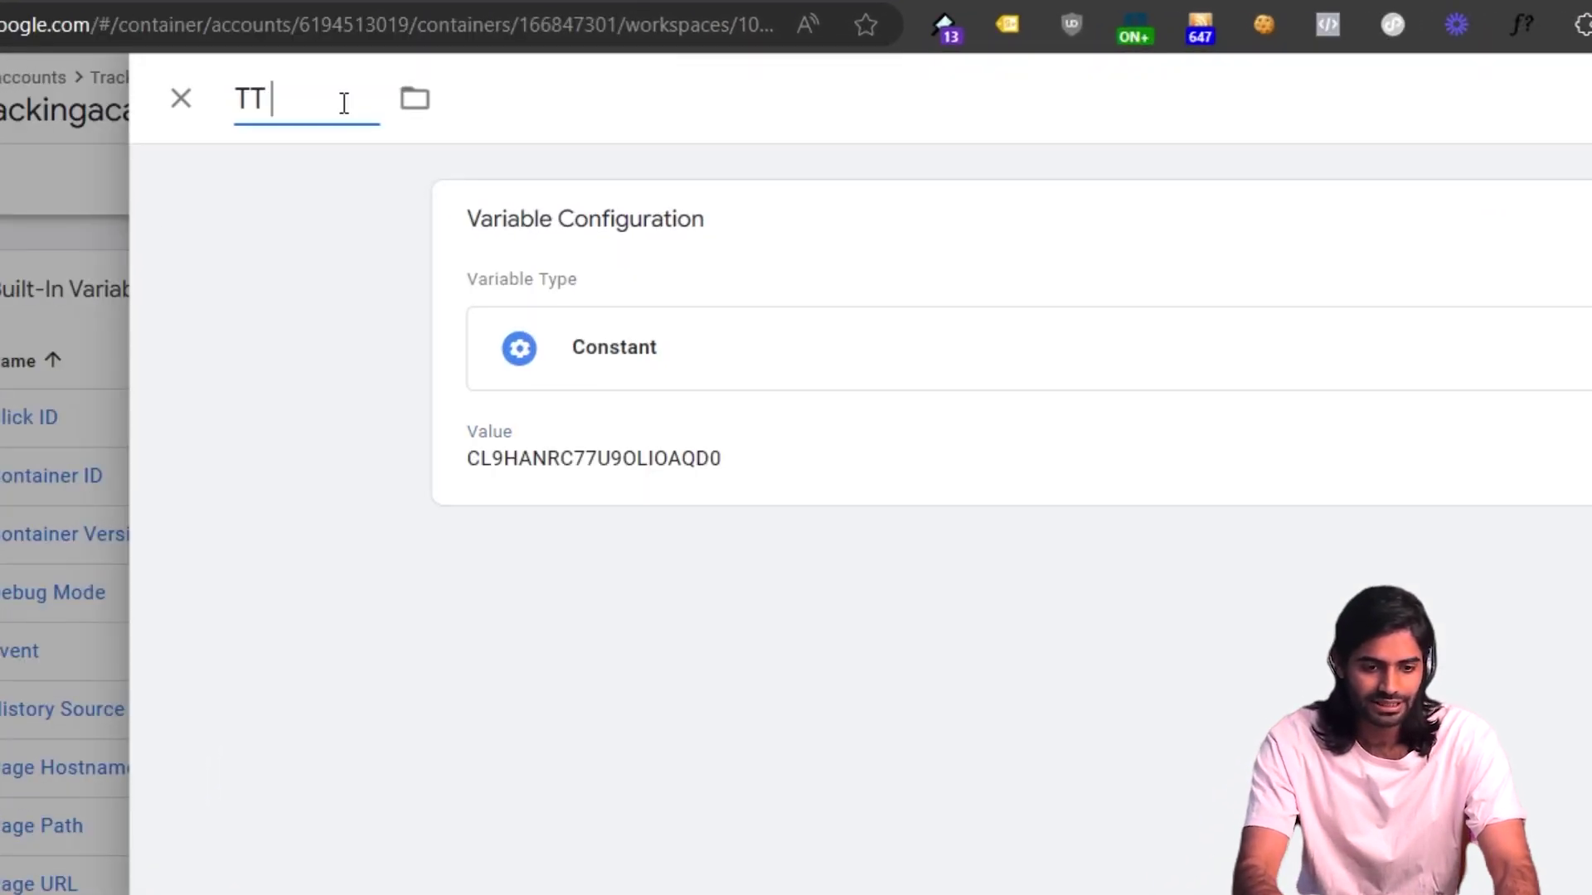
type("Pixel ID")
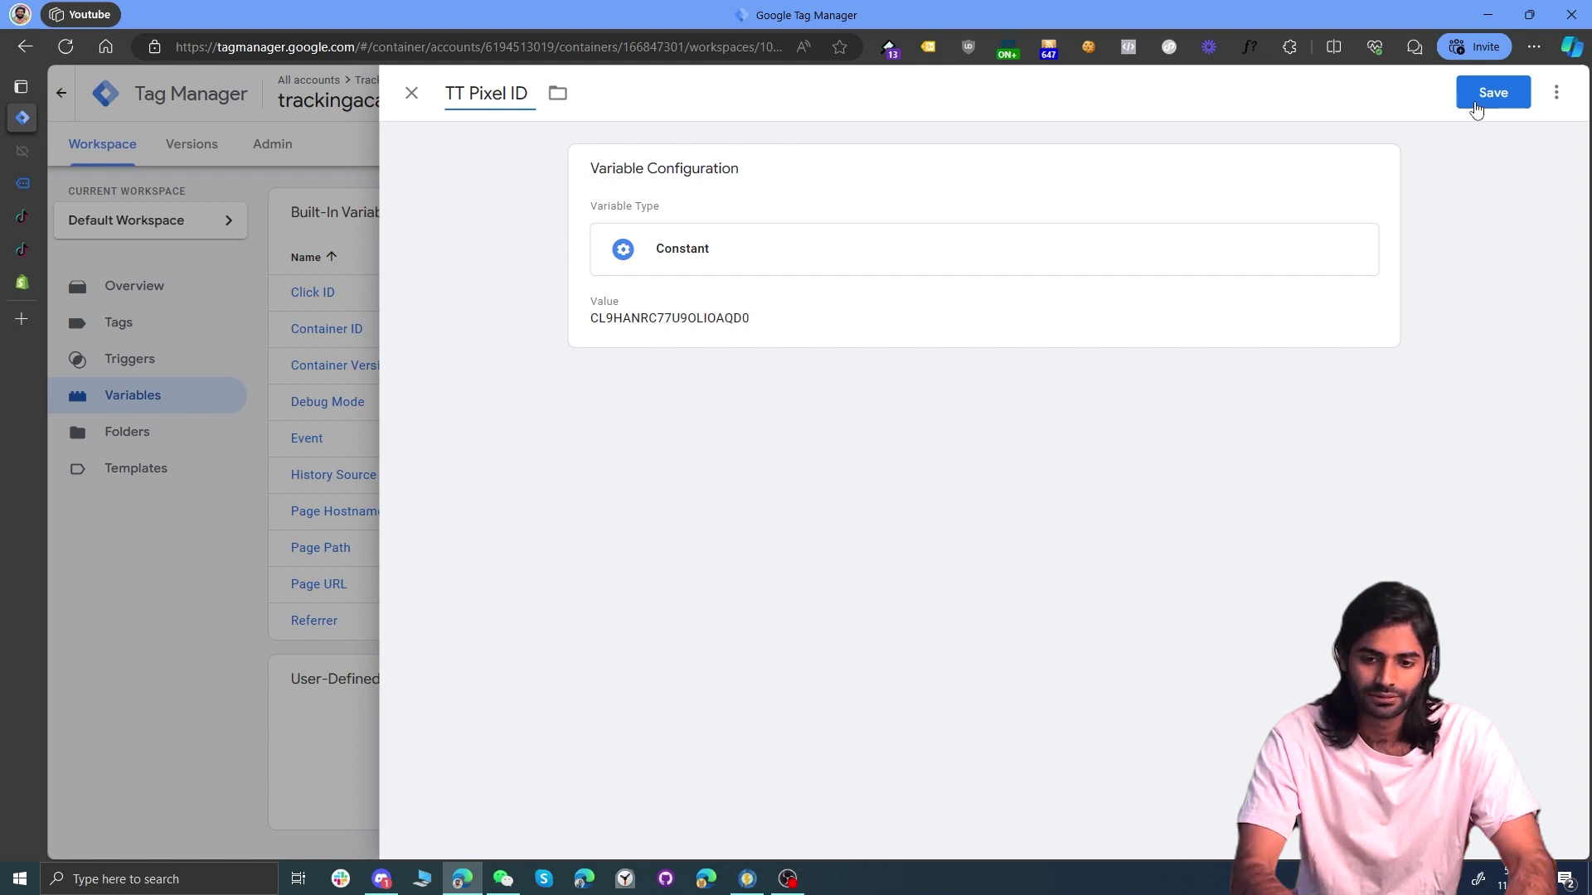
left_click(1488, 92)
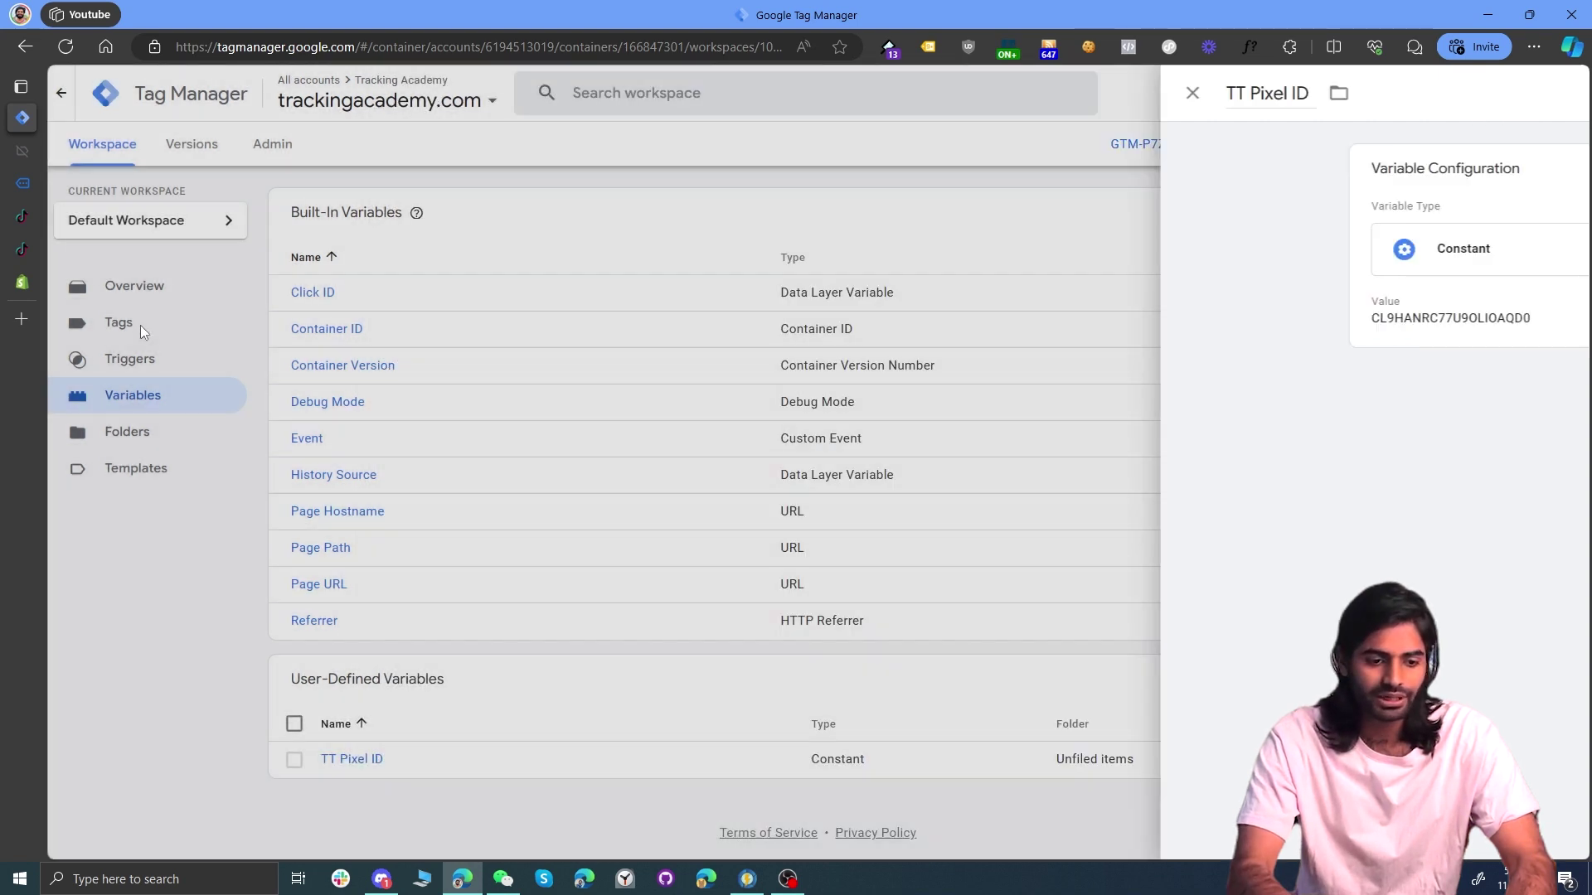
Step: Replace the hard-coded ID in the tag's ttq.load with the {{TT Pixel ID}} variable
left_click(141, 325)
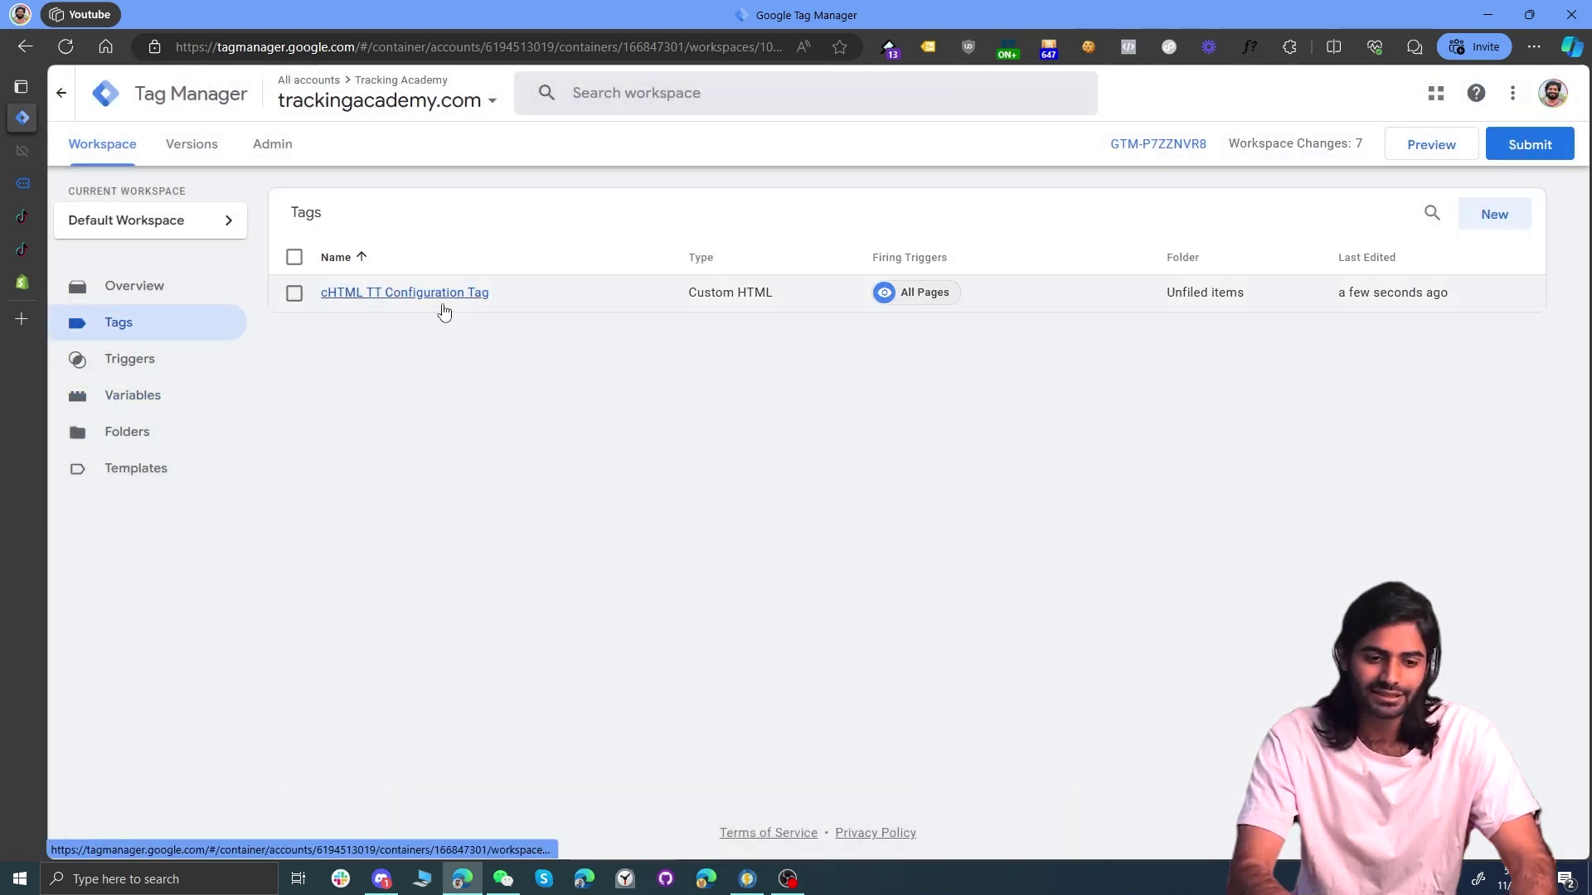
left_click(441, 300)
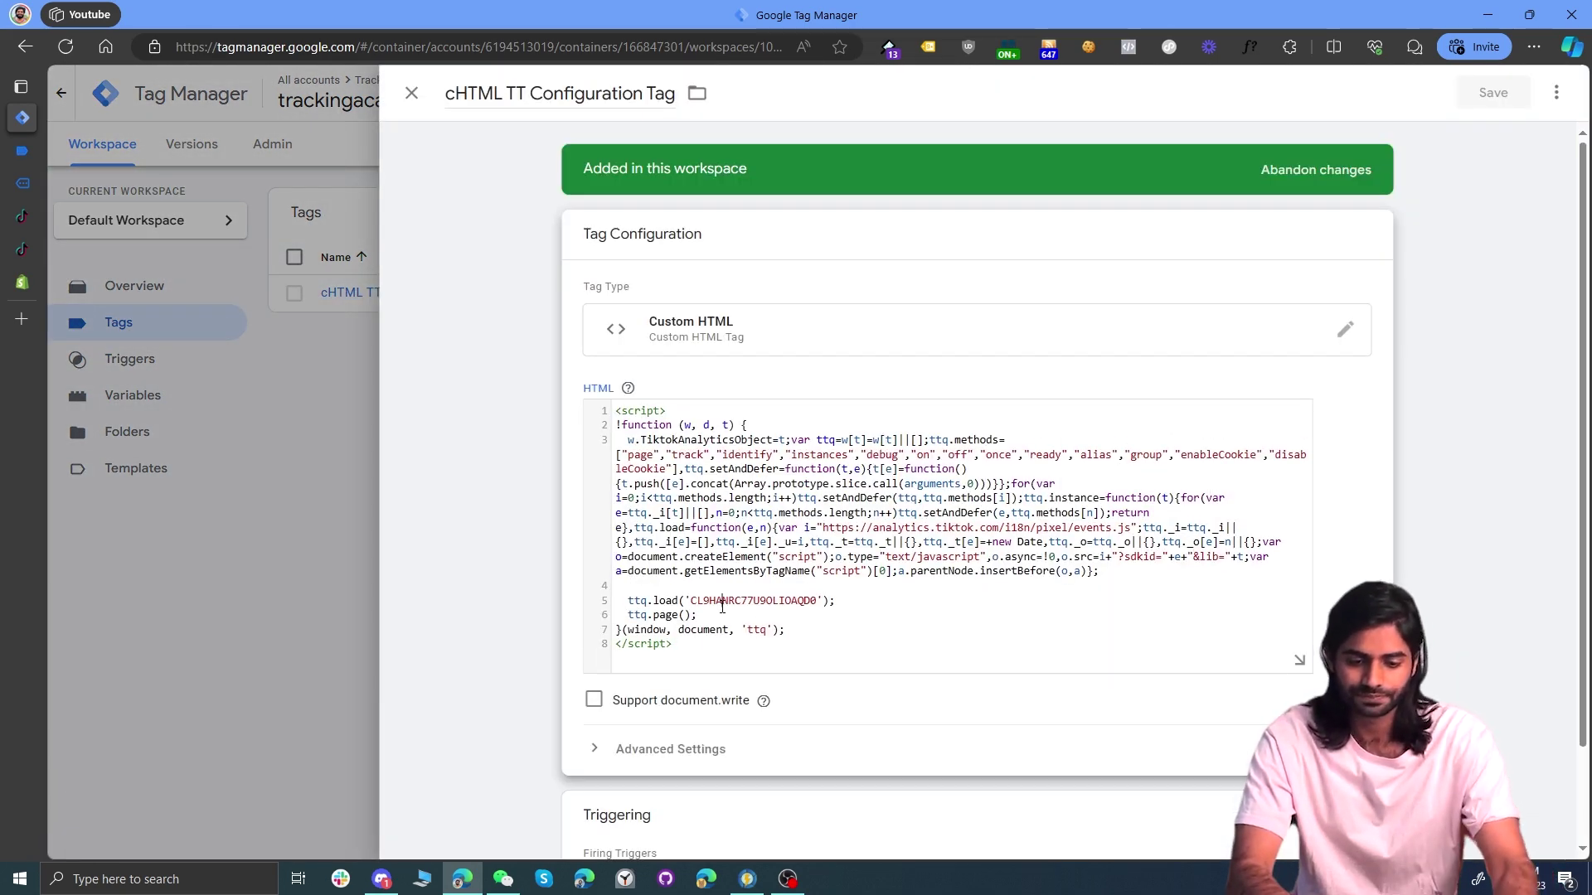
double_click(723, 606)
type("{{t")
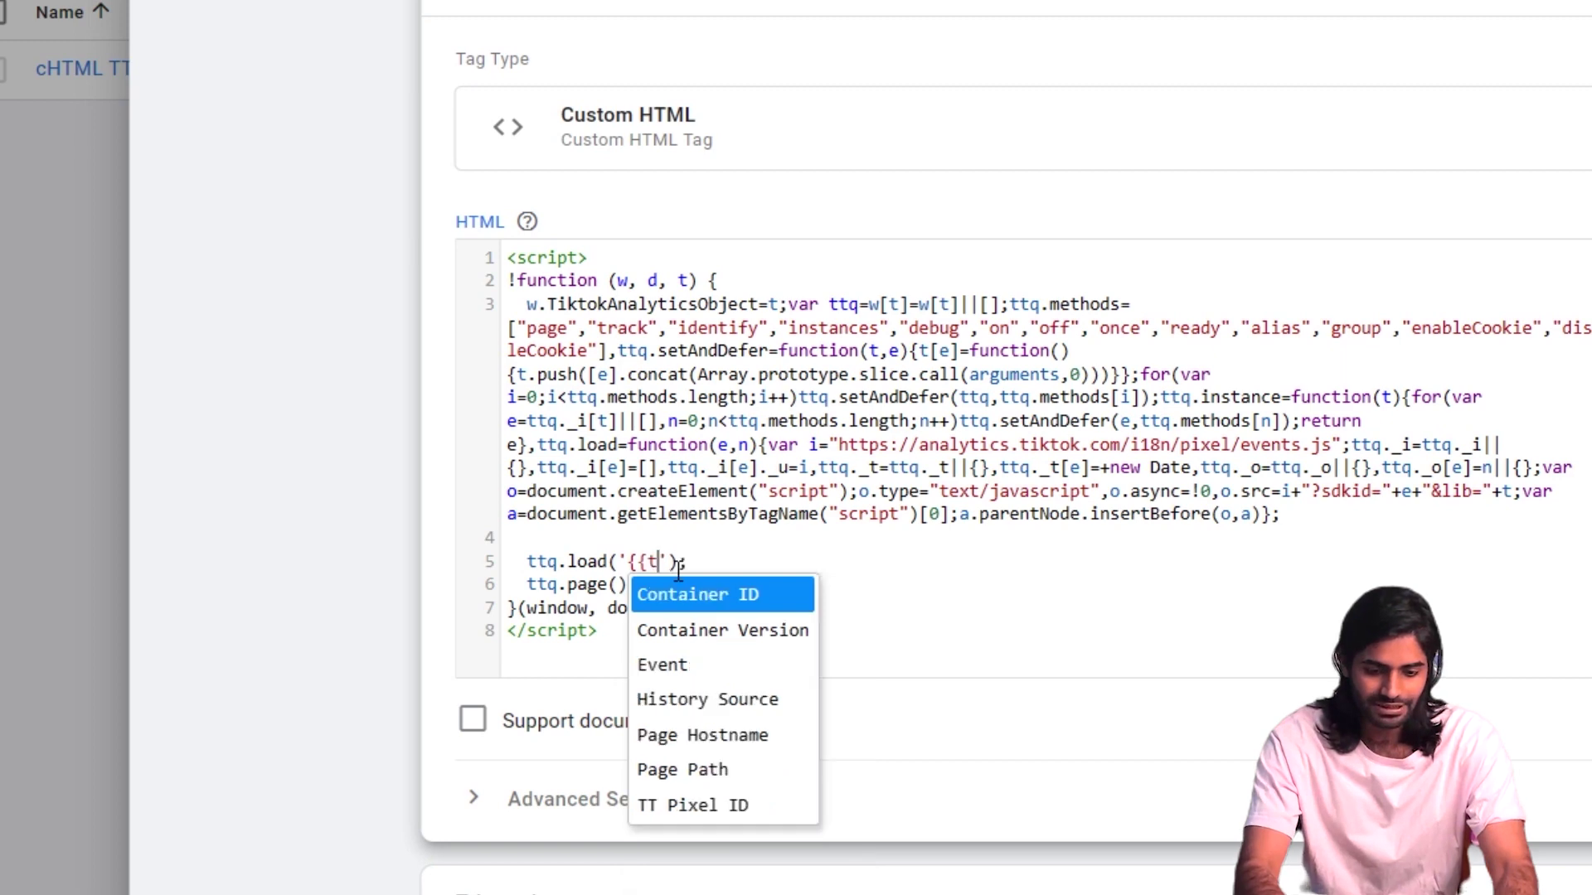
type("t")
left_click(695, 594)
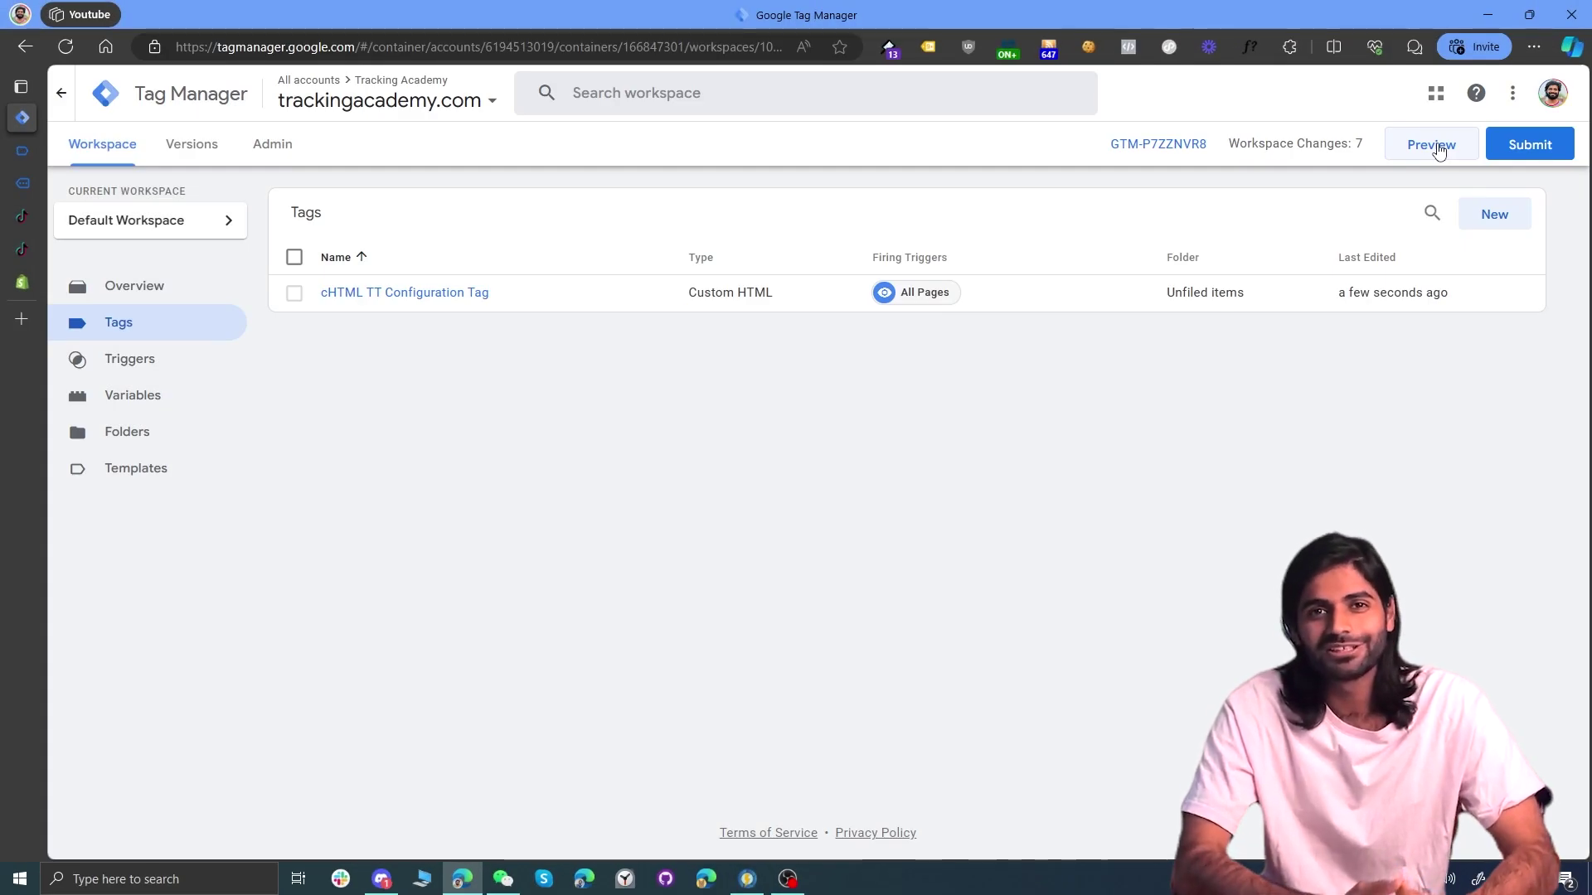
Step: Preview the workspace and confirm in TikTok Pixel Helper that a Page View event fires, reviewing its warnings
left_click(1432, 145)
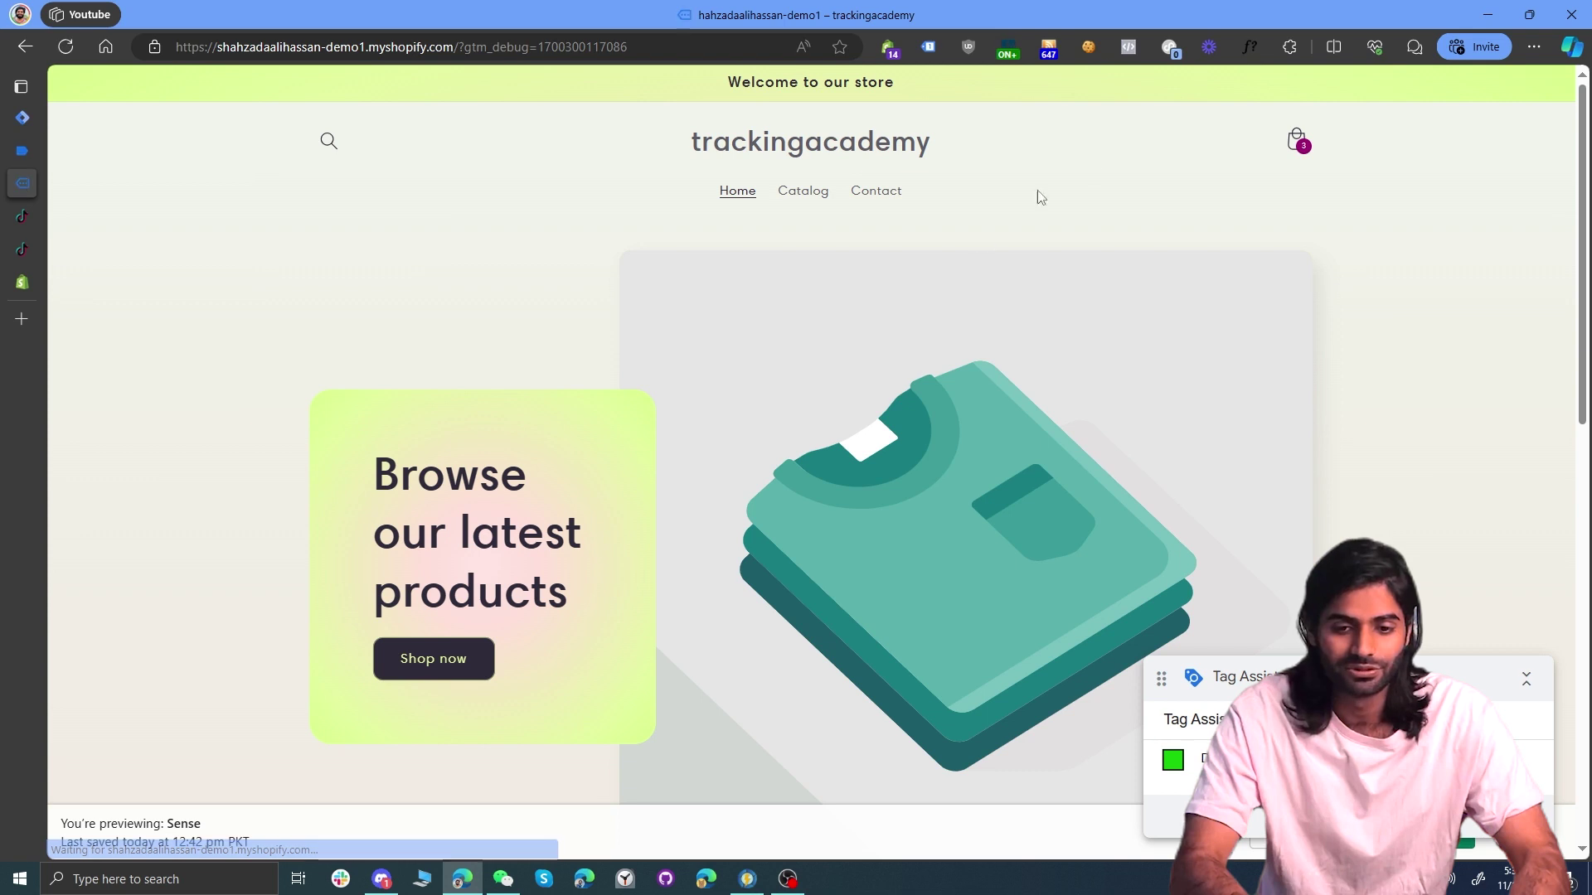
left_click(1167, 49)
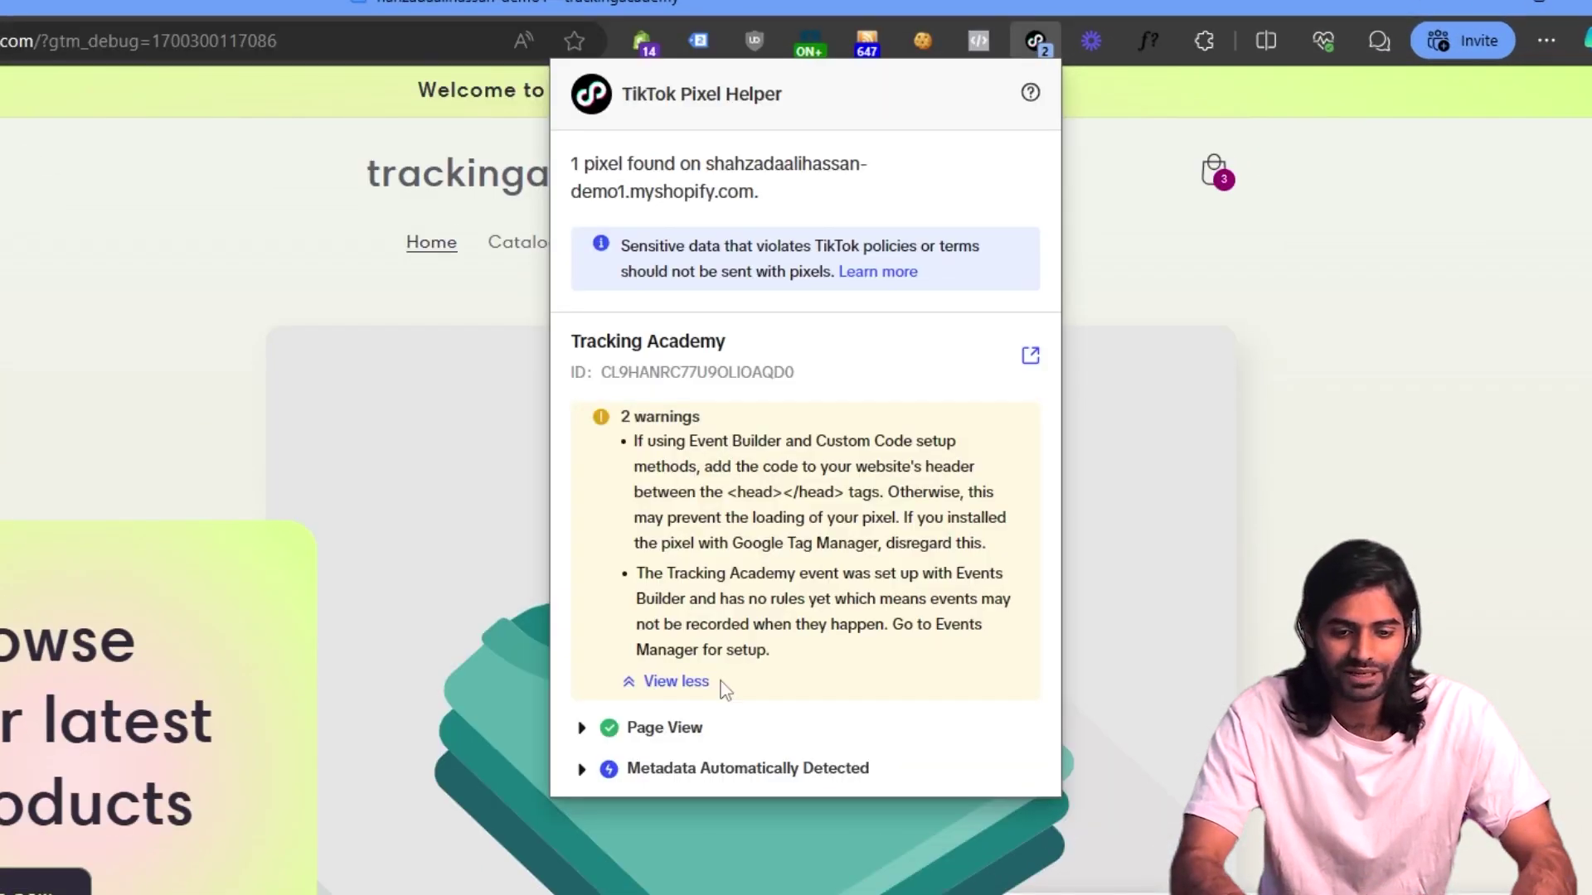
left_click(582, 727)
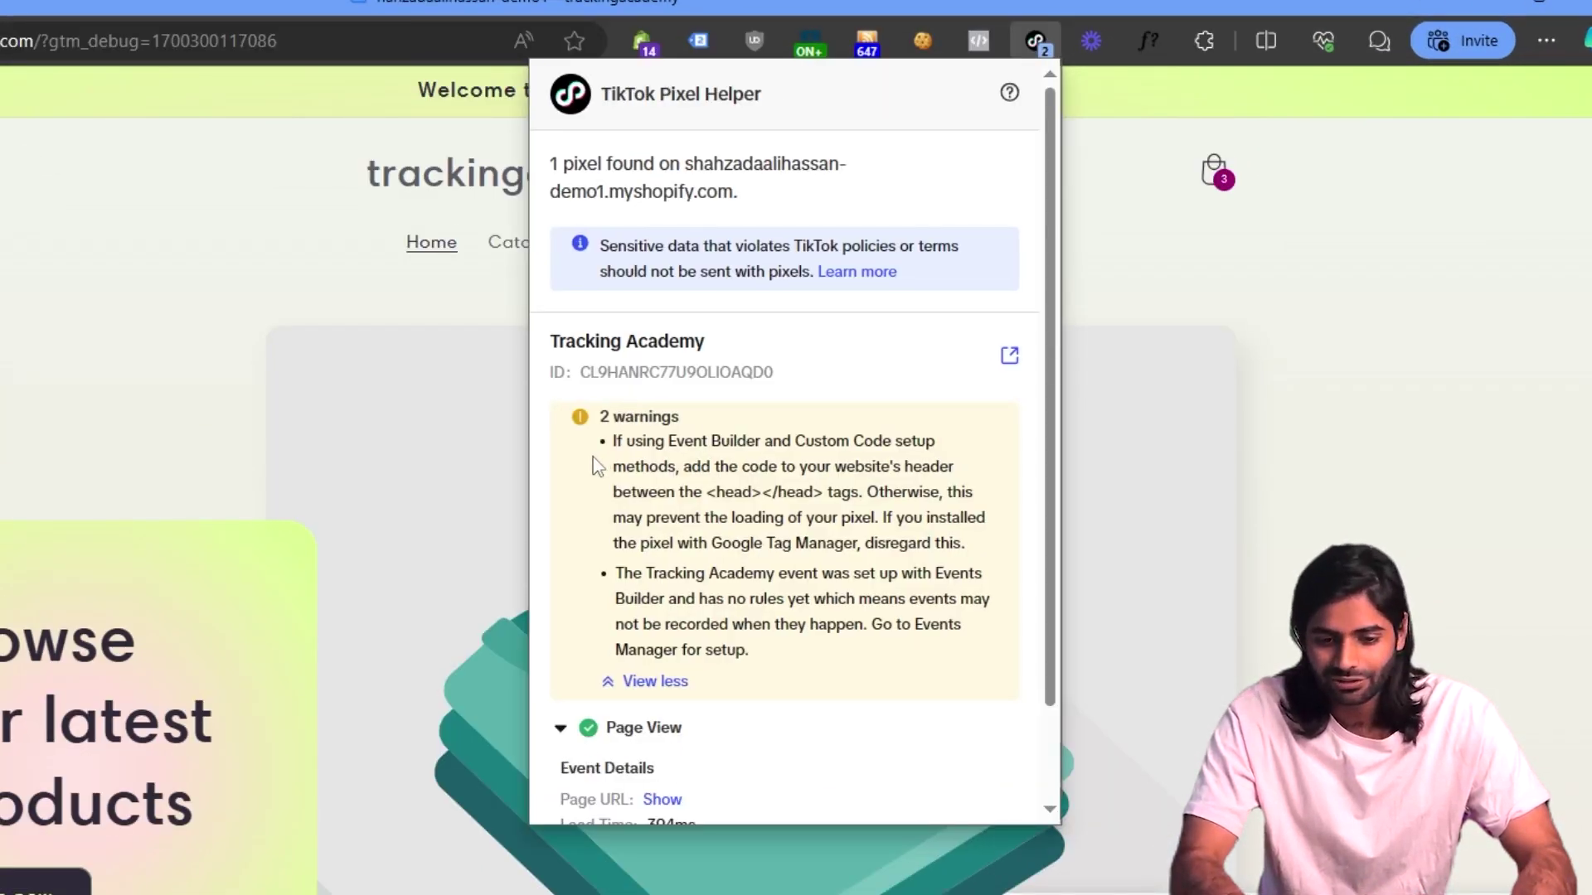
left_click_drag(610, 450, 800, 653)
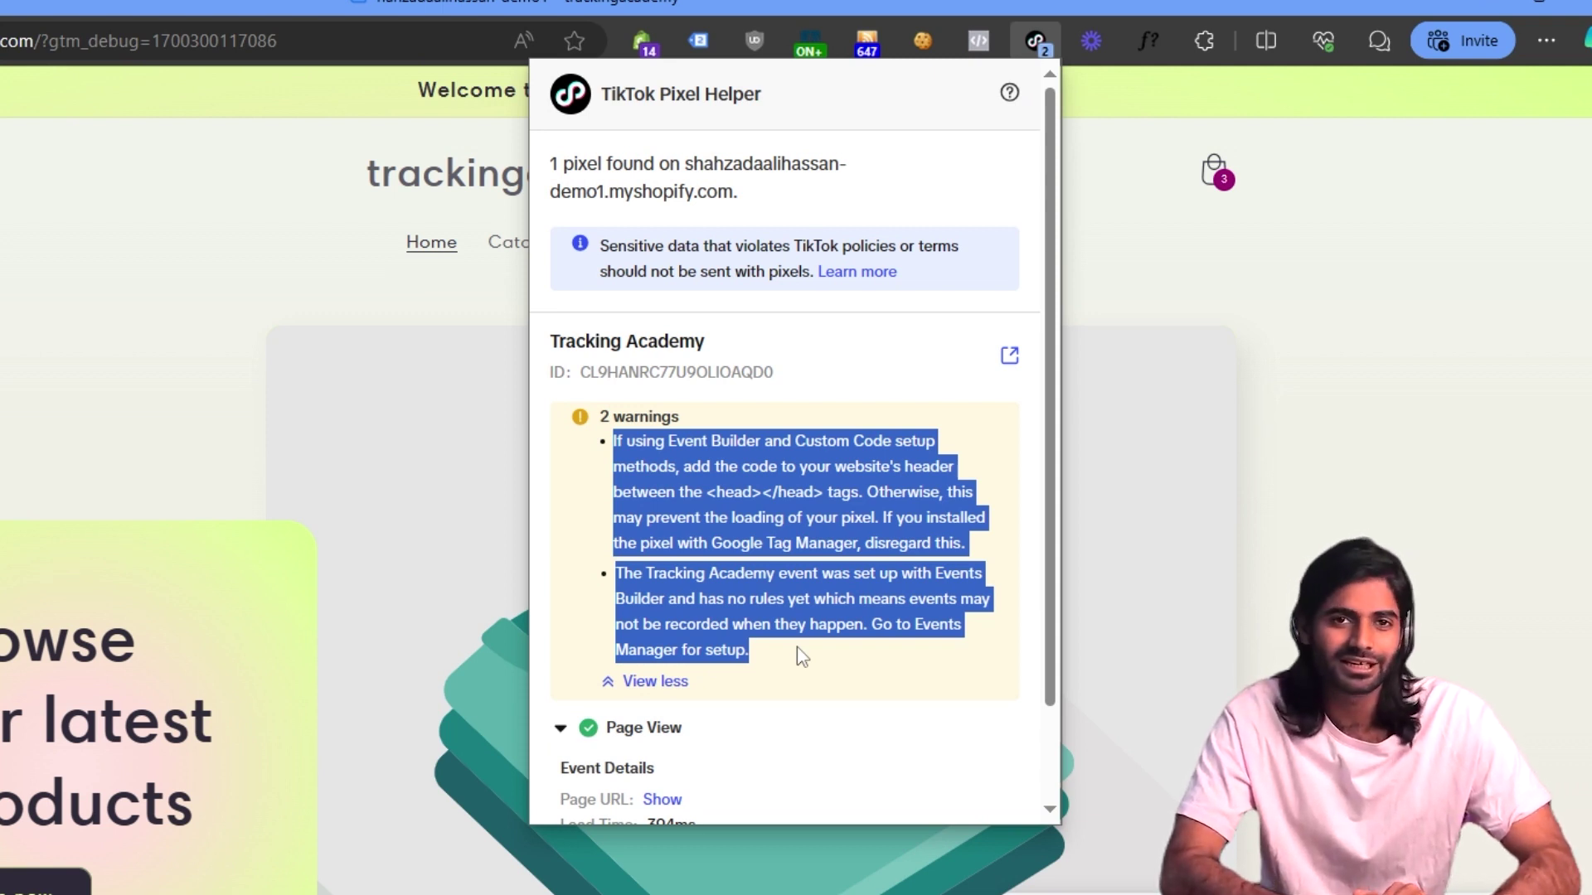
scroll(797, 651, "down", 1)
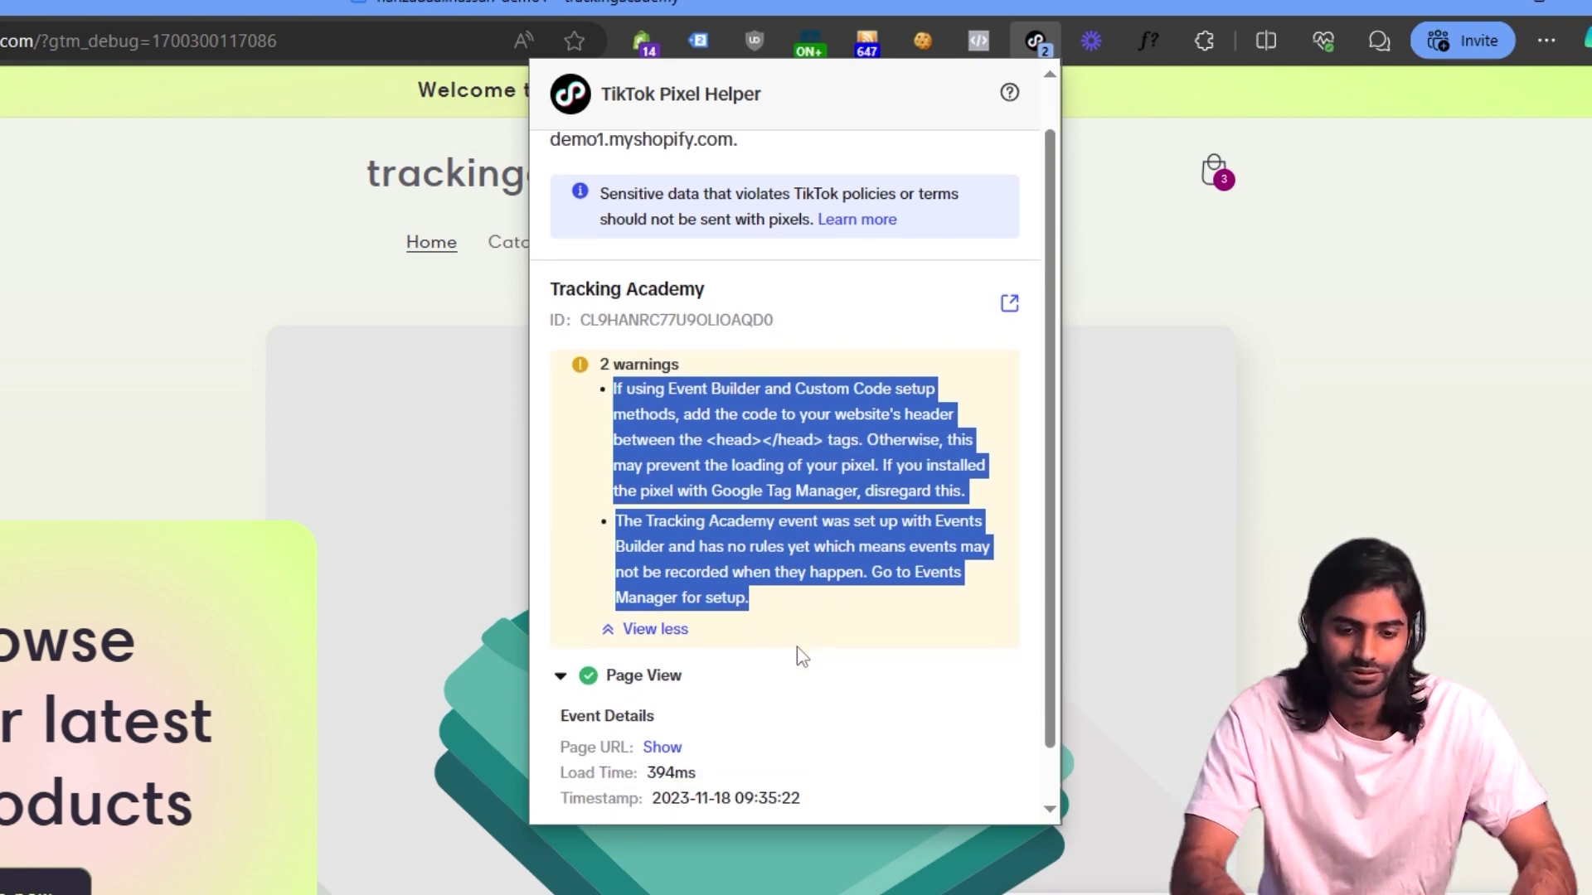
left_click(655, 632)
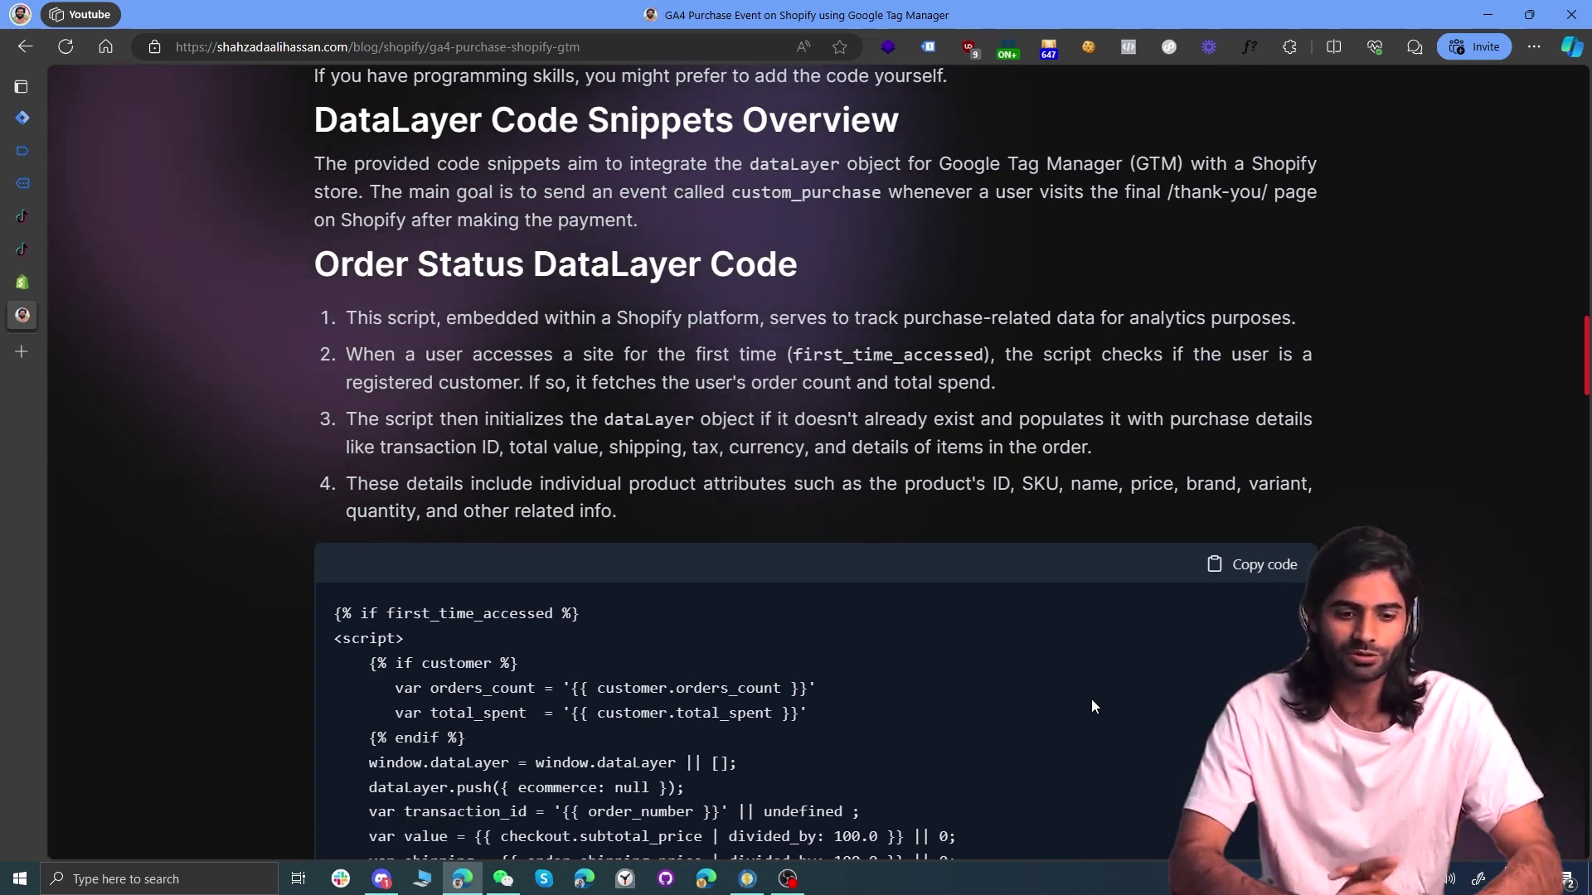
Step: Paste the blog's order-status dataLayer purchase script after the GTM code in Additional scripts, and save
scroll(1091, 699, "down", 3)
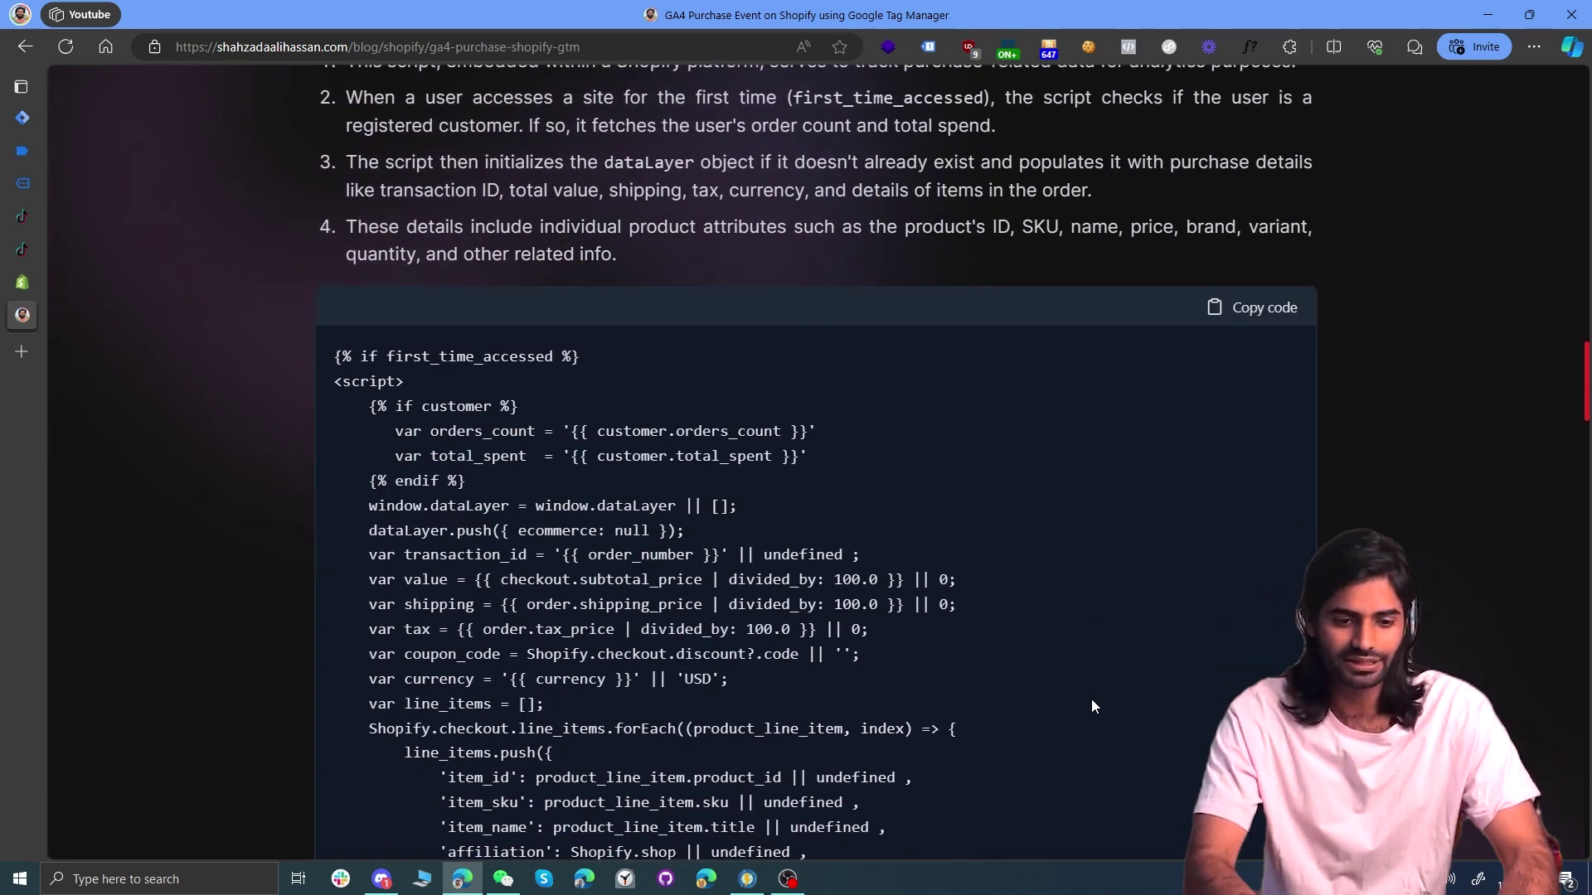
left_click(1251, 310)
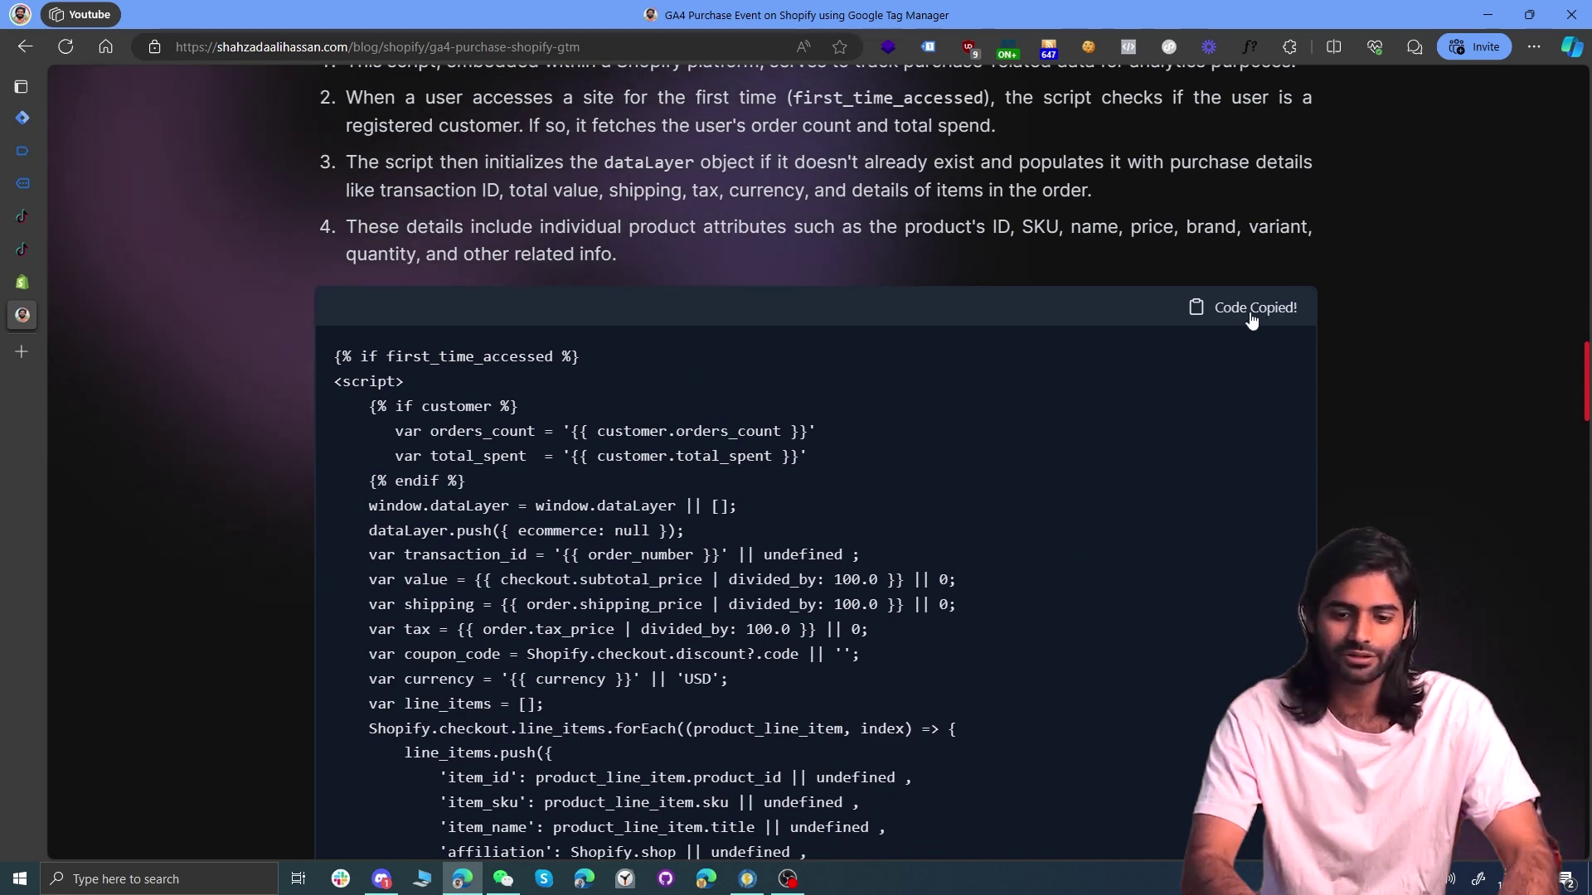
left_click(23, 281)
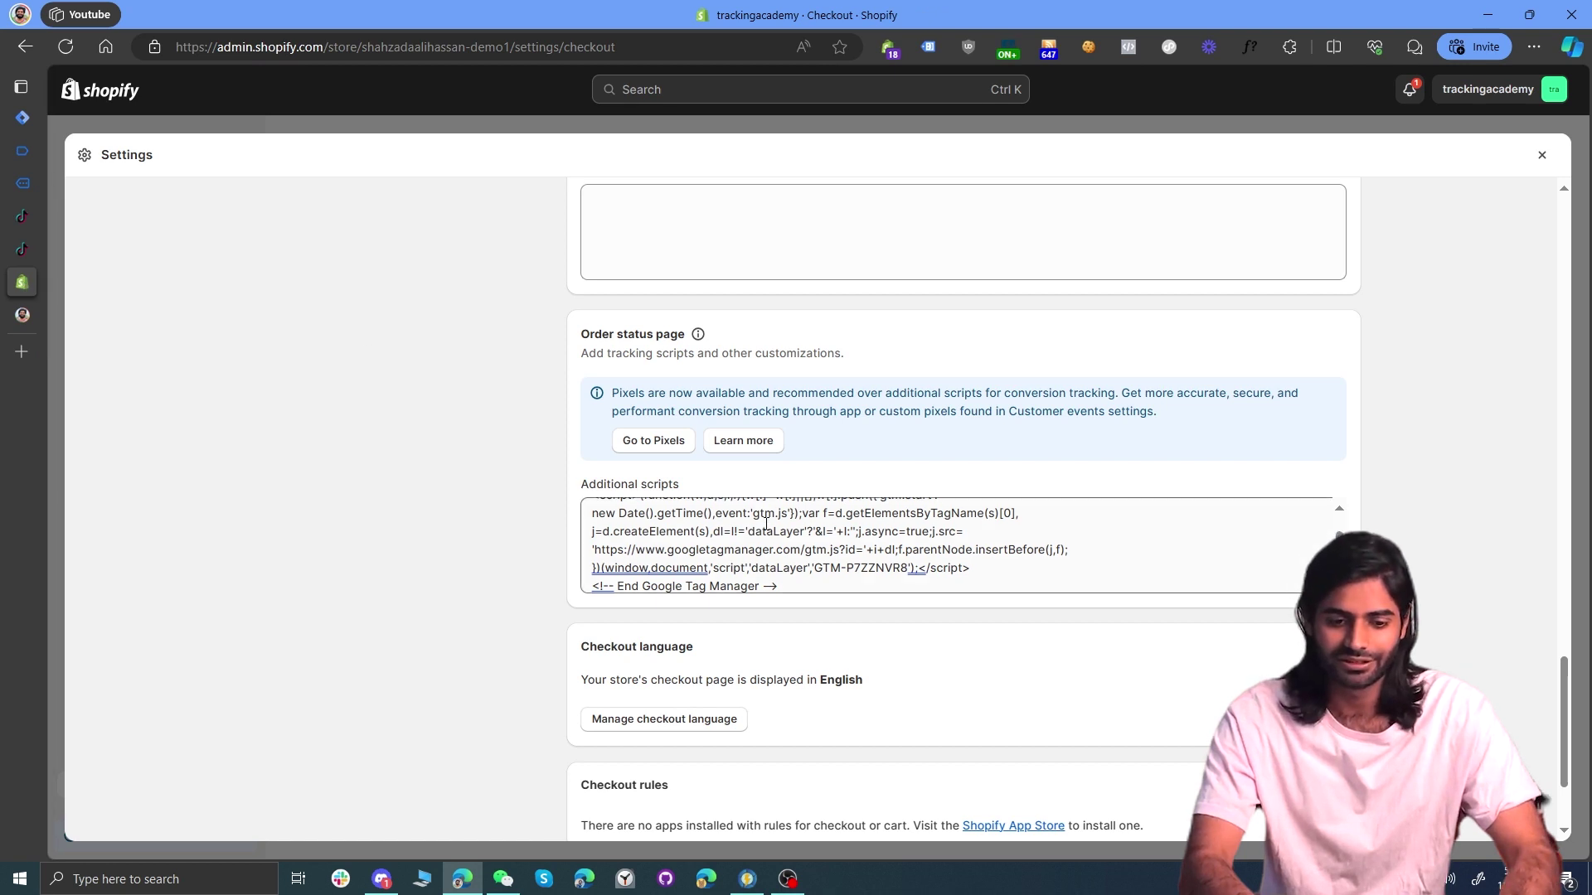
left_click(803, 586)
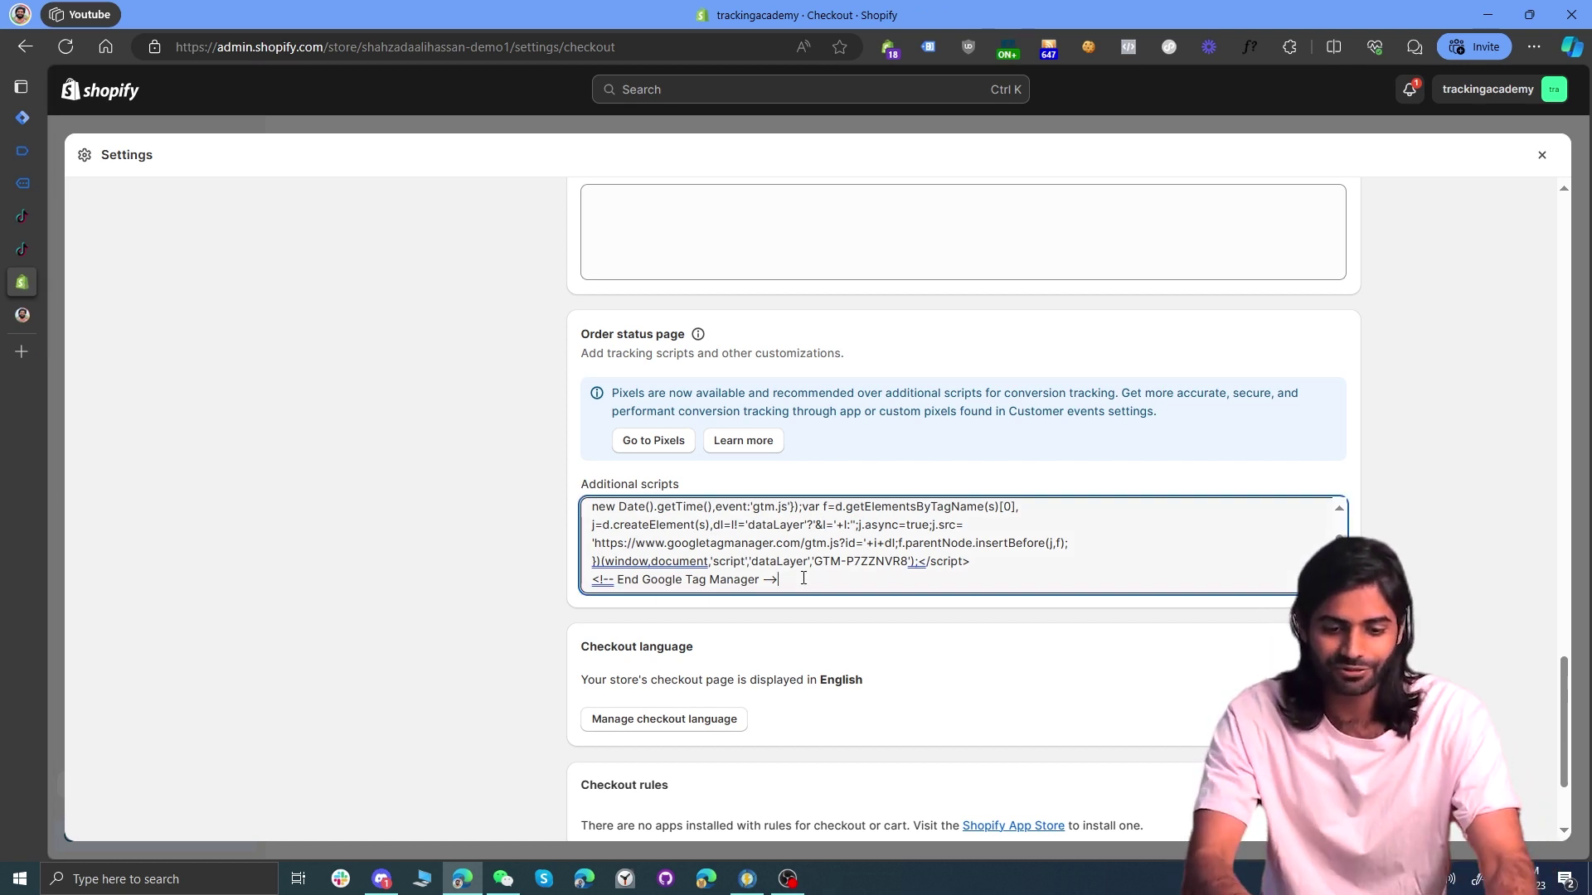
key("Return")
key("ctrl+v")
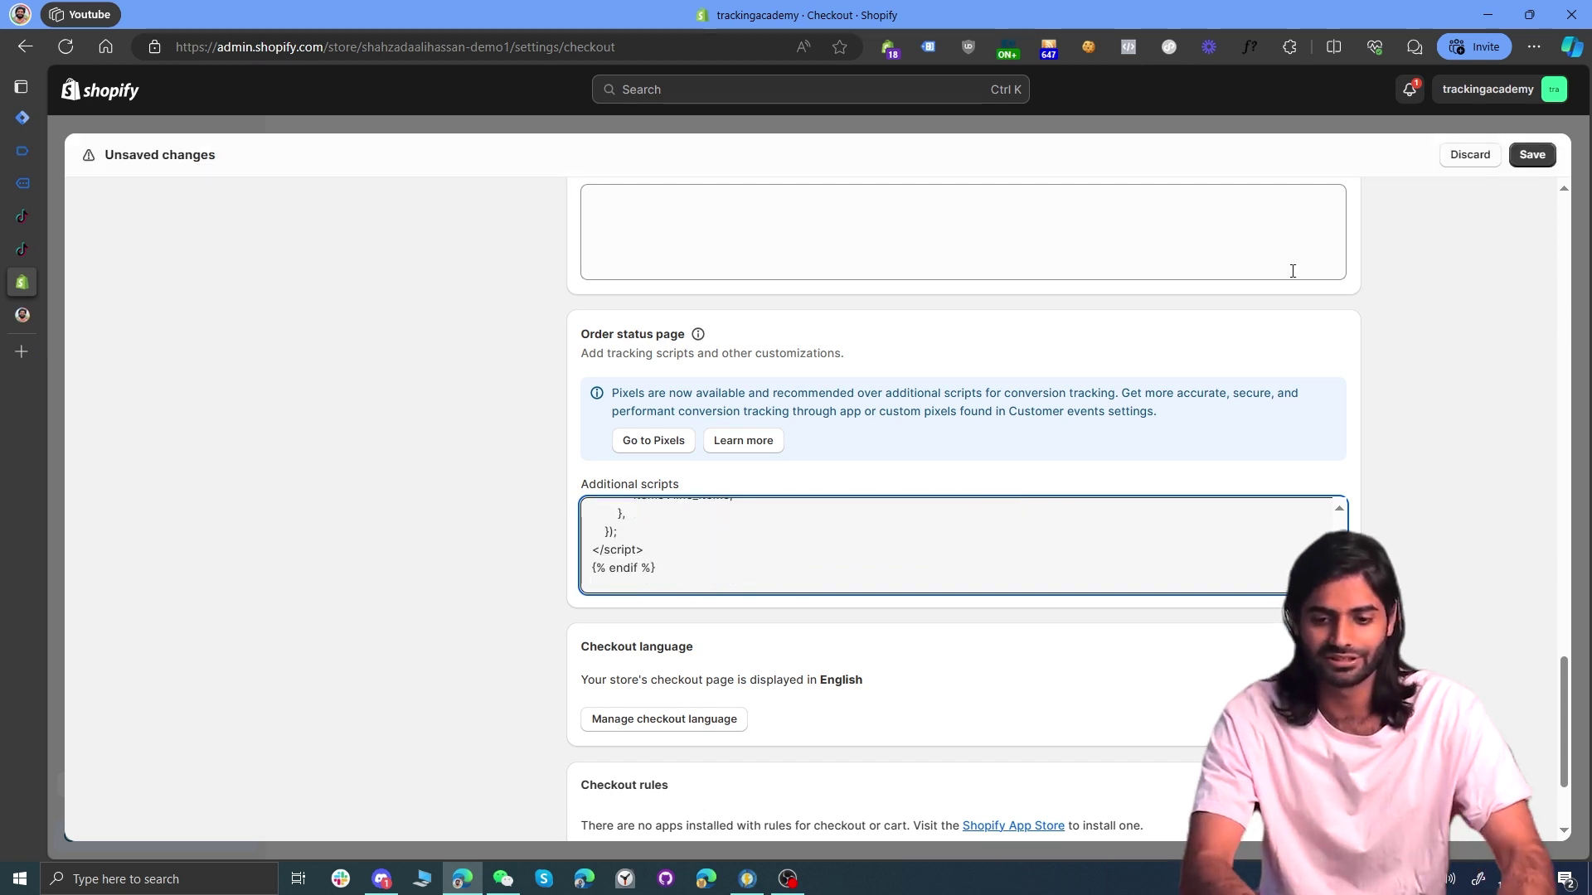
left_click(1535, 155)
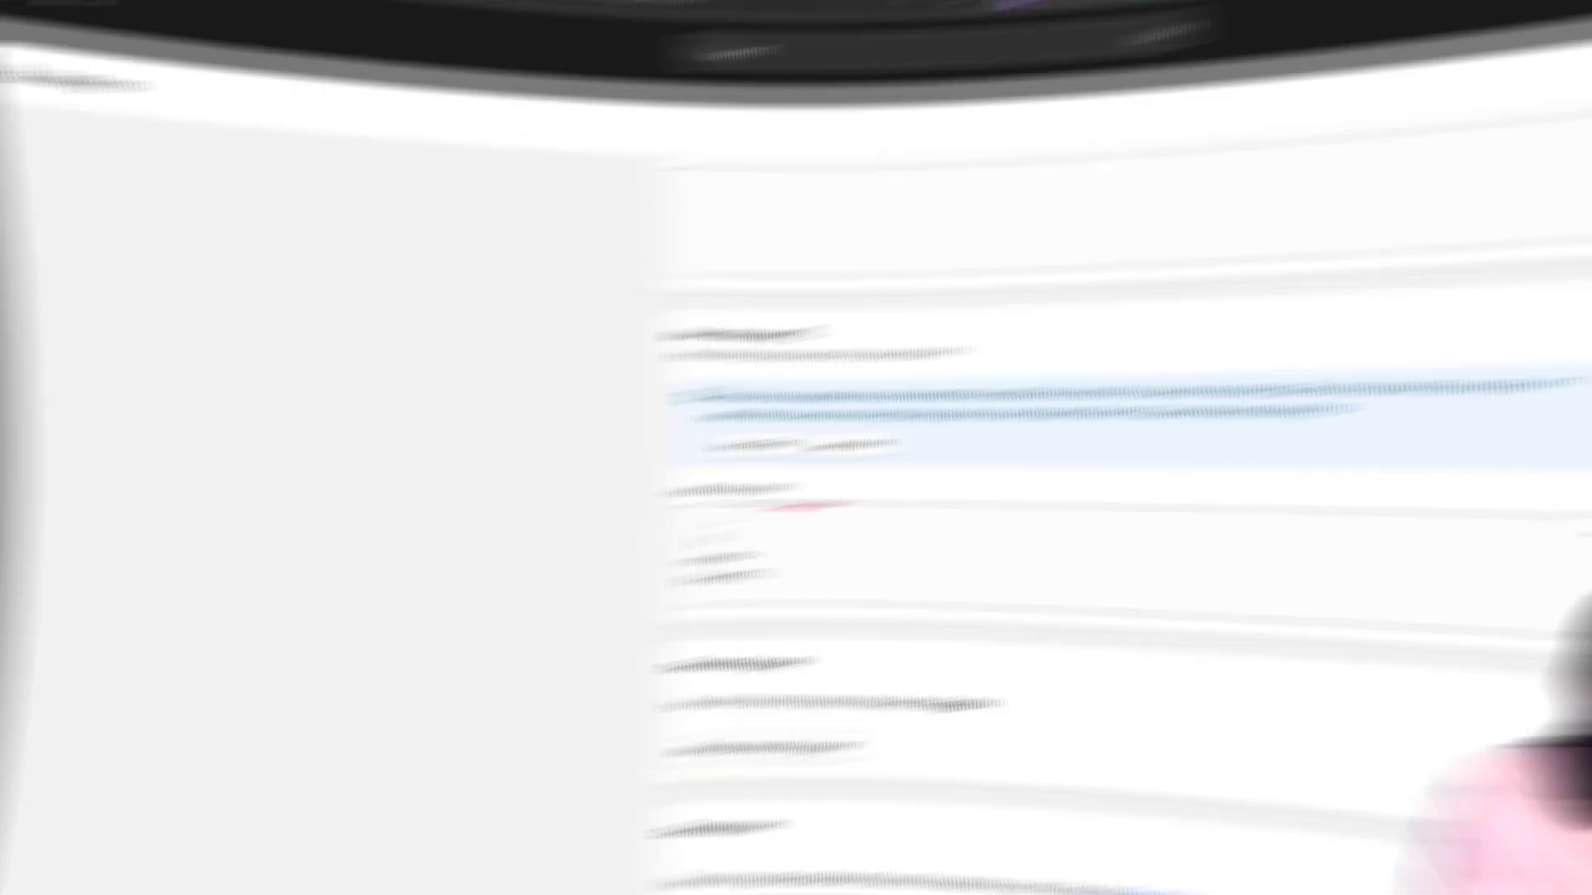
Step: Return to the Tag Manager workspace and open its empty Templates page
left_click(28, 108)
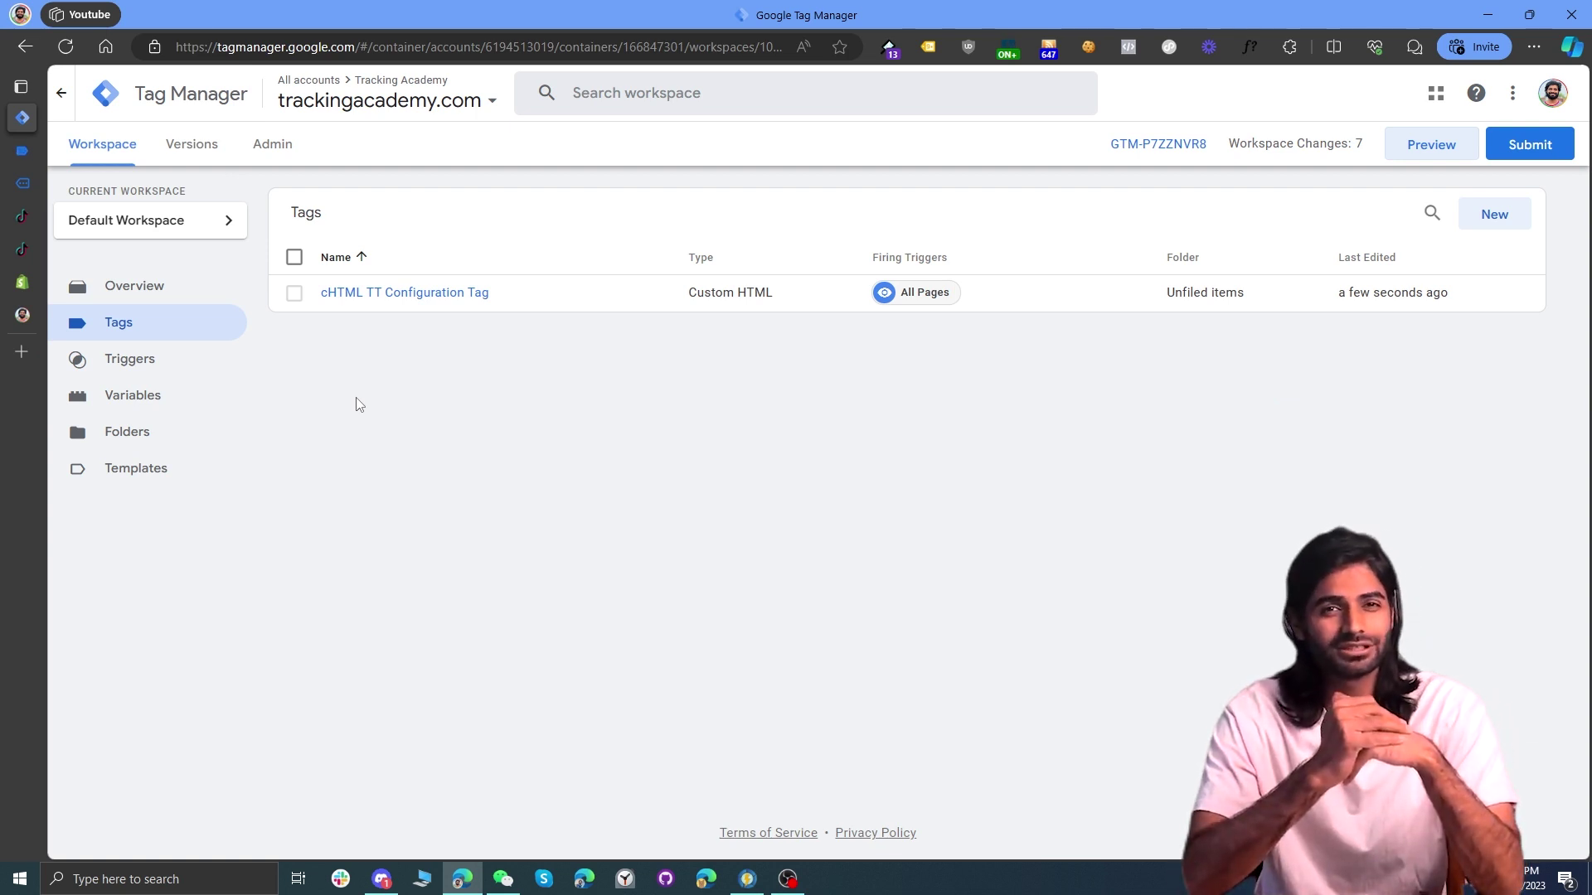
left_click(117, 486)
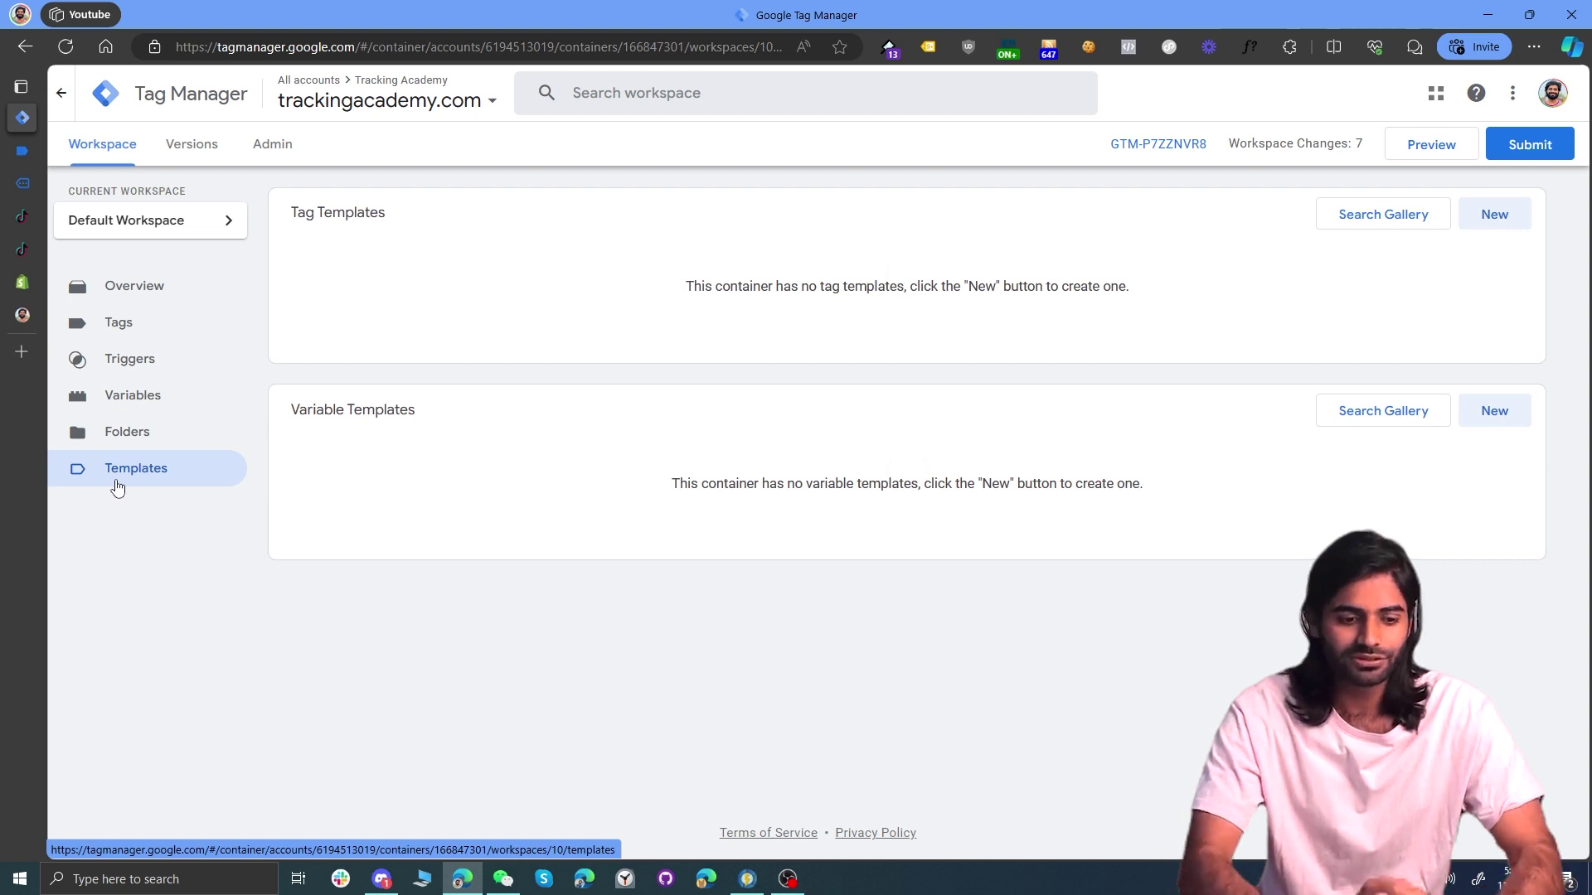
Step: Search the template gallery for 'tiktok' and add the TikTok Pixel community template to the workspace
left_click(1354, 222)
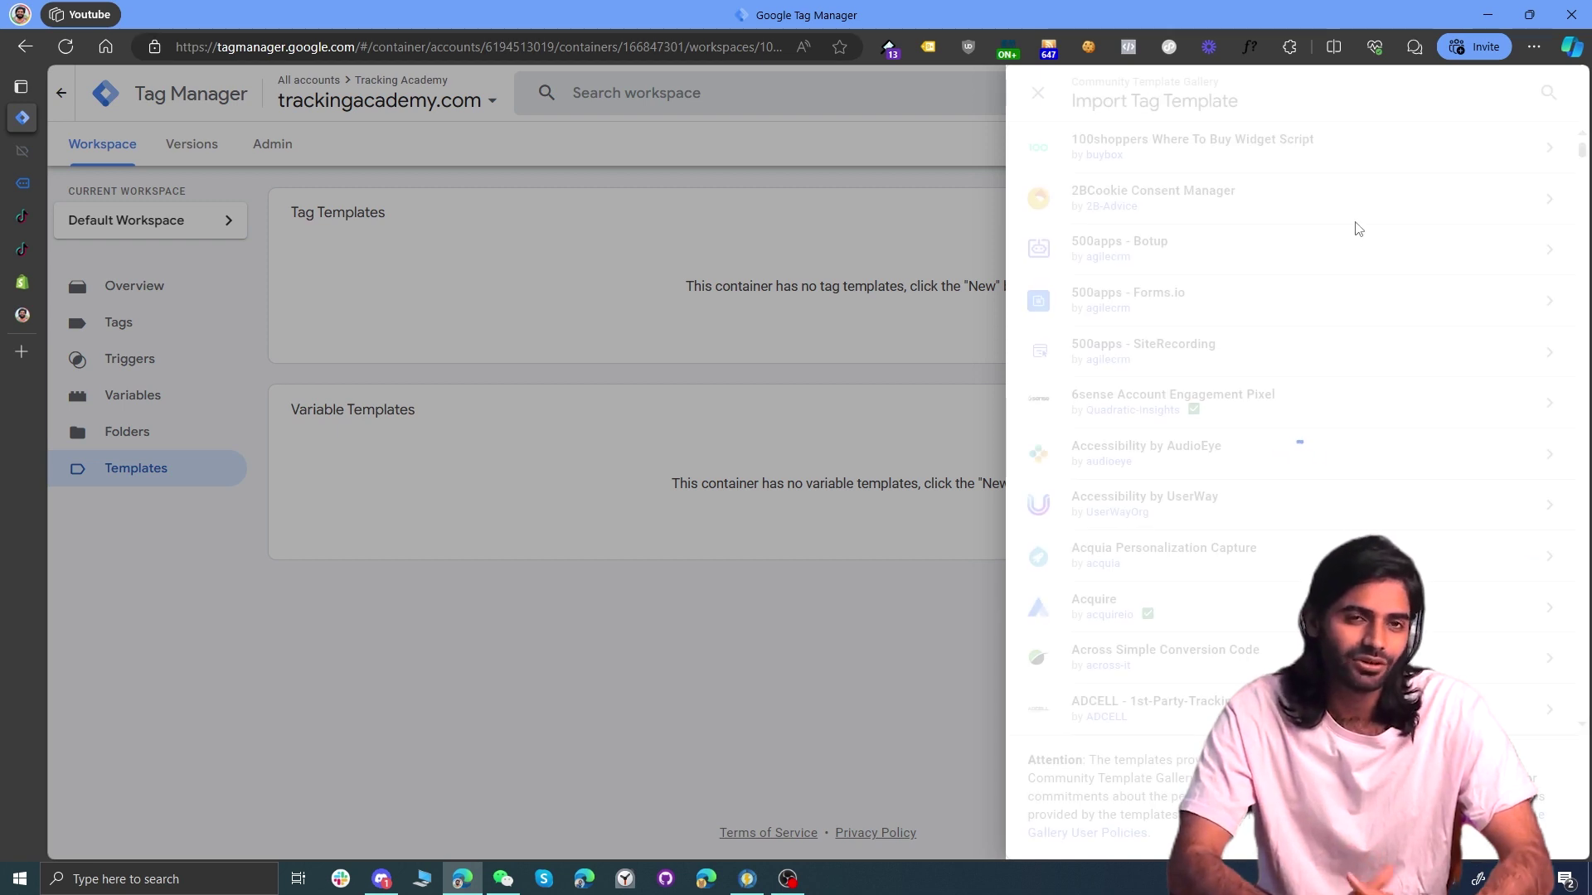
left_click(1548, 92)
type("tiktok")
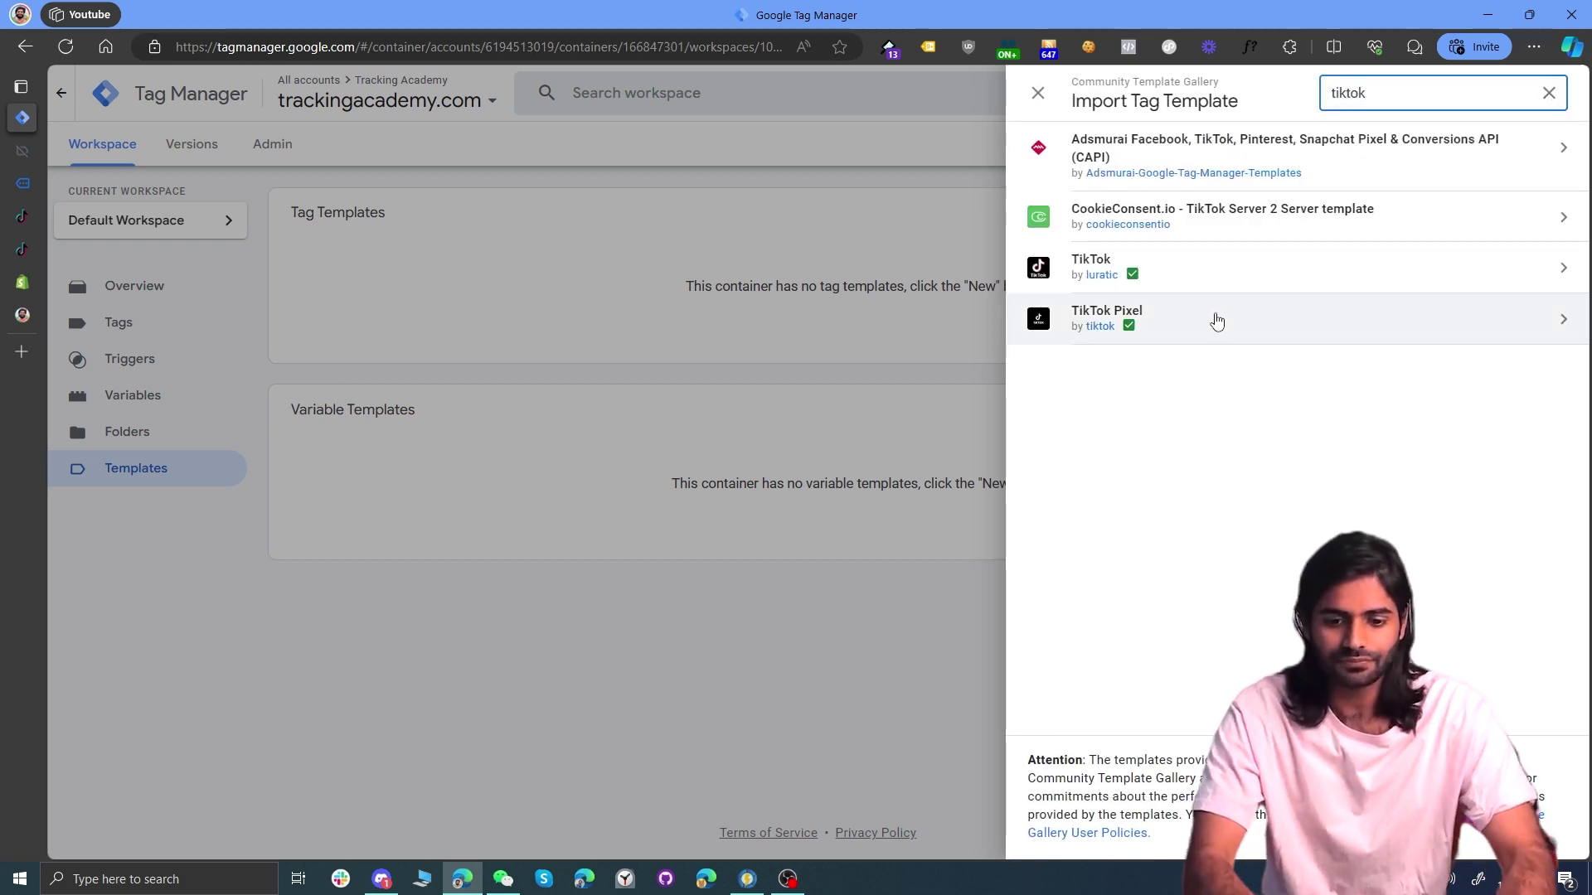
left_click(1211, 320)
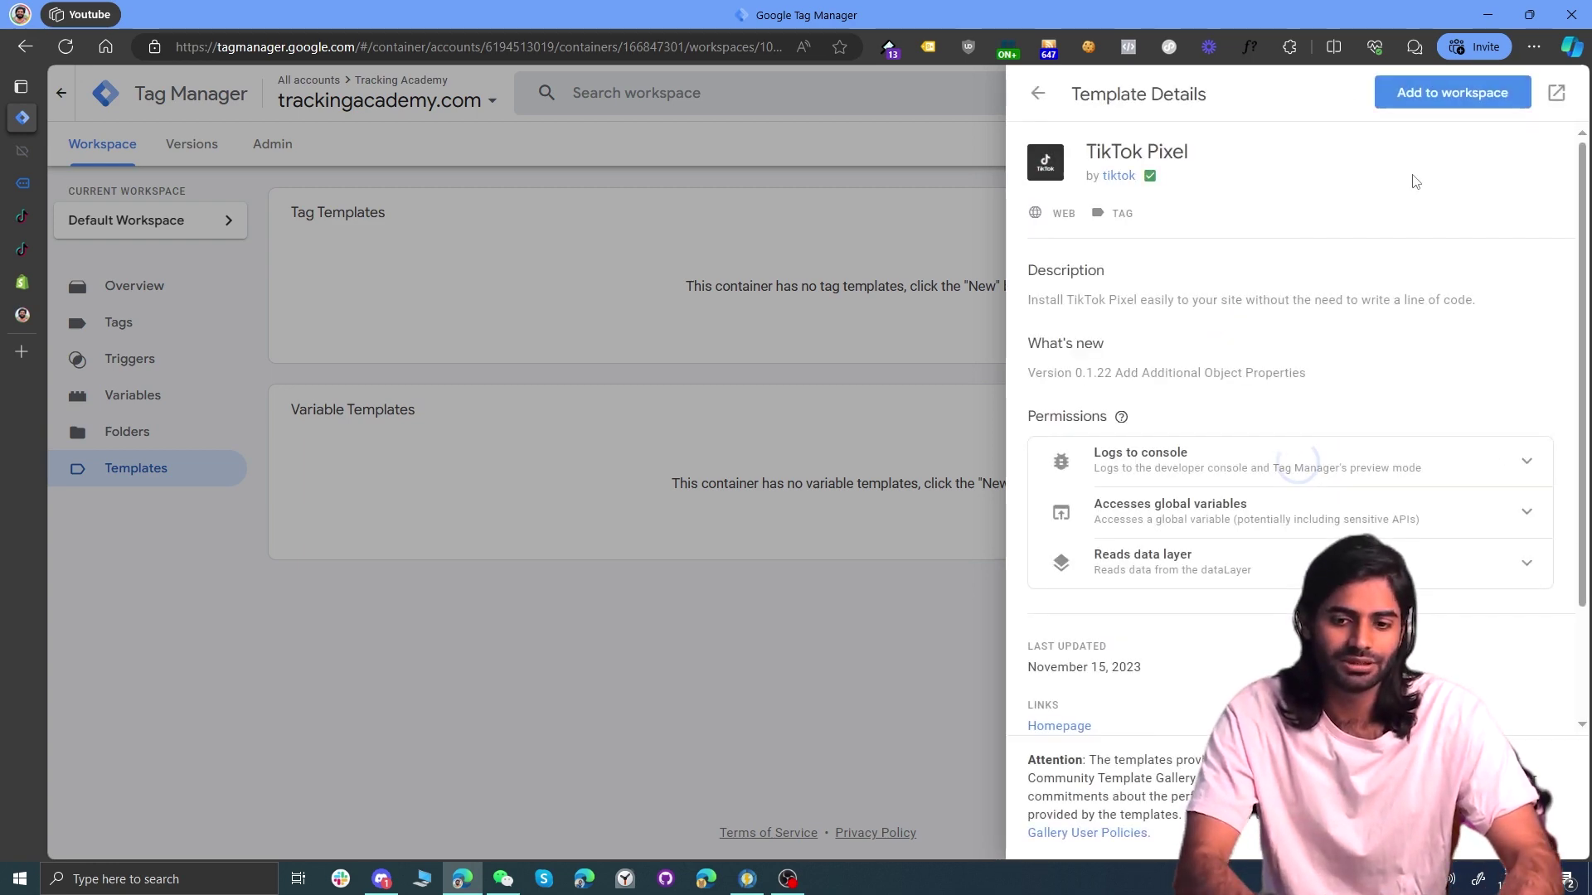
left_click(1445, 100)
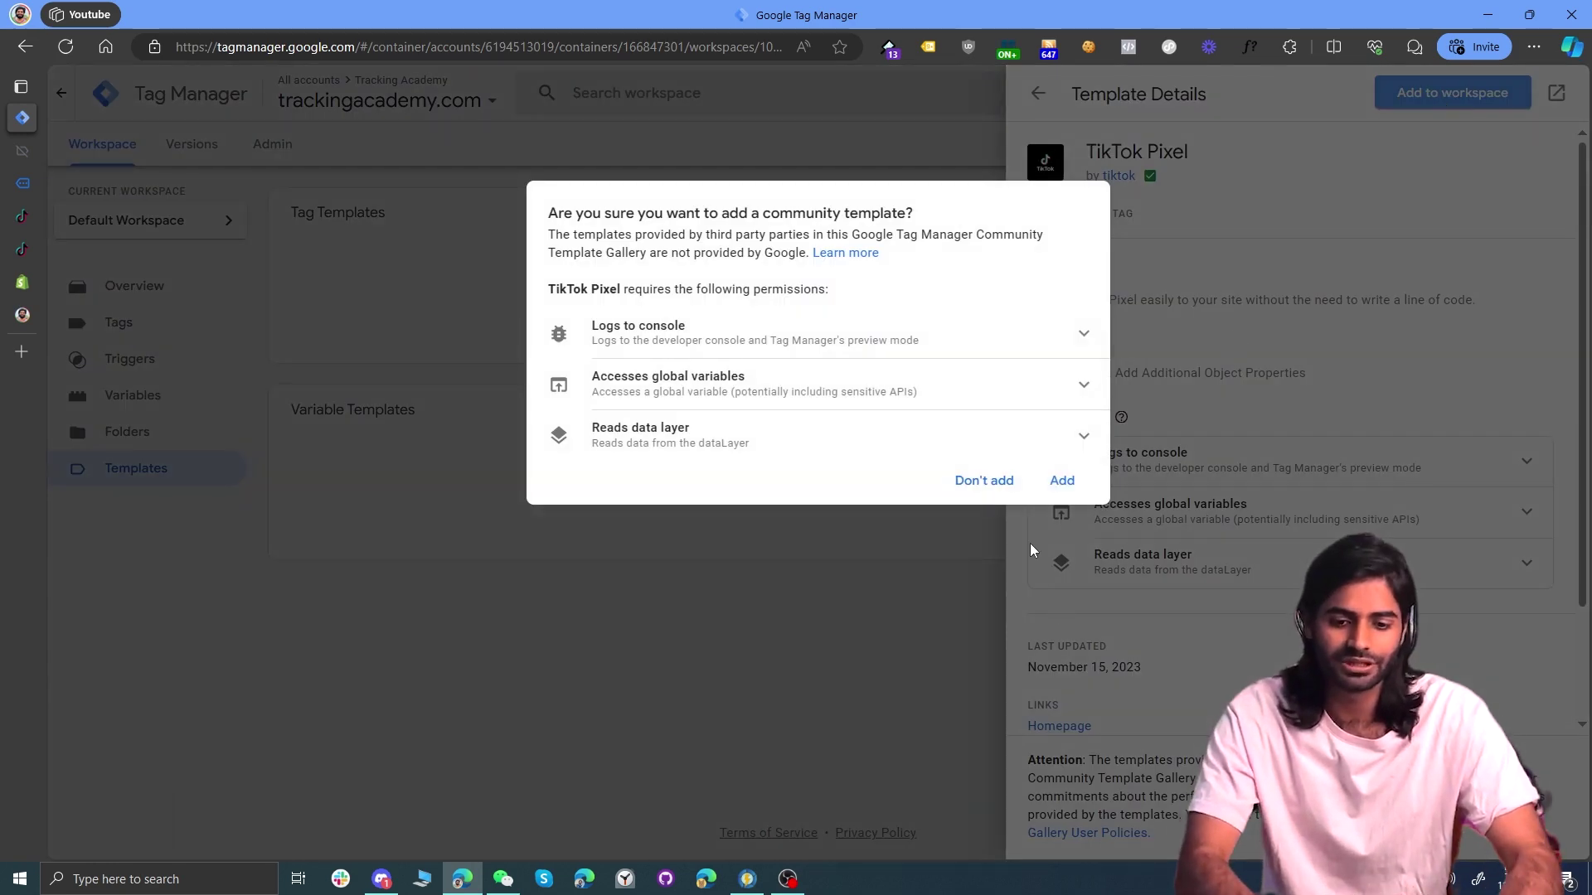
left_click(1059, 493)
left_click(126, 322)
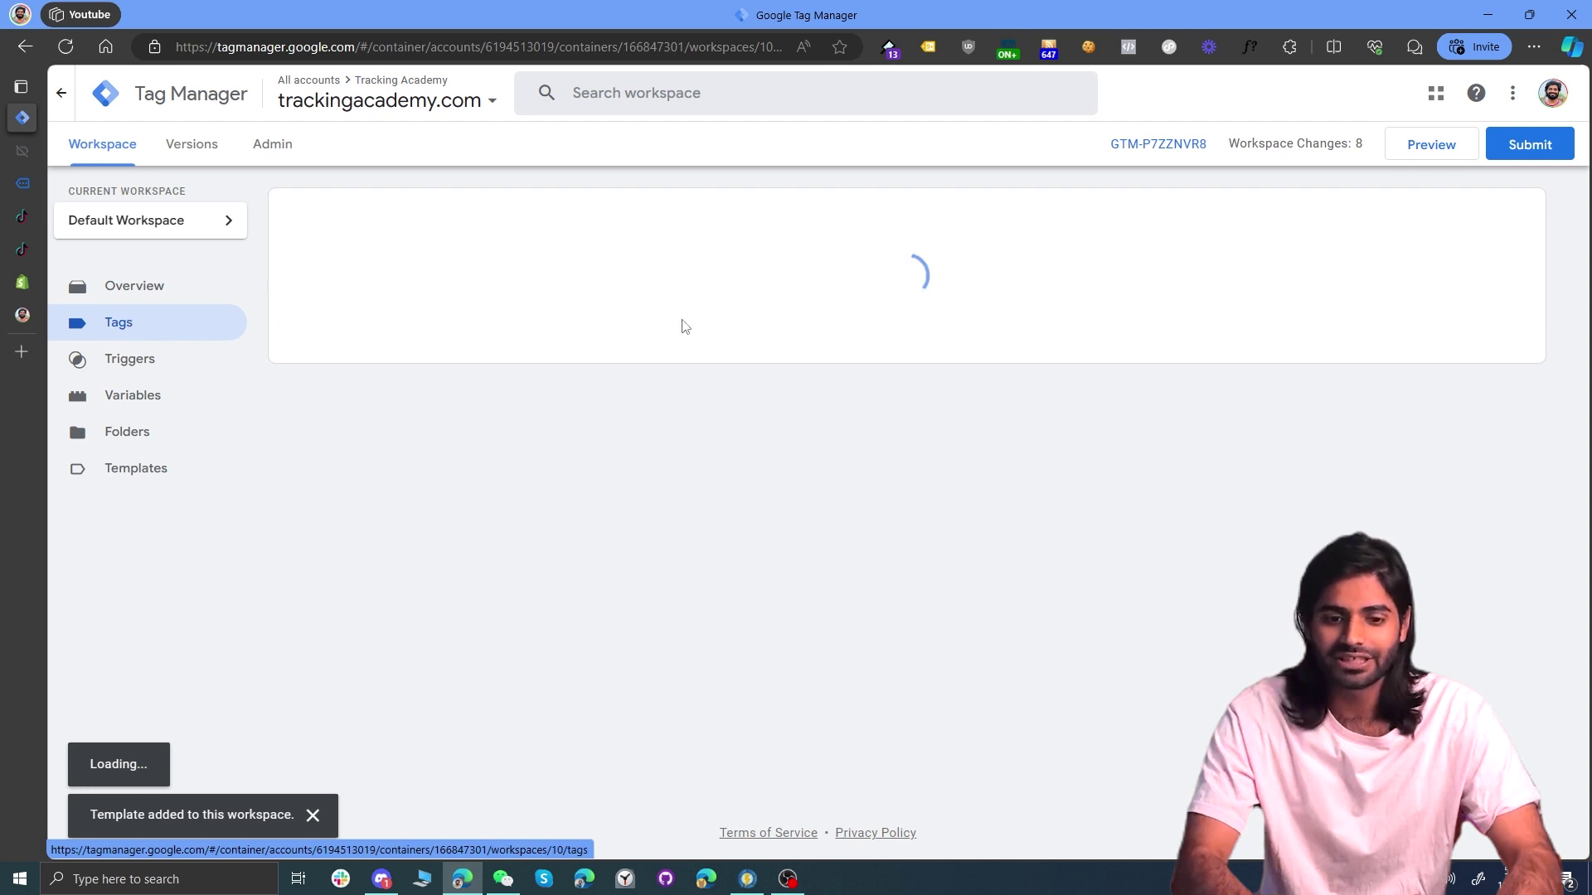
Step: Start a new tag with a new Custom Event trigger, then bring up the GA4 purchase blog post
left_click(1495, 215)
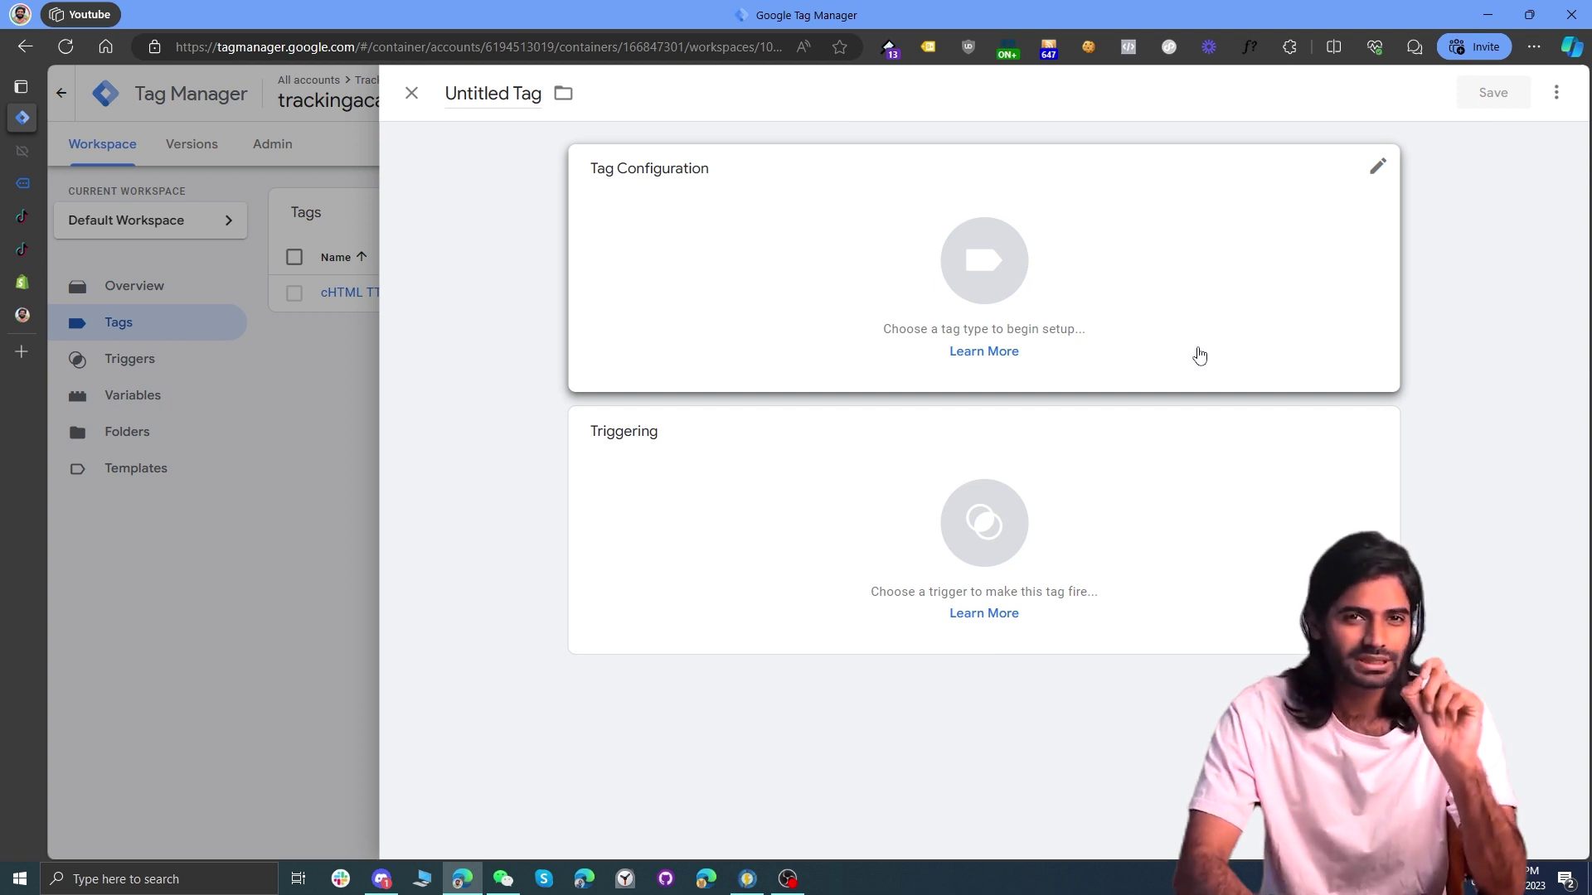
left_click(1194, 485)
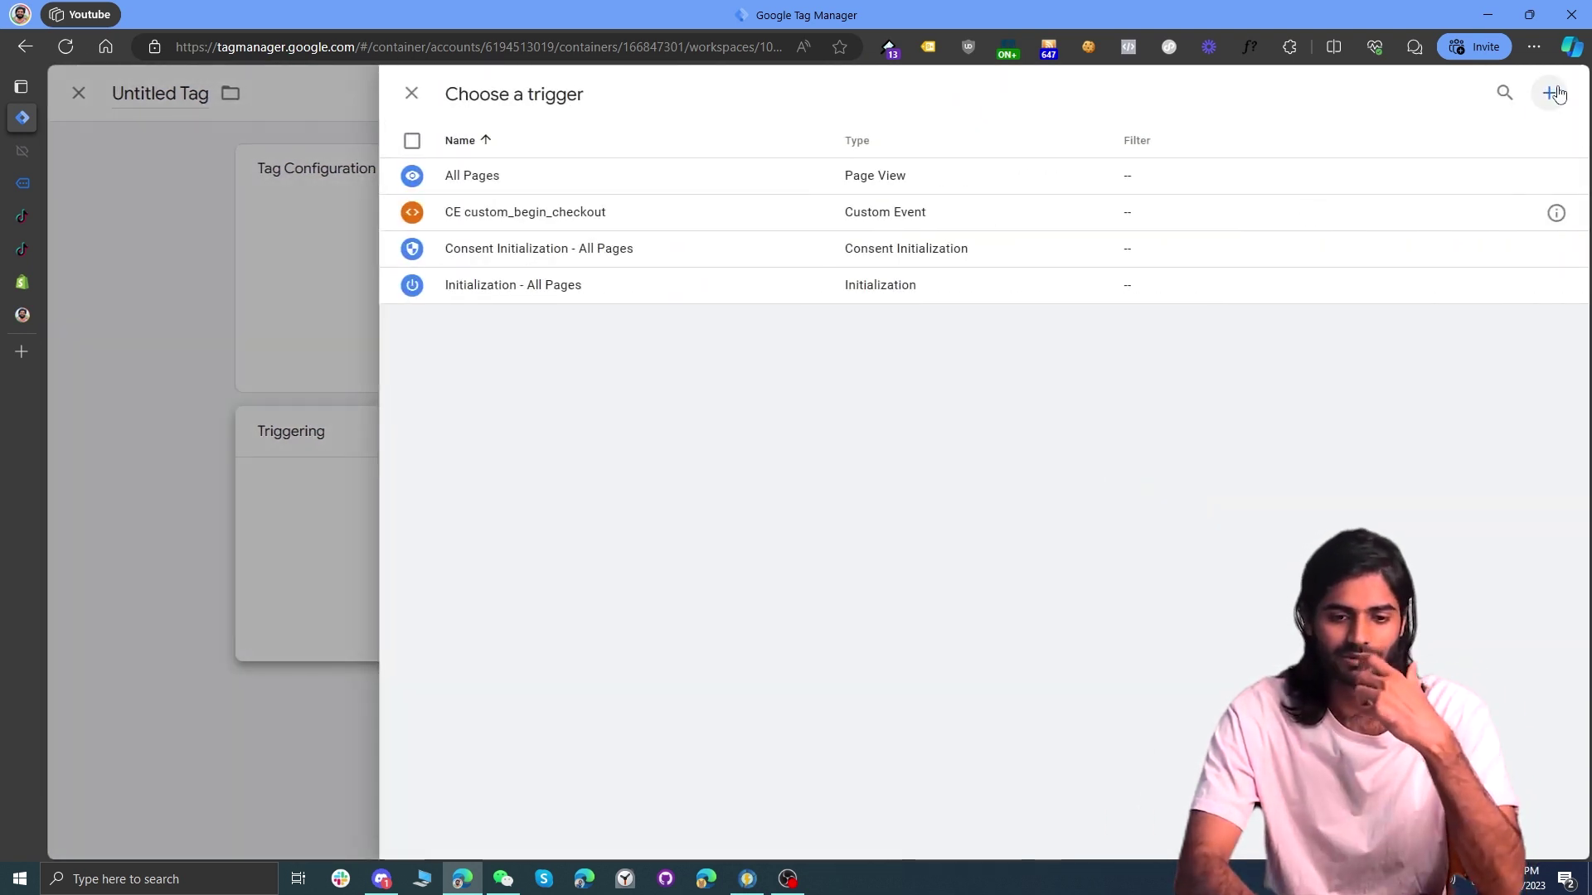
left_click(1557, 93)
left_click(1144, 231)
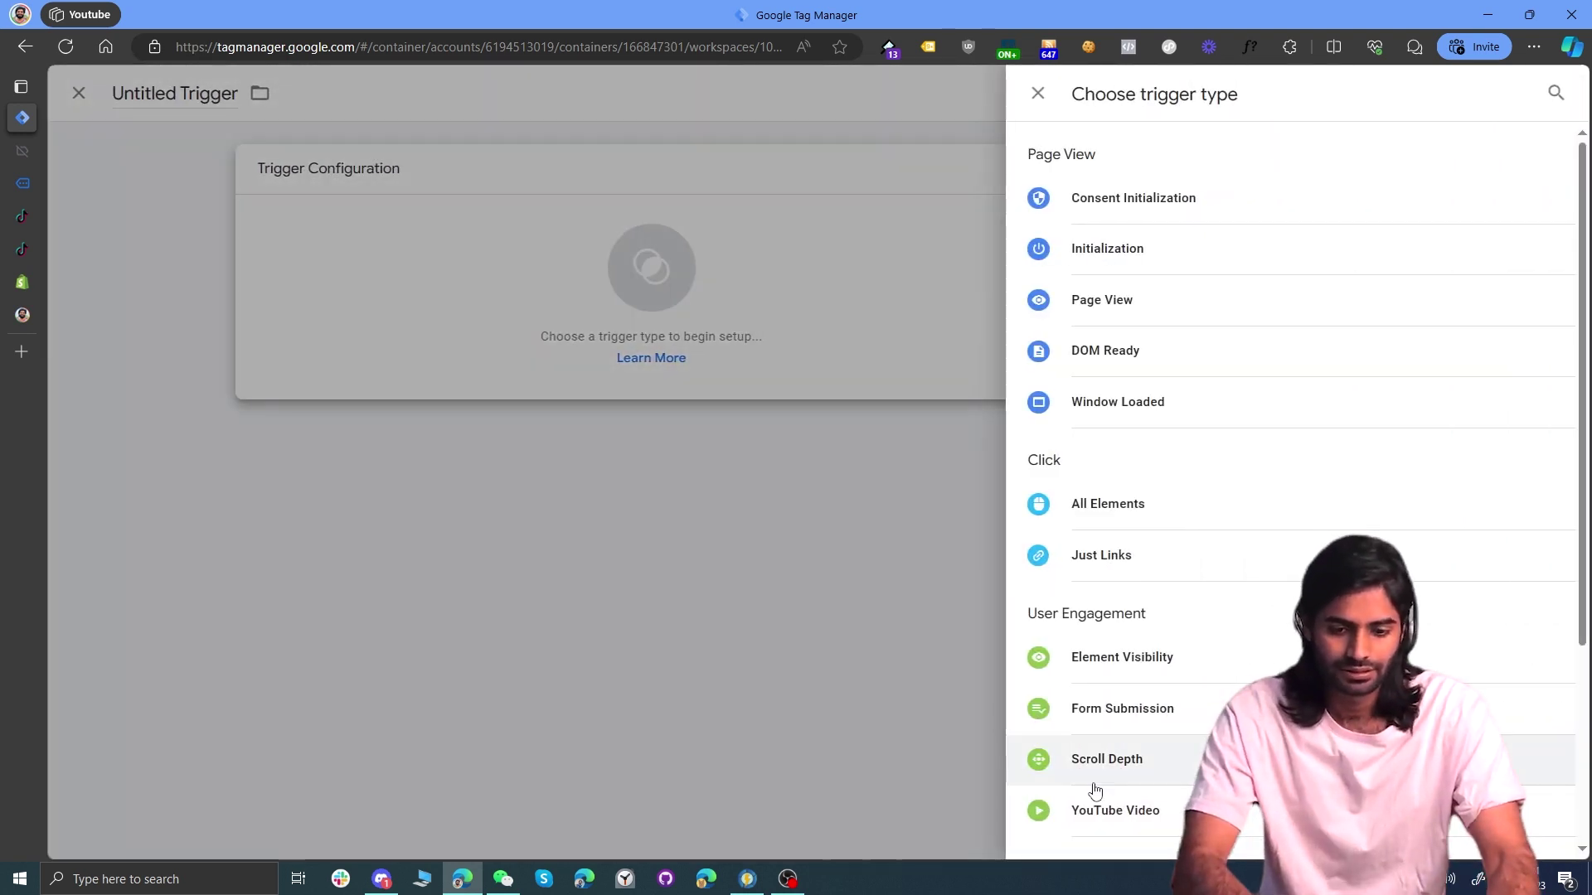
scroll(1095, 790, "down", 3)
left_click(1099, 645)
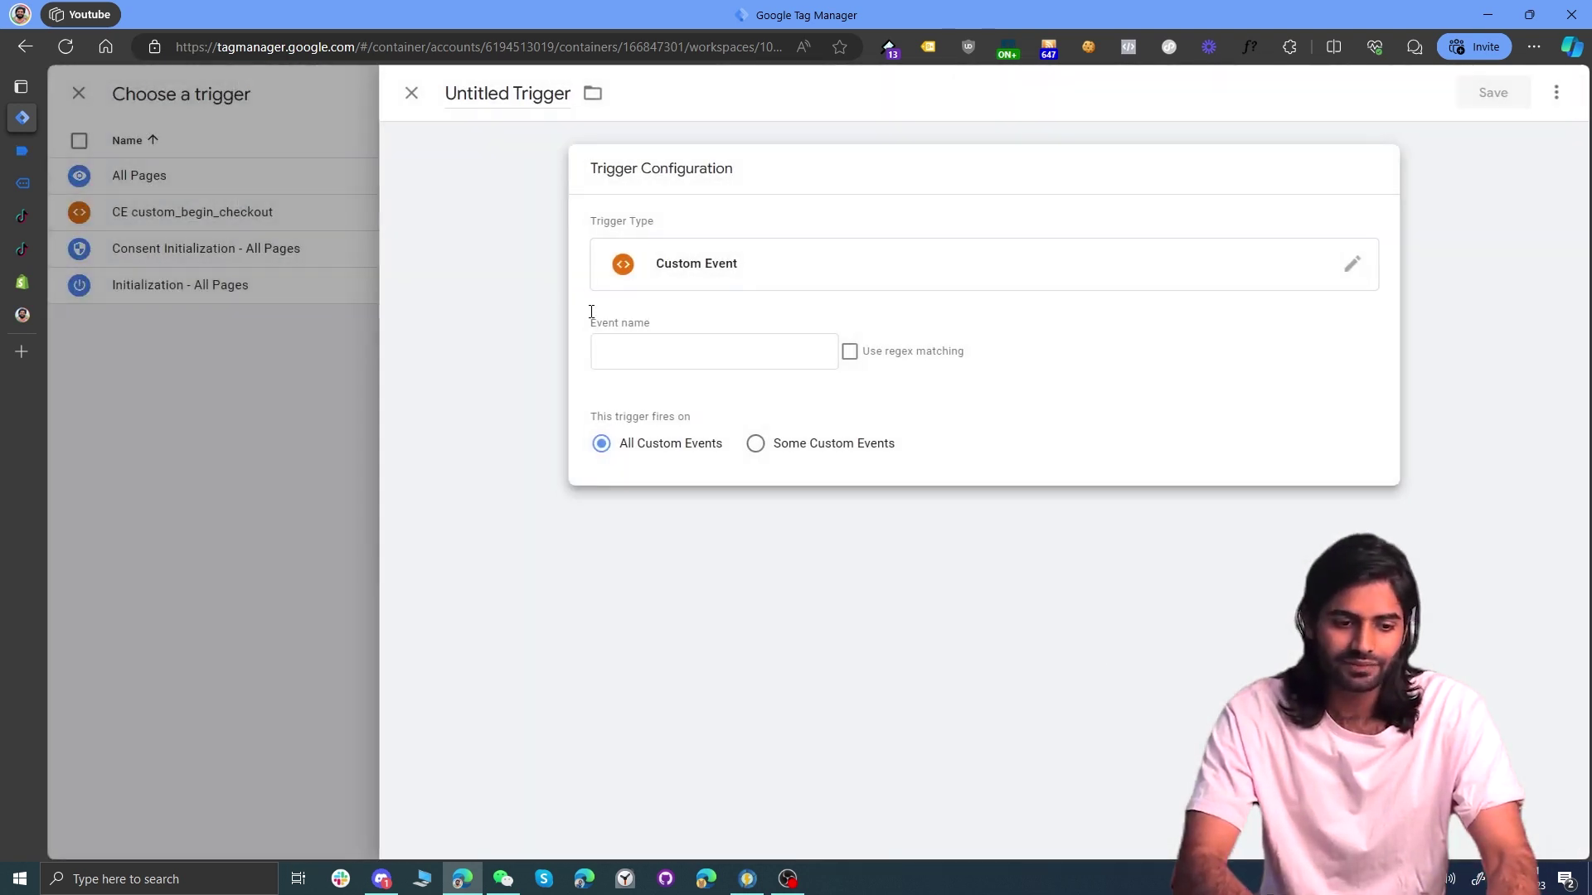
mouse_move(6, 315)
left_click(82, 320)
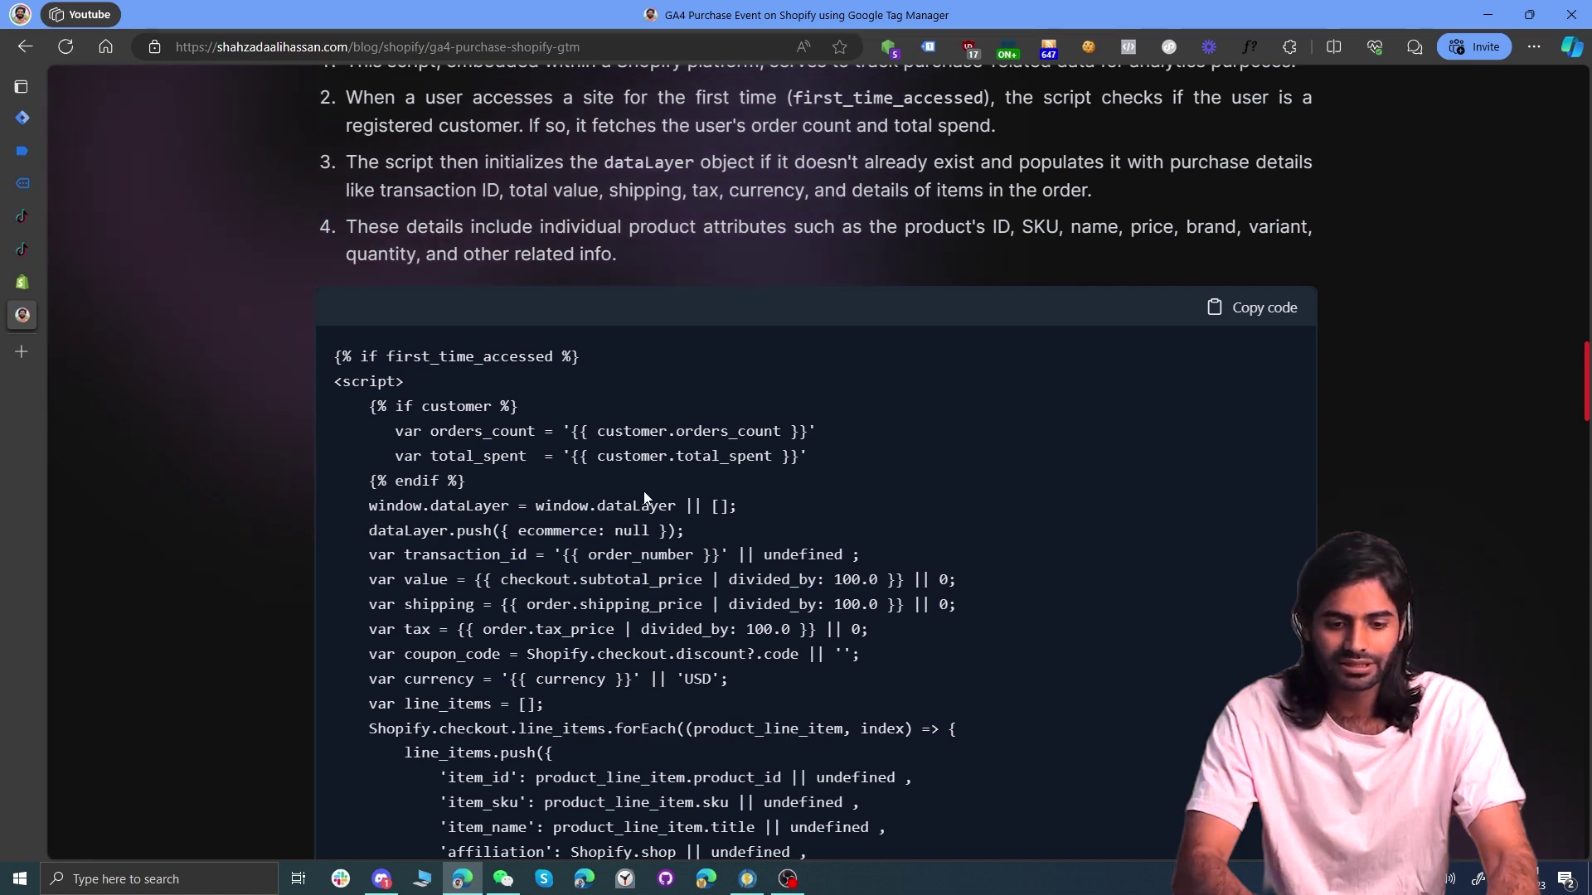
Step: Copy the custom_purchase event name from the blog's dataLayer.push code, then return to the trigger editor
scroll(816, 464, "down", 6)
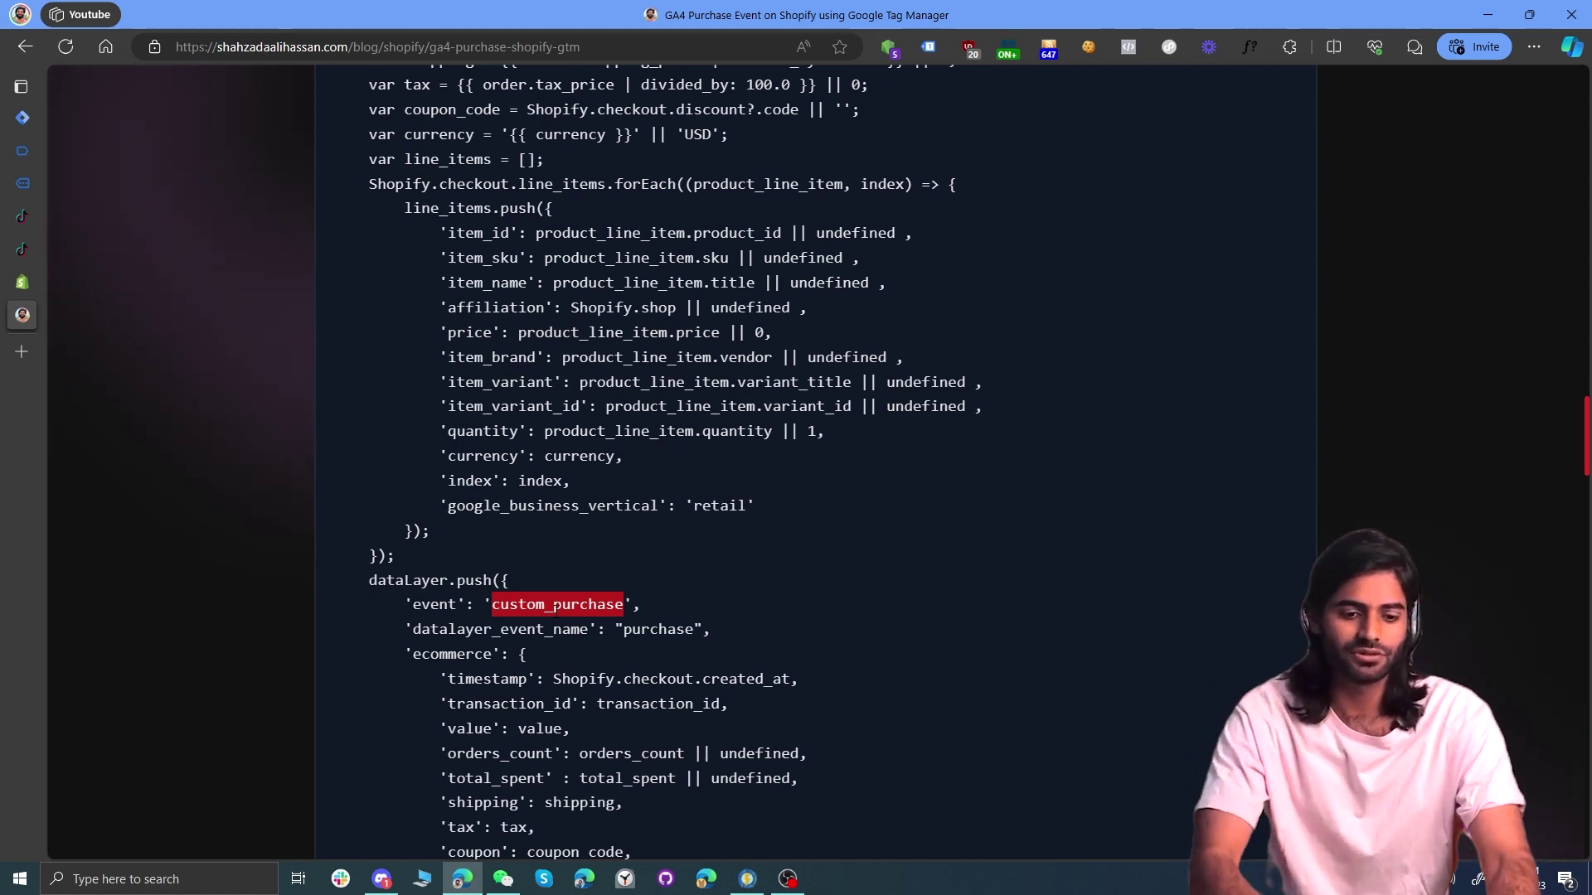
right_click(552, 611)
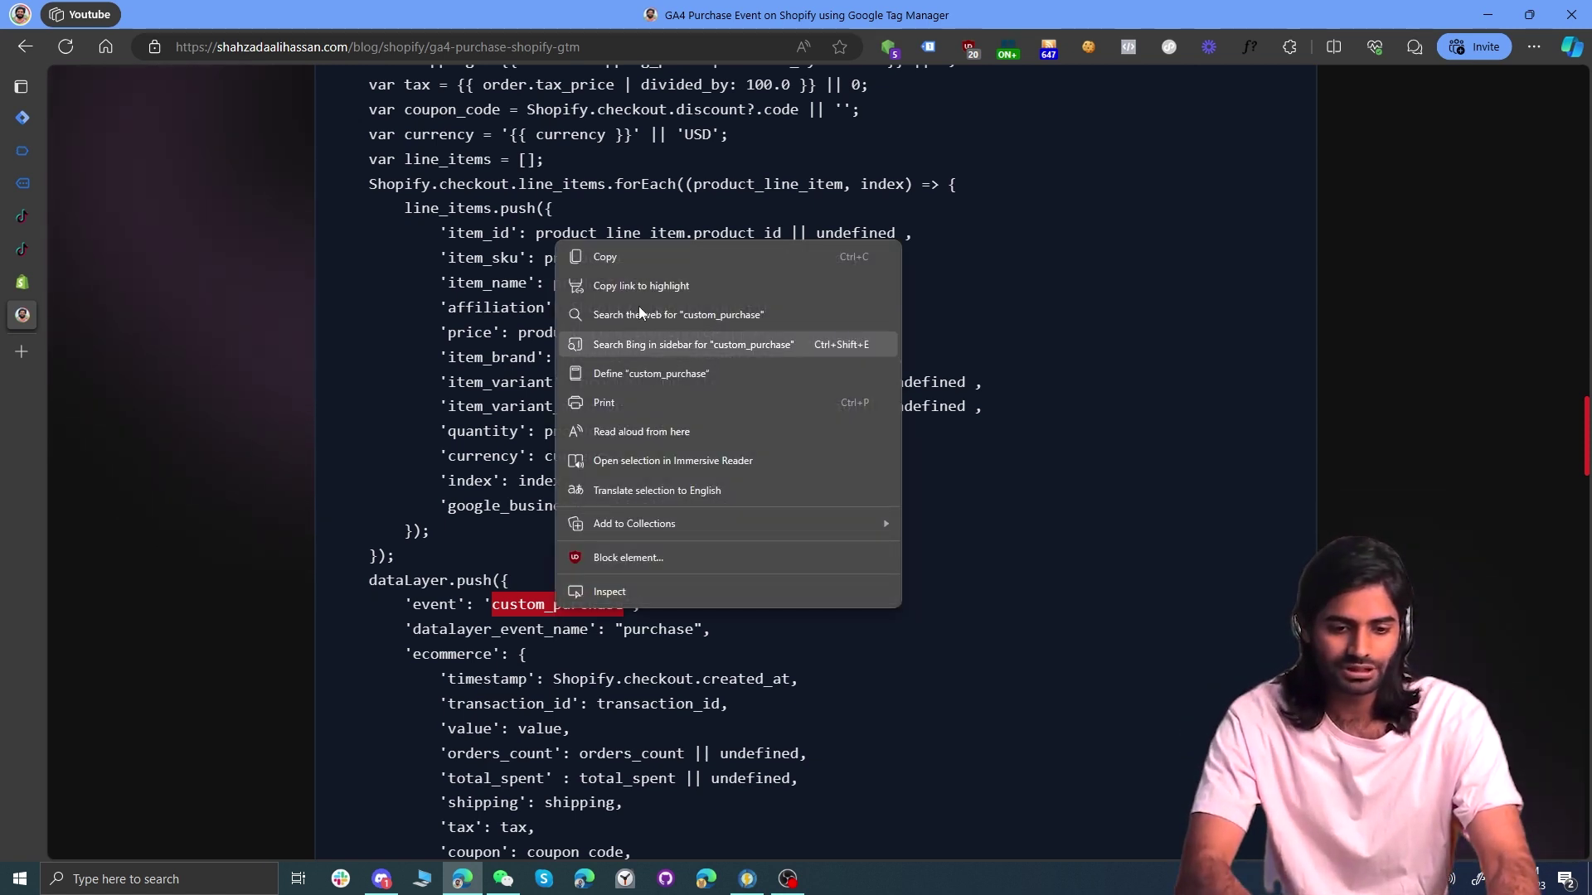
left_click(619, 256)
left_click(22, 117)
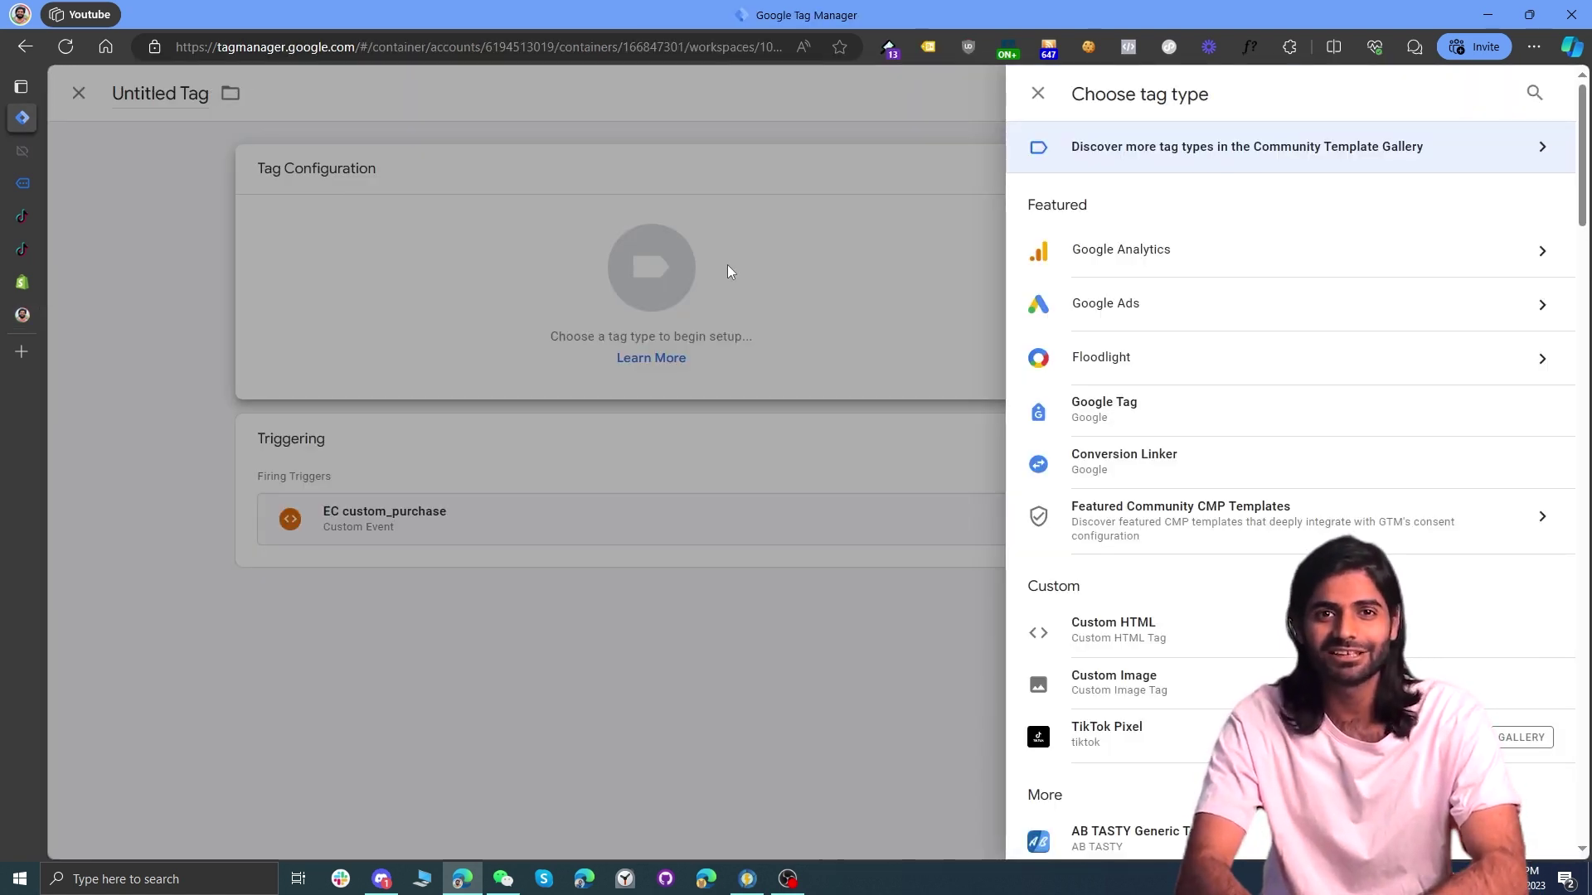
Step: Set the TikTok Pixel tag's Pixel ID to {{TT Pixel ID}}, with CompletePayment as the trigger event
scroll(1180, 473, "down", 2)
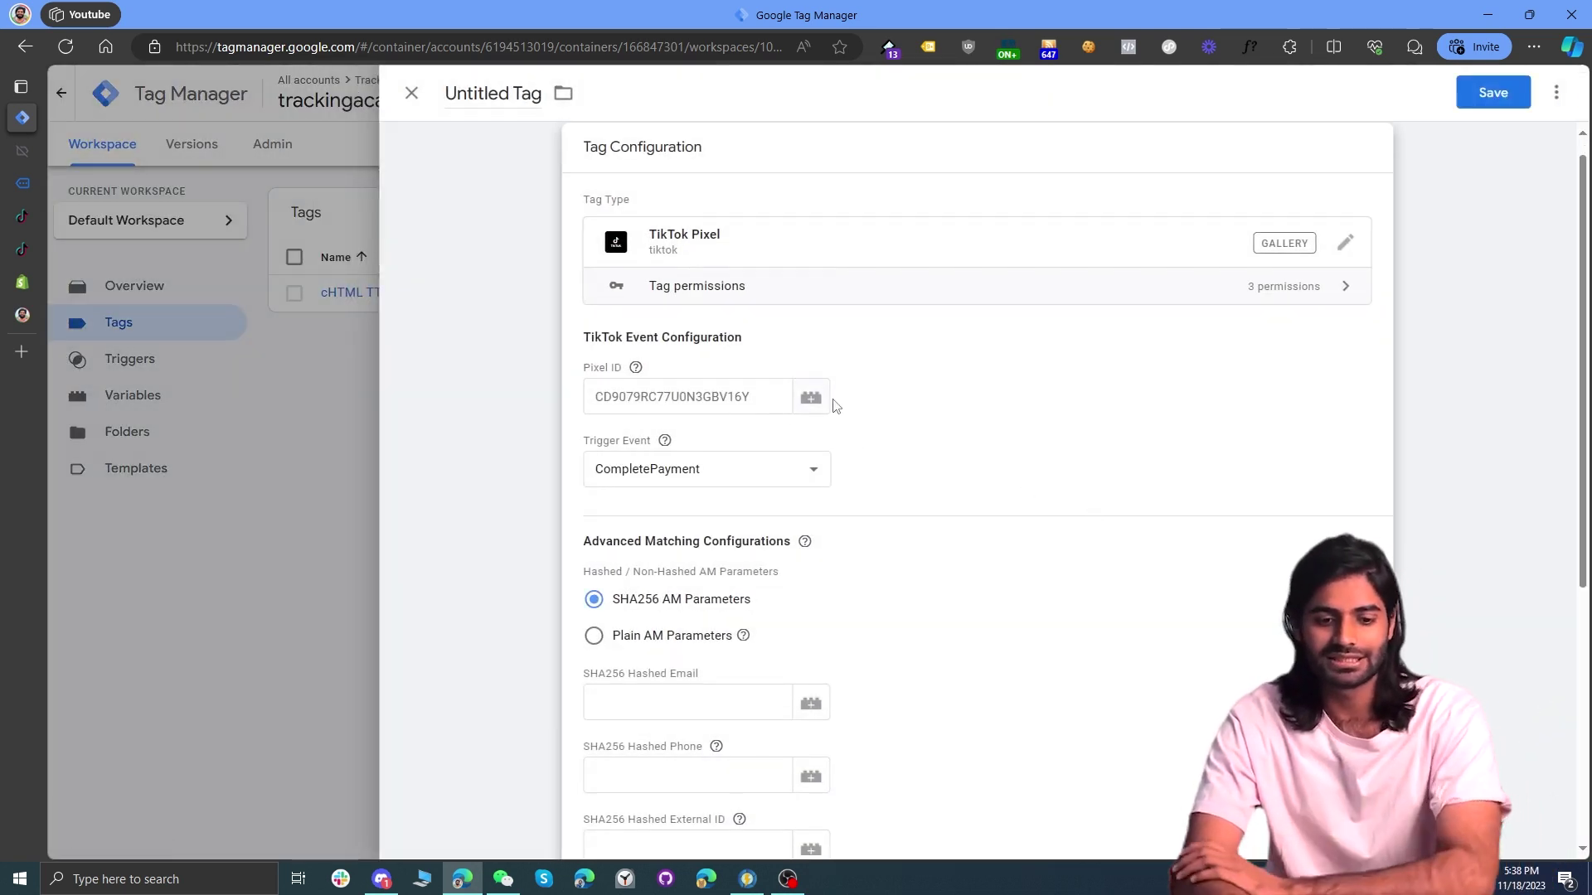
left_click(816, 403)
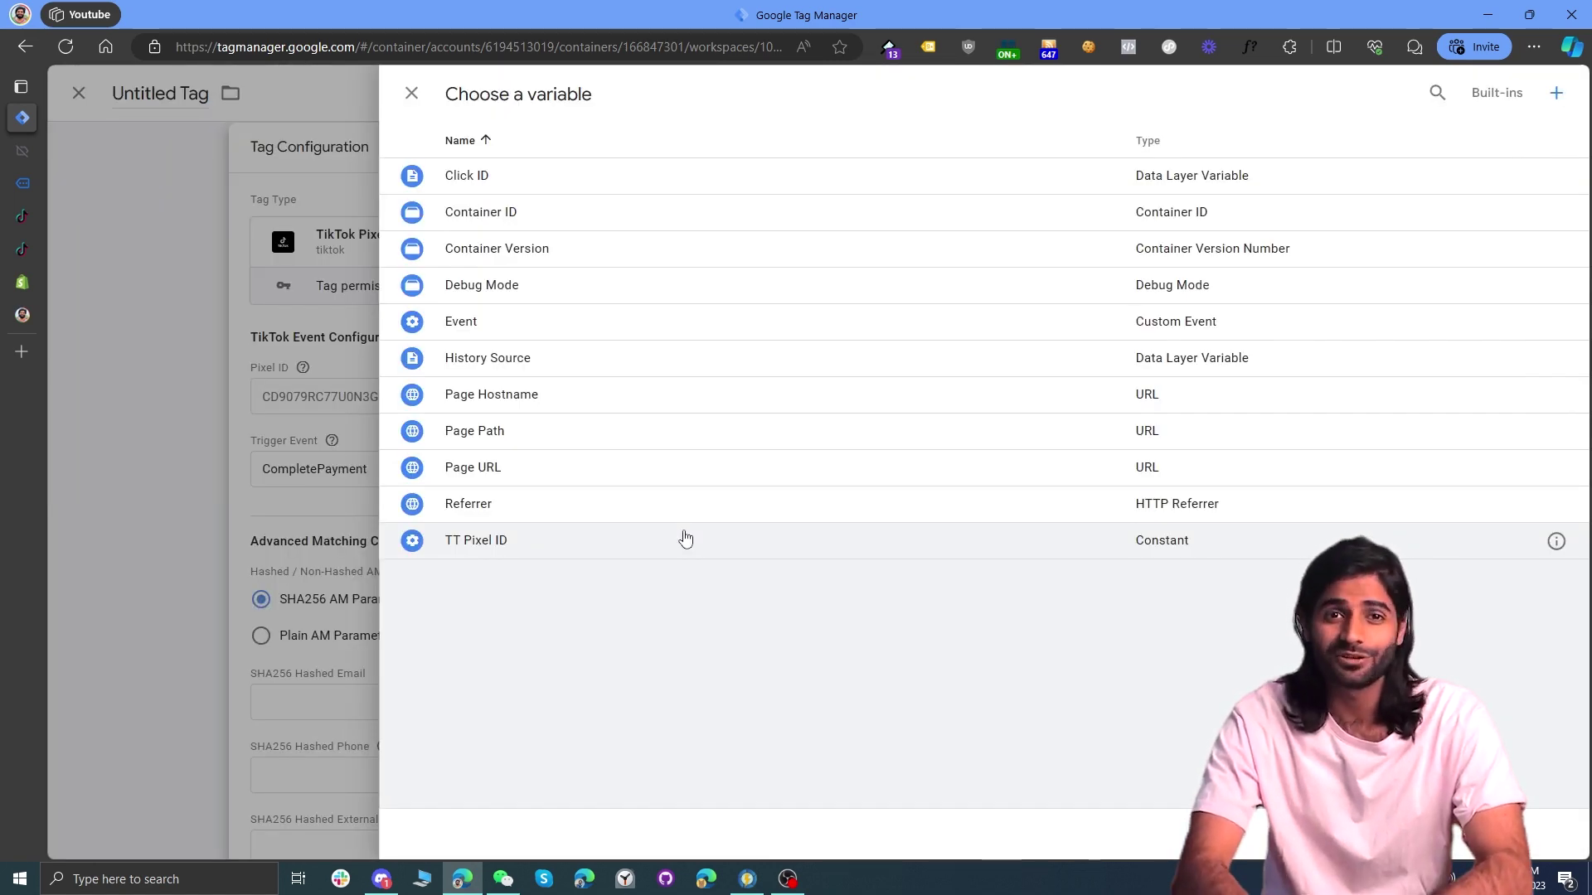
left_click(685, 539)
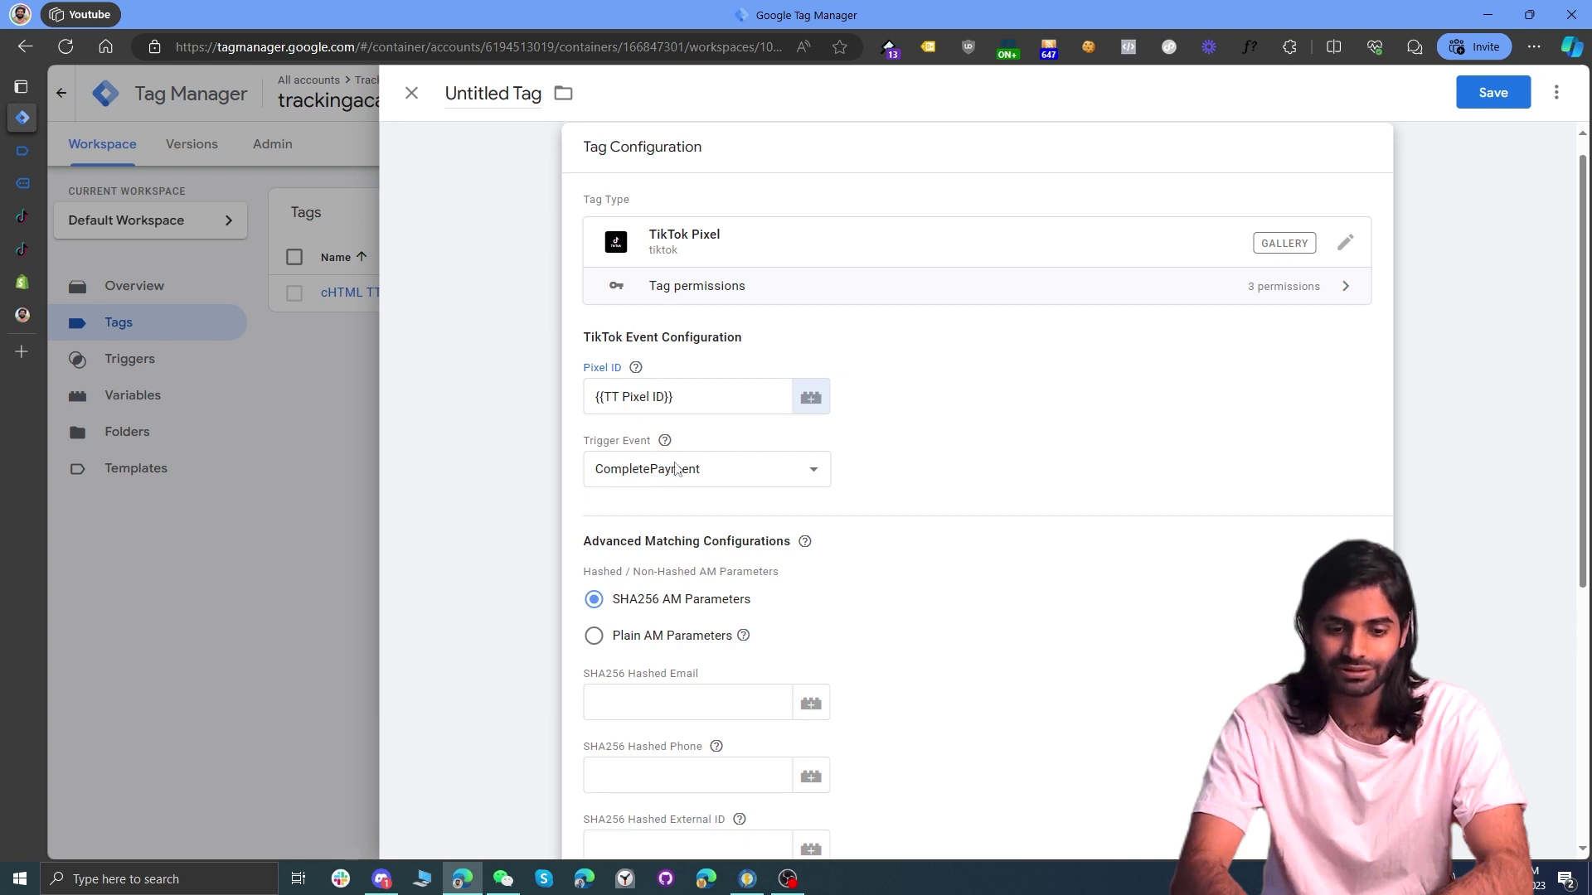
scroll(664, 478, "down", 3)
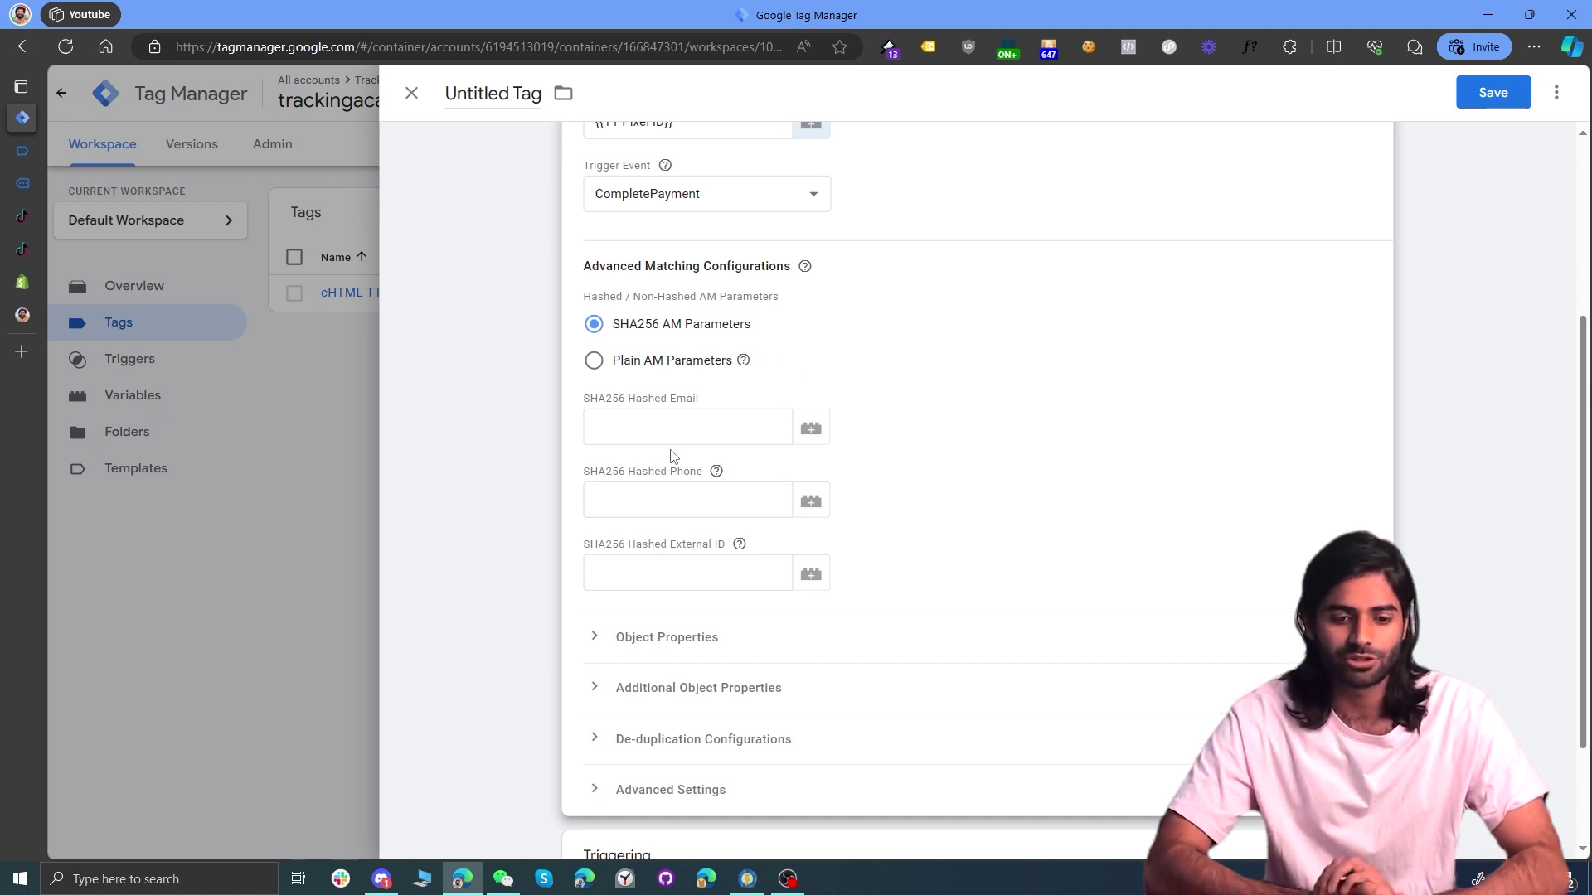
Step: Choose Plain AM Parameters and map Email to a new 'DLV user_data.email' Data Layer Variable
left_click(635, 368)
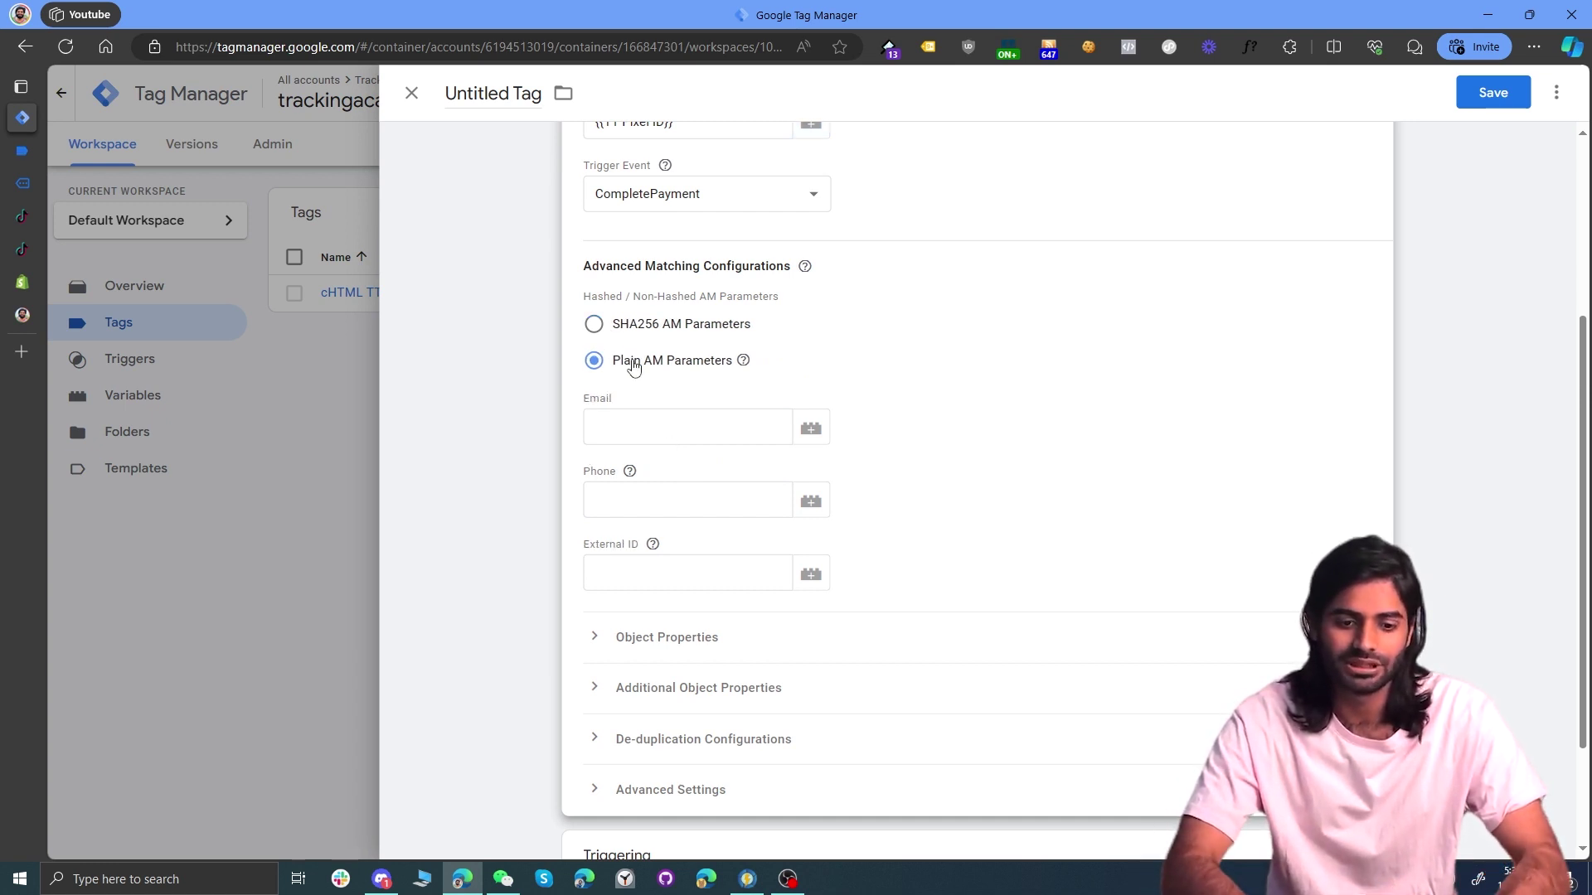
left_click(811, 428)
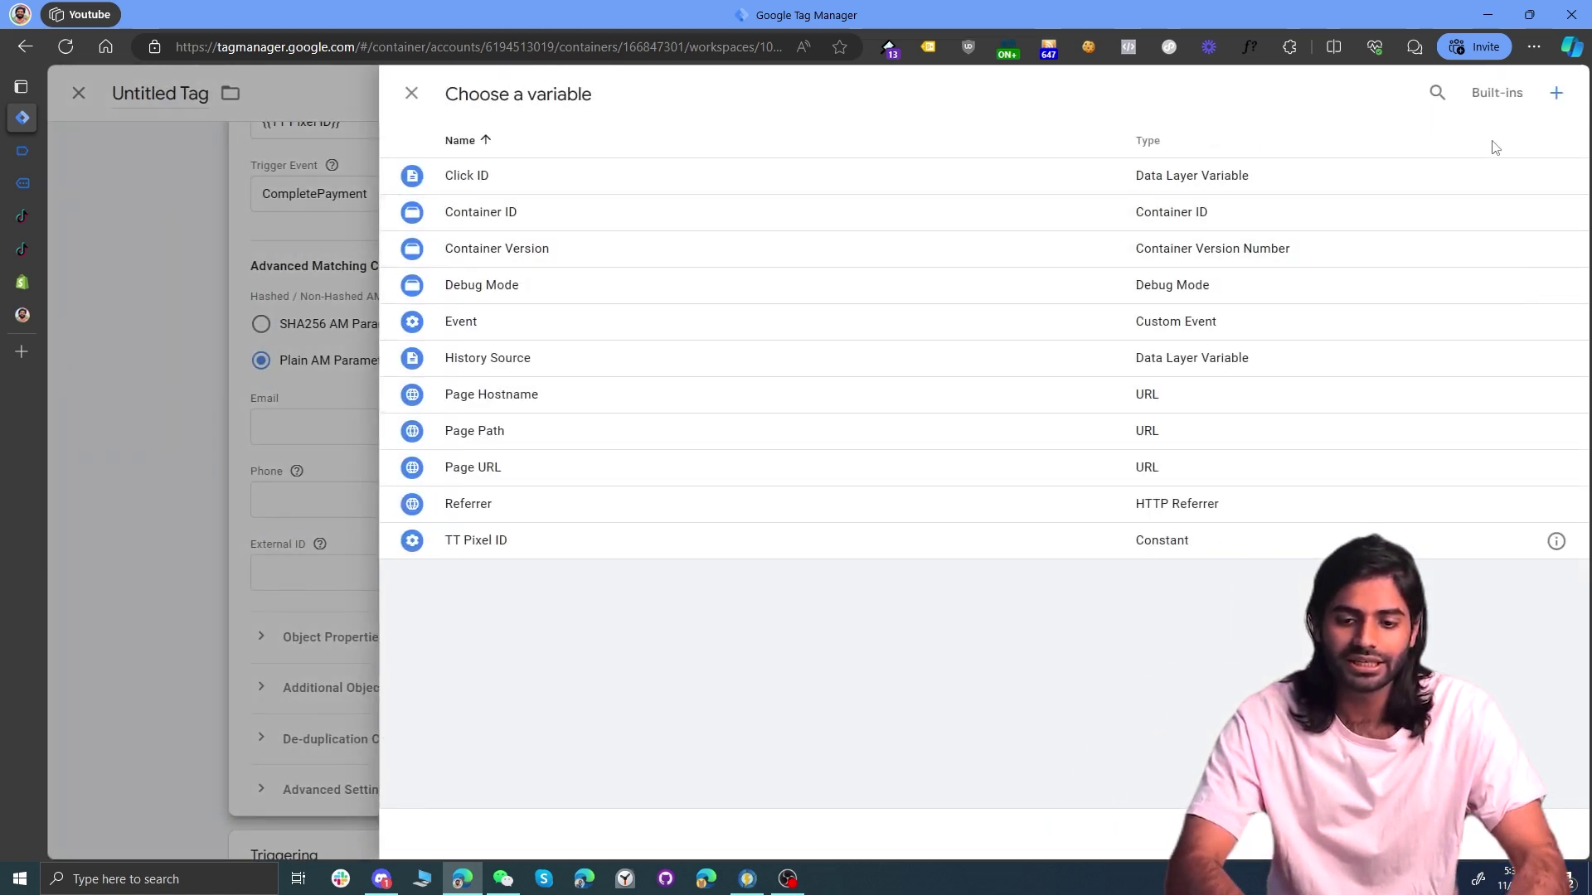
left_click(1555, 106)
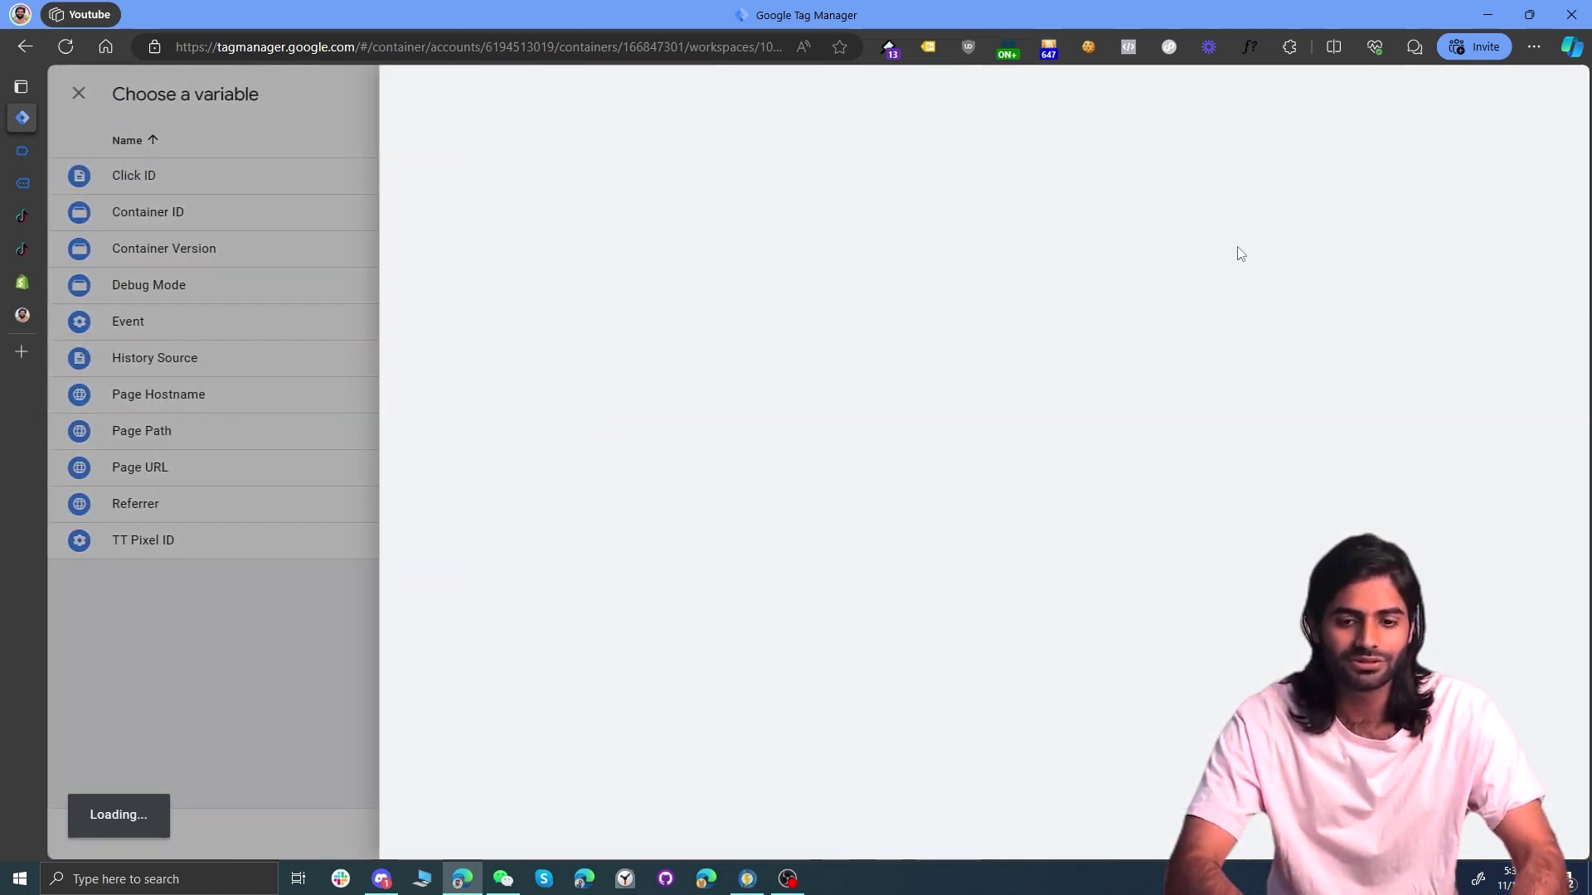
left_click(1196, 276)
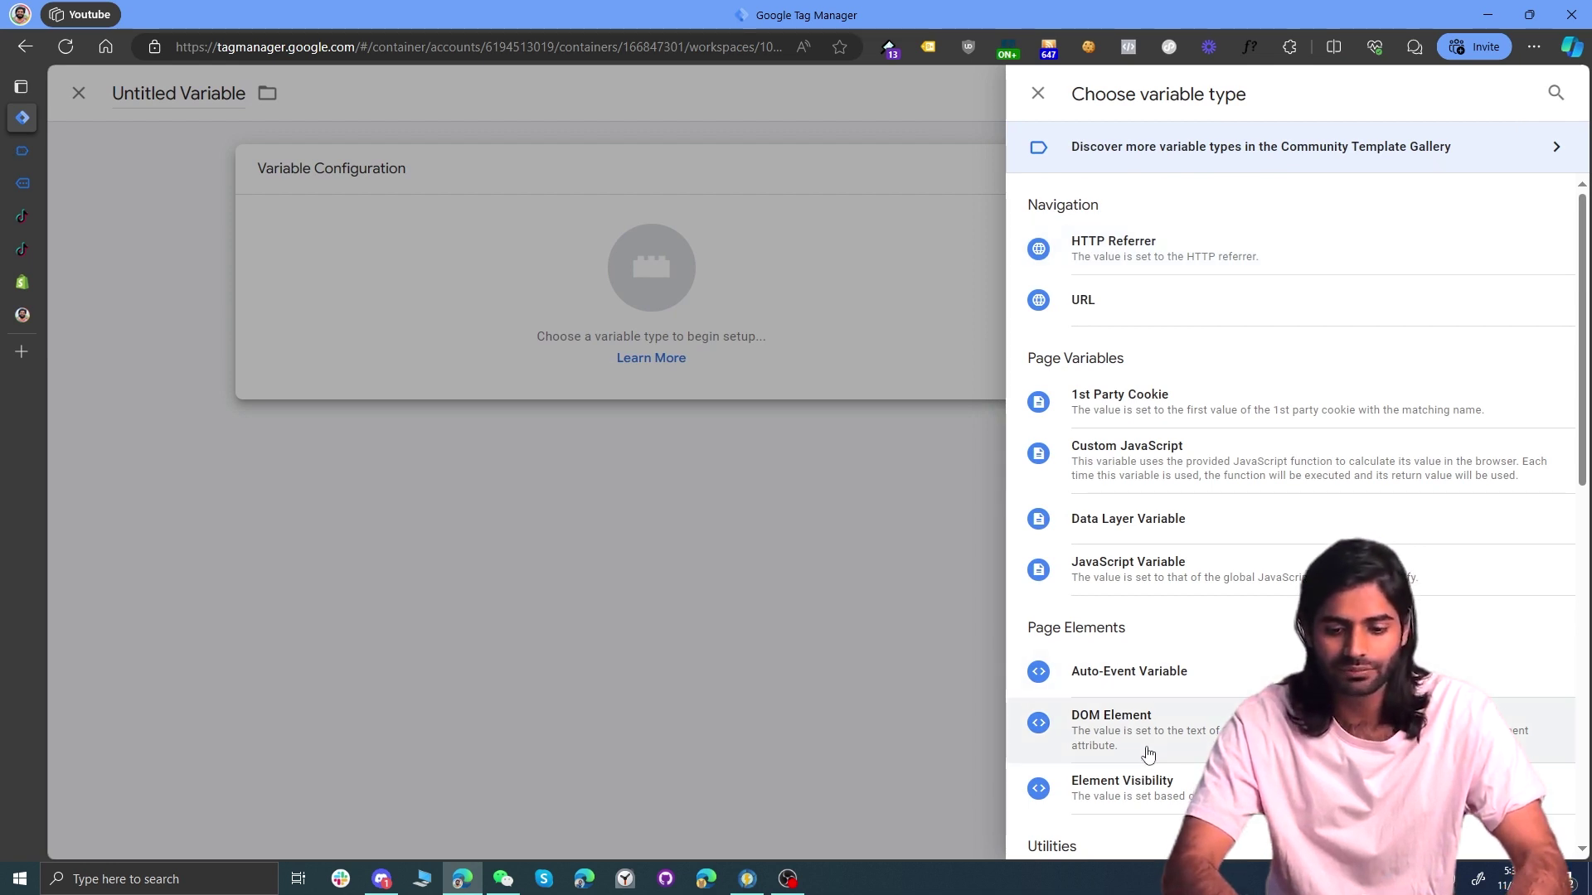
left_click(1159, 529)
left_click(697, 361)
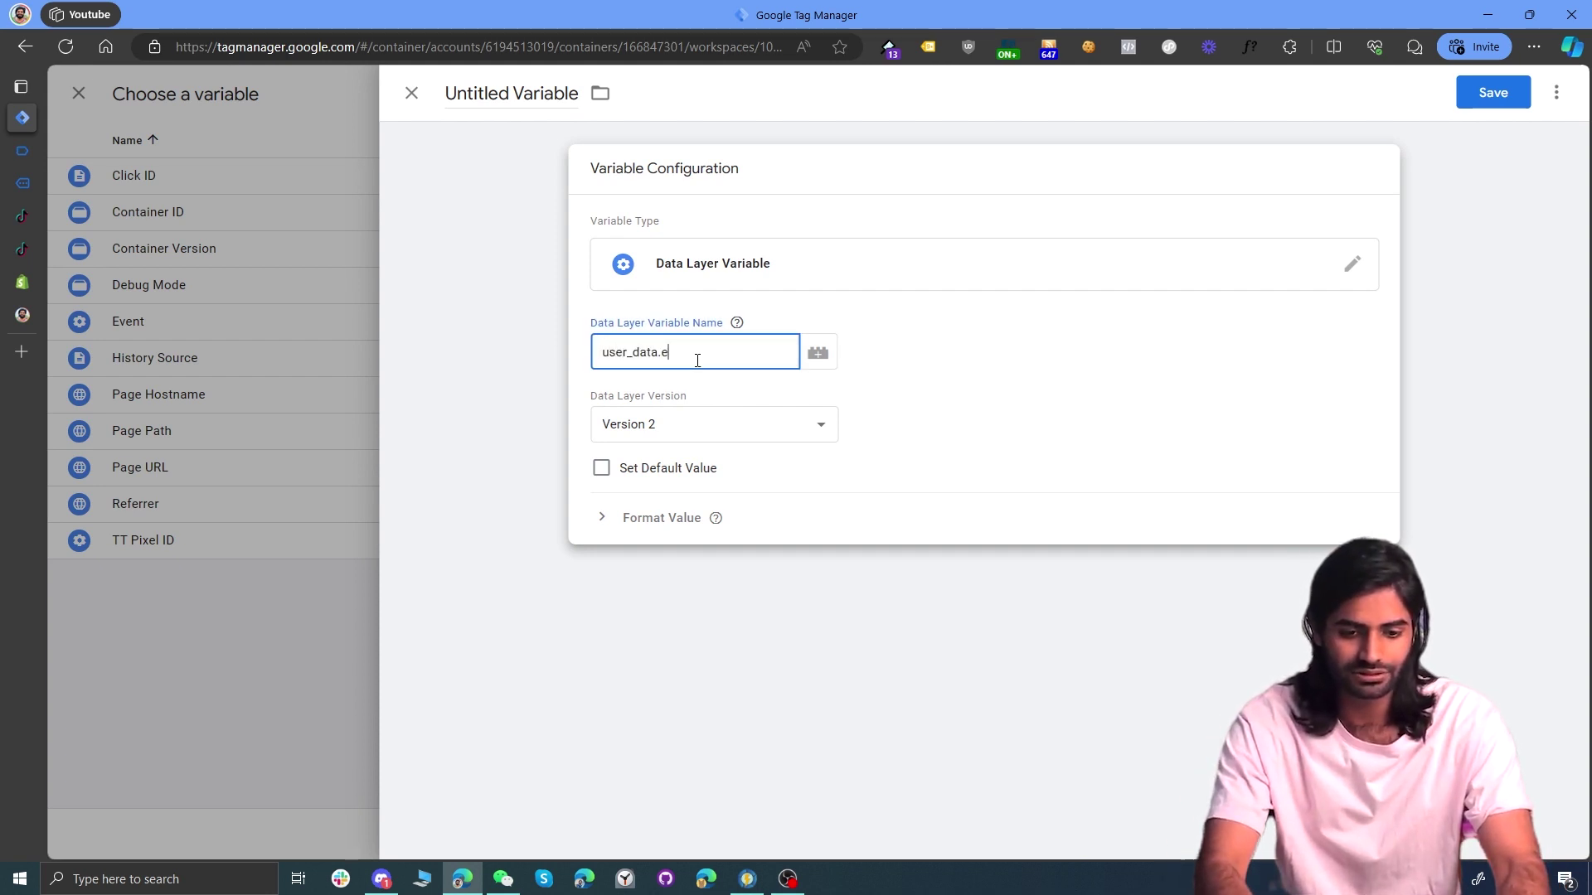
key("ctrl+a")
key("ctrl+c")
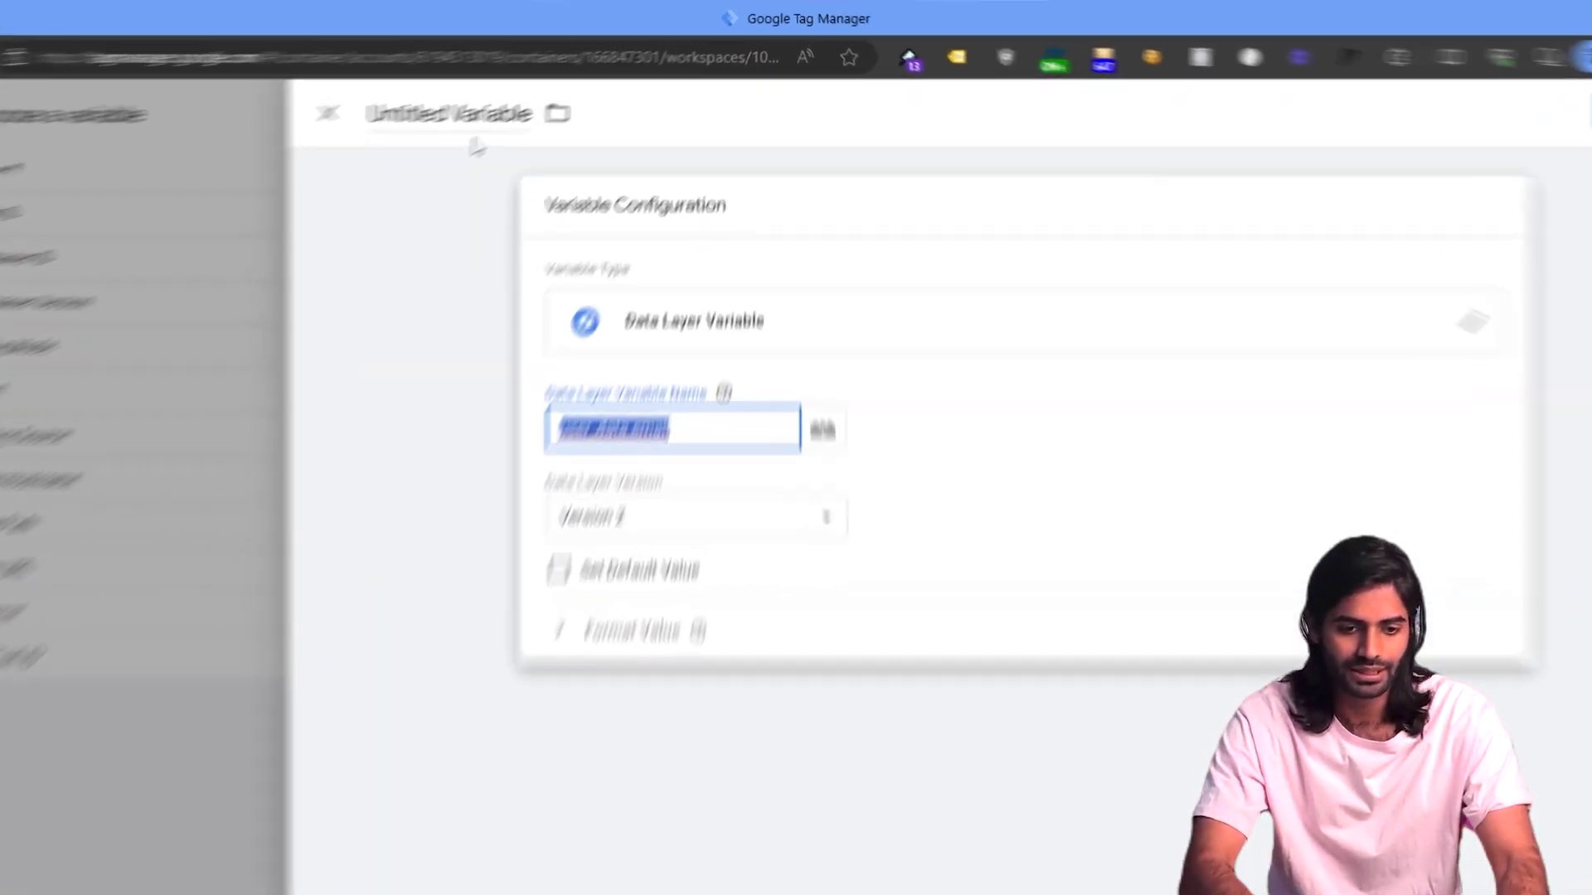
left_click(514, 91)
type("DLV")
key("ctrl+v")
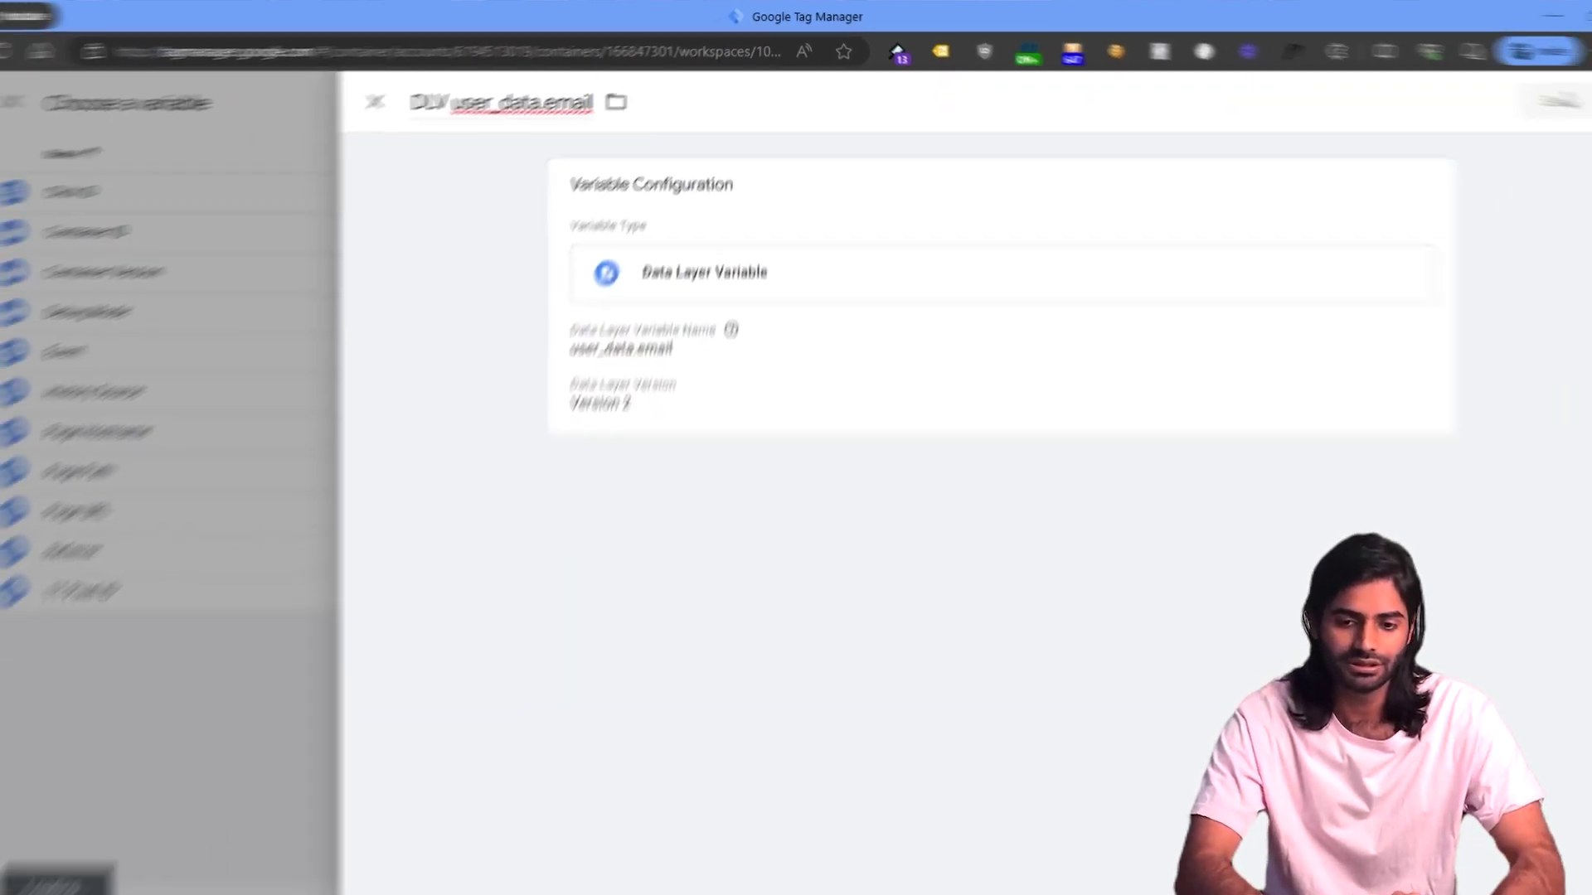
left_click(1497, 95)
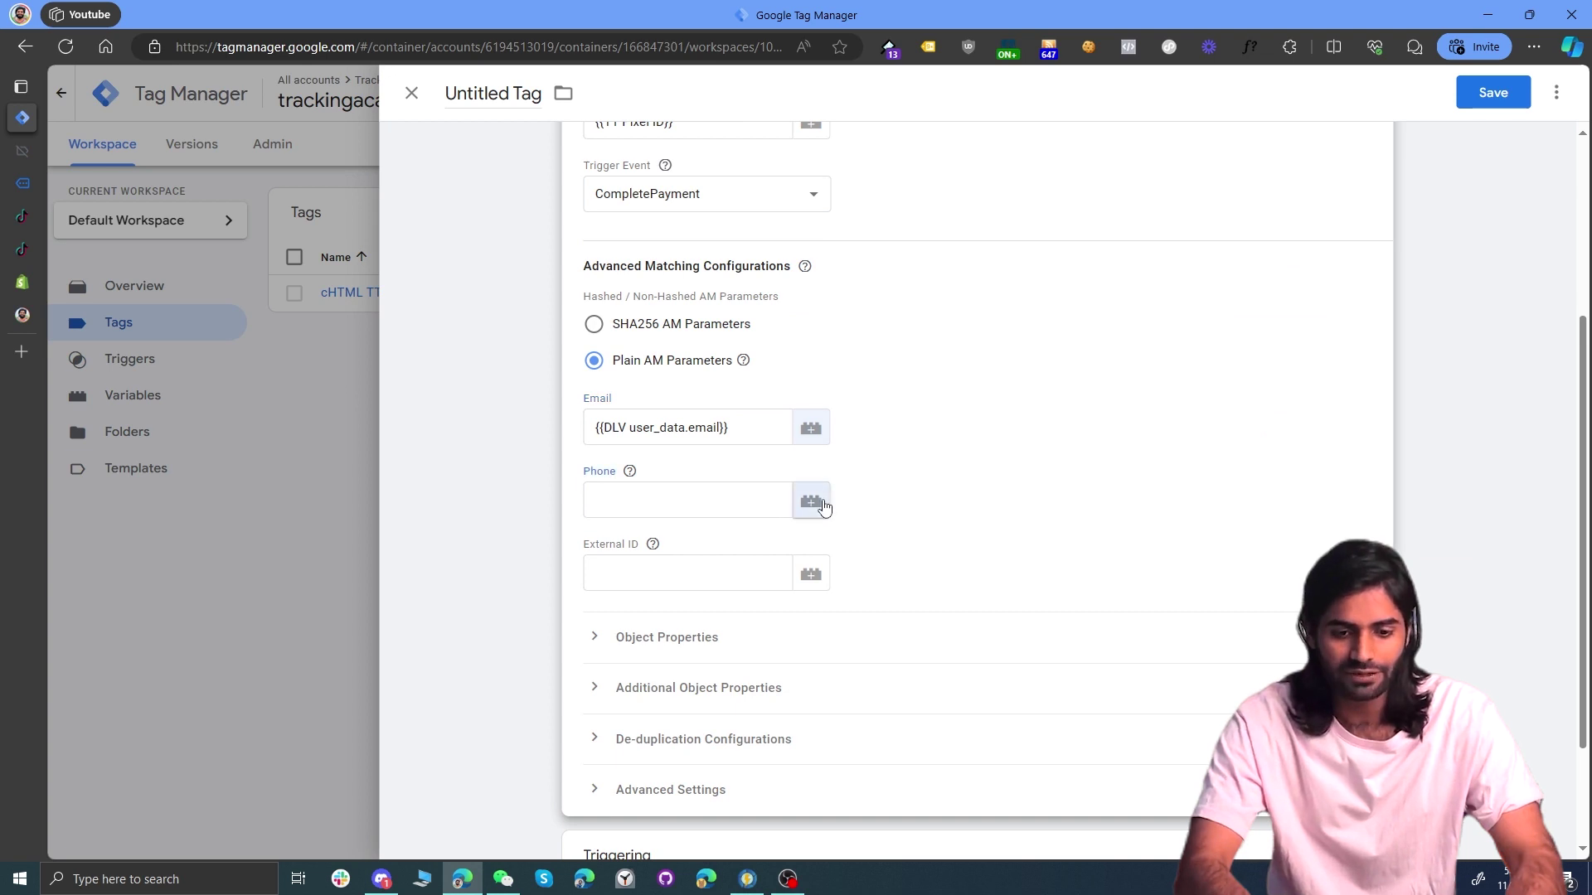
Step: Create a user_data.phone Data Layer Variable for the Phone field
left_click(811, 501)
left_click(1557, 92)
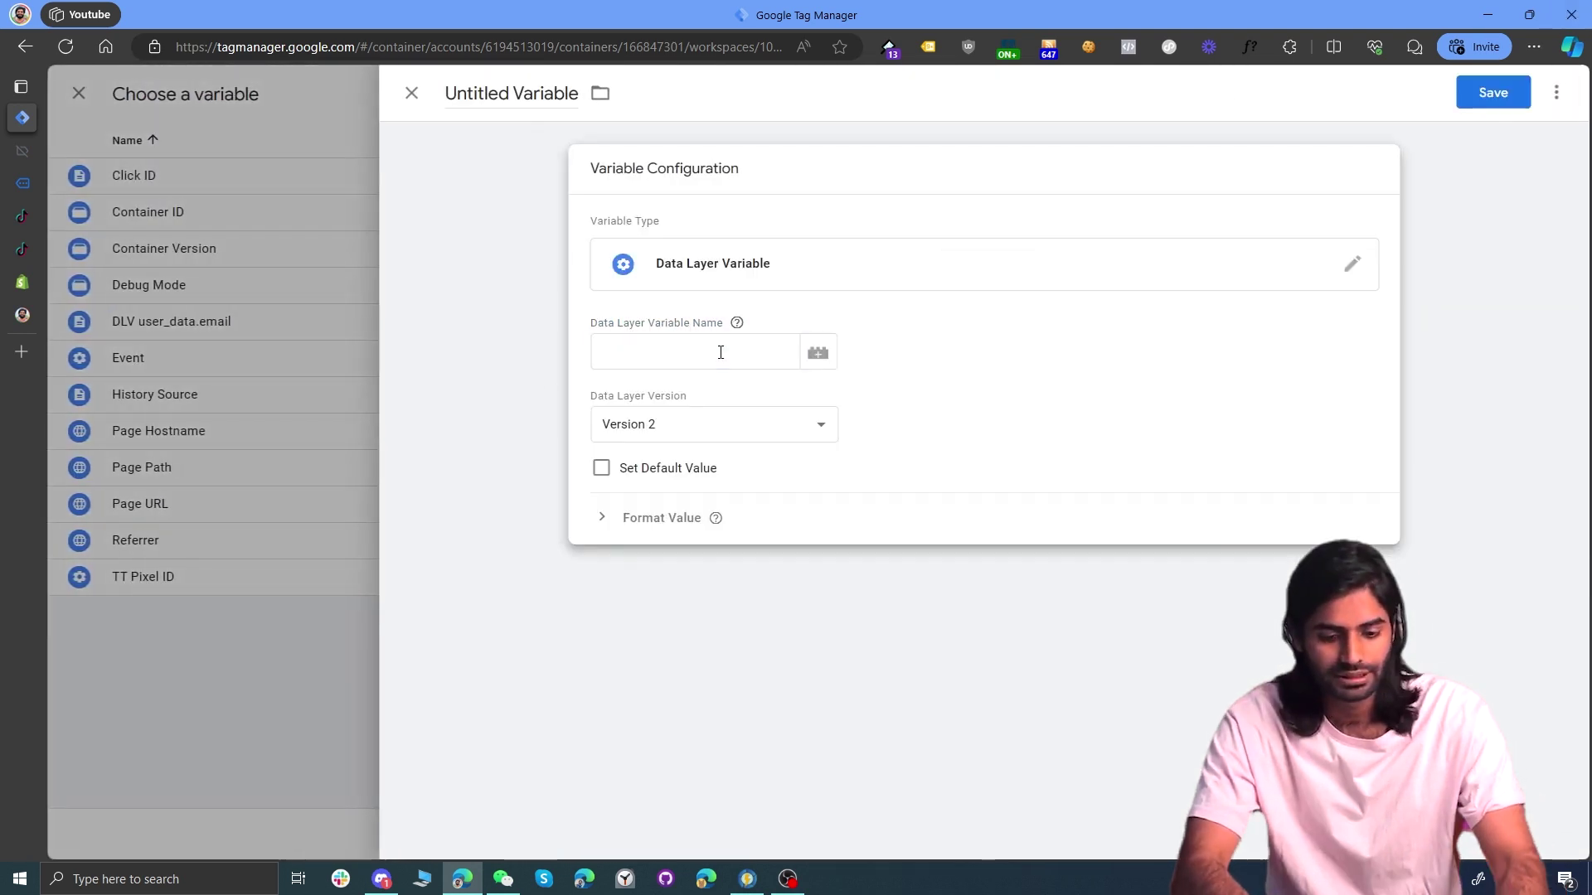
left_click(720, 352)
key("ctrl+v")
key("BackSpace")
key("BackSpace")
key("BackSpace")
key("BackSpace")
key("BackSpace")
type("phon")
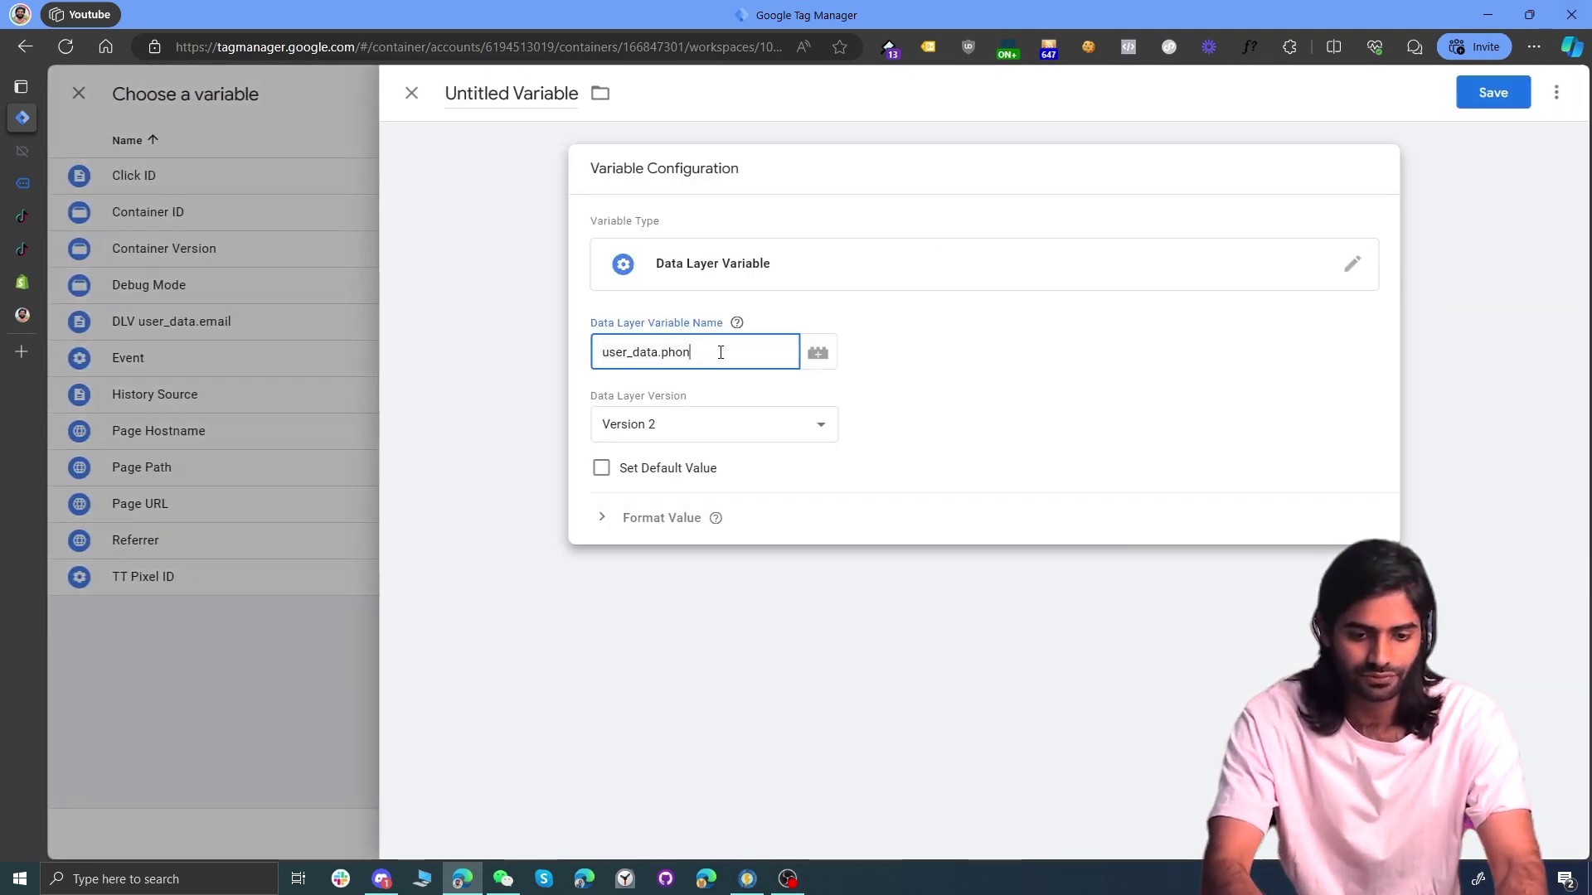
type("e")
key("ctrl+a")
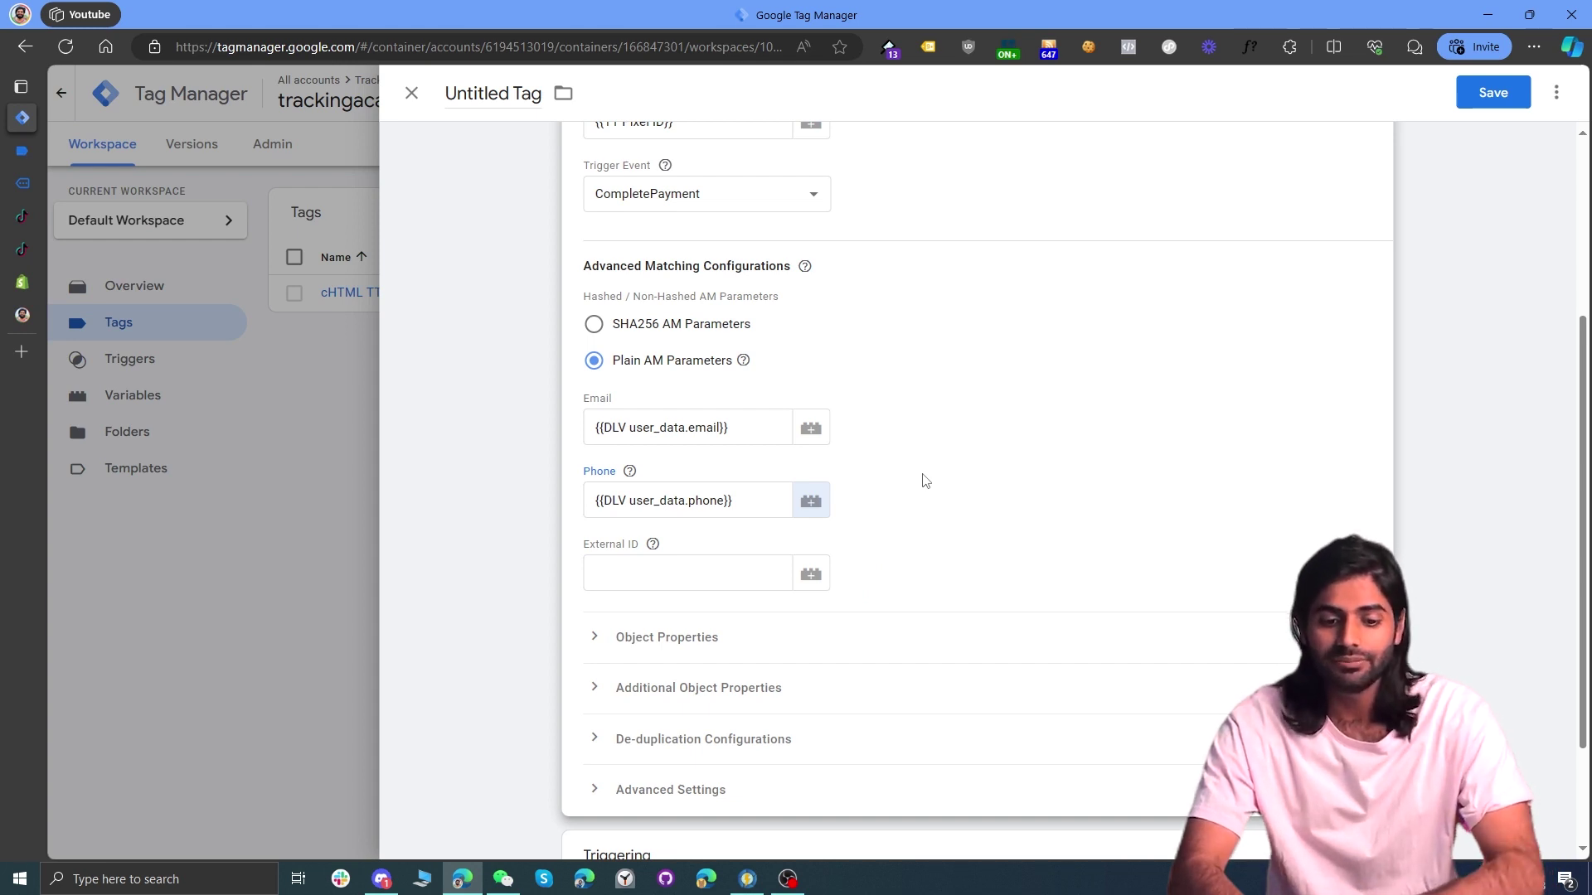
scroll(925, 481, "down", 1)
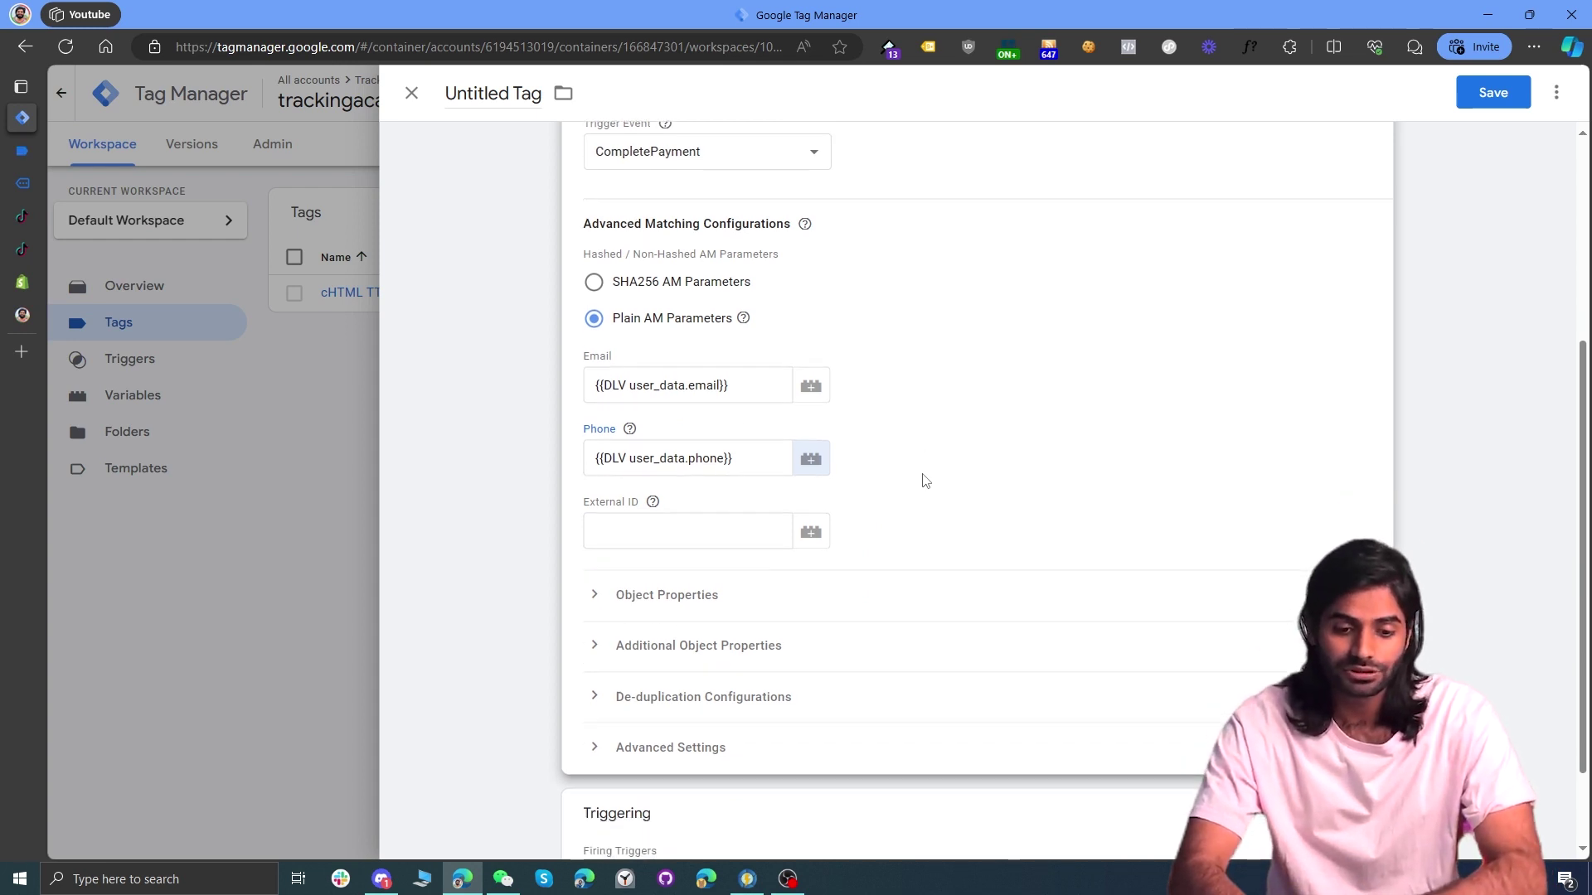
Step: Under Object Properties, enable Google Analytics E-commerce Data Layers, keeping Enhanced Ecommerce
left_click(739, 598)
scroll(739, 598, "down", 2)
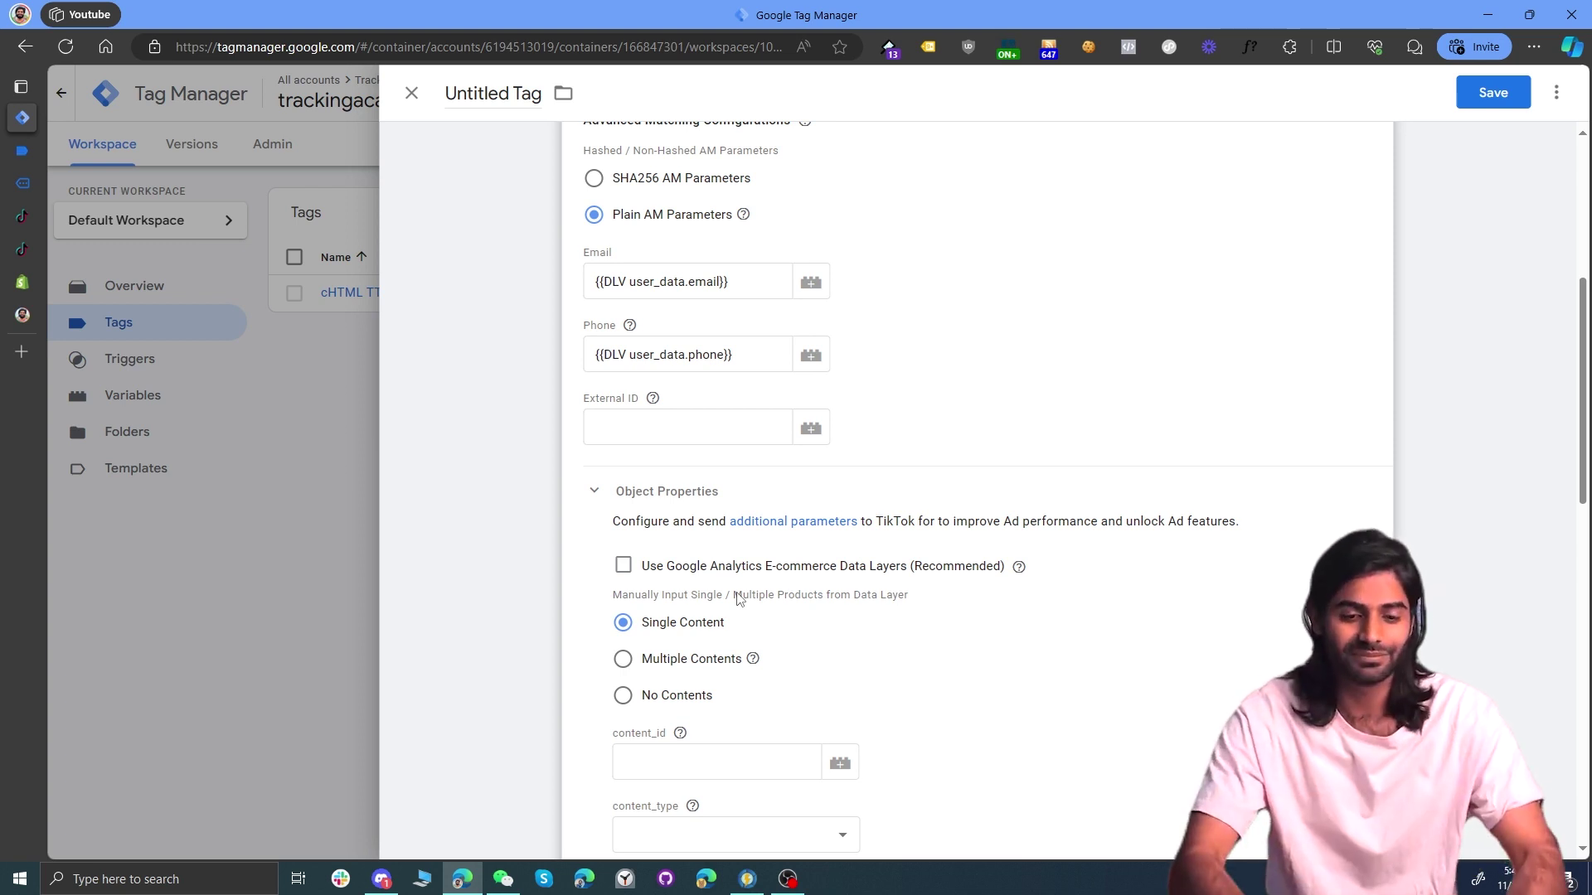
left_click(624, 566)
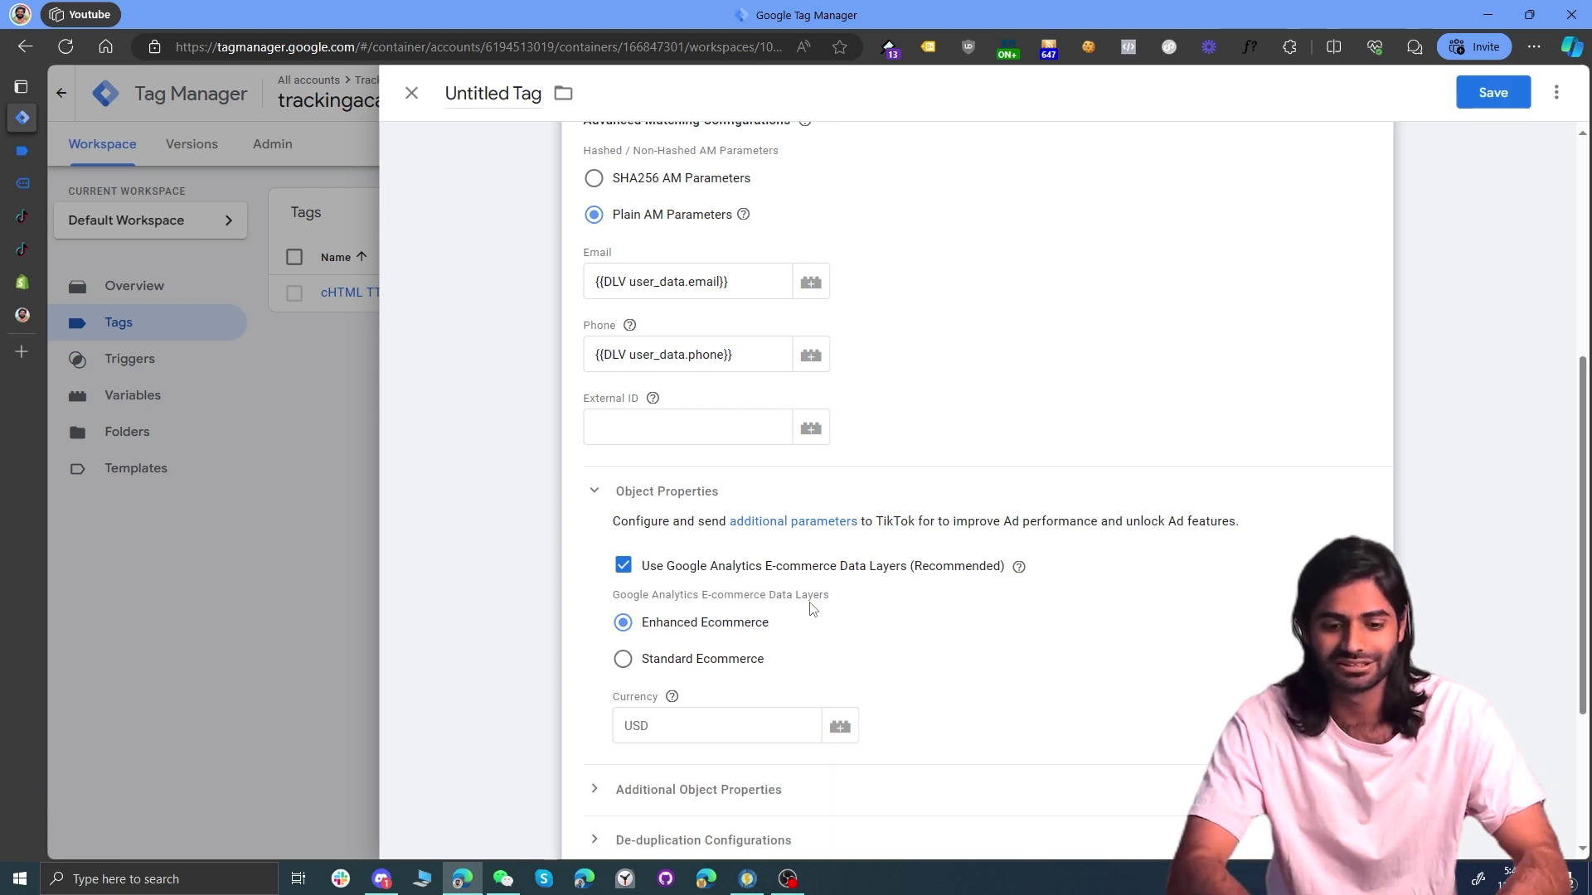
left_click(839, 727)
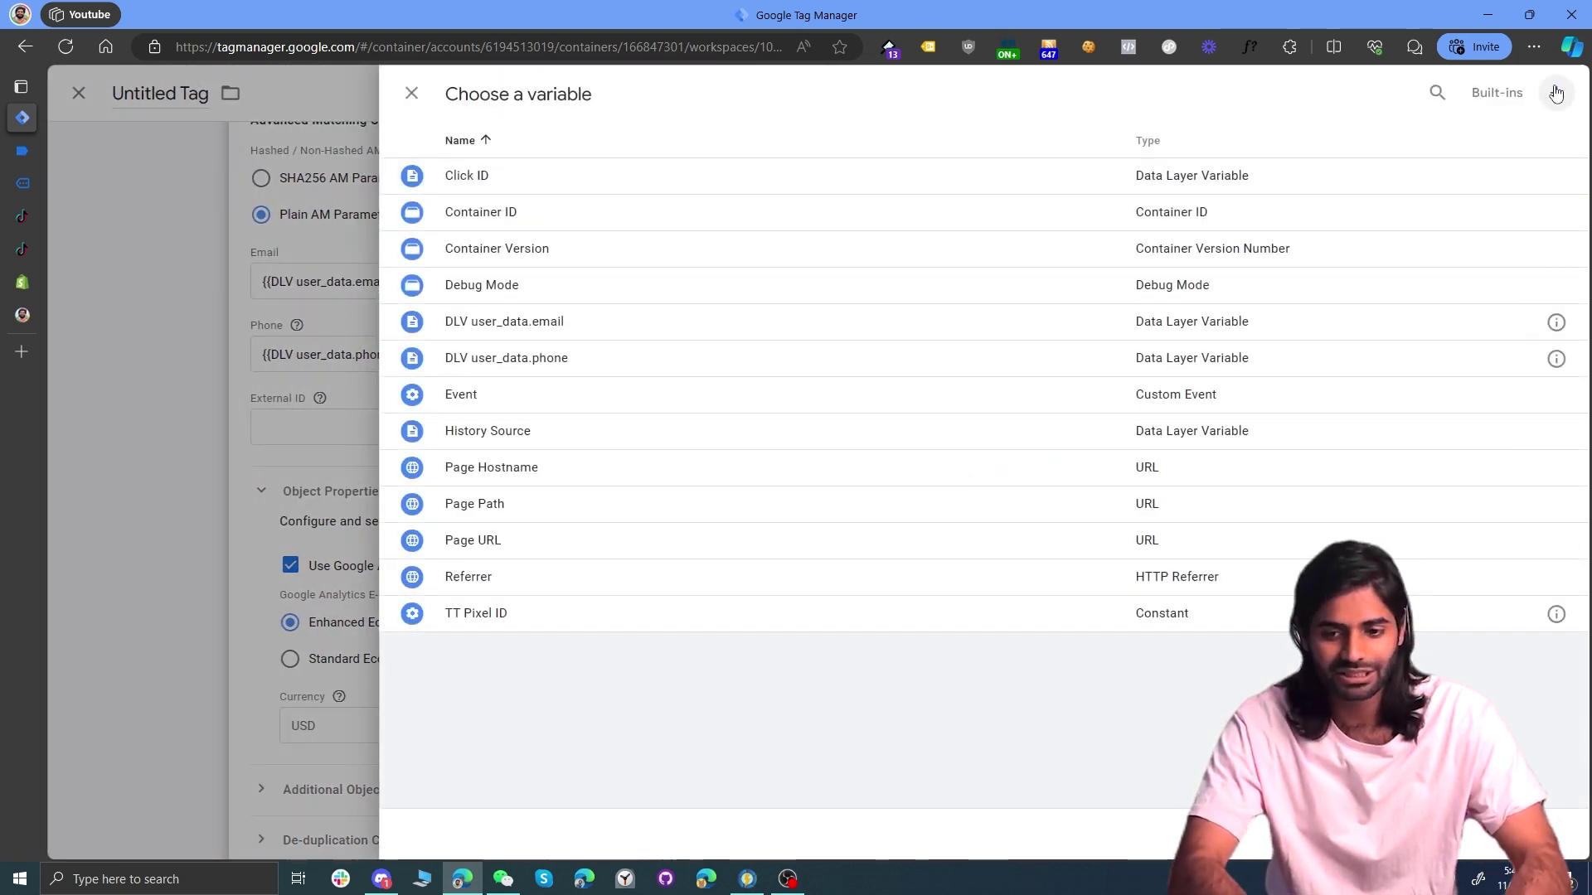
Step: Create a 'DLV ecommerce.currency' Data Layer Variable for the Currency field
left_click(1550, 92)
left_click(982, 251)
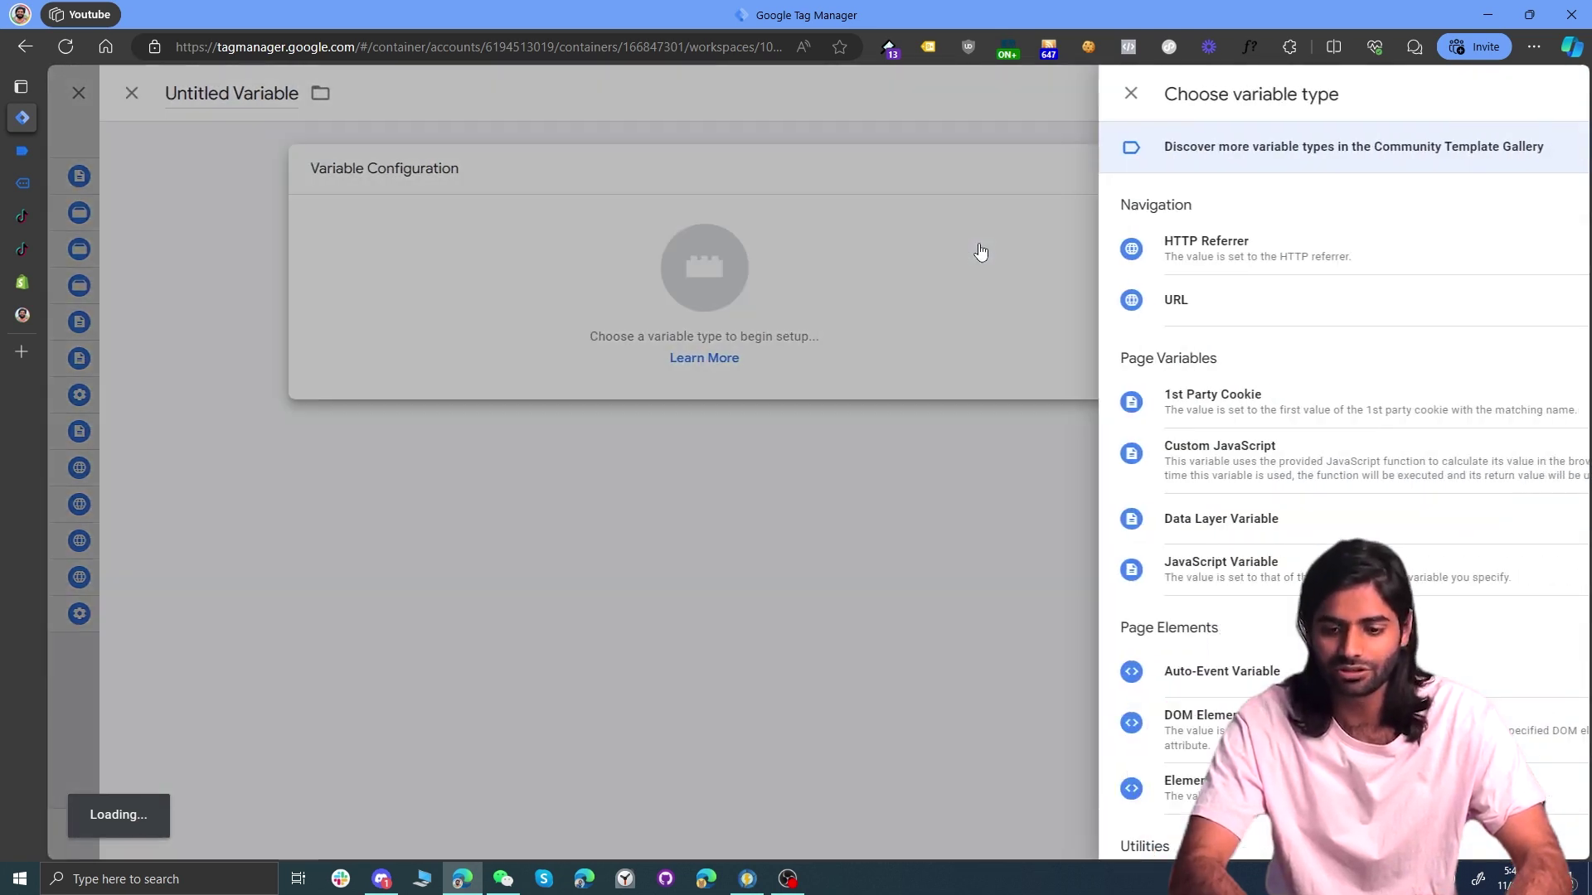
left_click(1106, 521)
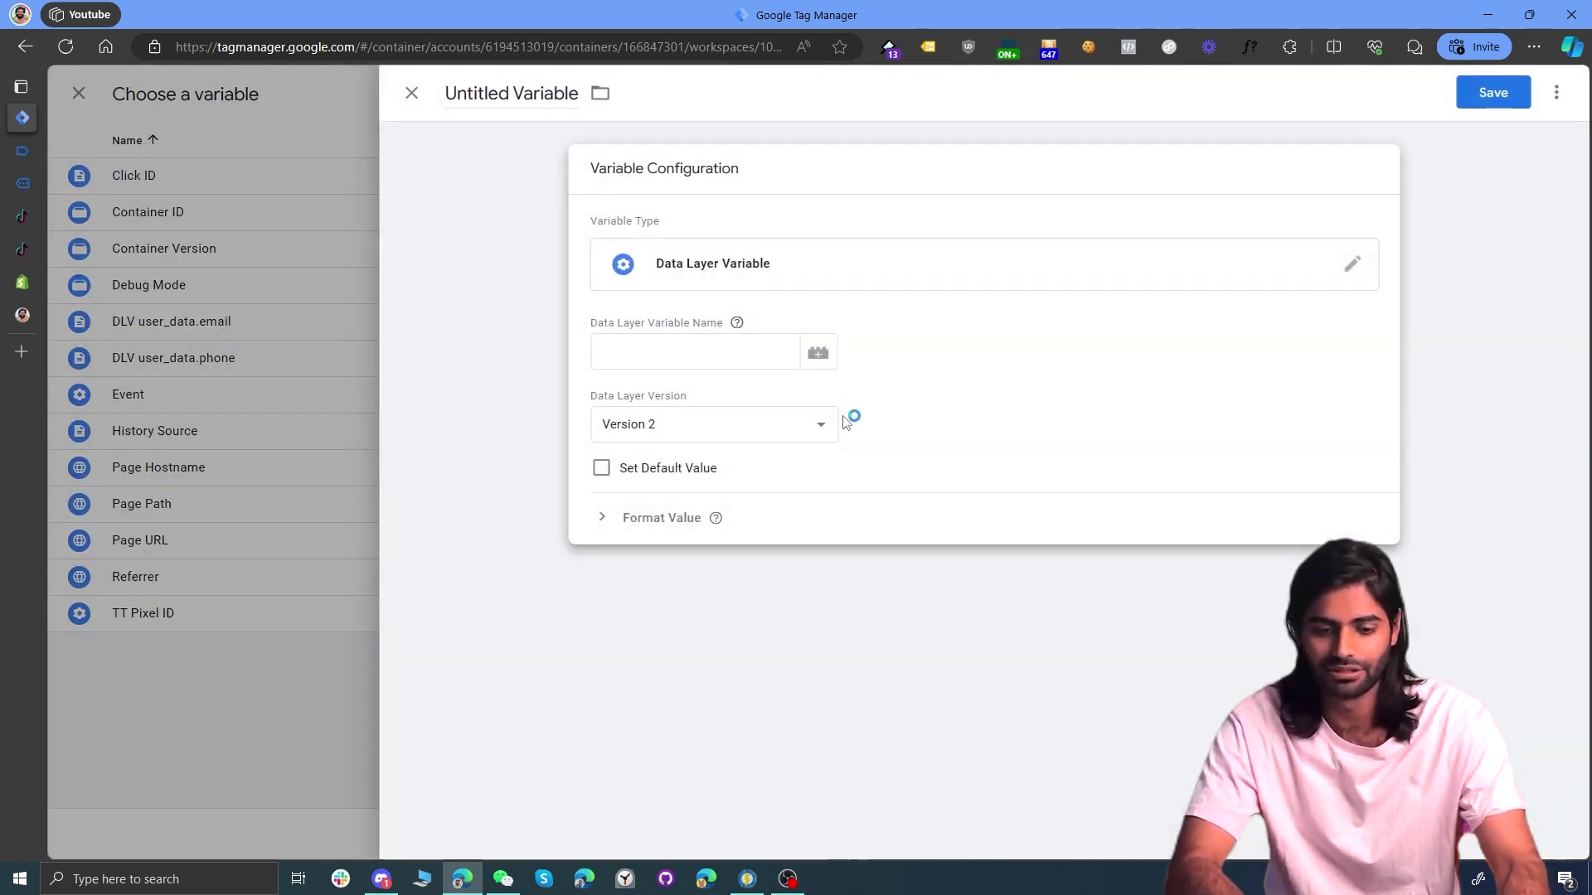
left_click(742, 353)
type("ecommerce.currency")
key("ctrl+a")
key("ctrl+c")
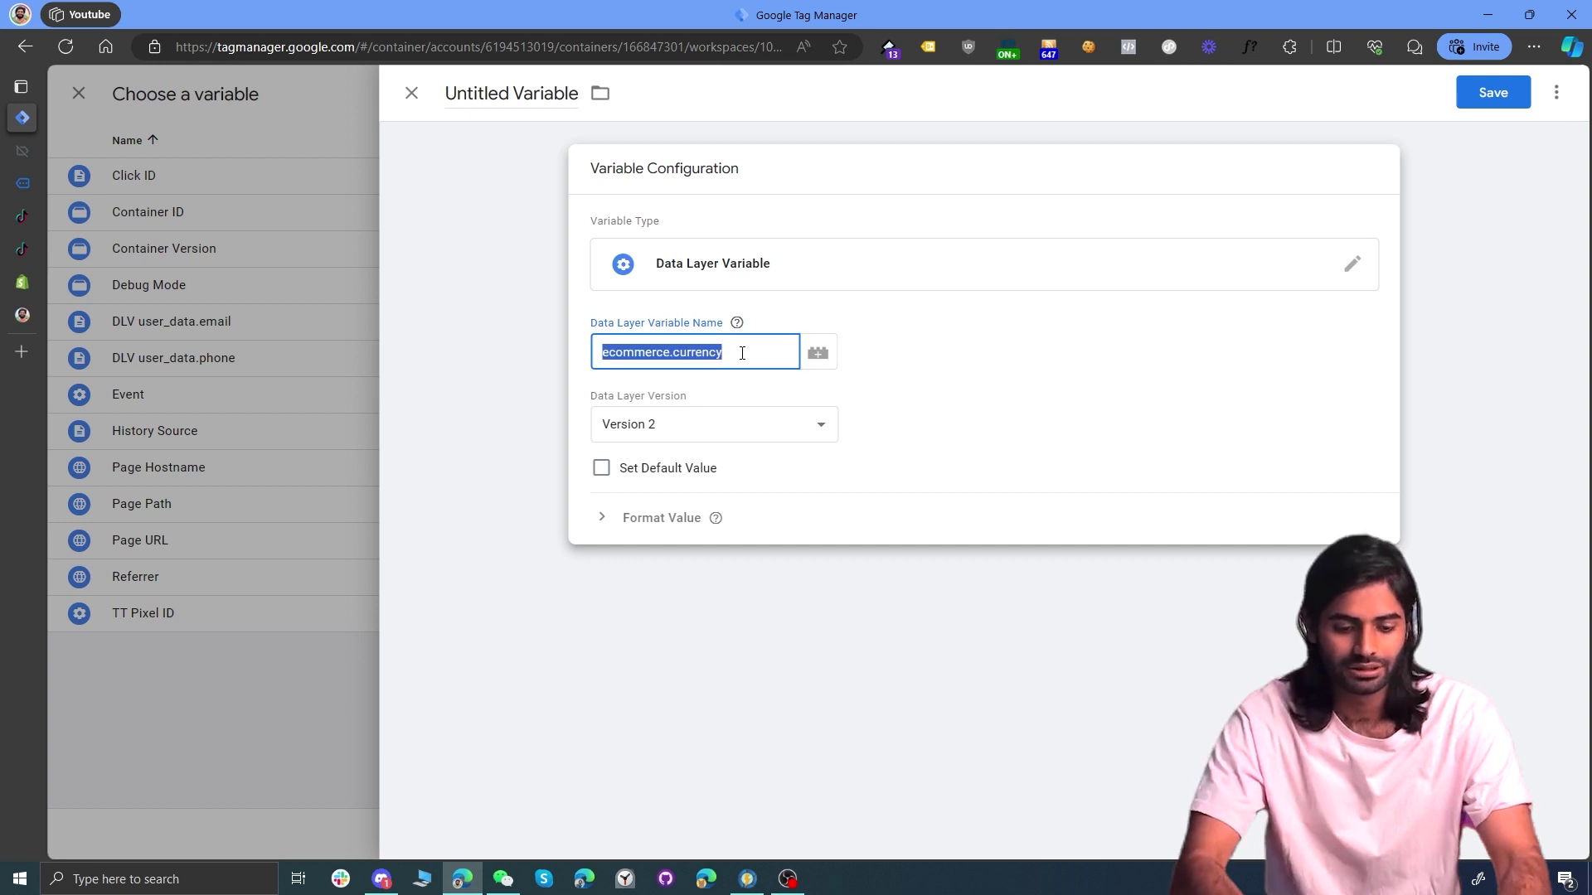
left_click(530, 93)
type("DLV")
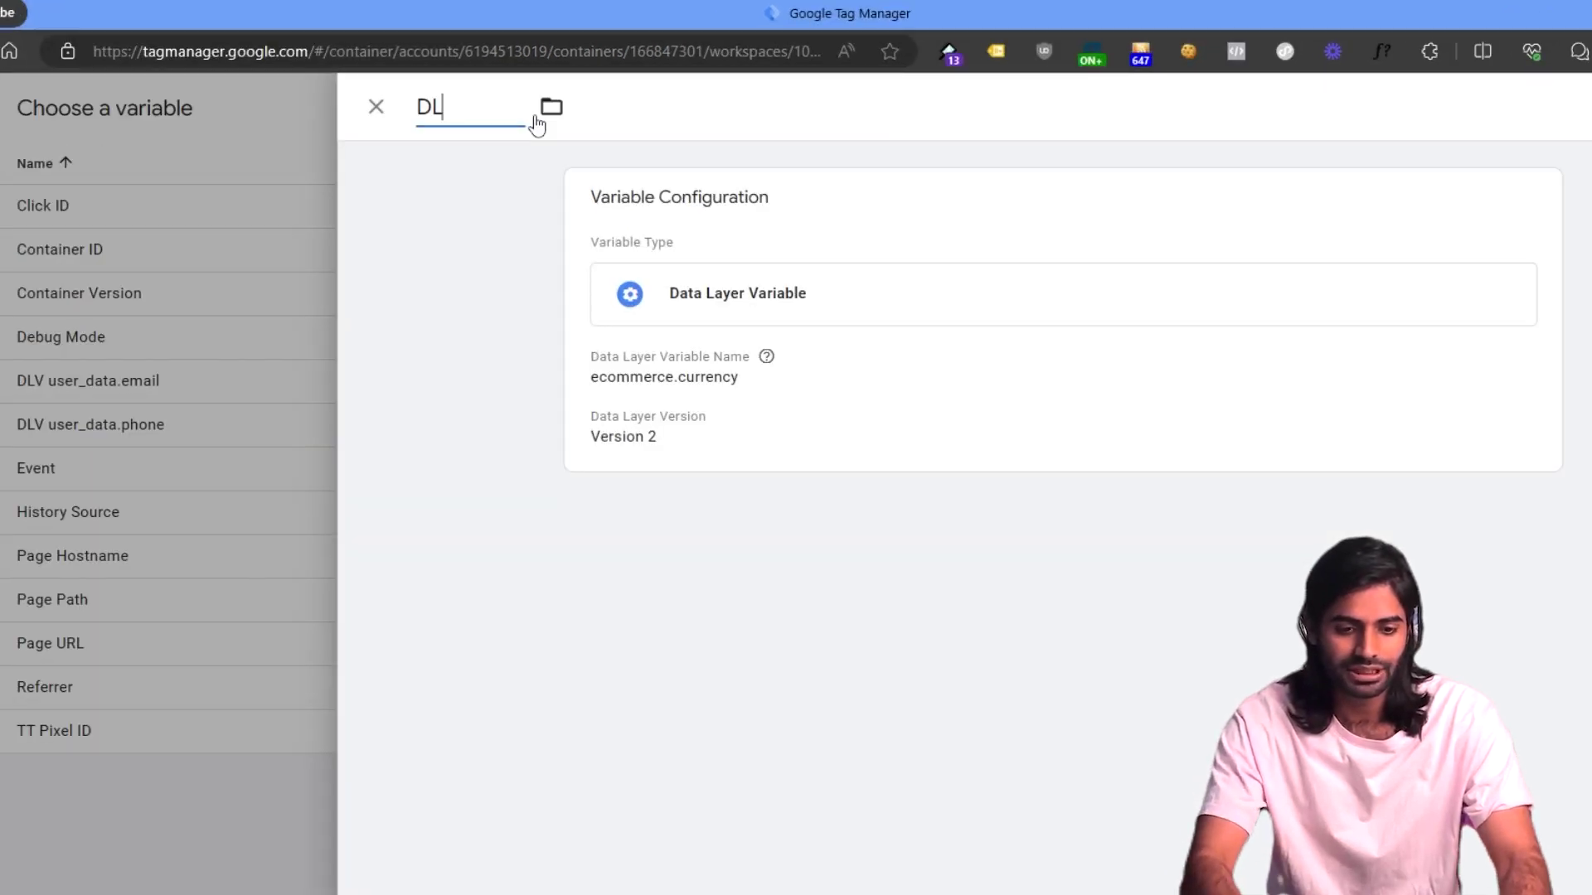
key("ctrl+v")
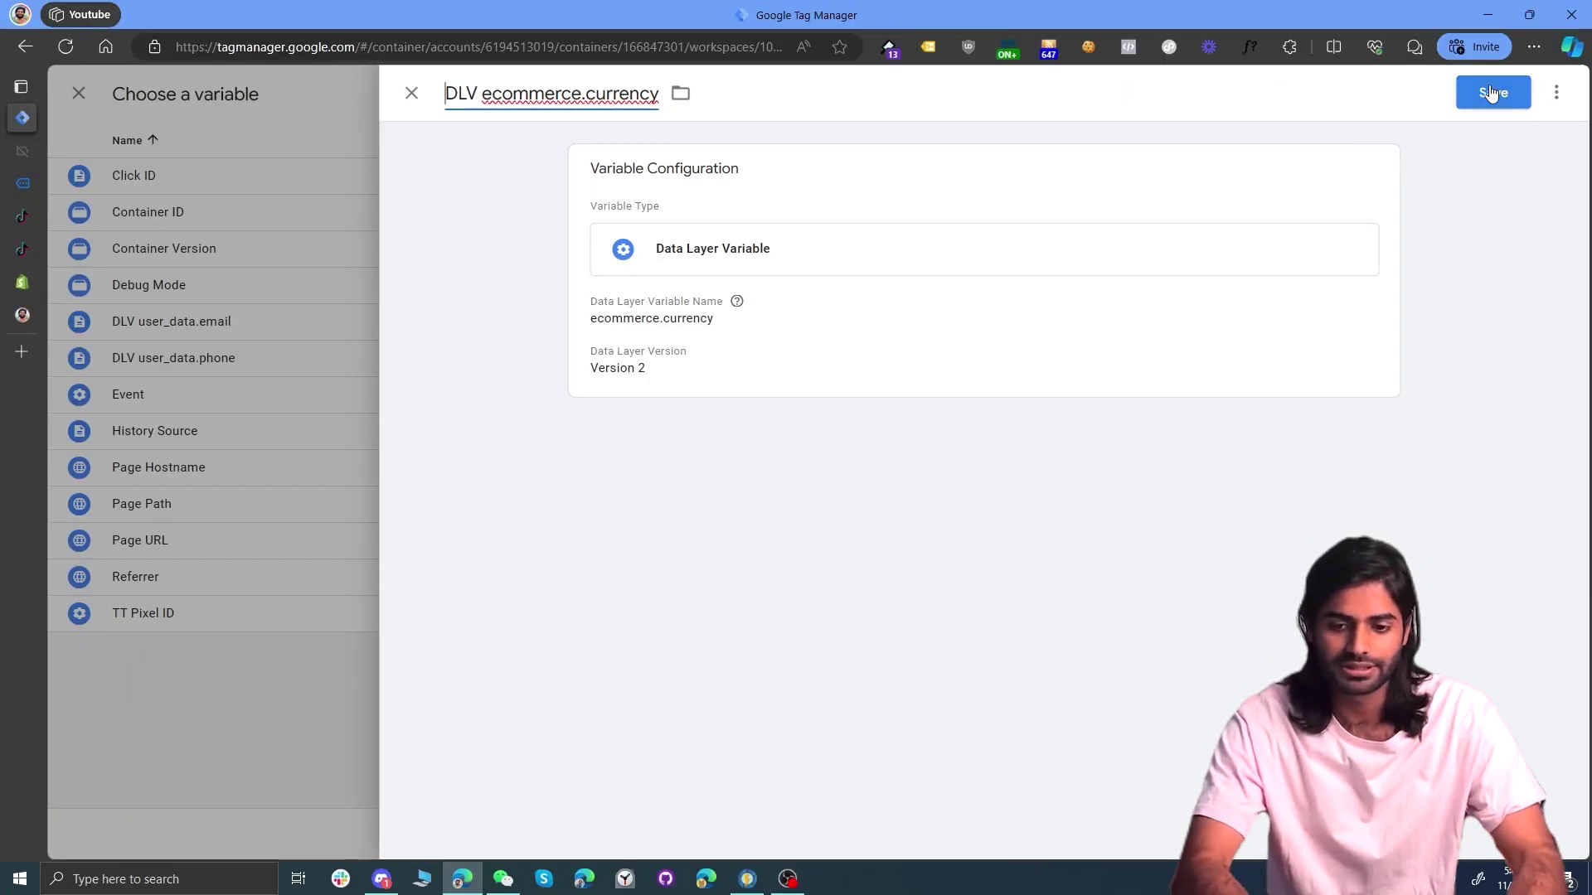
left_click(1491, 93)
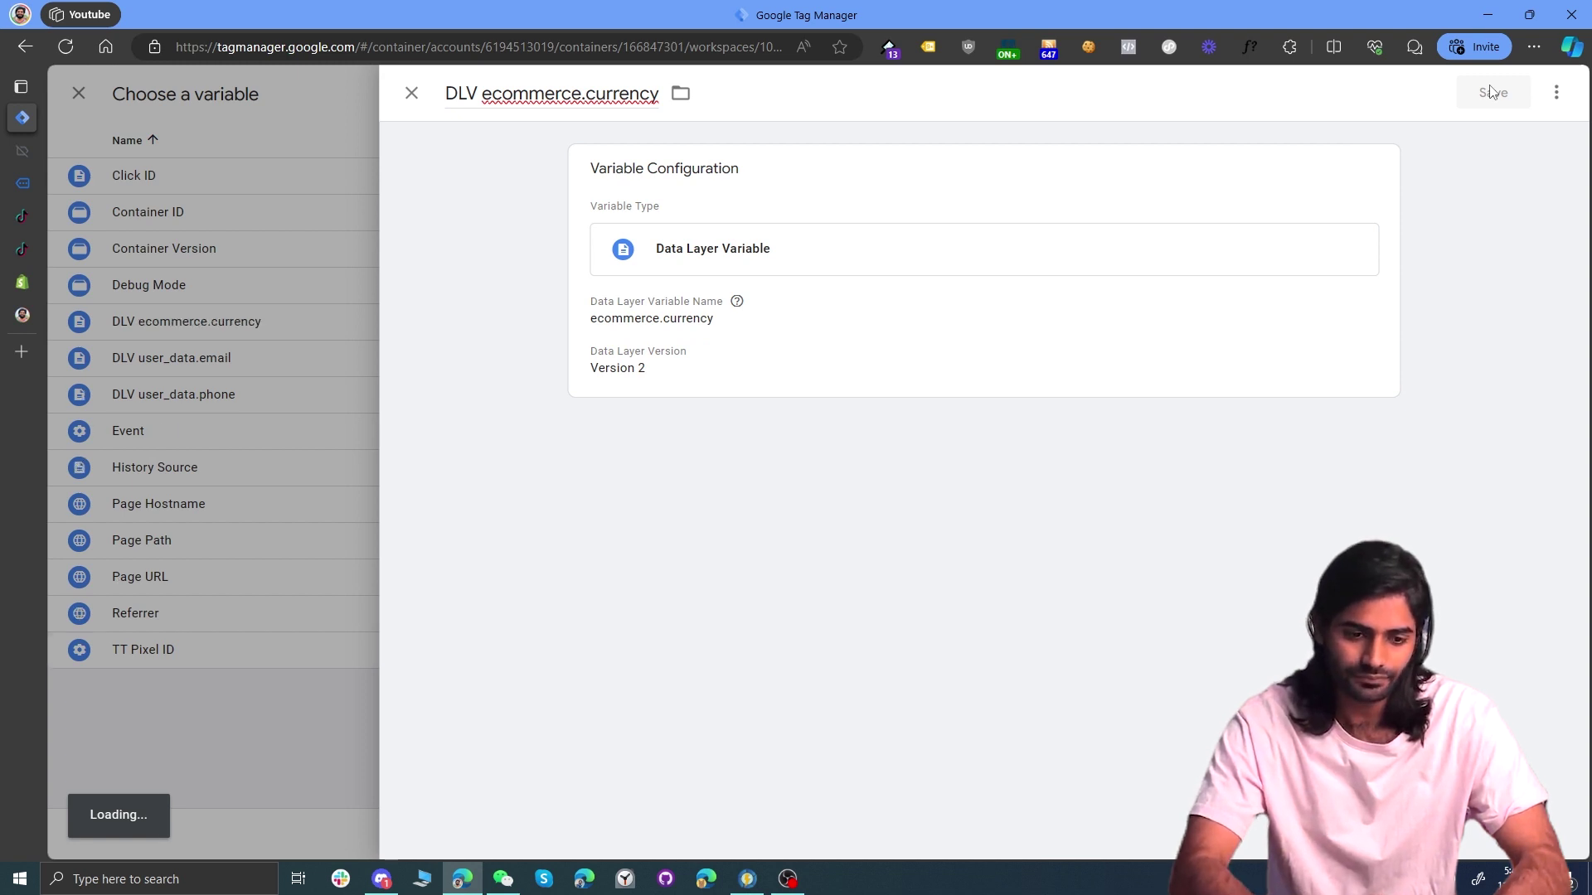
Step: Name the tag 'TT CE Complete Payment', save it, and launch Preview mode
scroll(1009, 413, "up", 5)
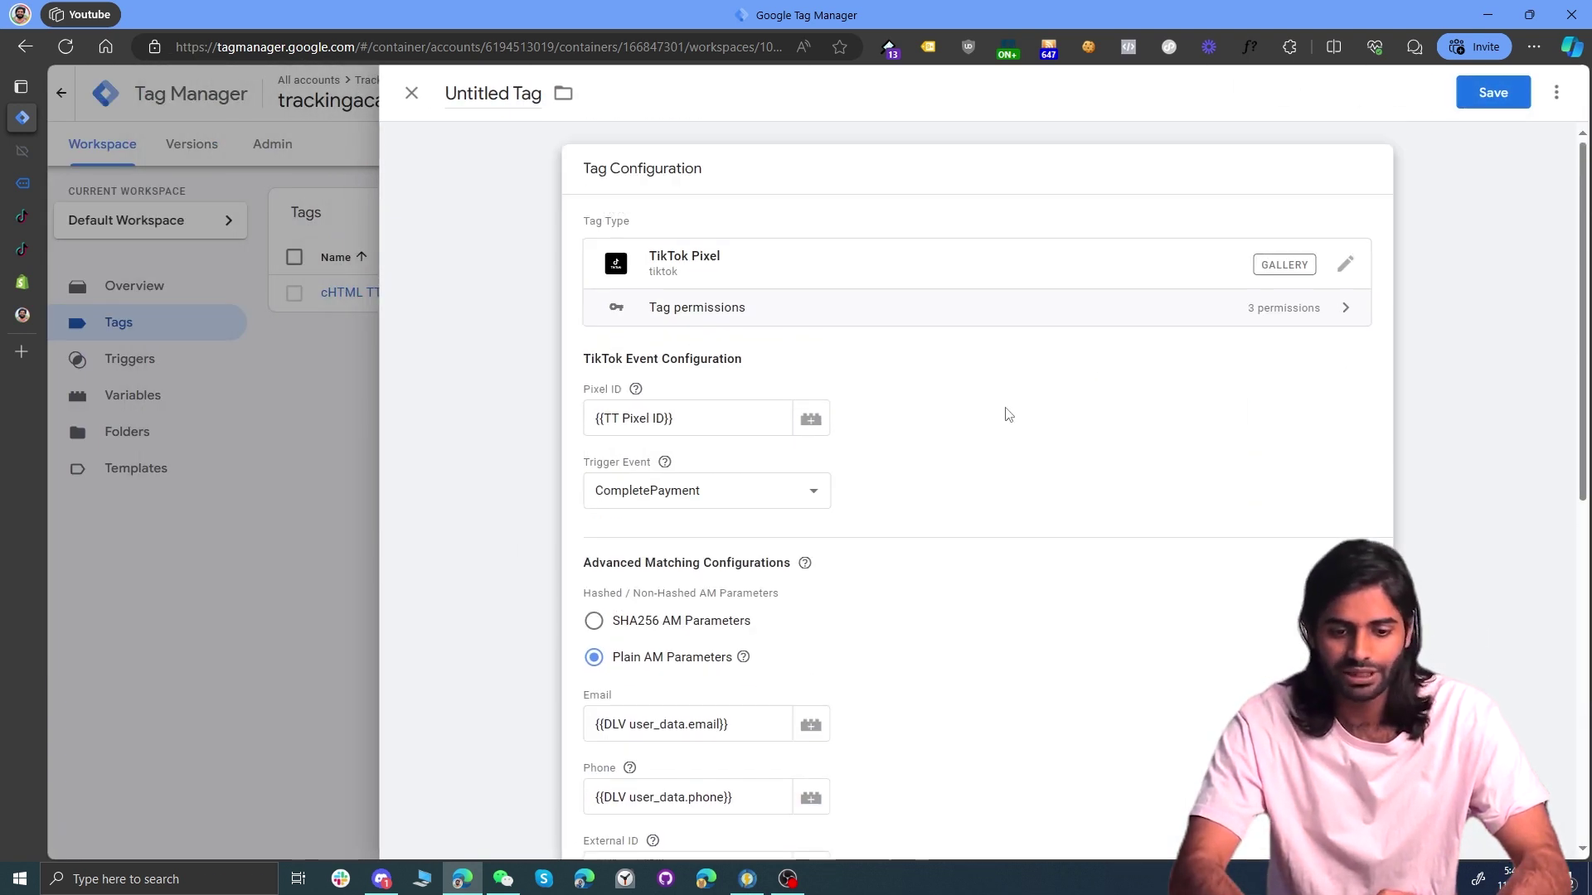
left_click(473, 93)
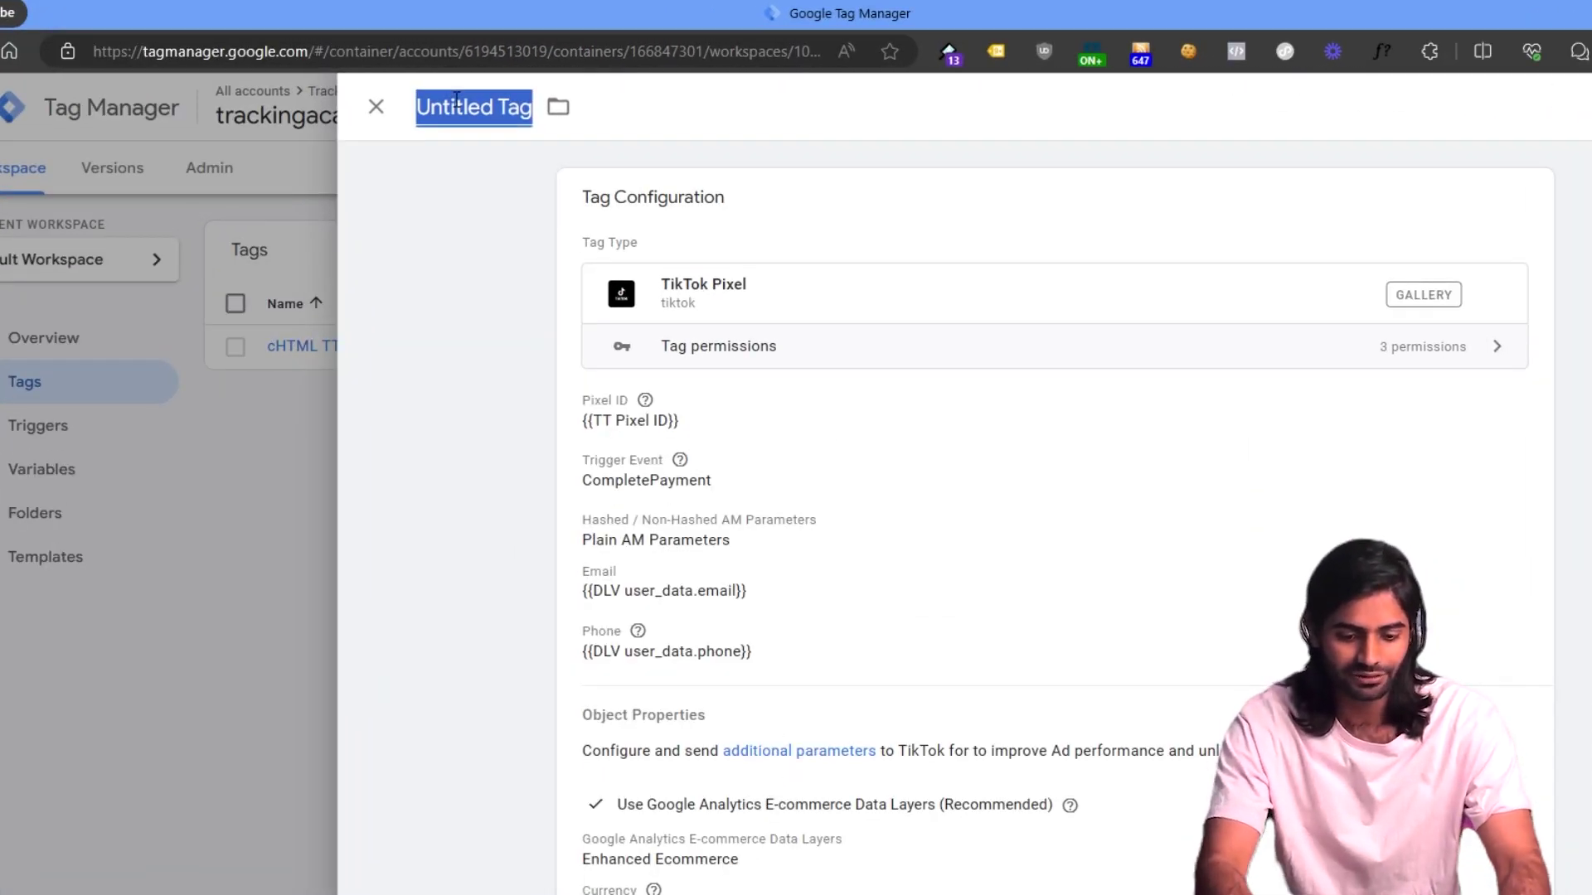
type("TT CE")
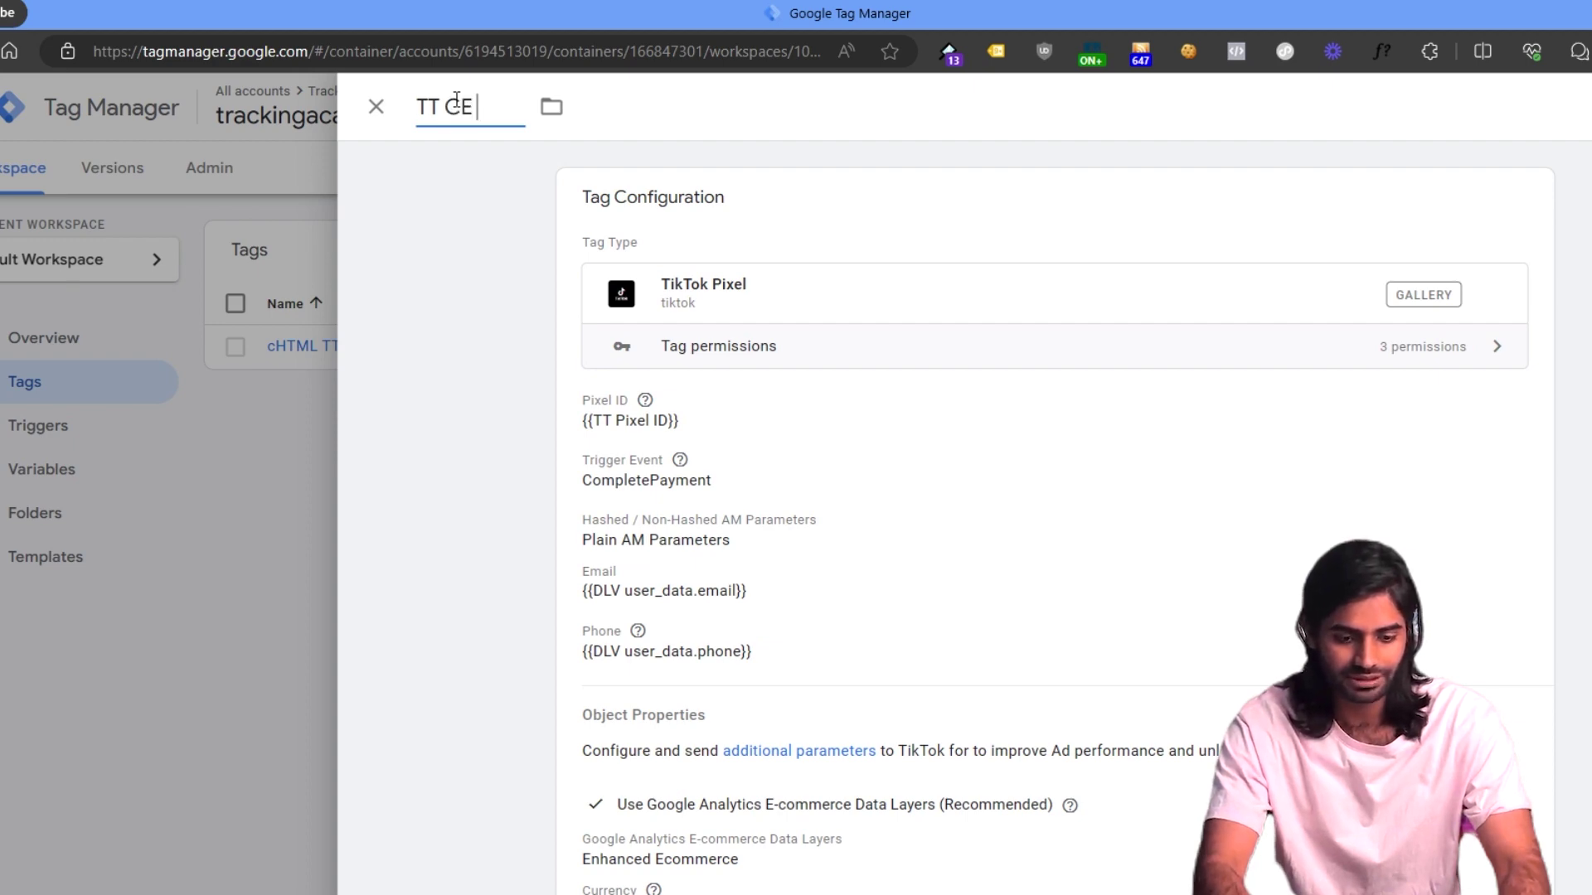
type(" Purchase")
left_click(1489, 92)
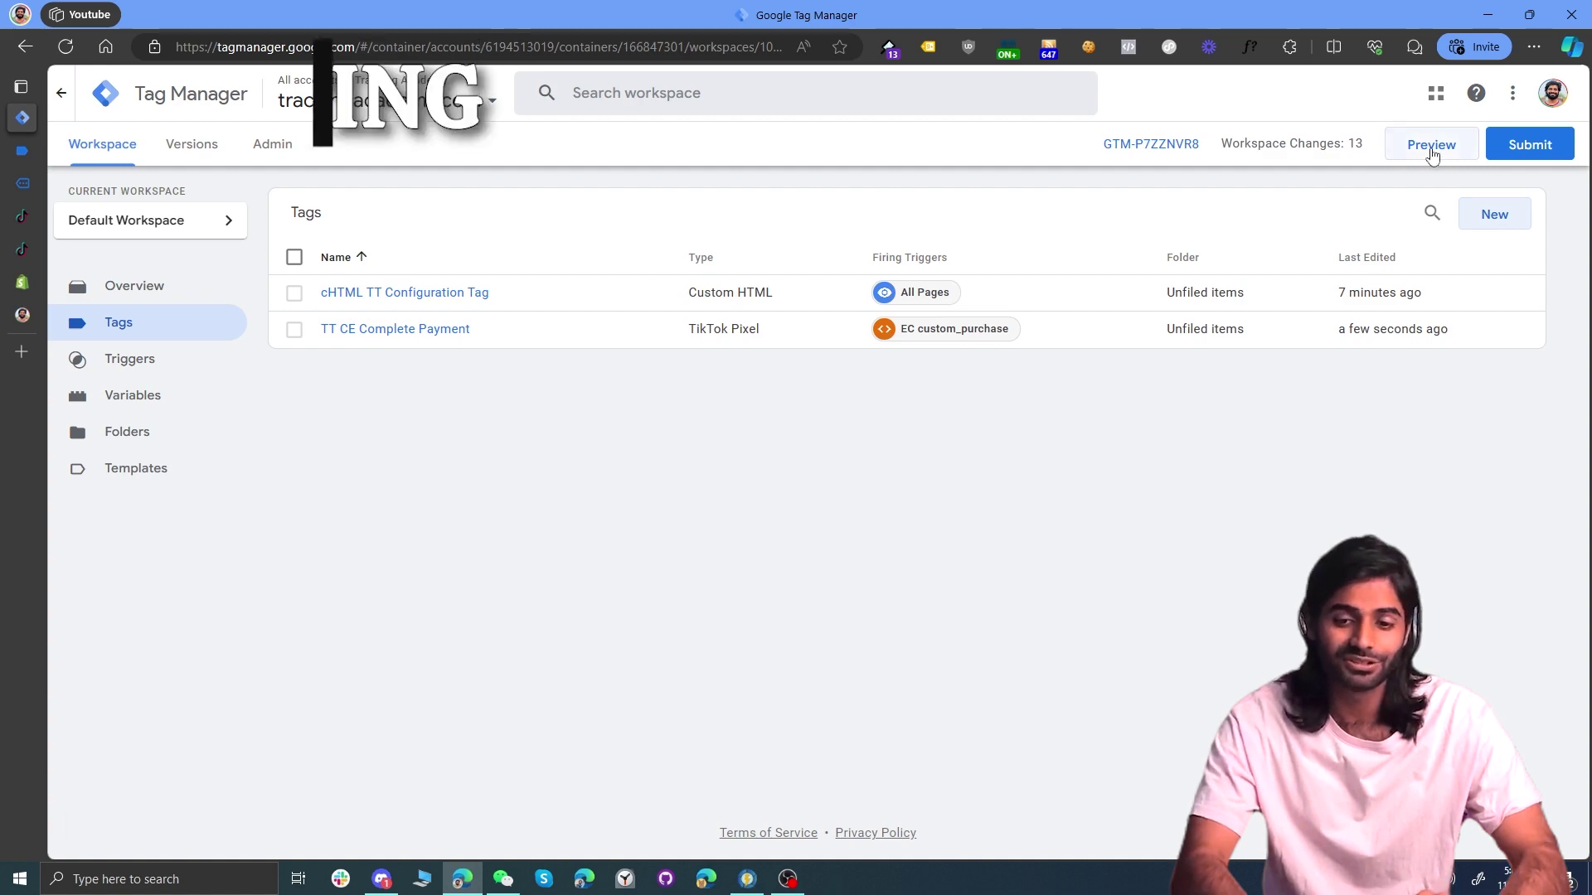
left_click(1432, 149)
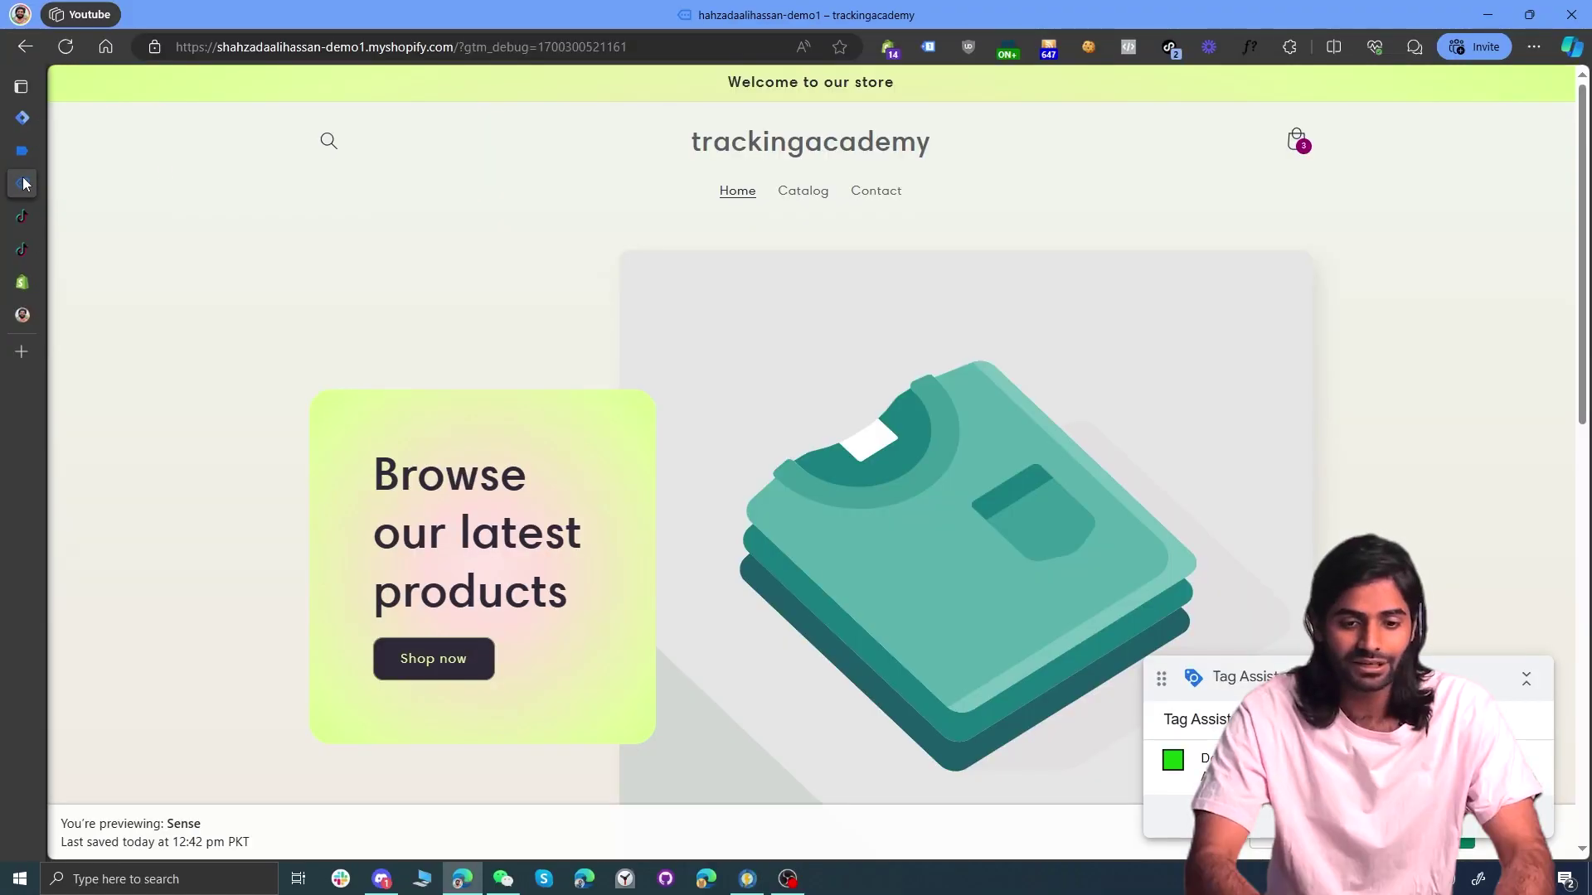
Step: Check out the cart holding Product 002 ×2 and Product 001 ×1 (Rs 4,298.96)
left_click(1298, 143)
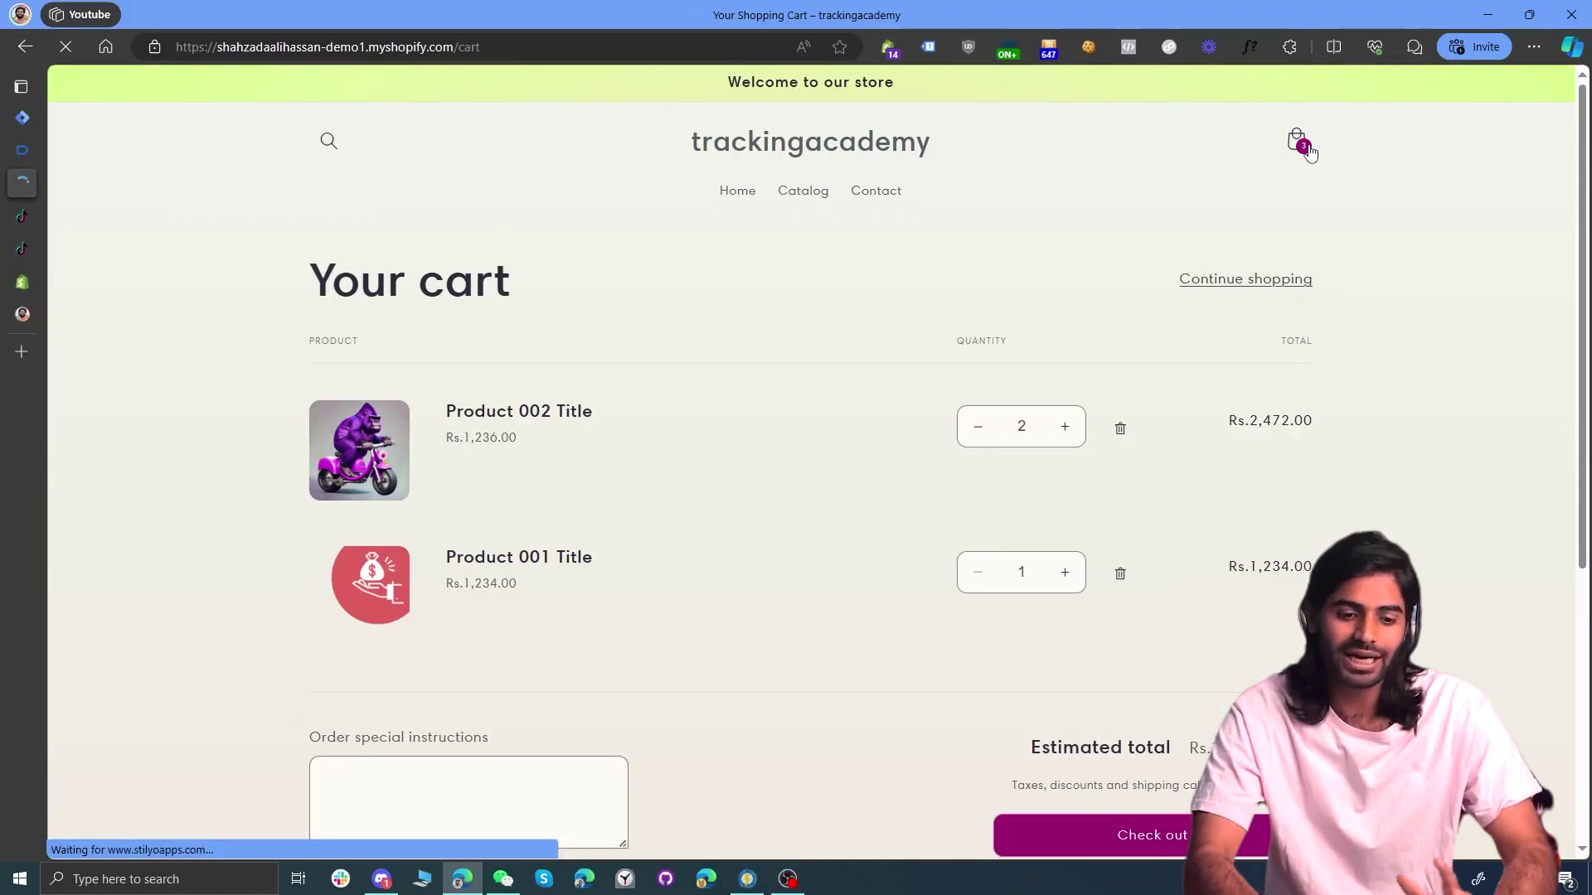
scroll(1053, 703, "down", 2)
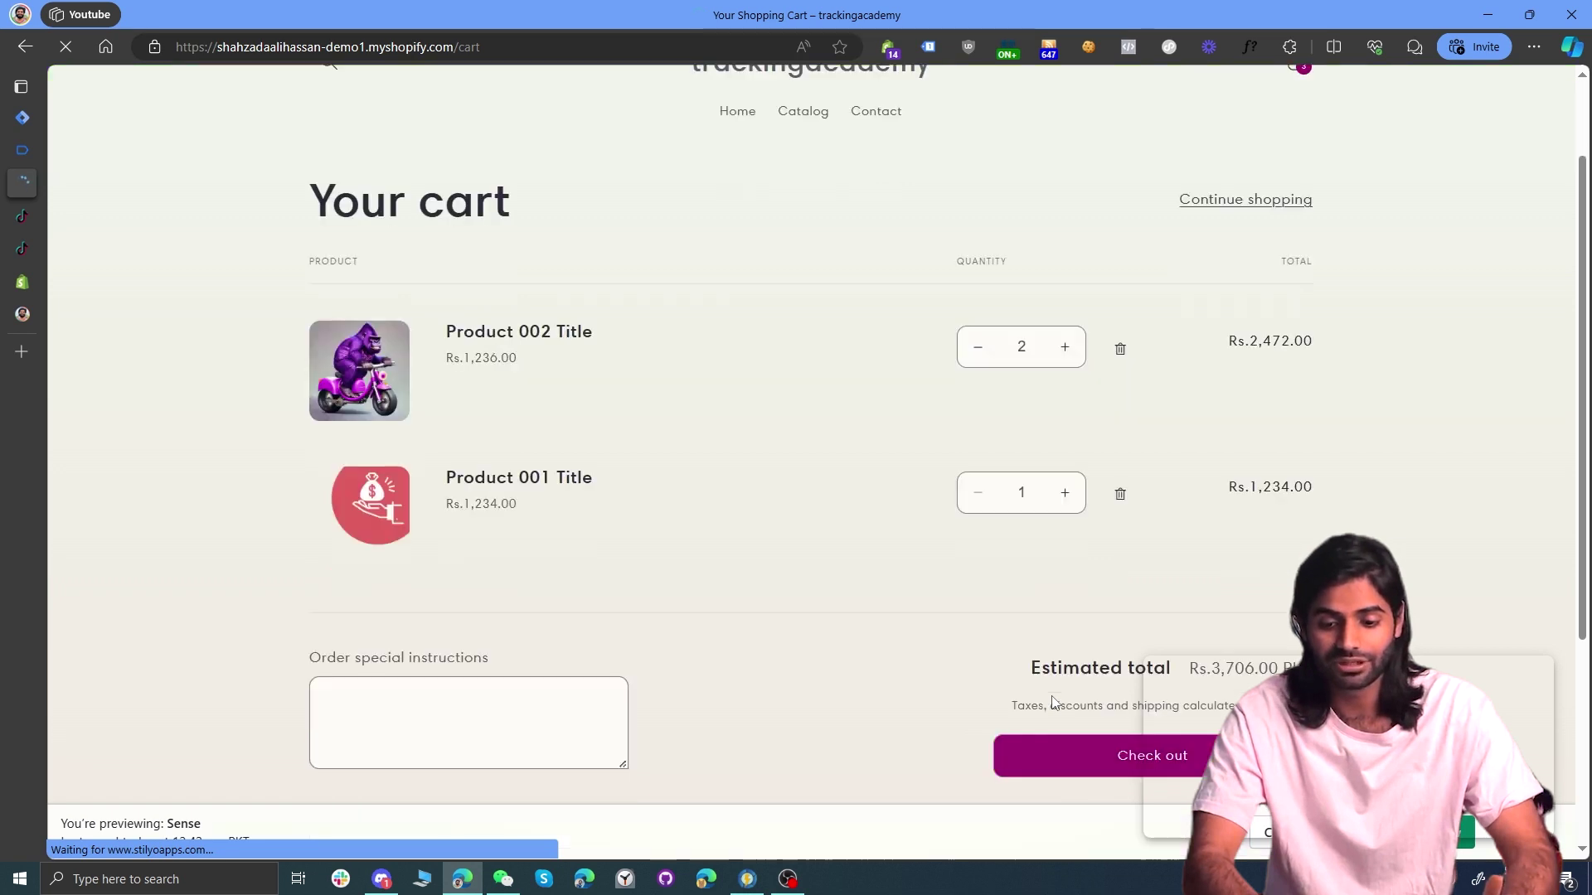
left_click(1061, 643)
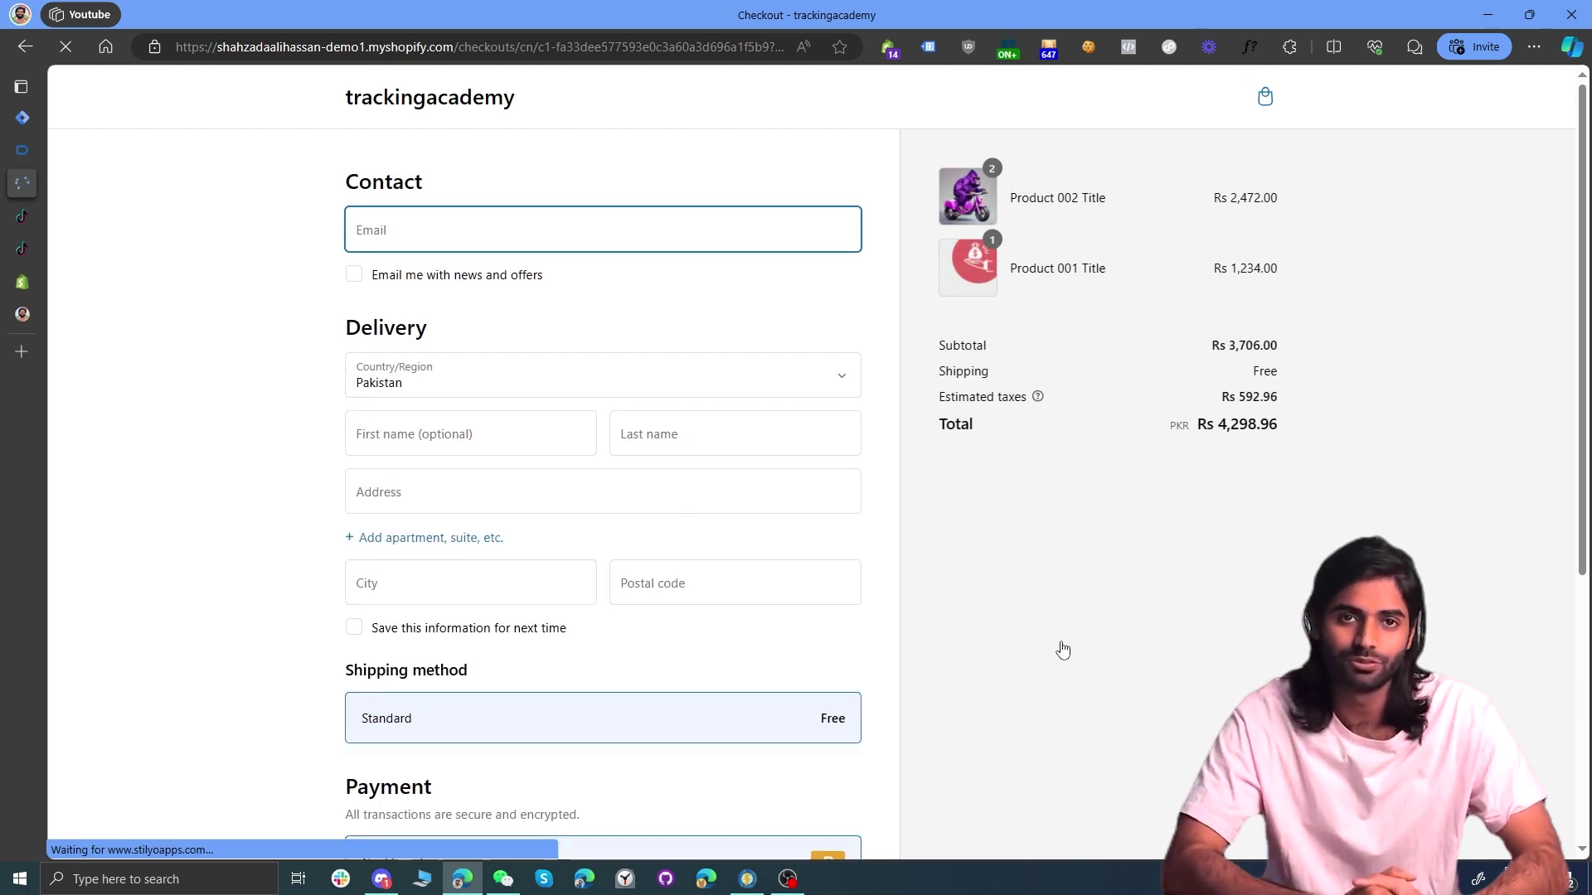
Step: Fill the shipping address fields with dummy 'test' values
type("tes")
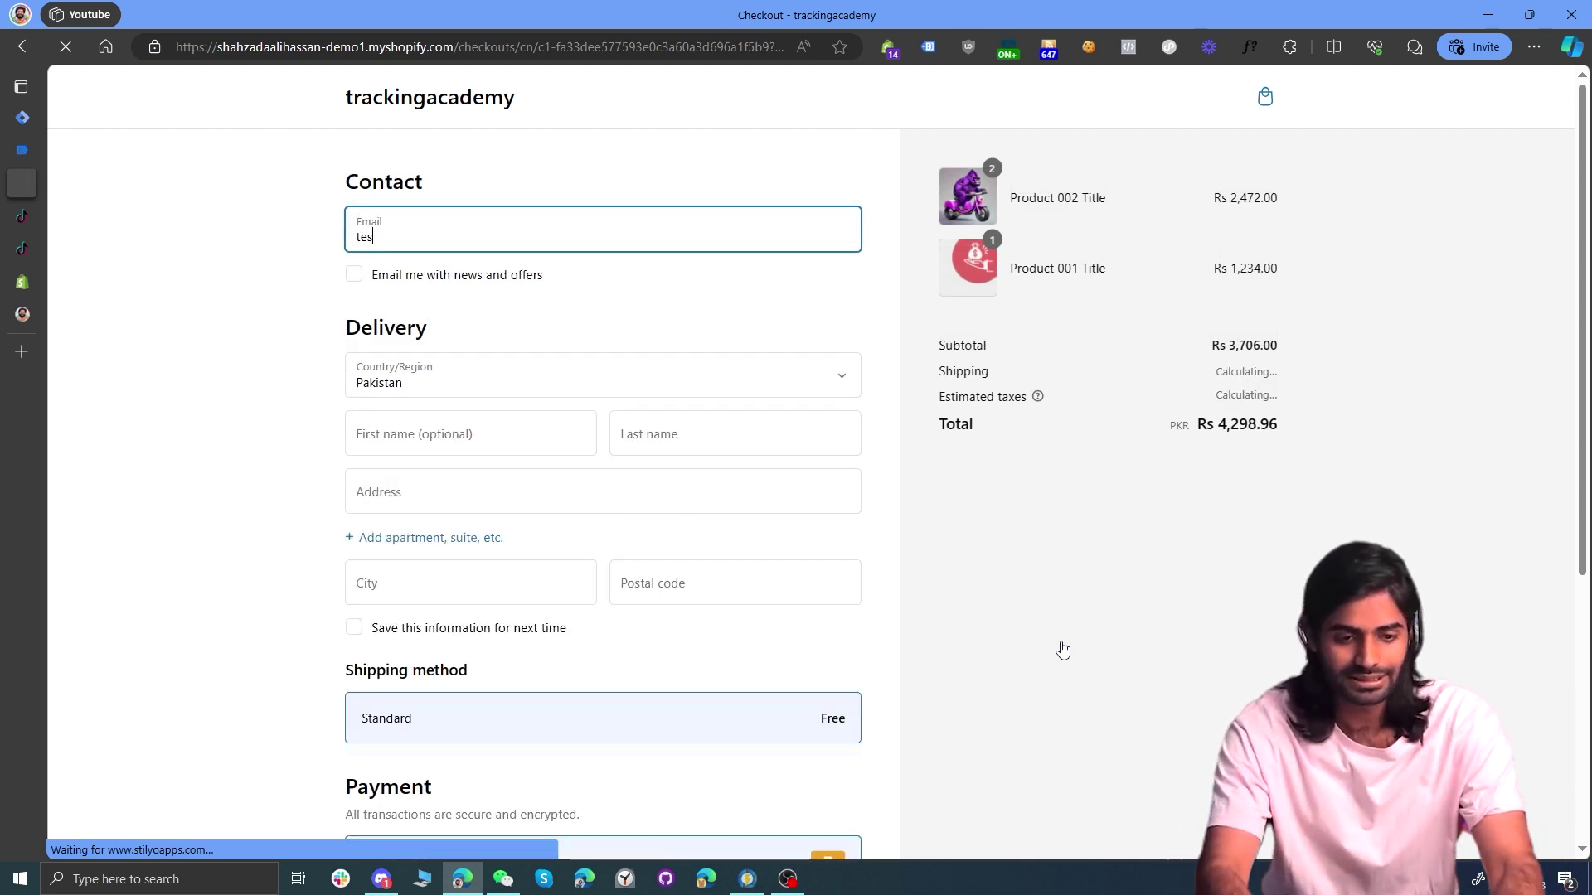
type("t009@tester.com")
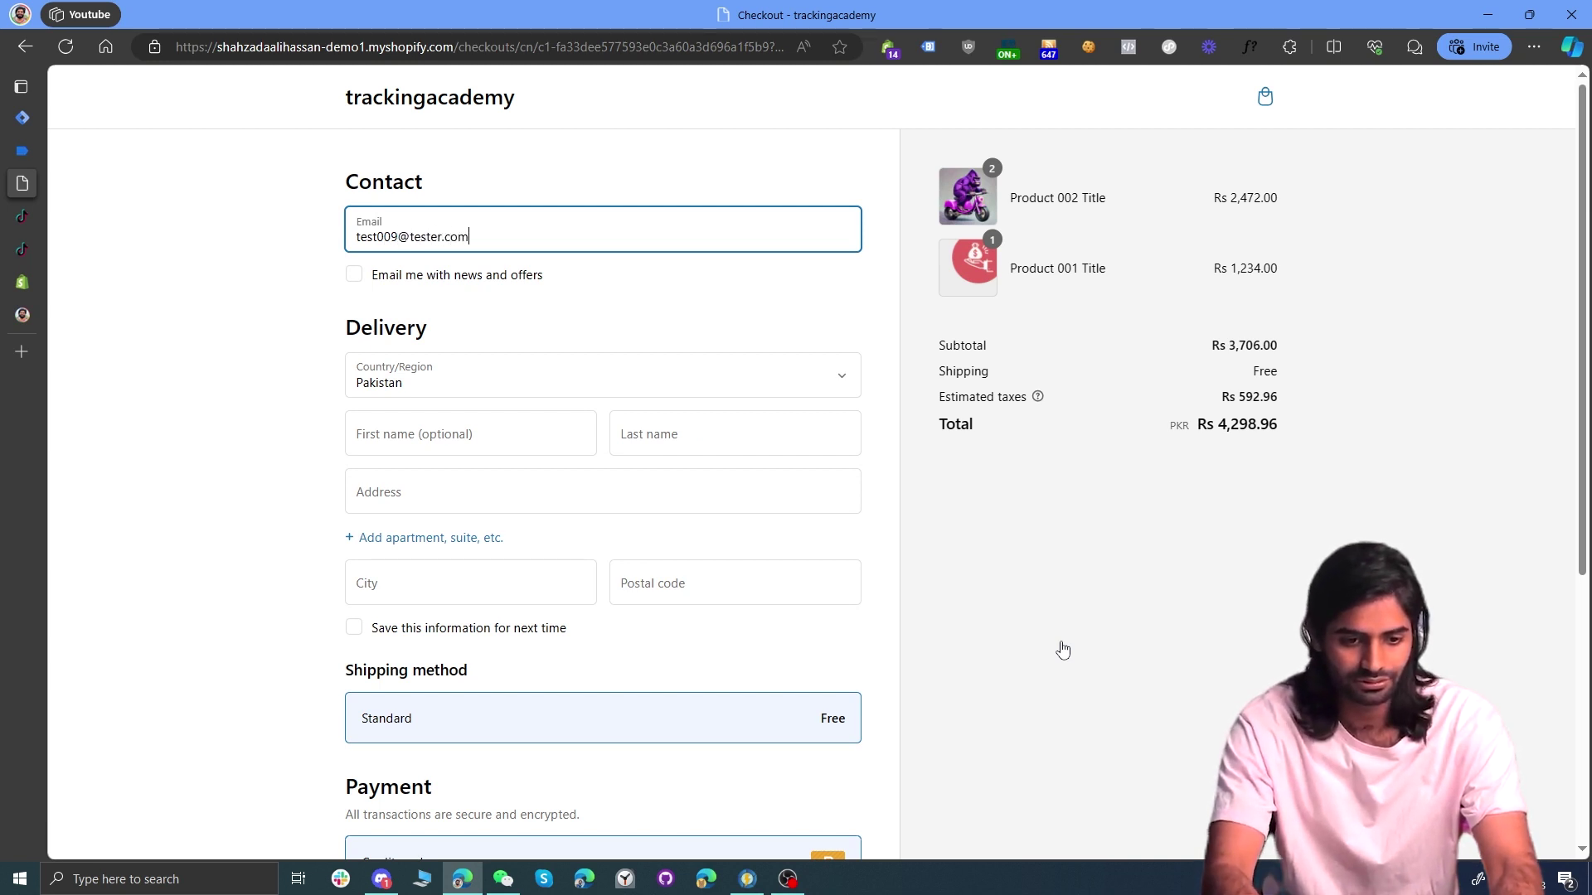
key("Tab")
key("Tab")
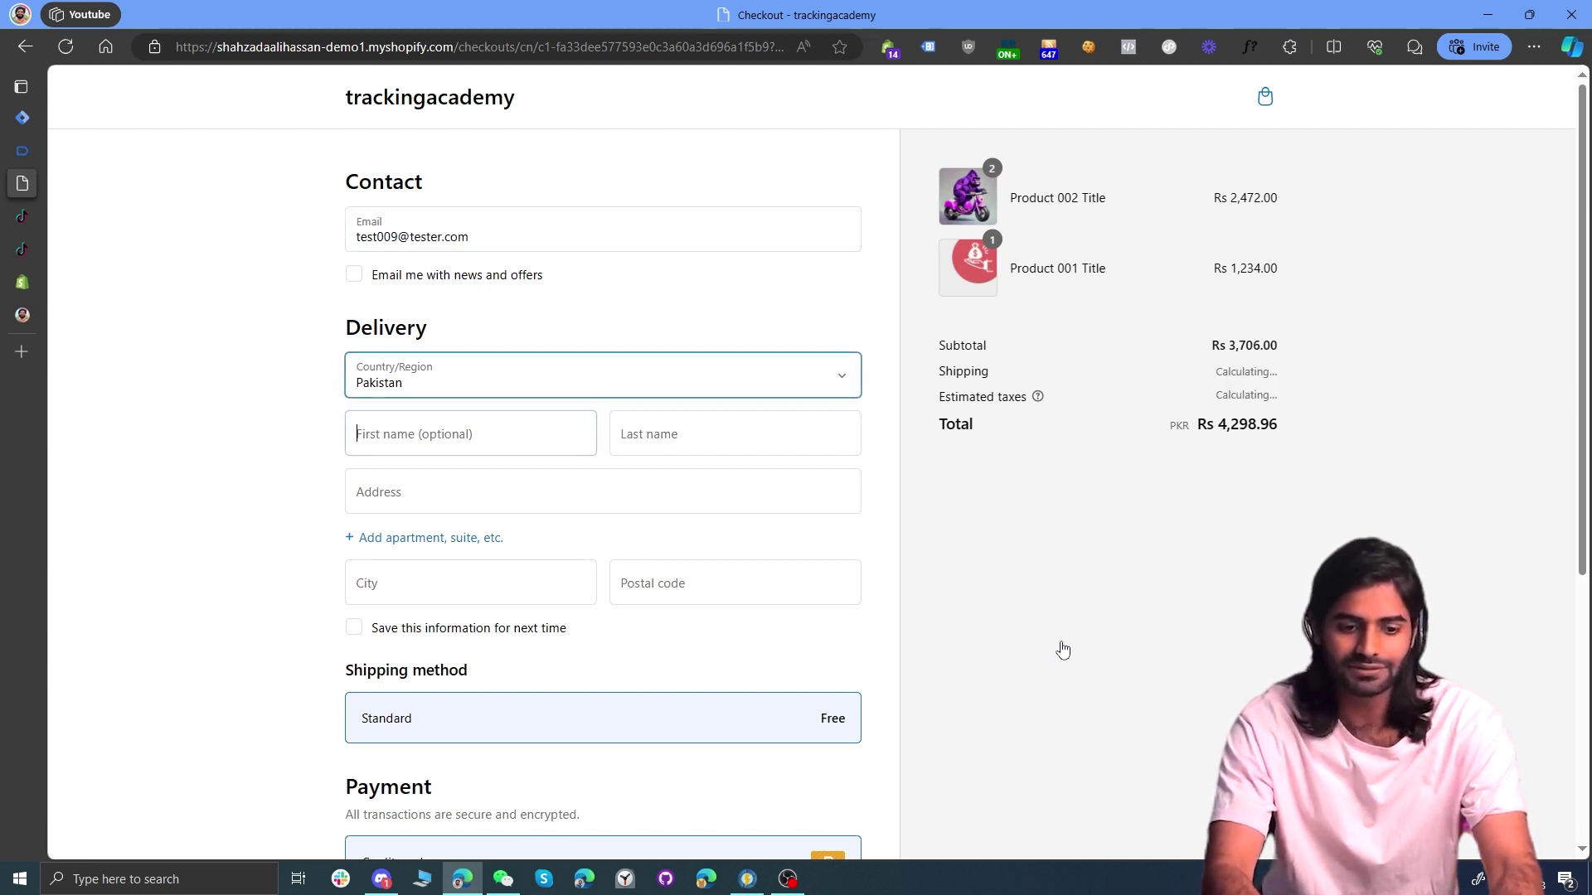
type("test")
key("Tab")
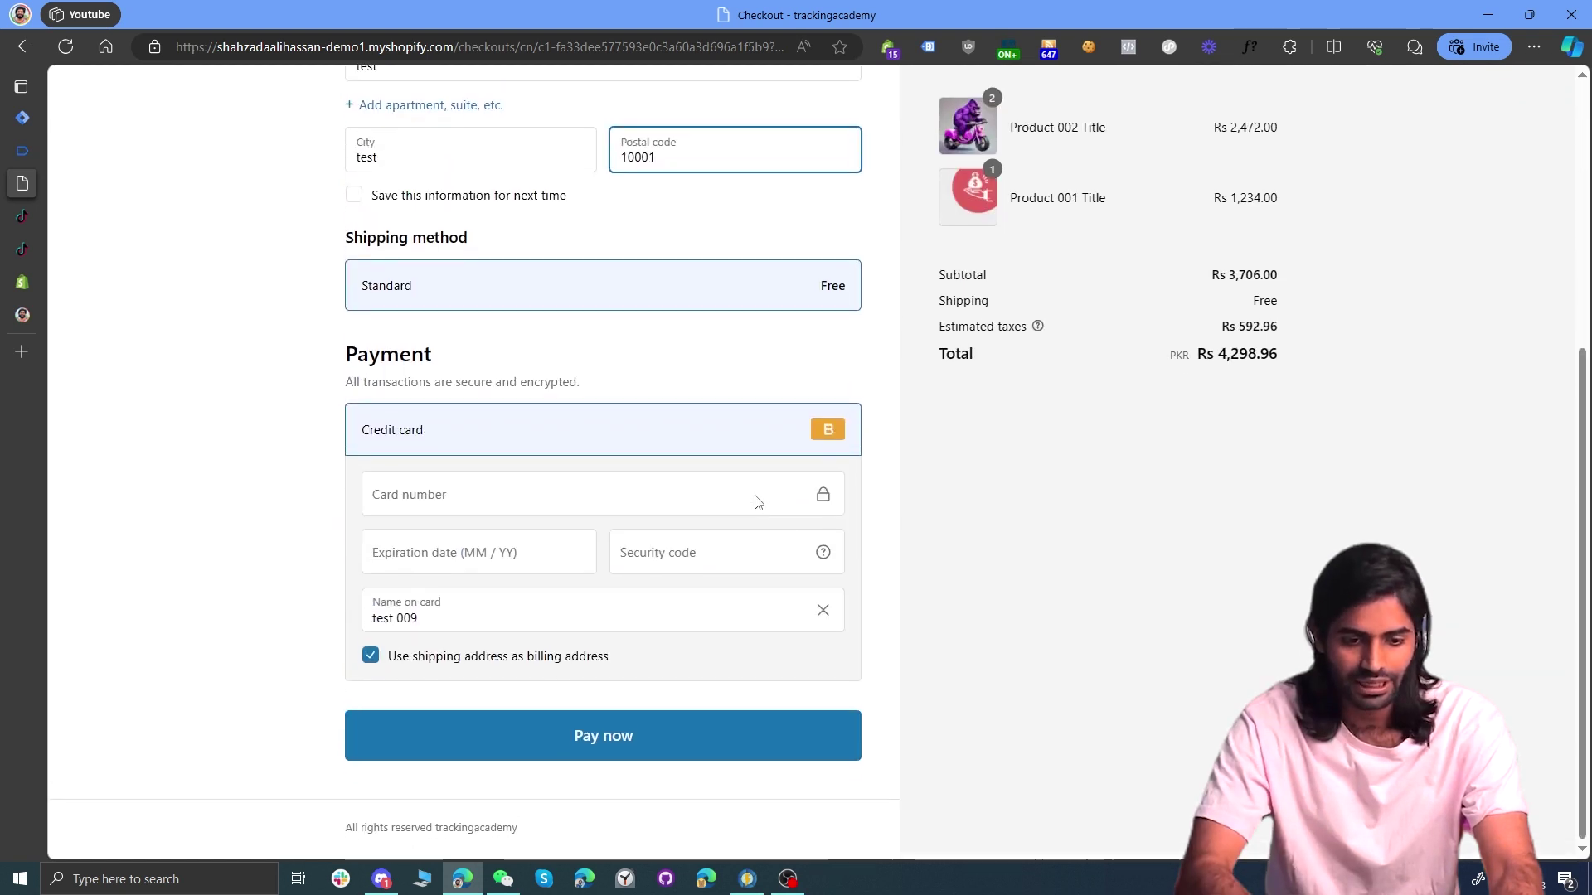
Step: Enter test card number 1, a dummy expiry, security code 123 and name 'Bogus', then pay
left_click(605, 517)
type("1")
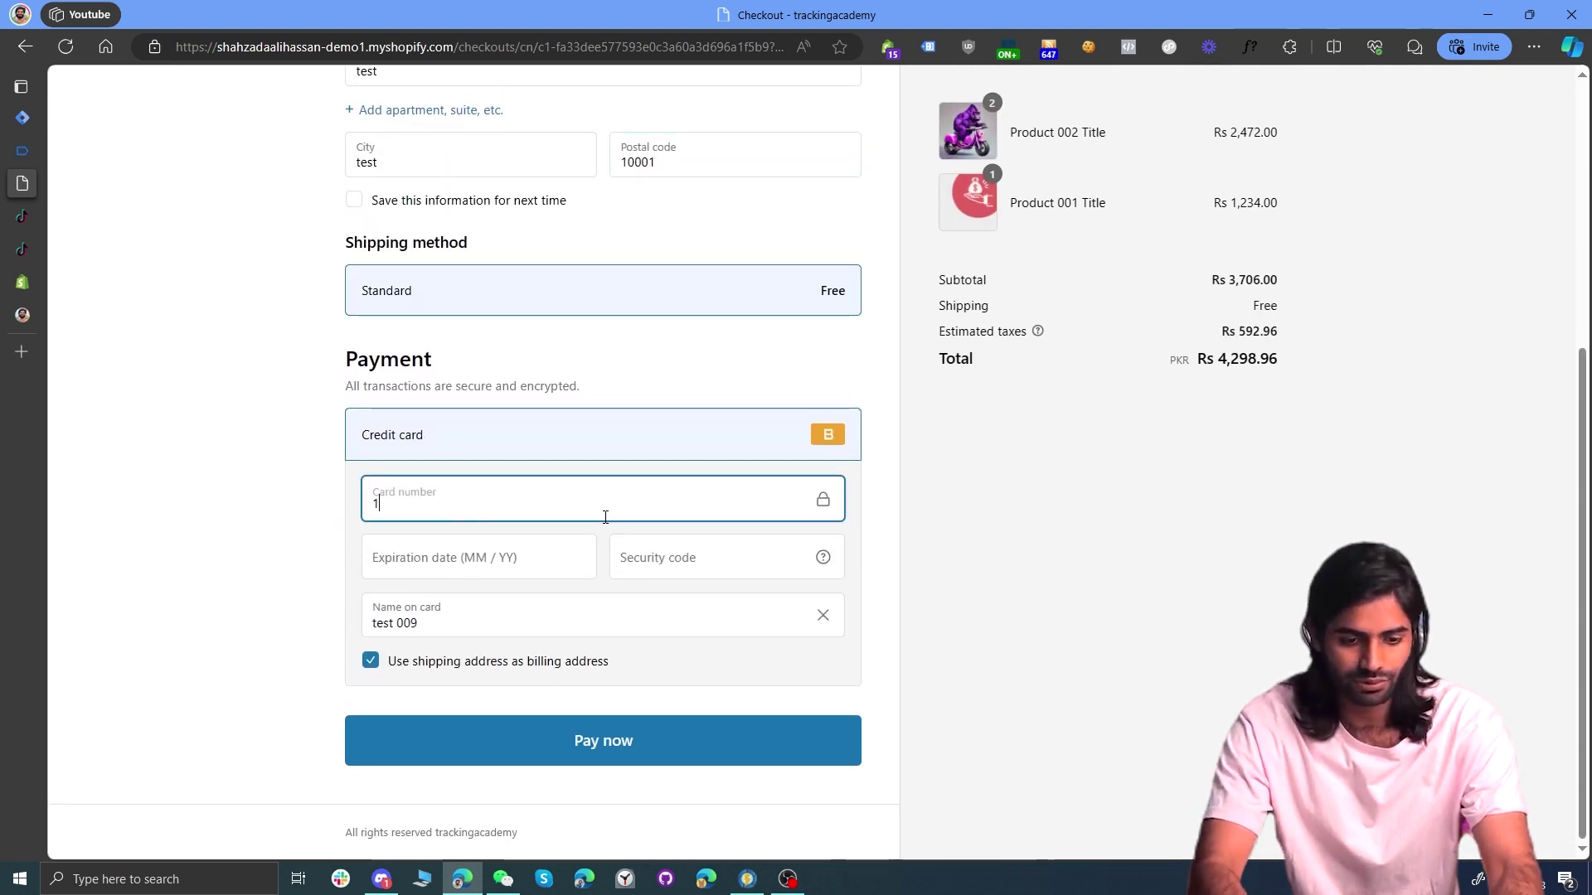
key("Tab")
type("0101")
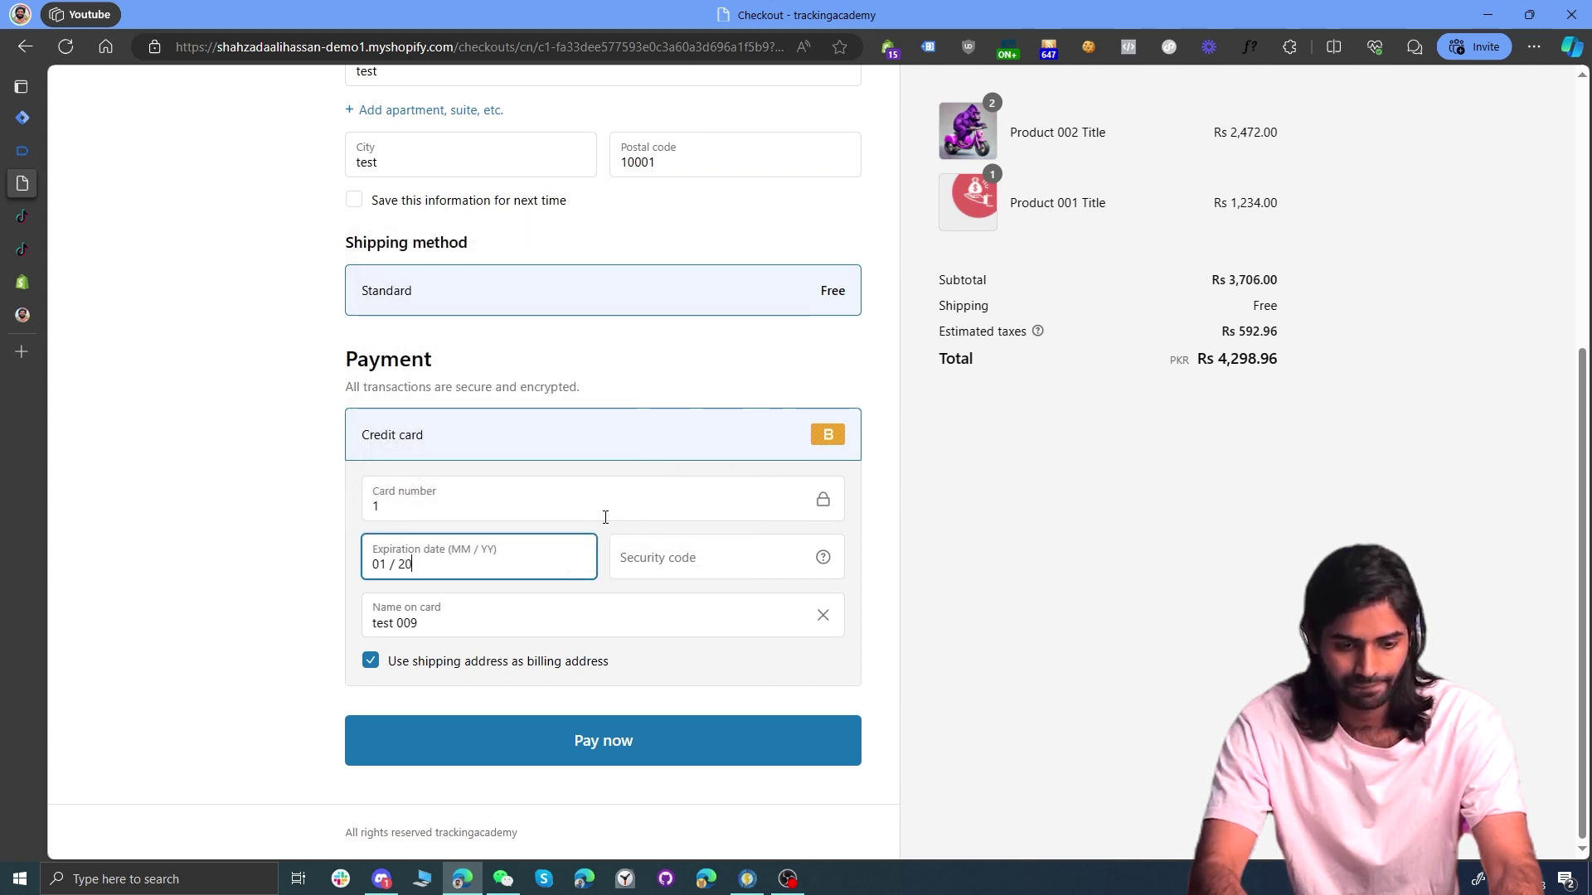
type("44")
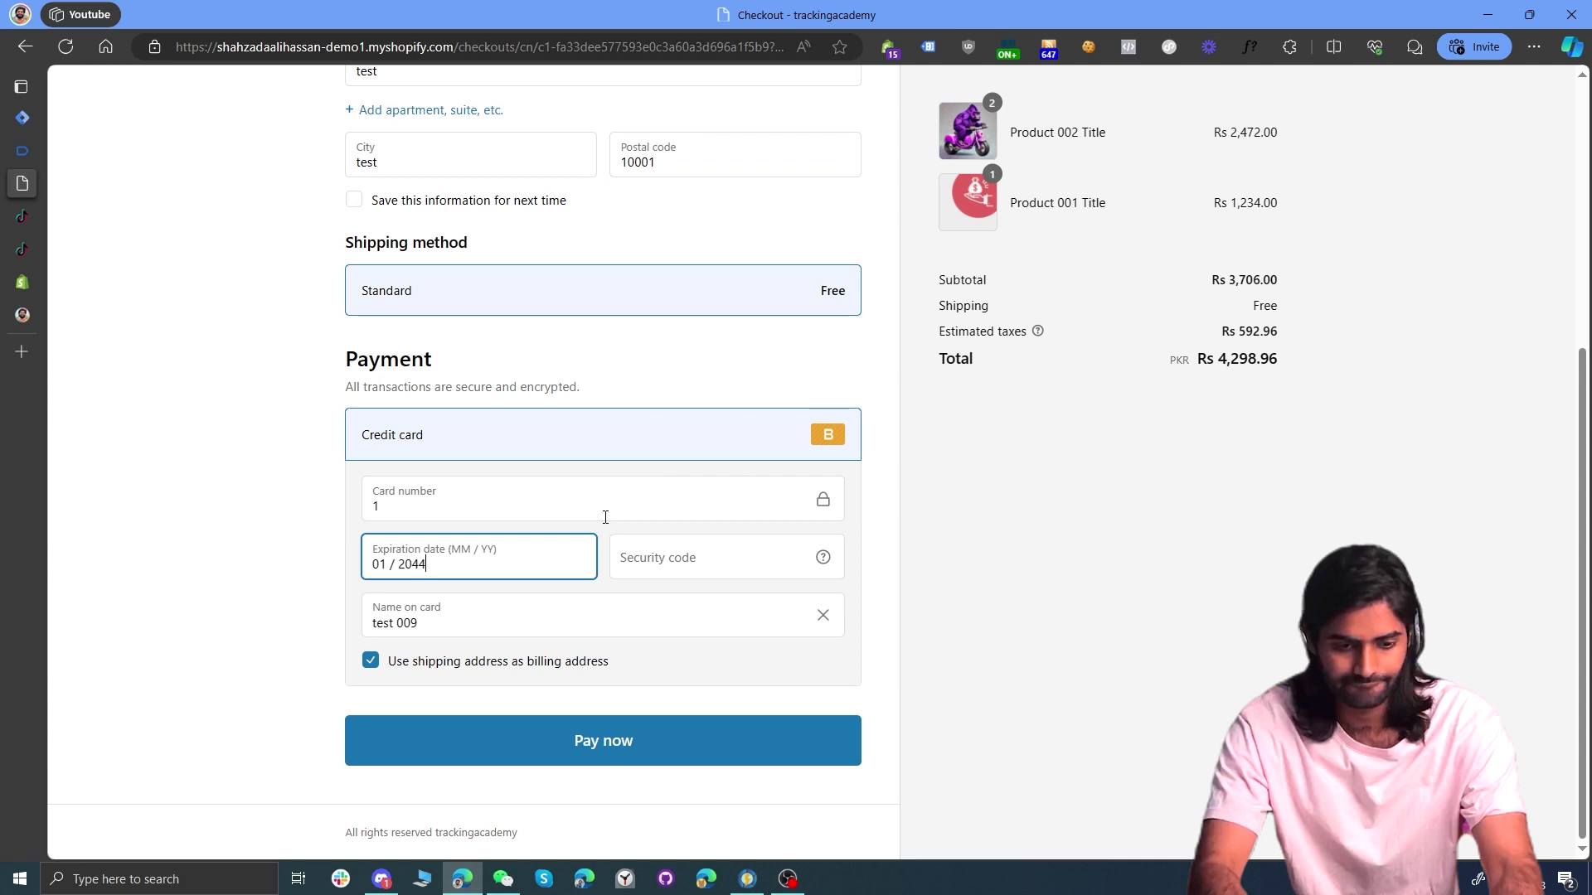
key("Tab")
type("123")
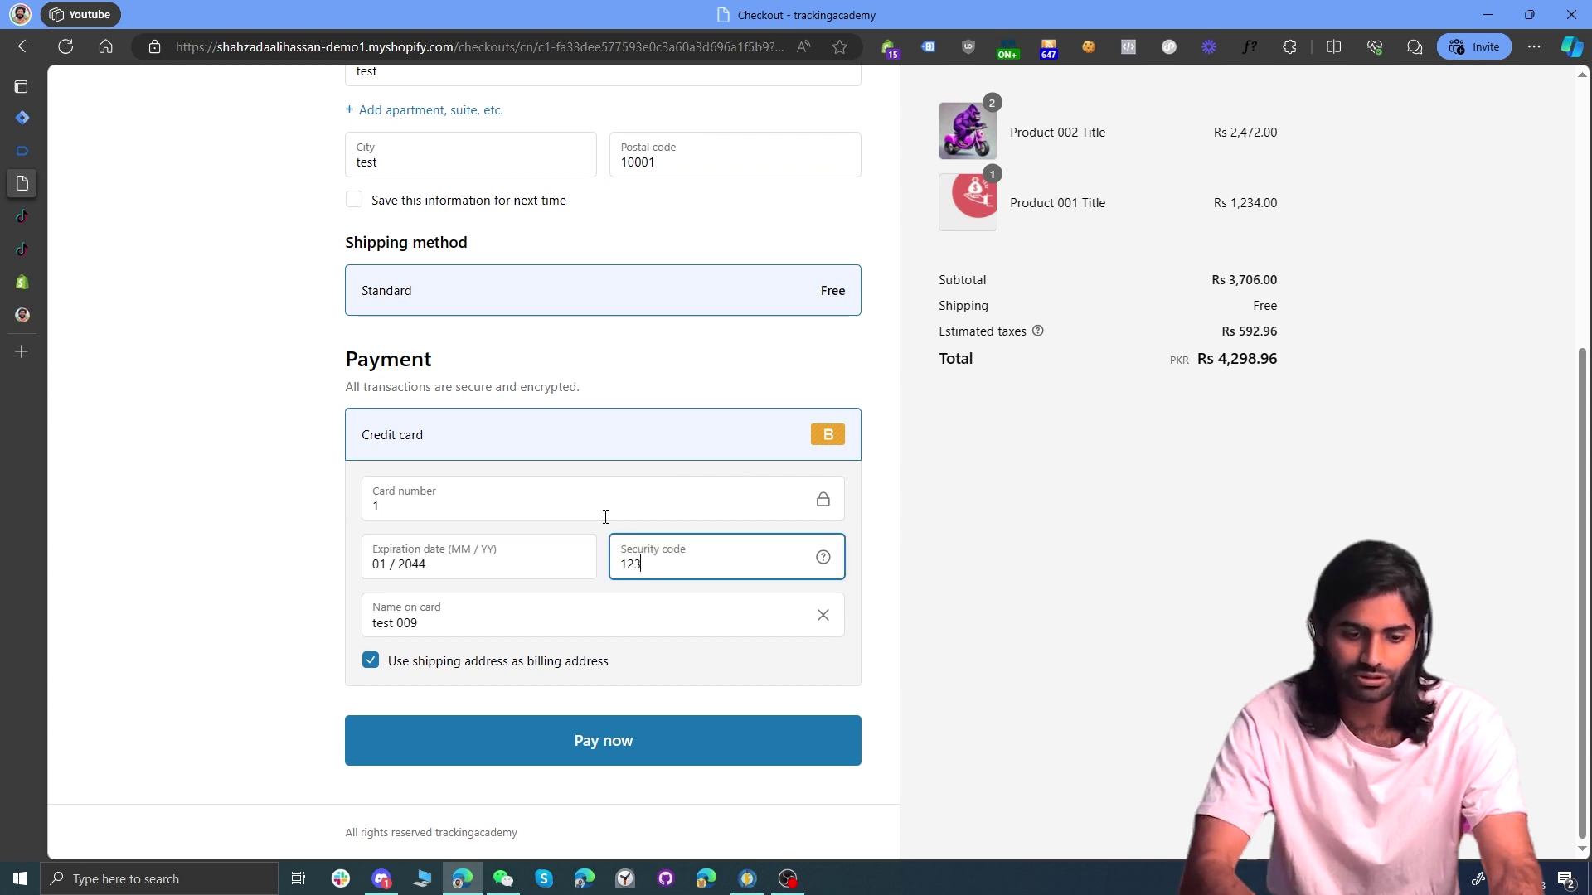
triple_click(466, 621)
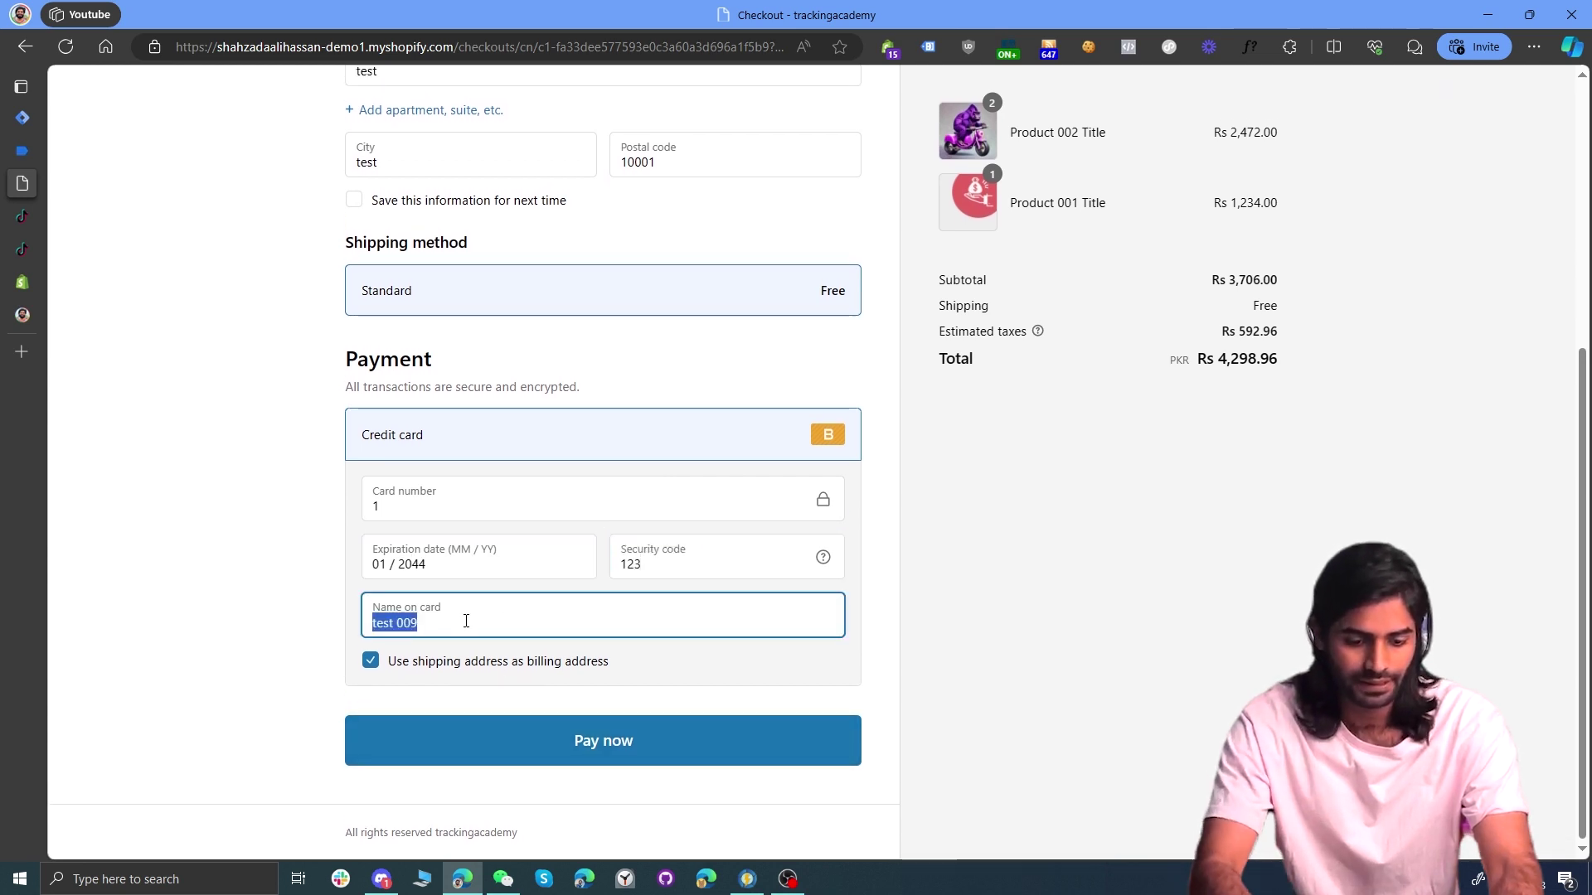
type("Bogus Card")
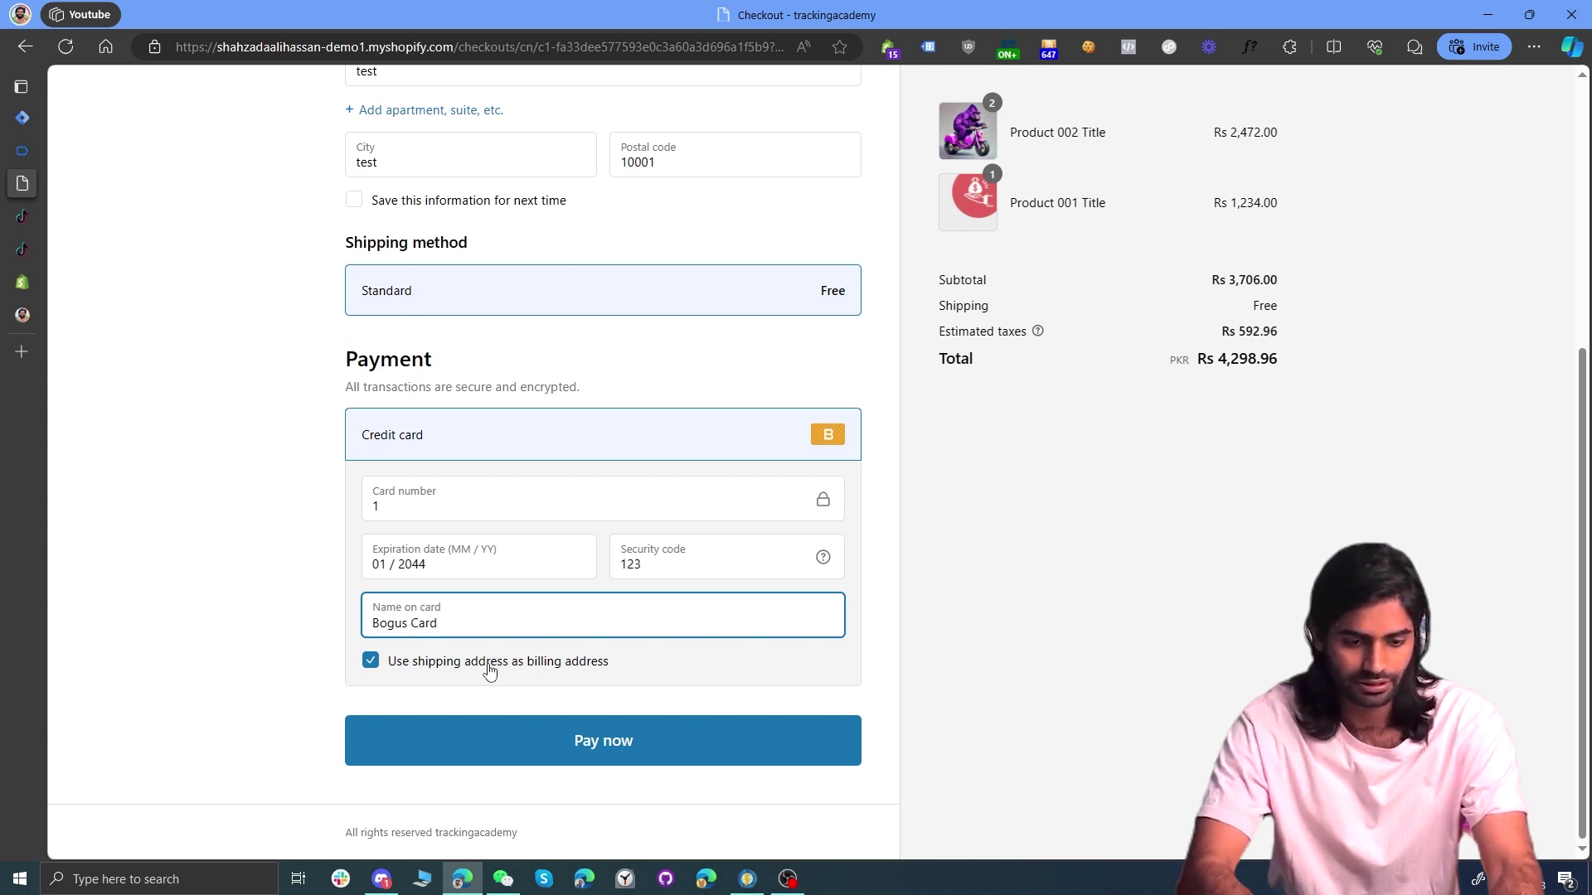
left_click(539, 741)
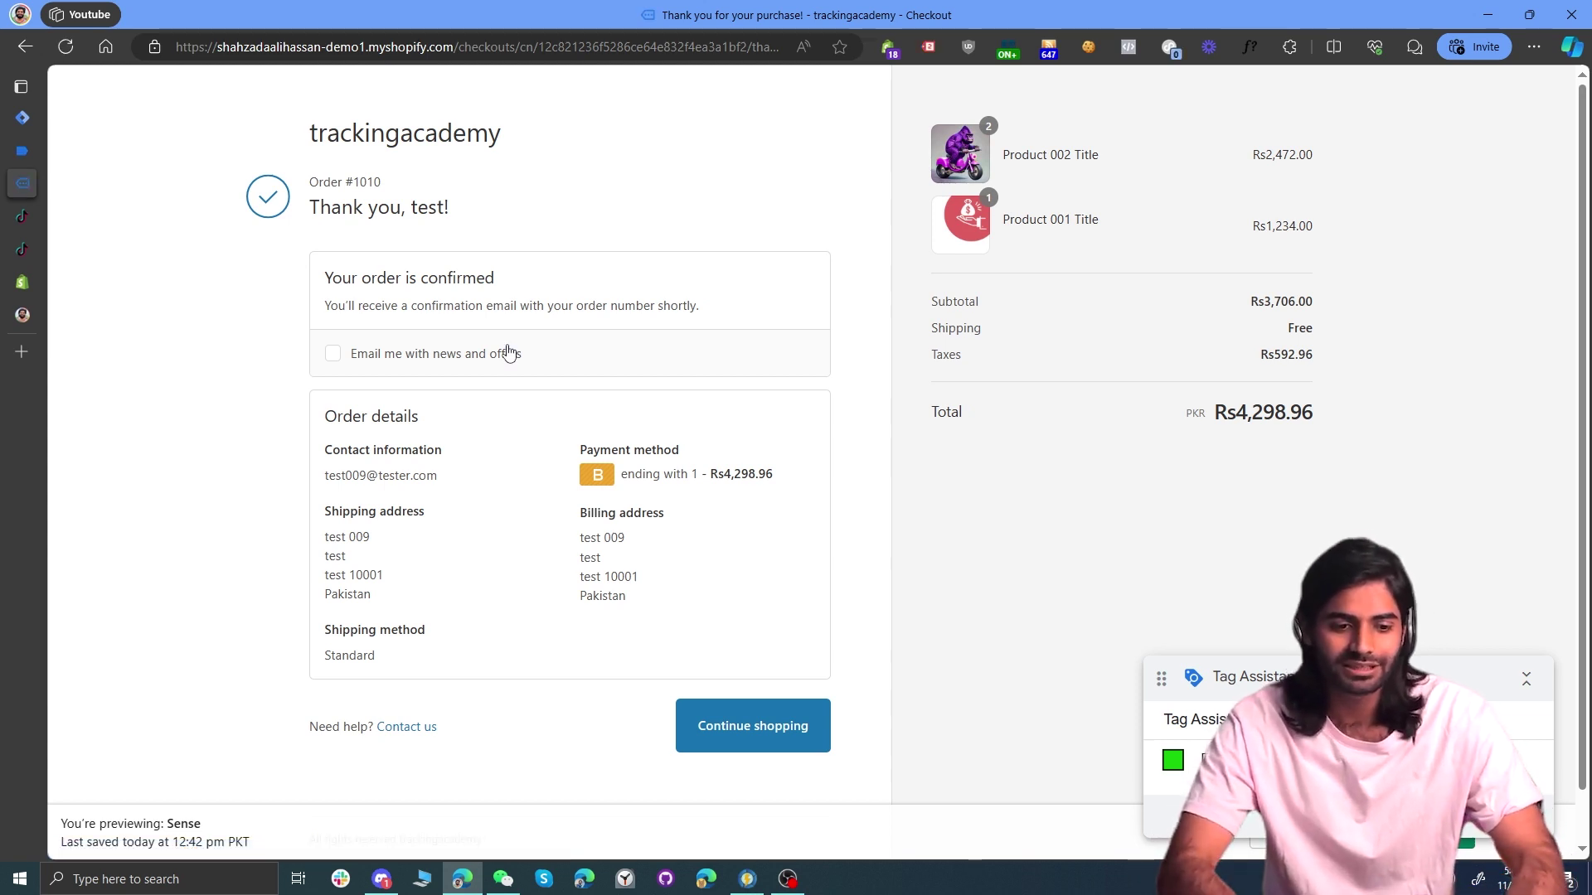
Step: Open the custom_purchase event in Tag Assistant and expand its full dataLayer push code
left_click(26, 152)
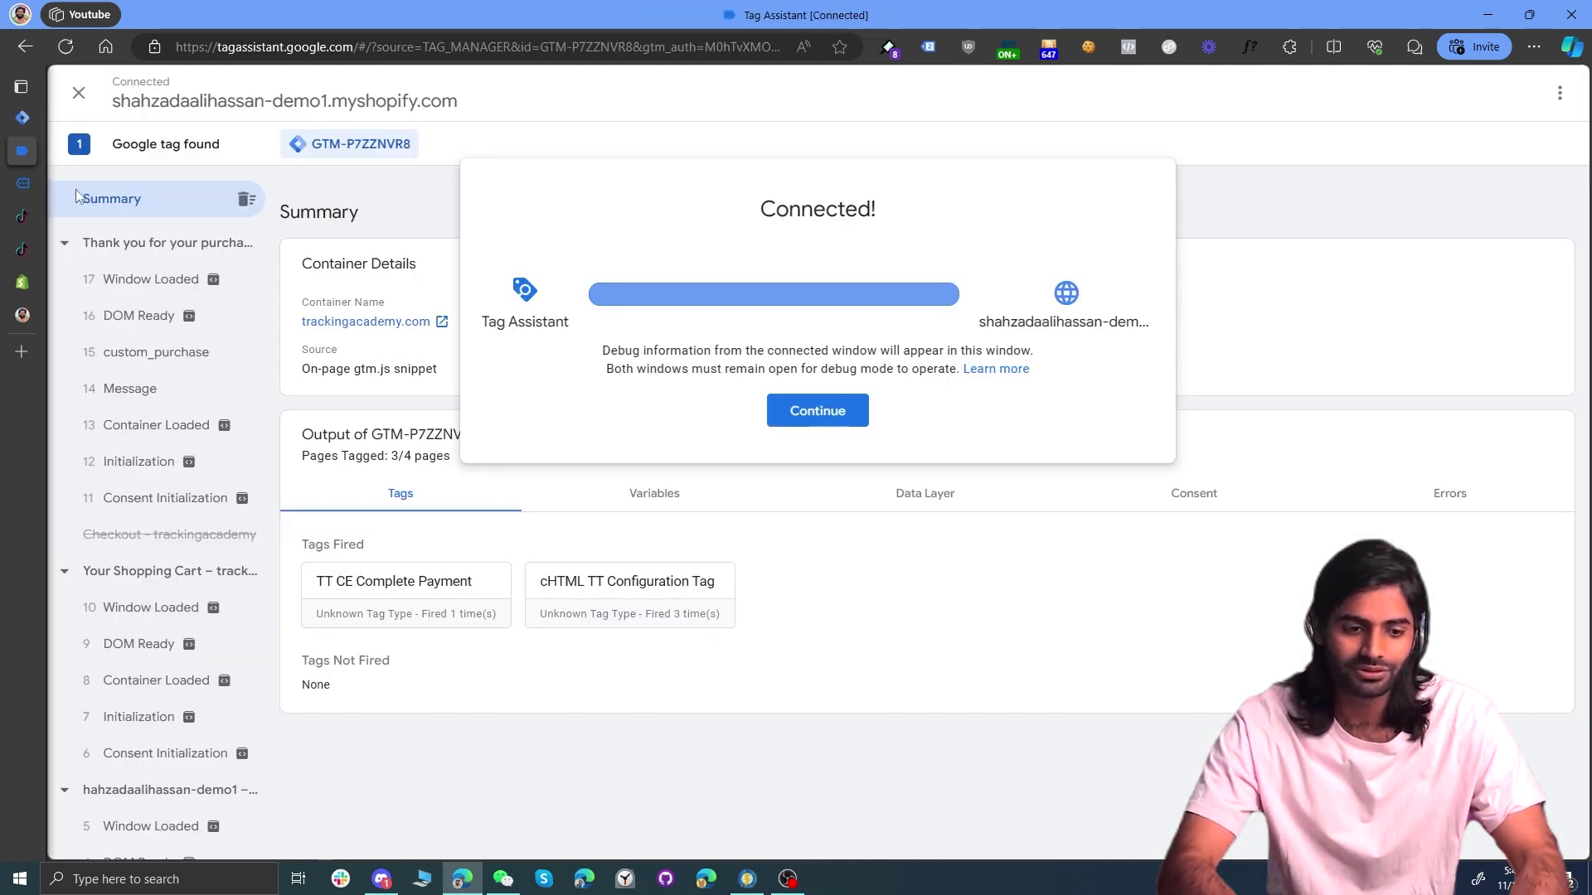
left_click(199, 365)
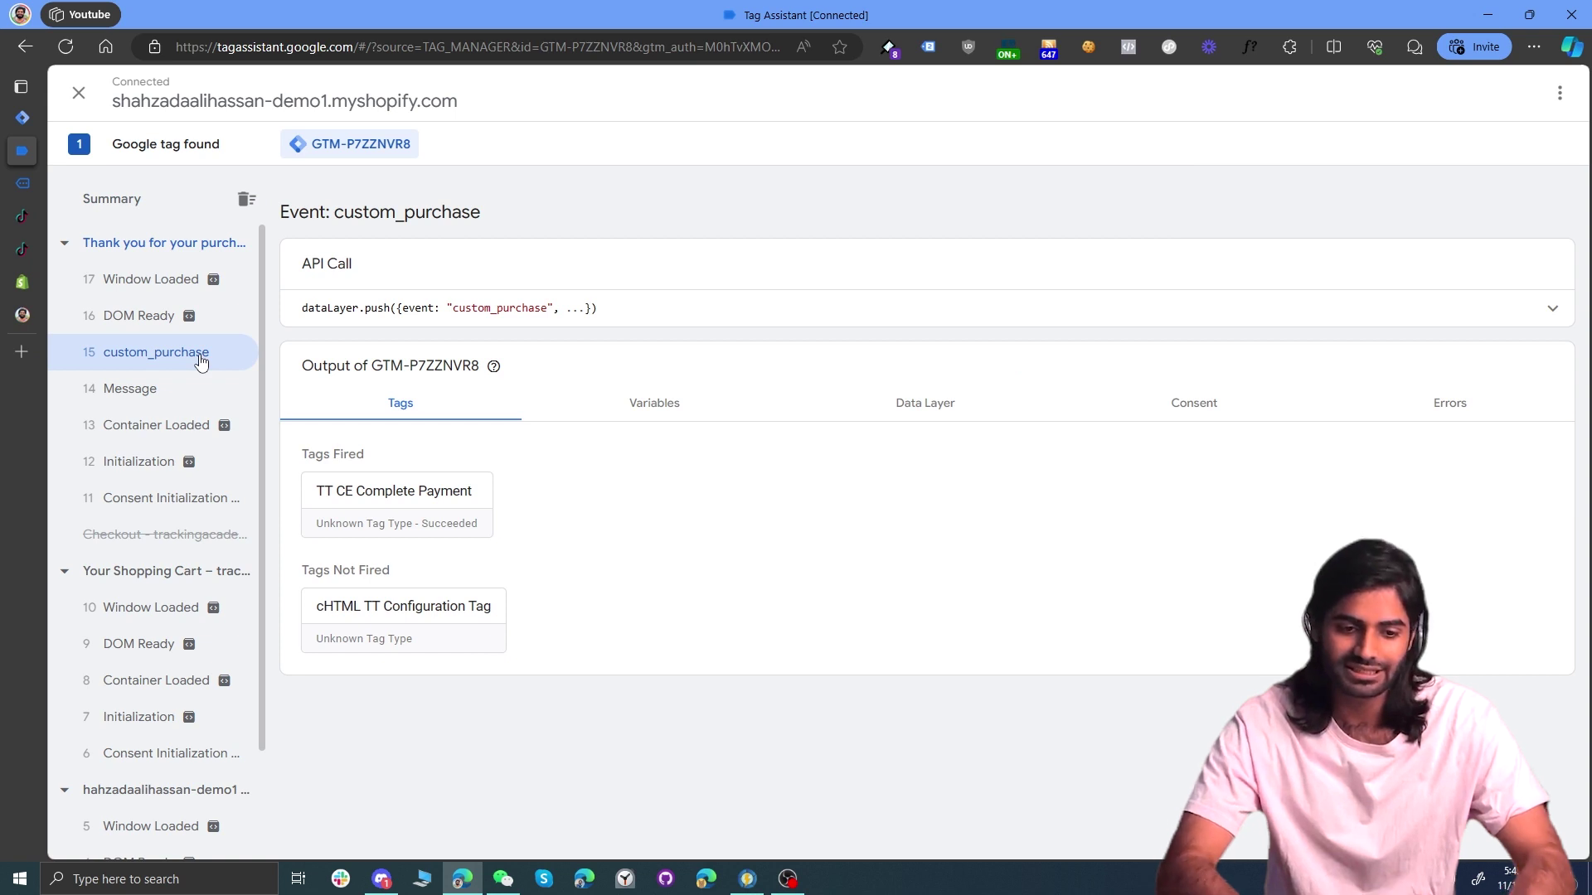
left_click(777, 310)
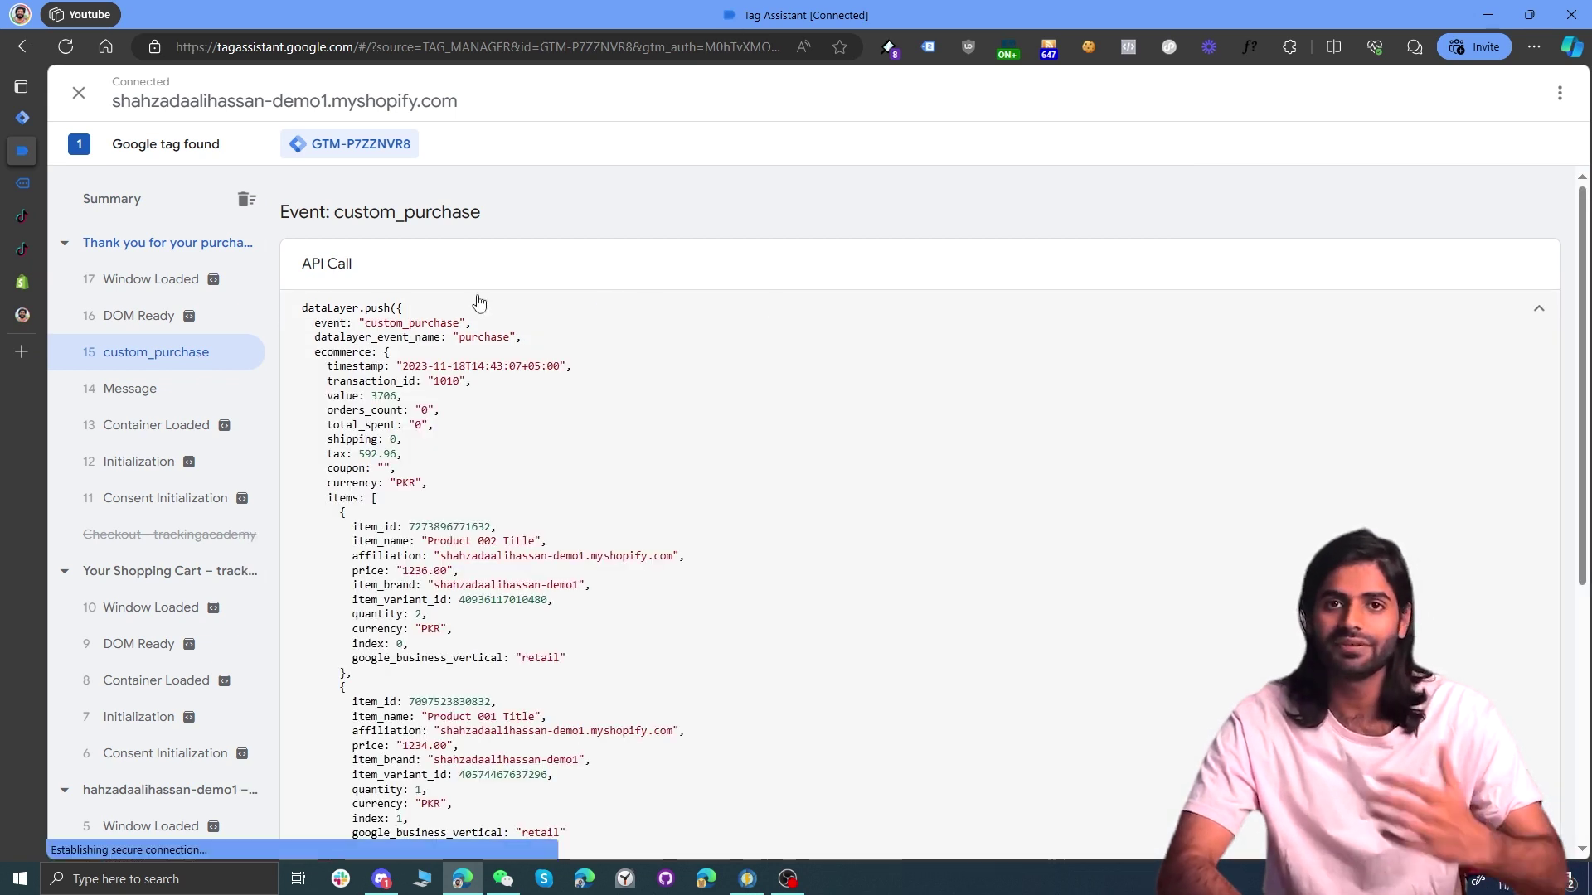
Step: Highlight the transaction_id line in the dataLayer code, then return to the order confirmation page
mouse_move(37, 164)
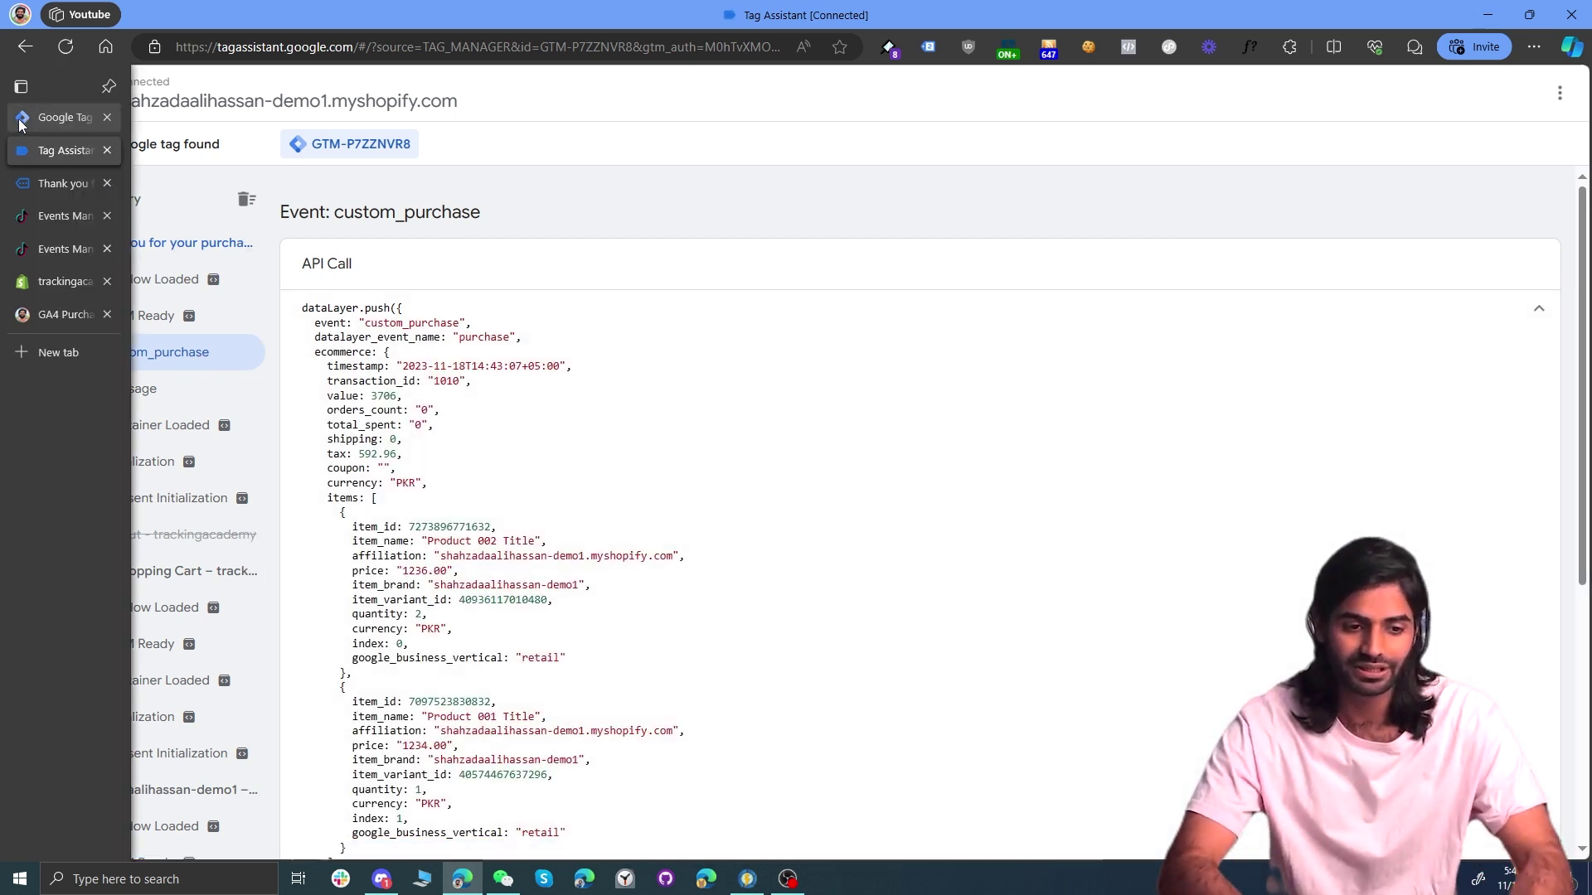
left_click(33, 117)
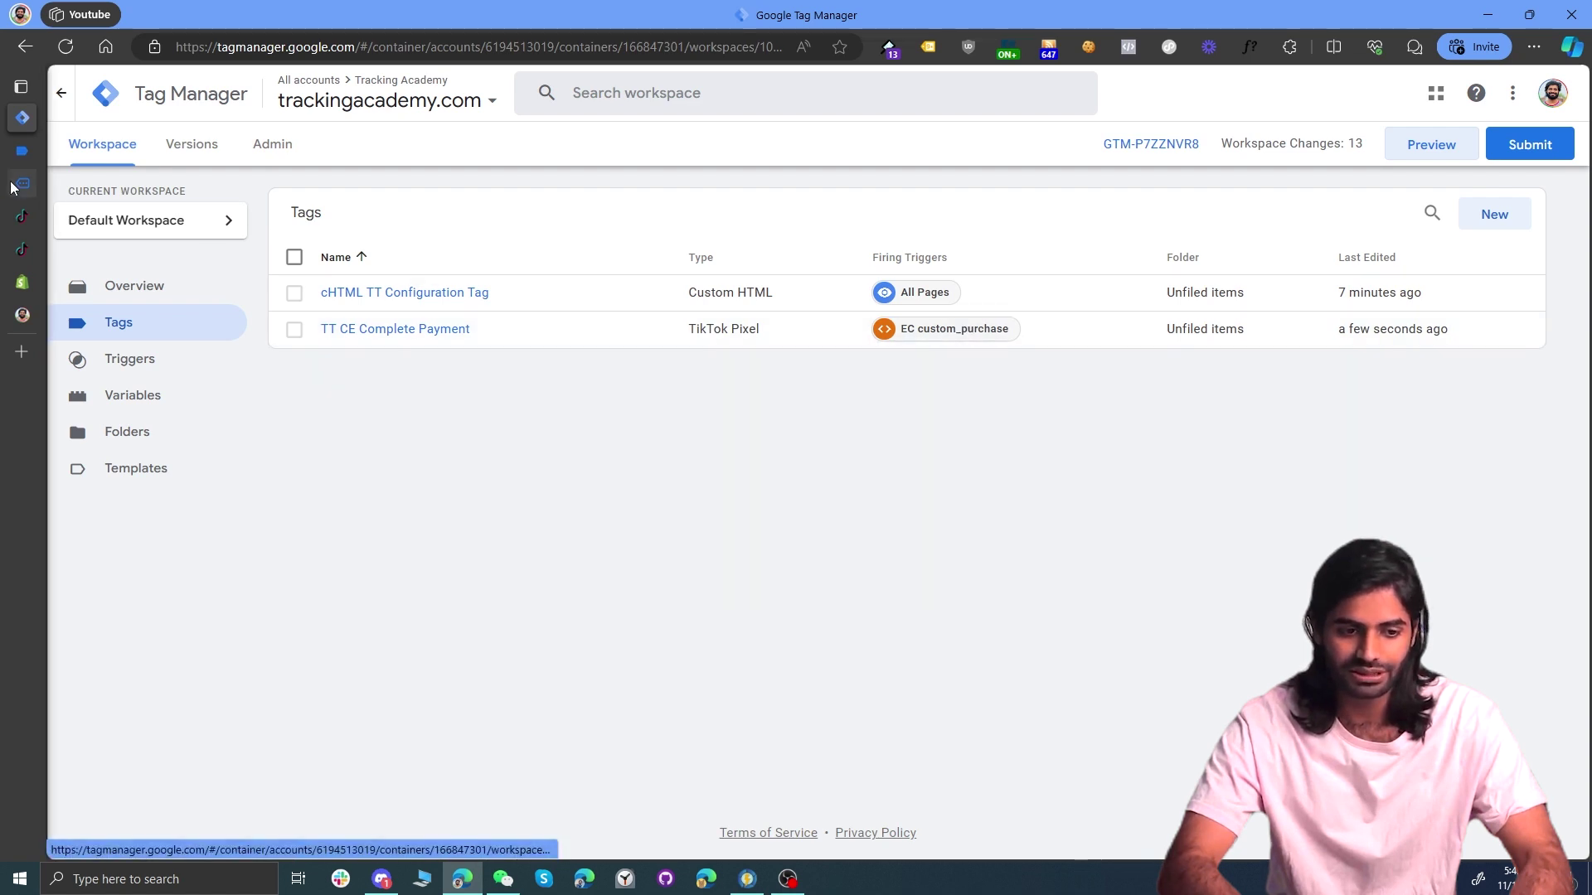
left_click(76, 179)
left_click(22, 150)
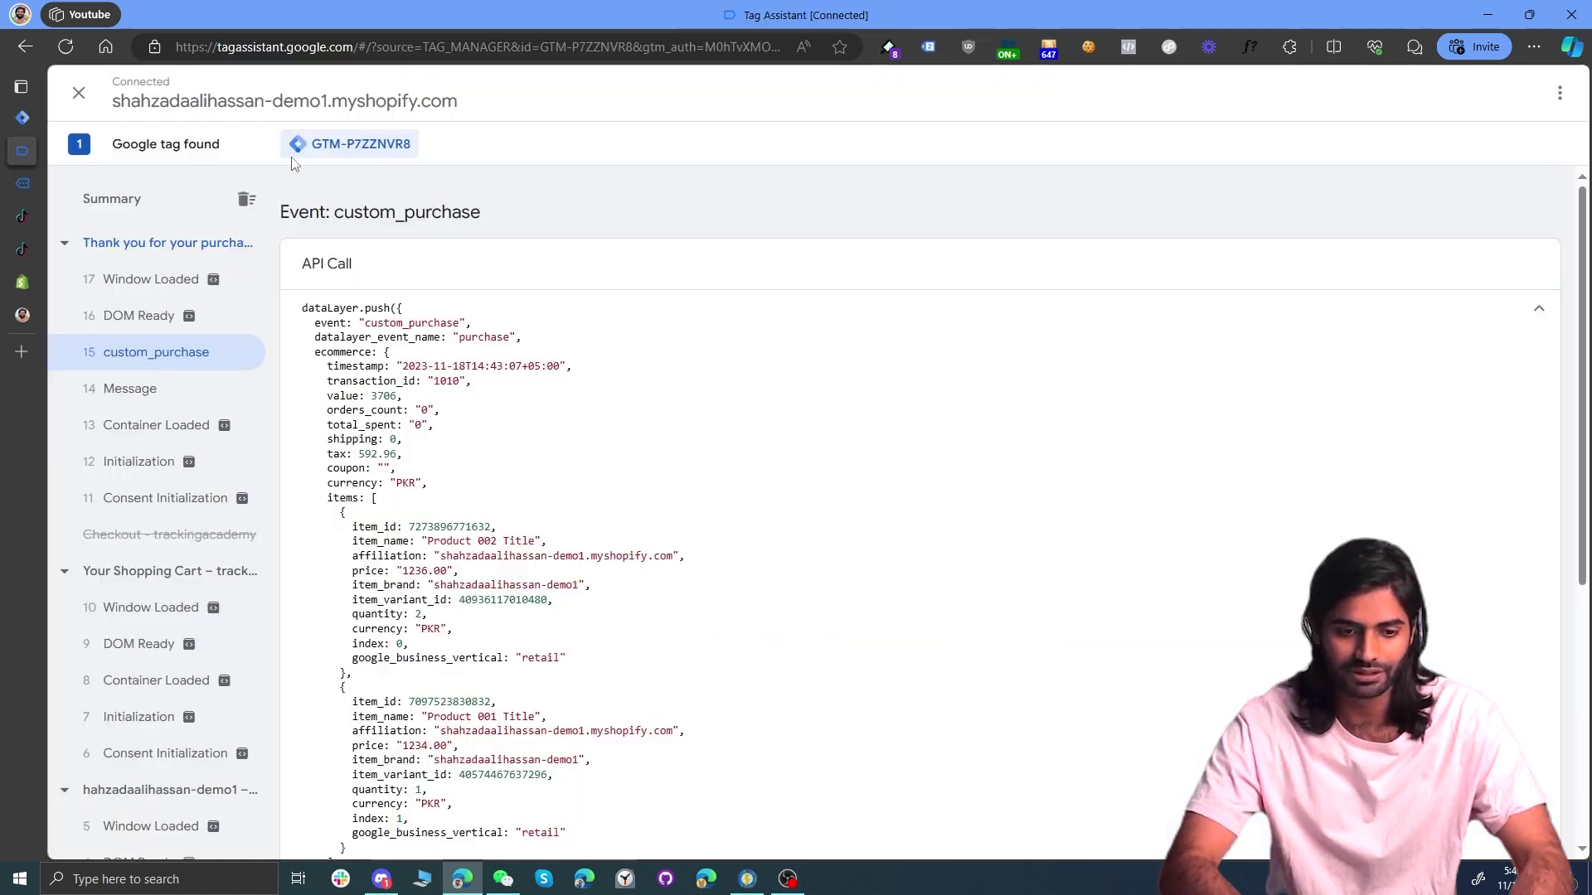
scroll(472, 351, "down", 1)
left_click_drag(484, 303, 327, 318)
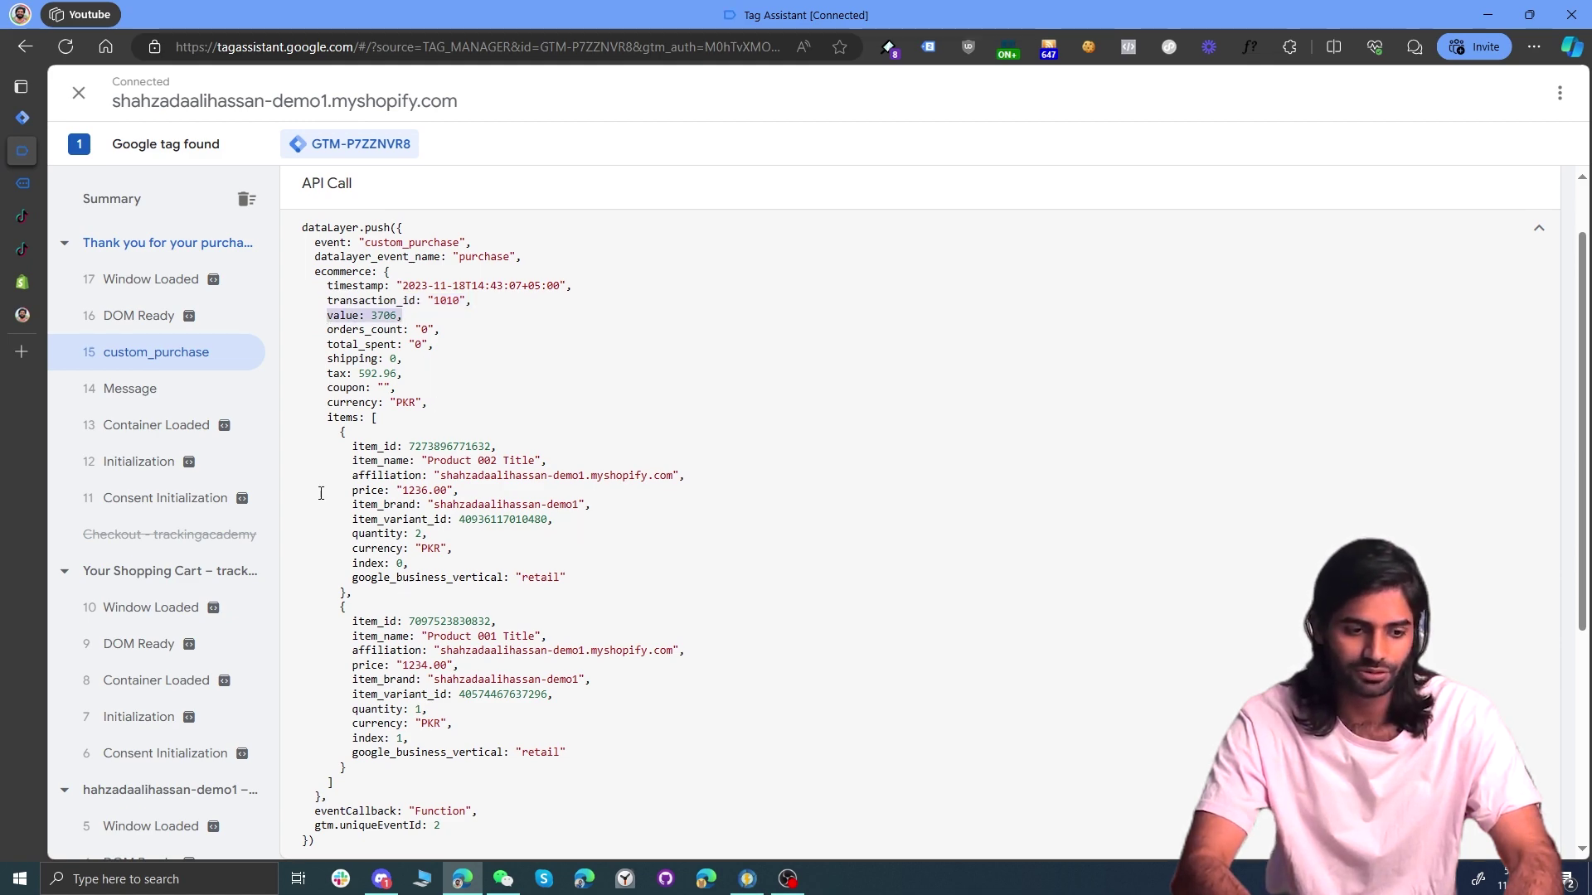
mouse_move(23, 184)
left_click(100, 183)
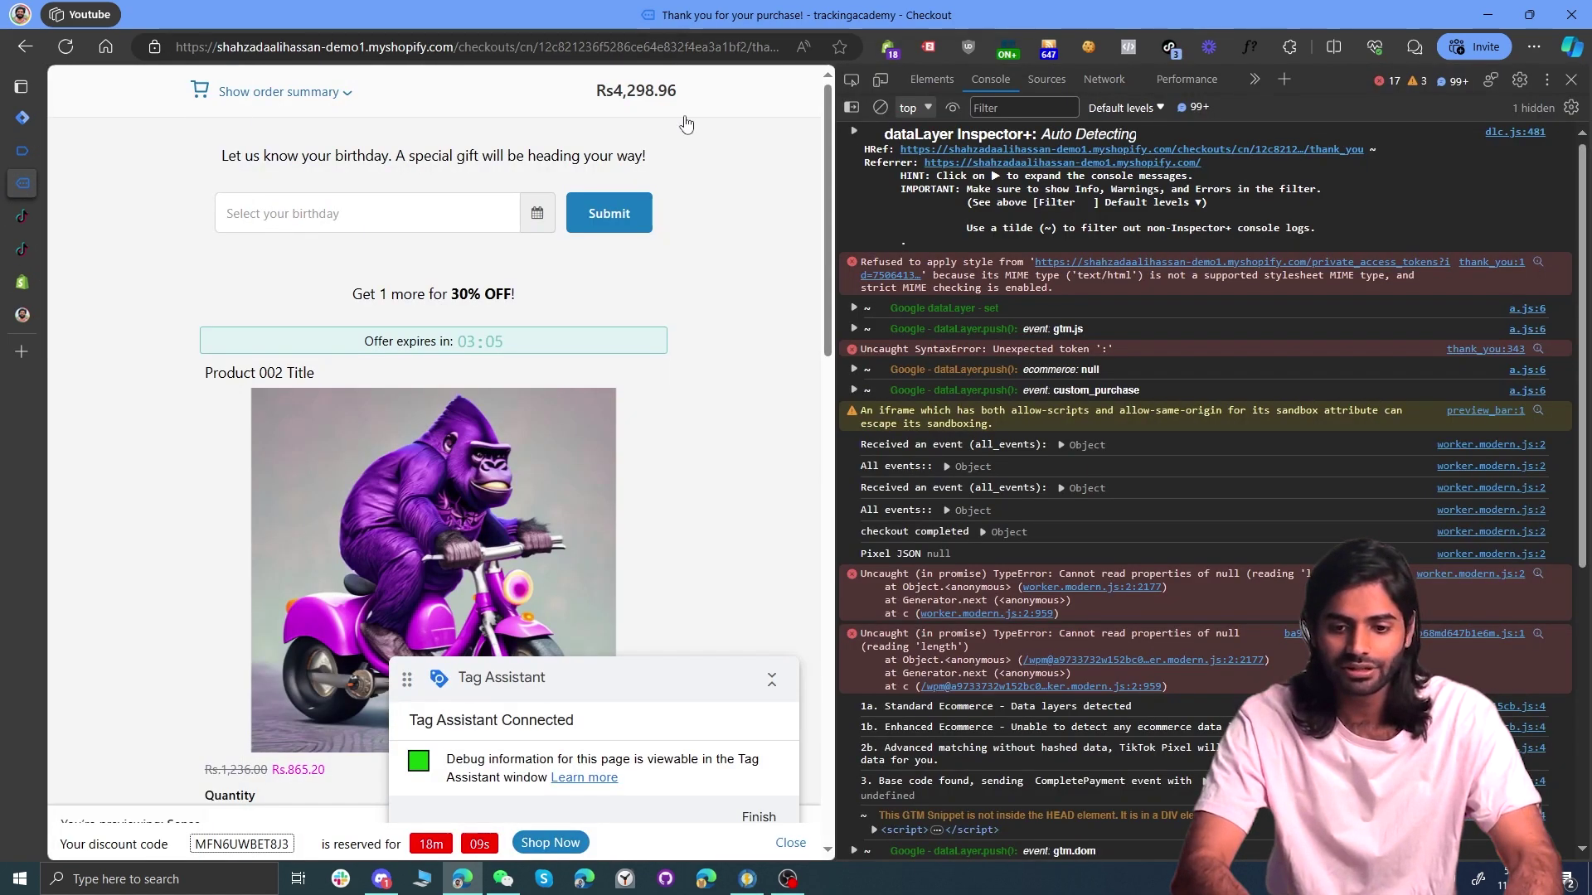
Step: In TikTok Pixel Helper, check Complete Payment shows currency PKR, value 3706 and the product contents
left_click(1172, 47)
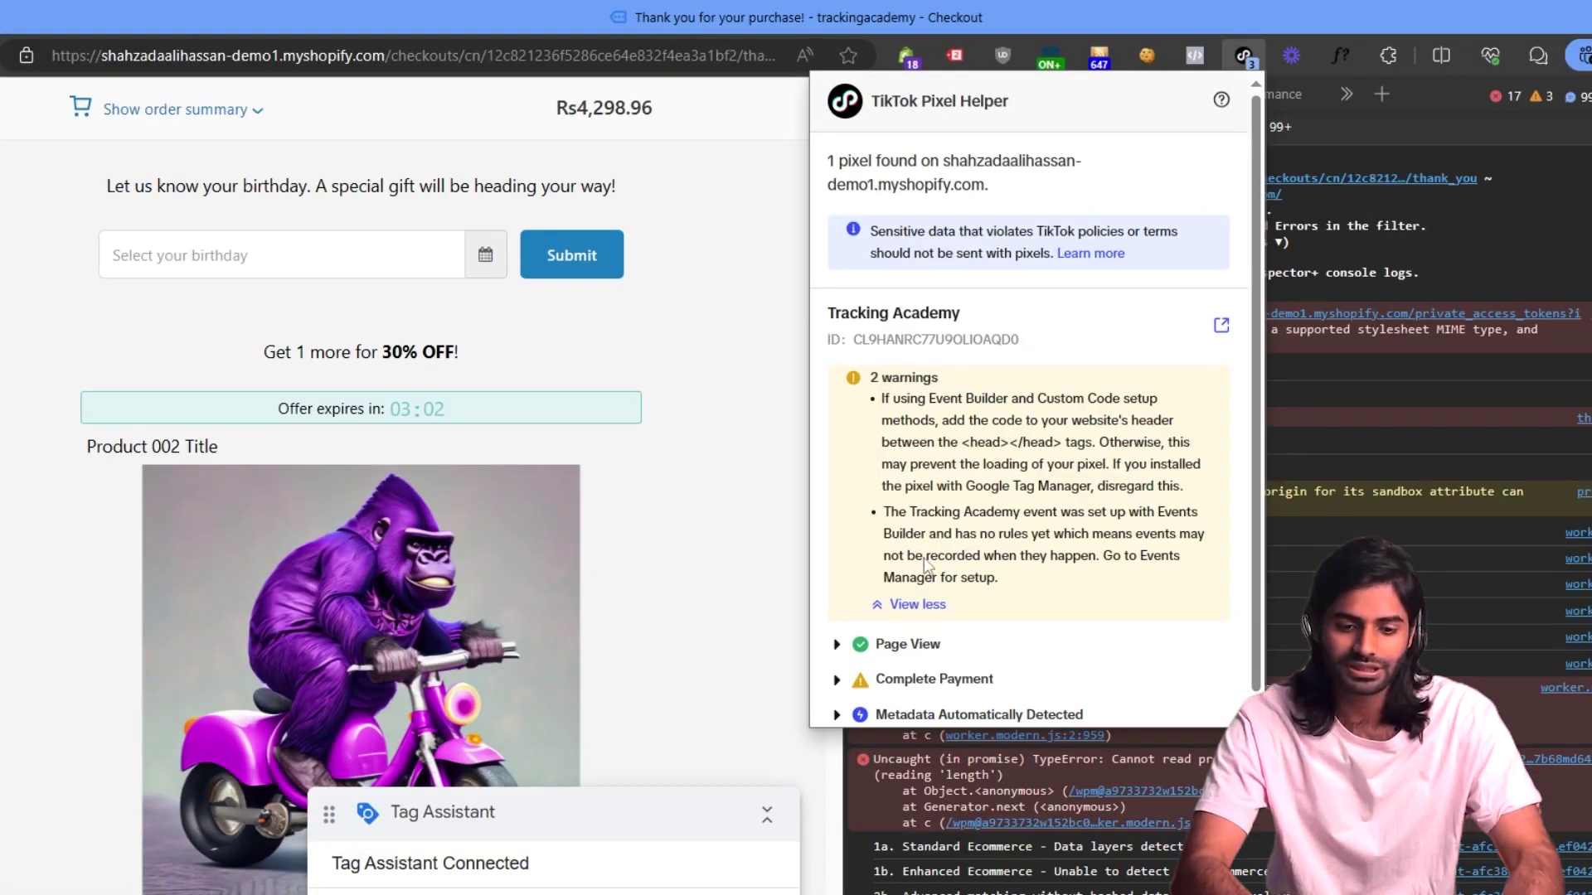
left_click(912, 583)
left_click(921, 480)
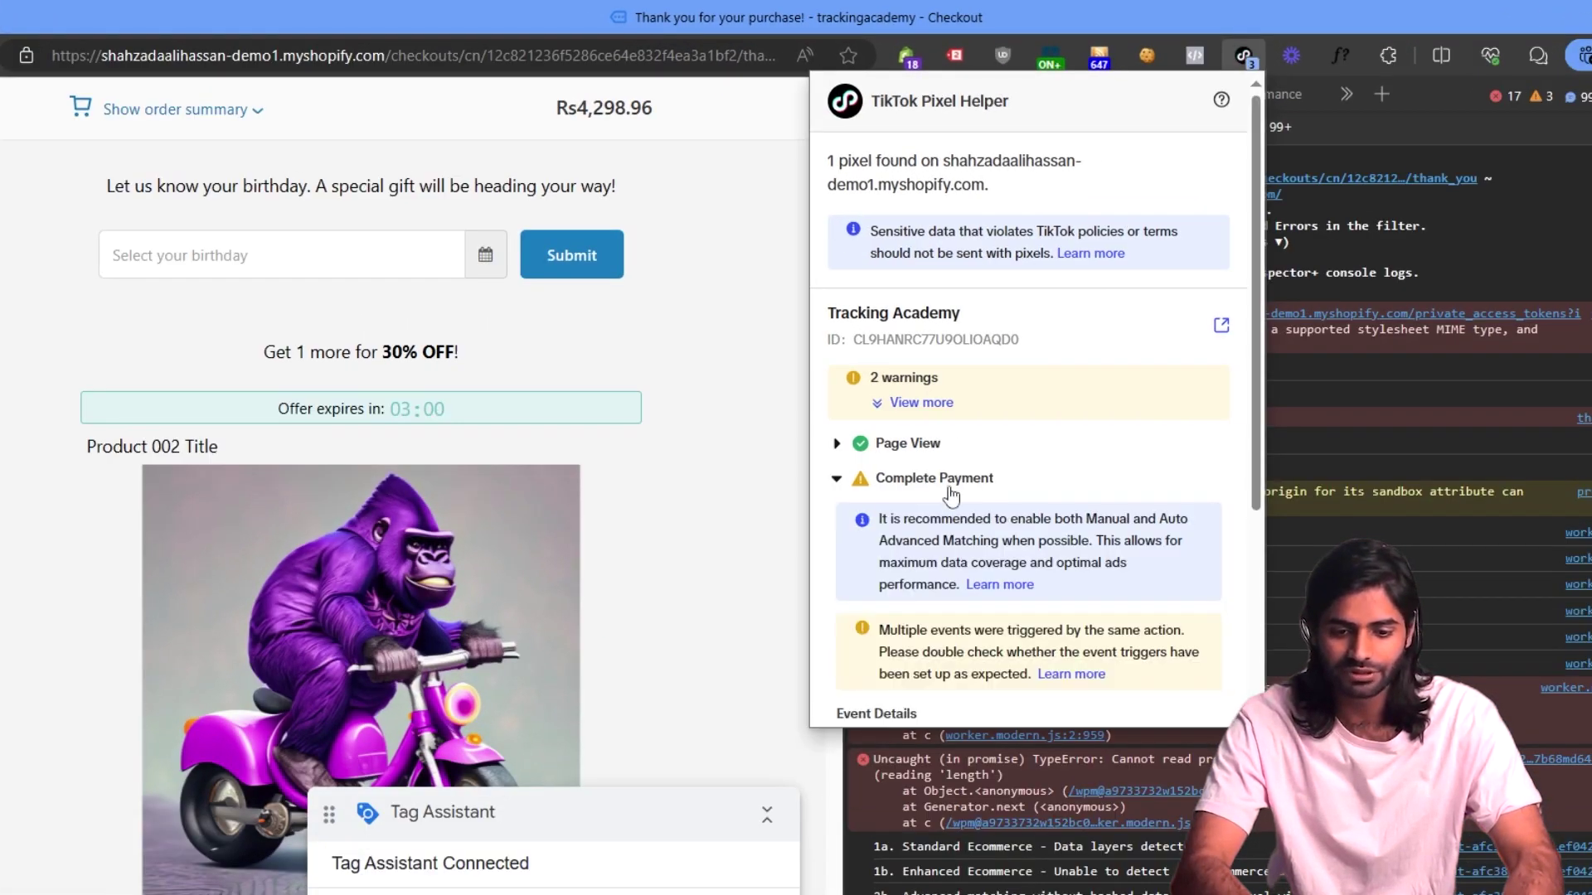
scroll(1070, 524, "down", 3)
scroll(1070, 524, "down", 1)
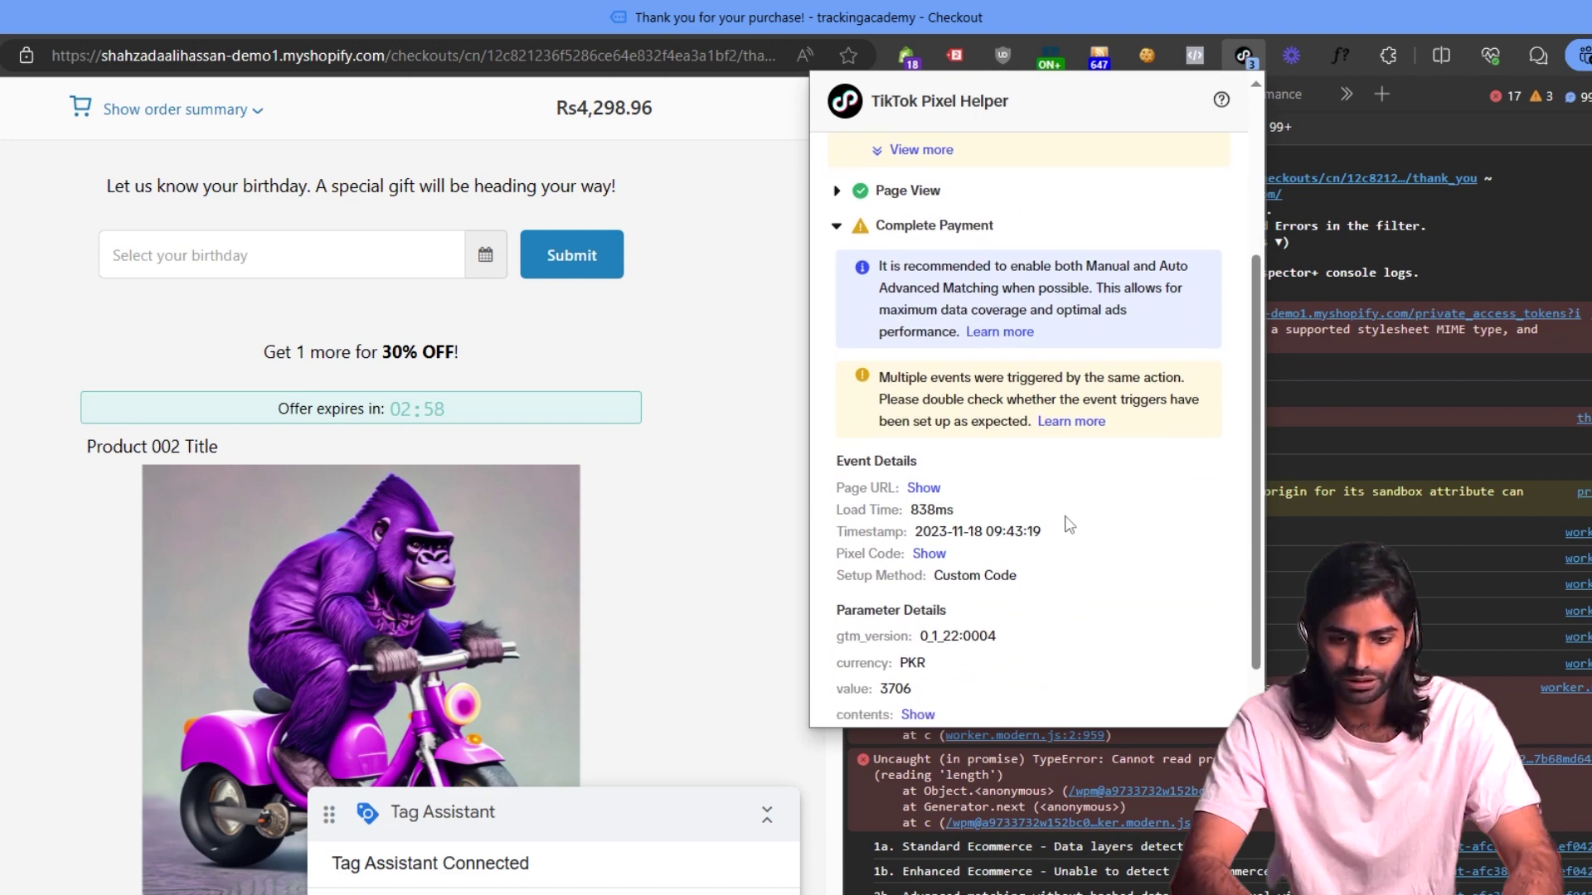
left_click(921, 660)
scroll(1054, 645, "down", 2)
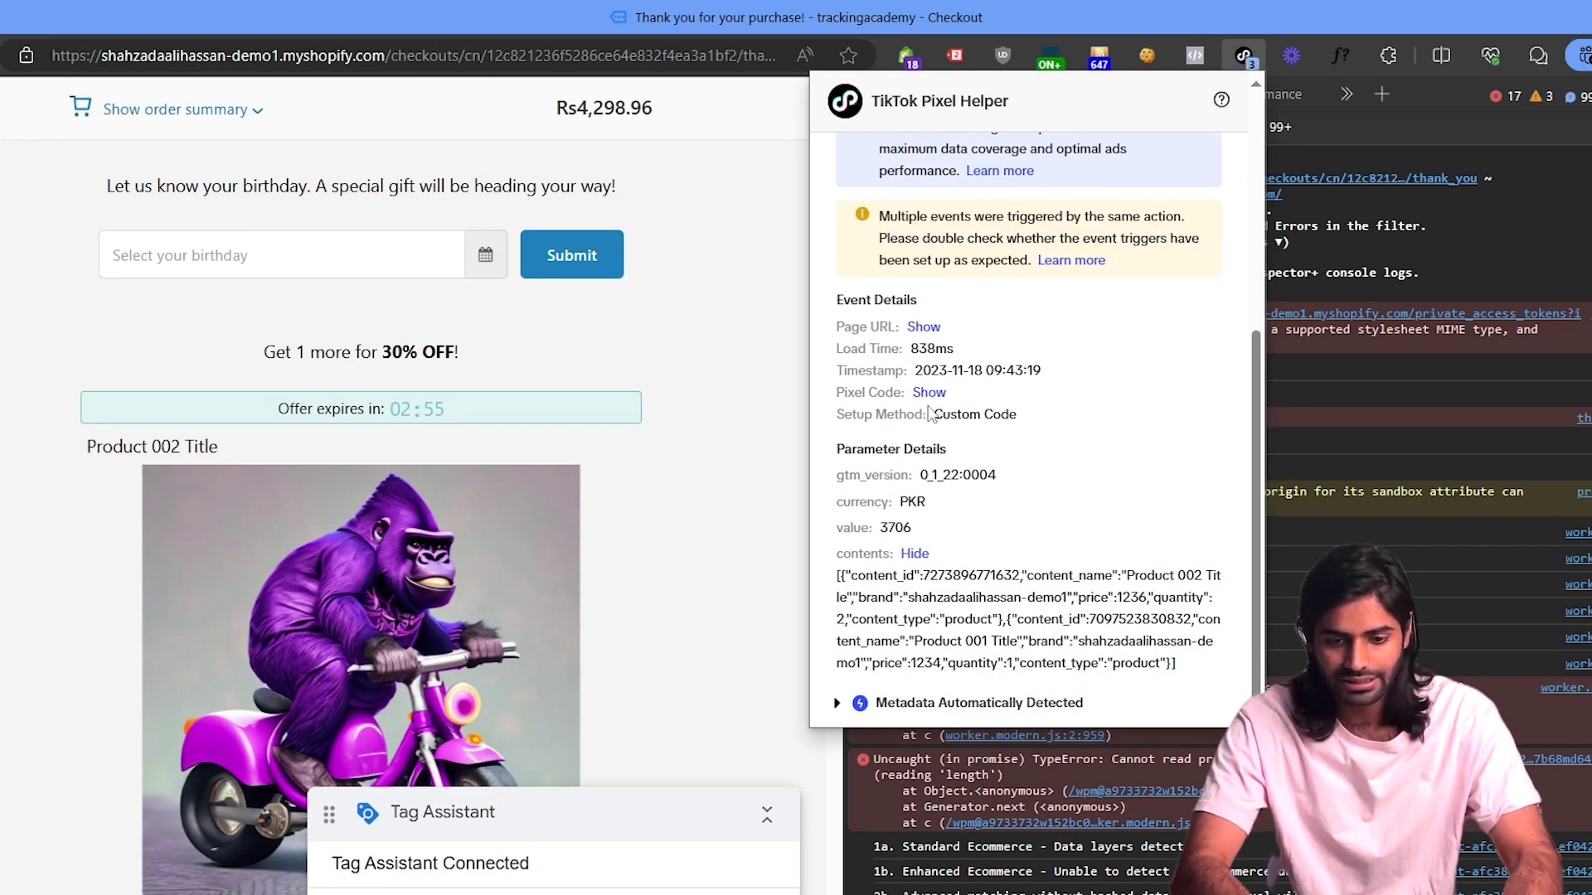
scroll(931, 412, "up", 3)
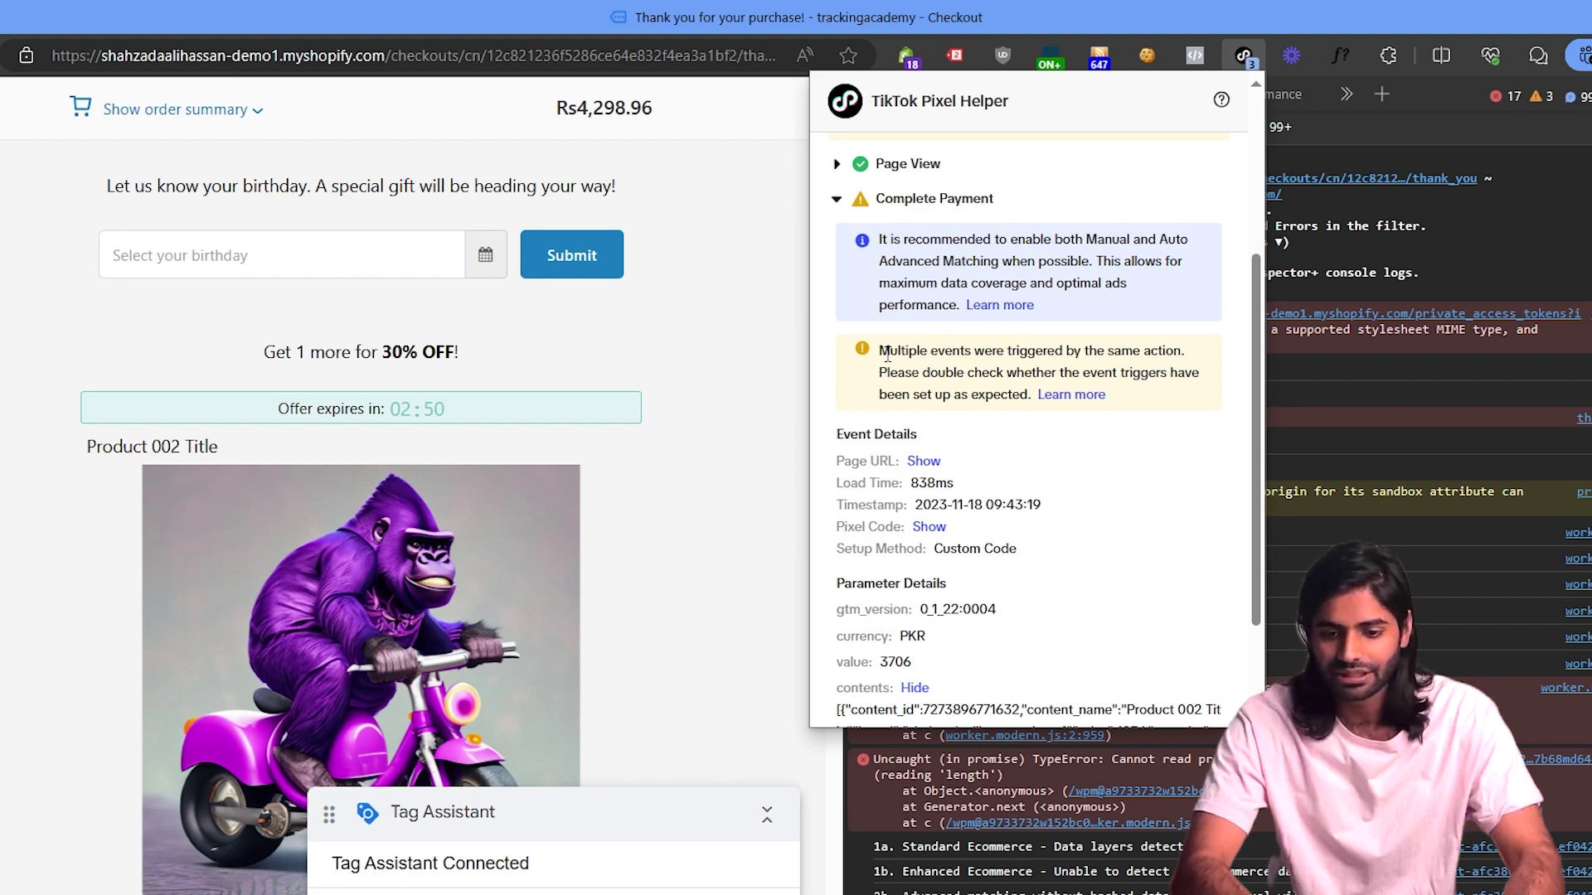
scroll(885, 356, "down", 2)
scroll(887, 355, "up", 3)
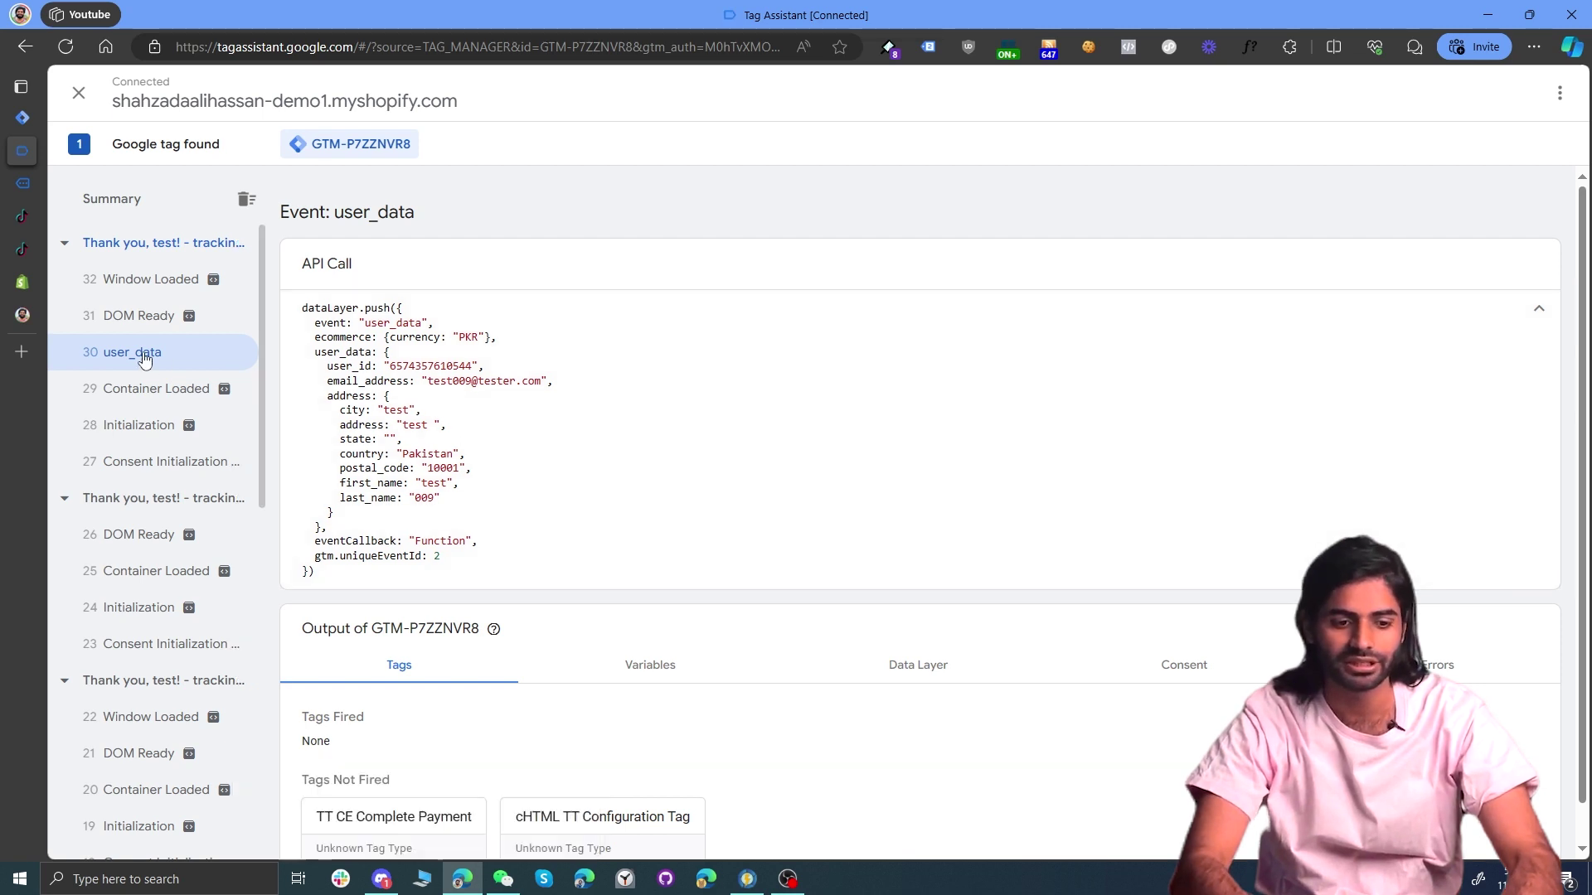
Step: Highlight the user_data push's email_address line and full address block in the API Call code
left_click_drag(355, 378, 447, 392)
left_click(349, 366)
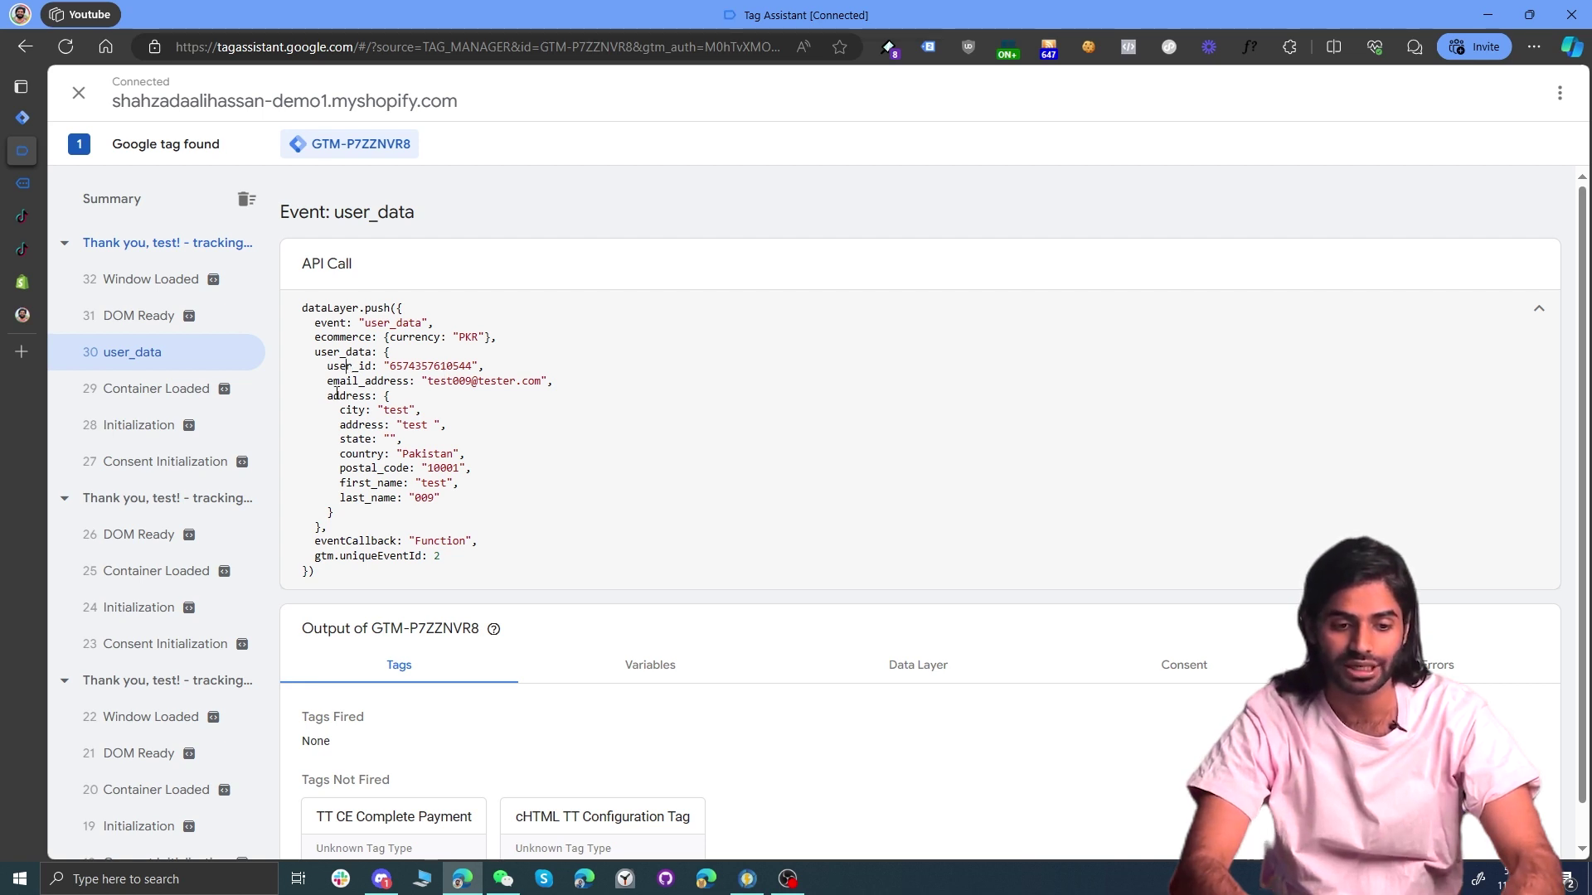
left_click_drag(324, 396, 485, 511)
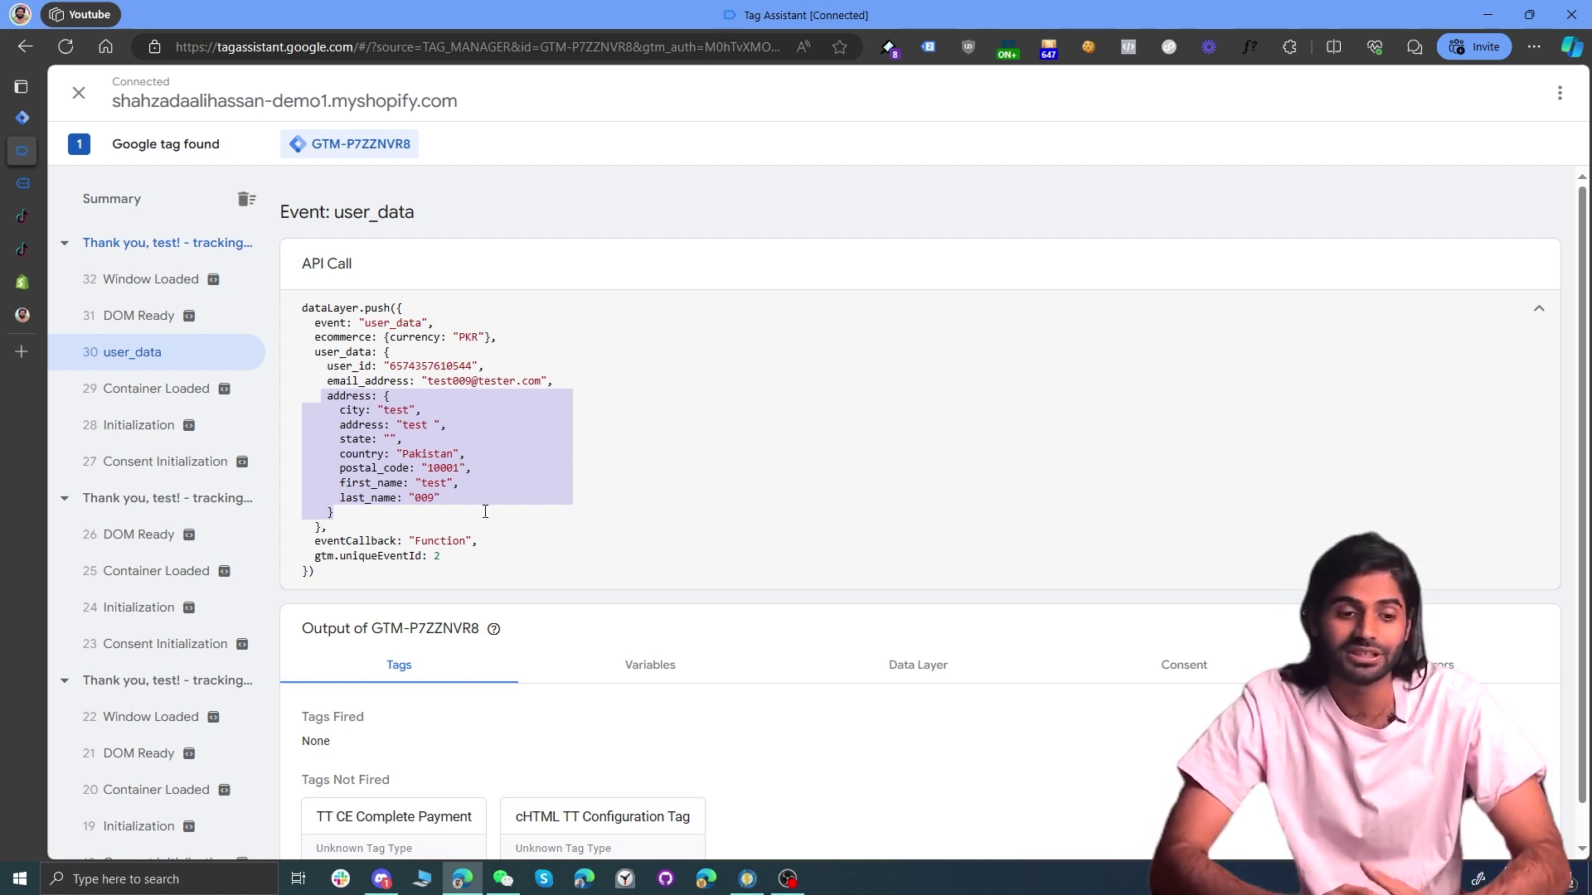
Step: From the workspace, start Submit Changes and begin a version name ending in 'TT Purch'
left_click(23, 117)
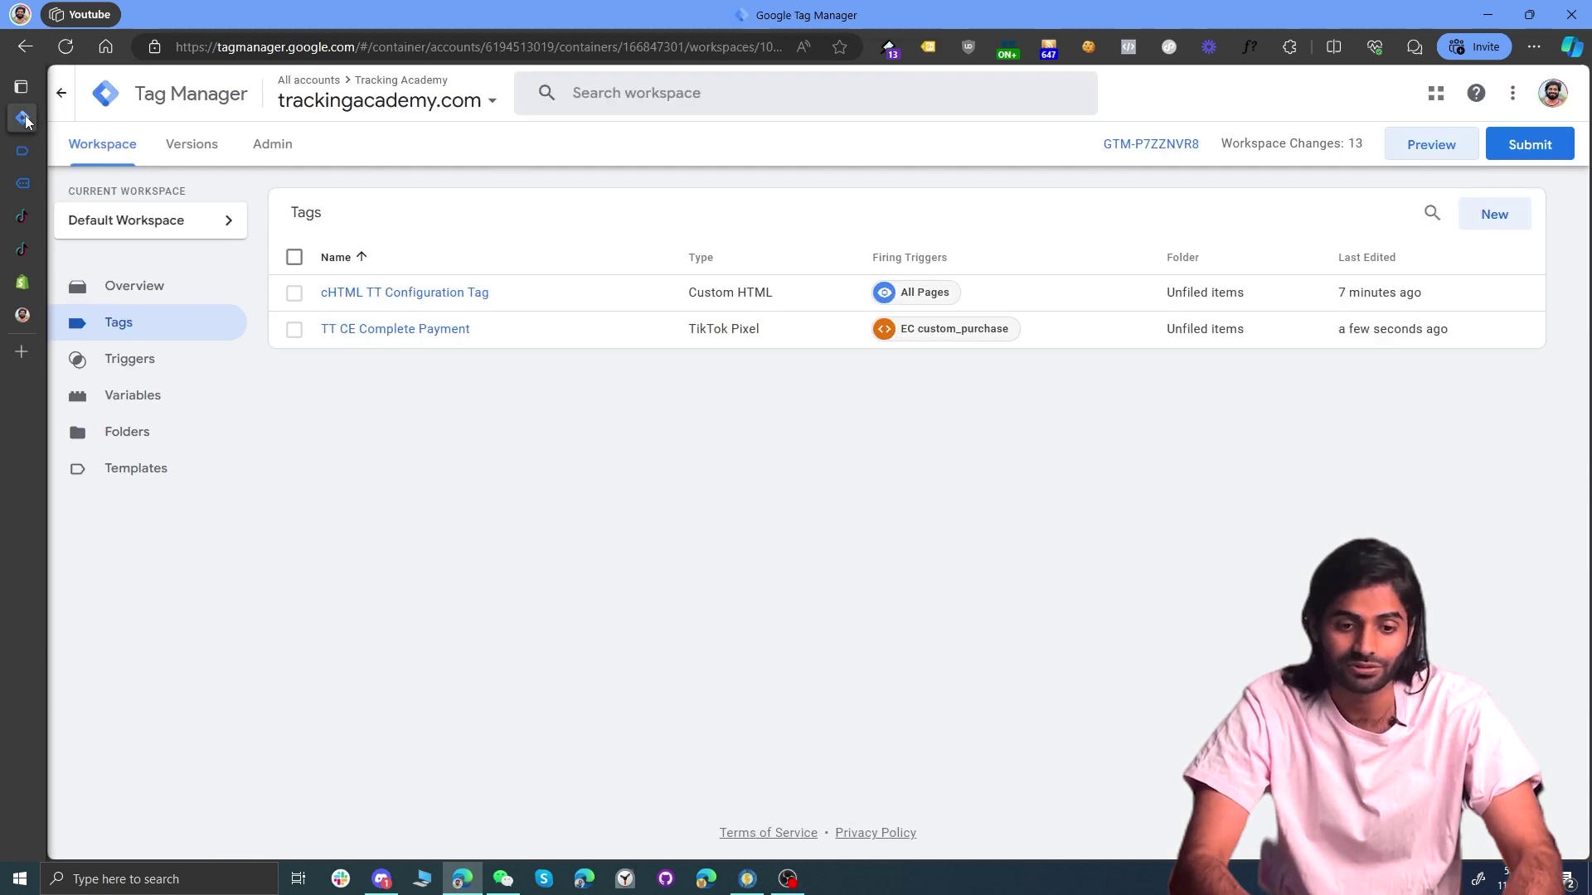
left_click(1530, 144)
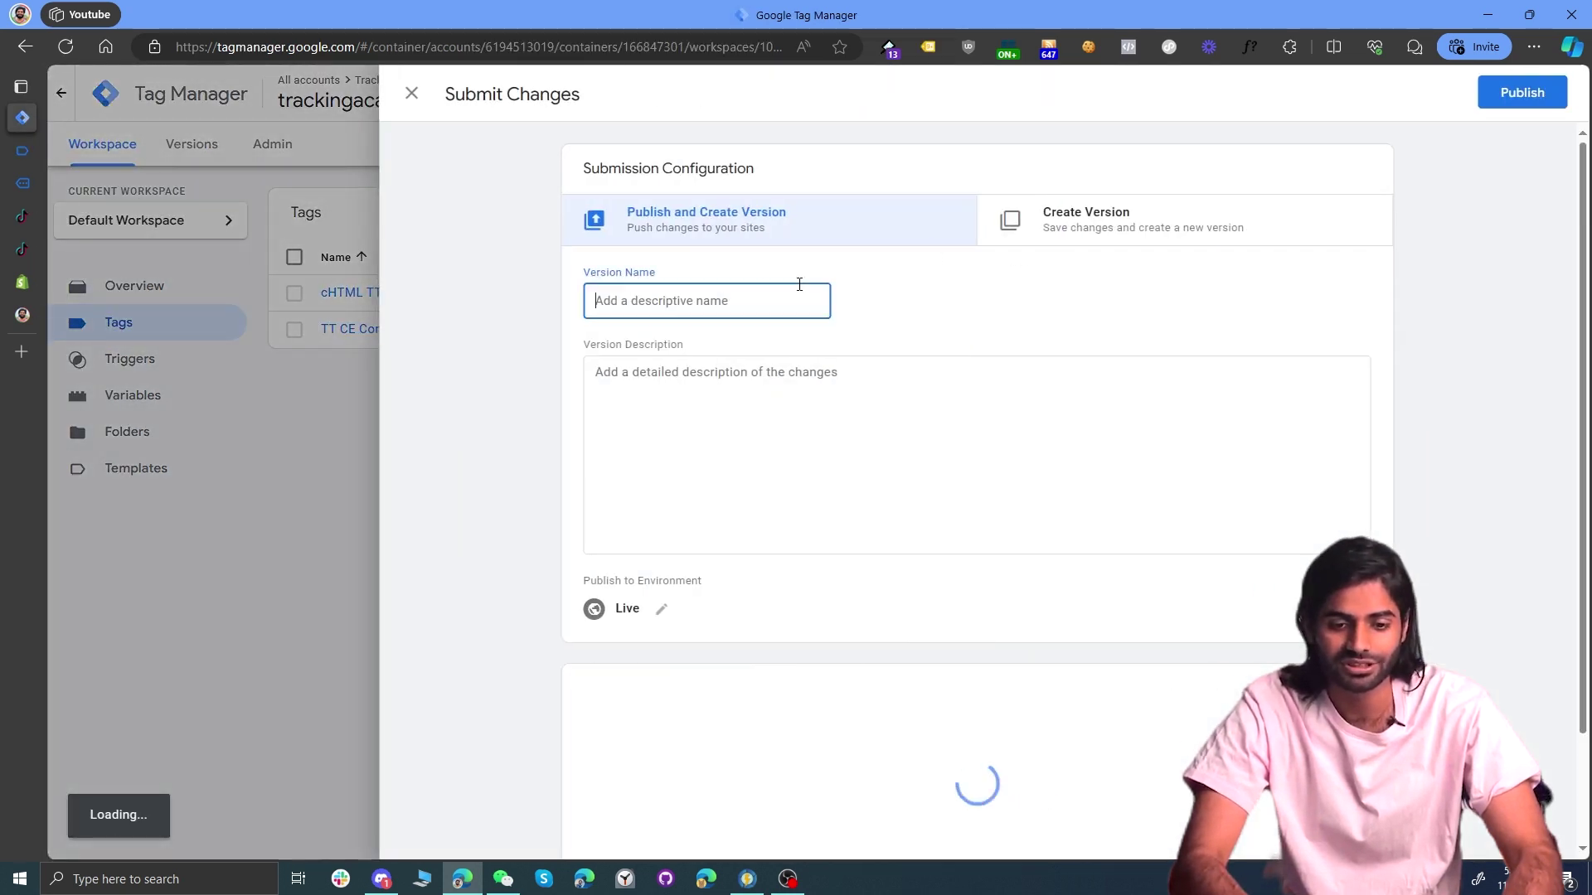
type("[Shahzadalihassan")
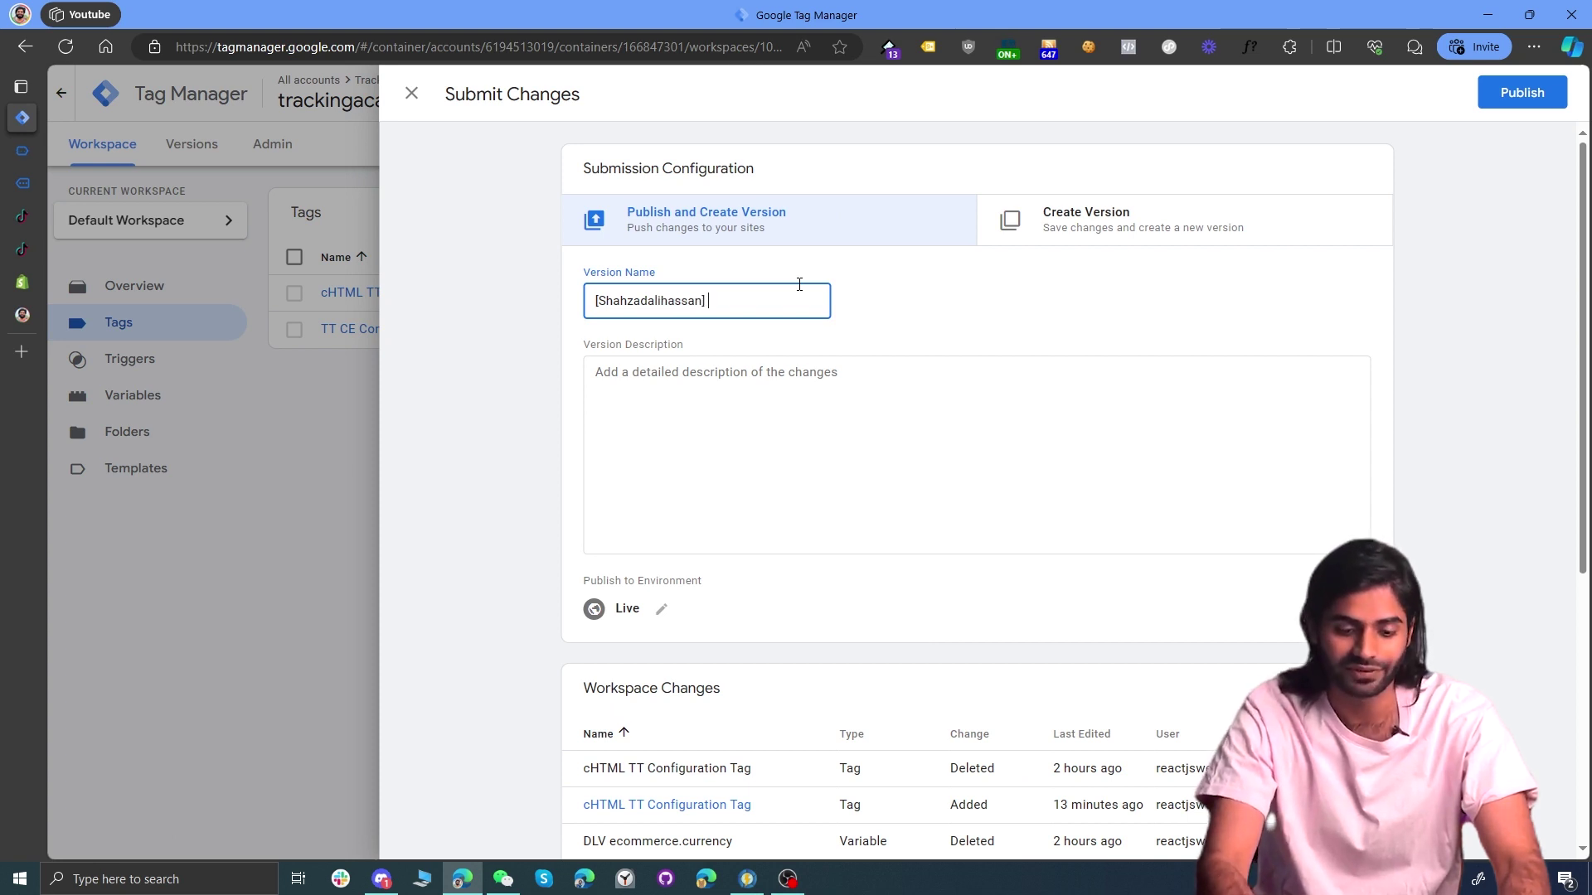
type("] TT Purch")
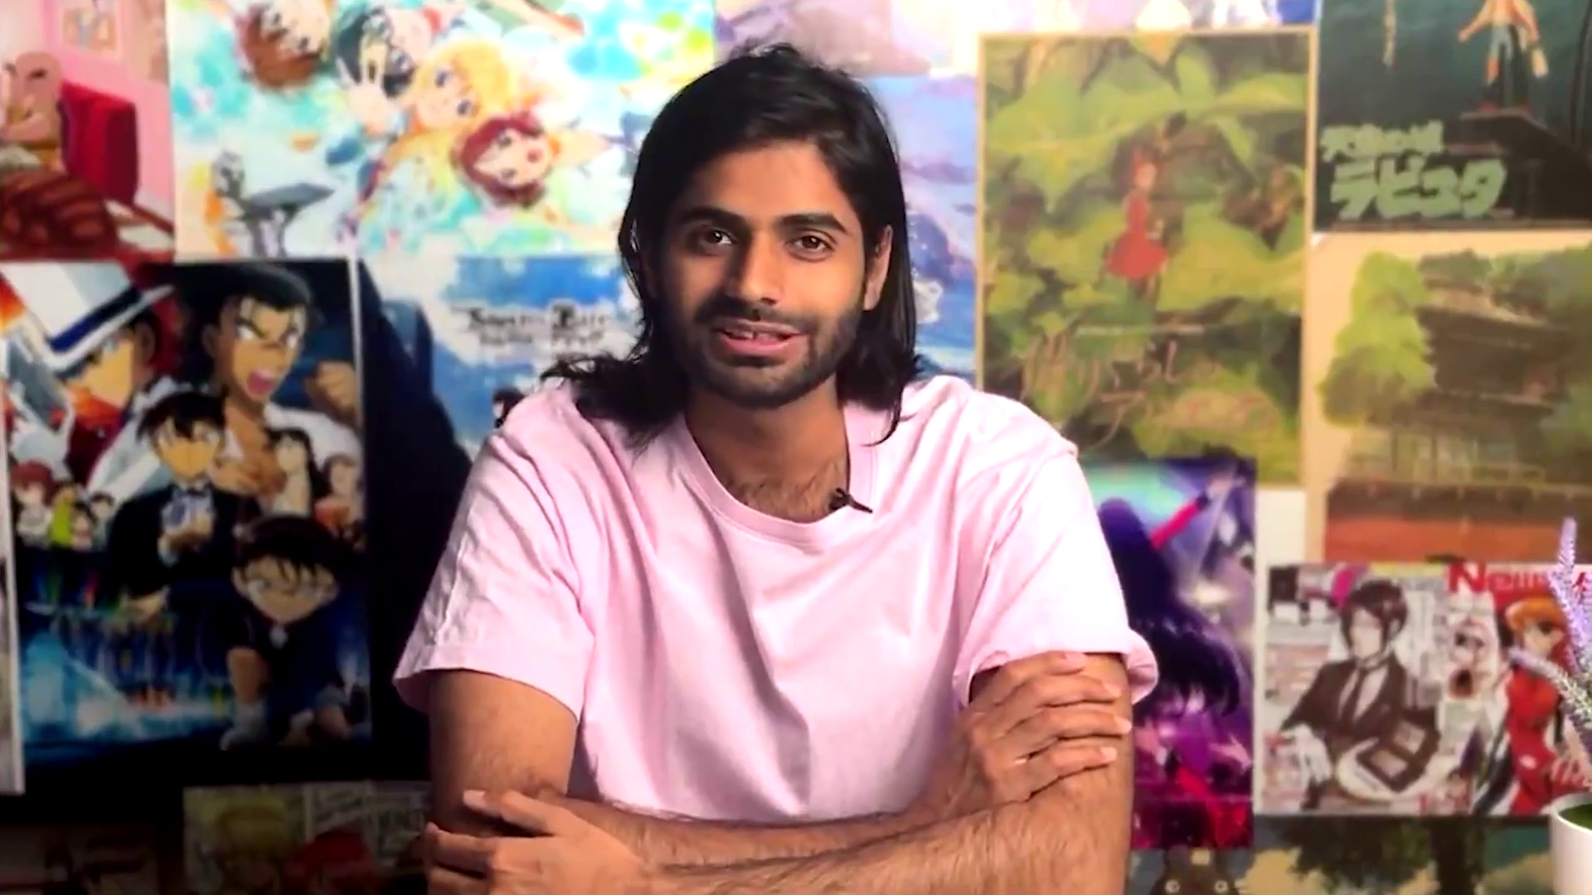